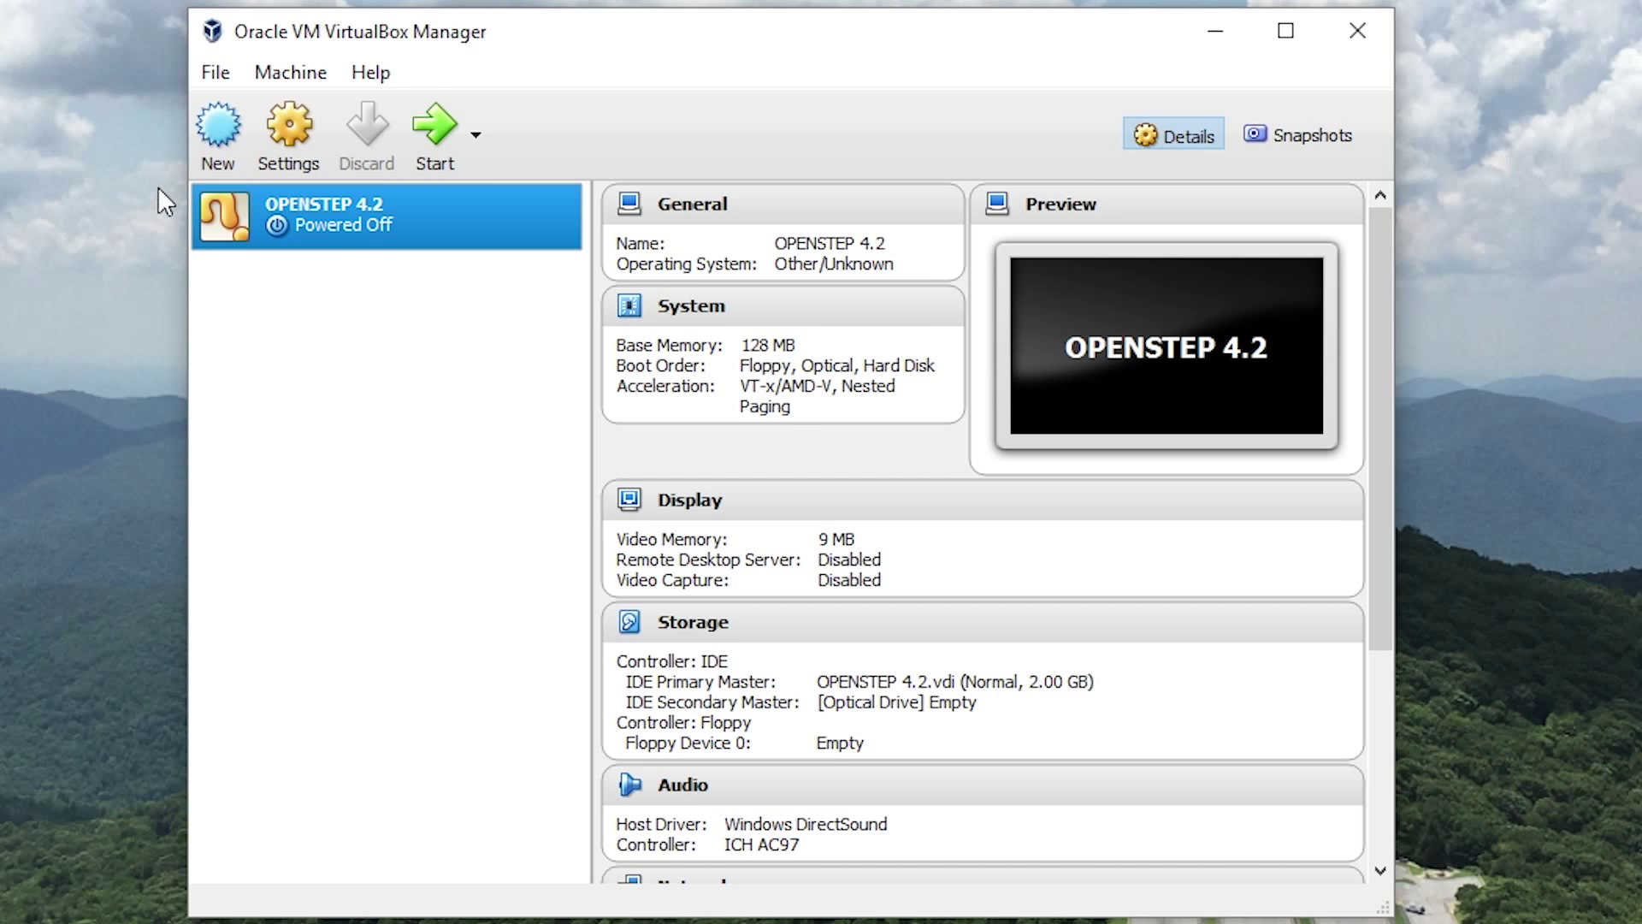
Begin a new virtual machine named OPENSTEP Video with type Other and version Other/Unknown.
{"action": "left_click", "coordinate": [205, 148]}
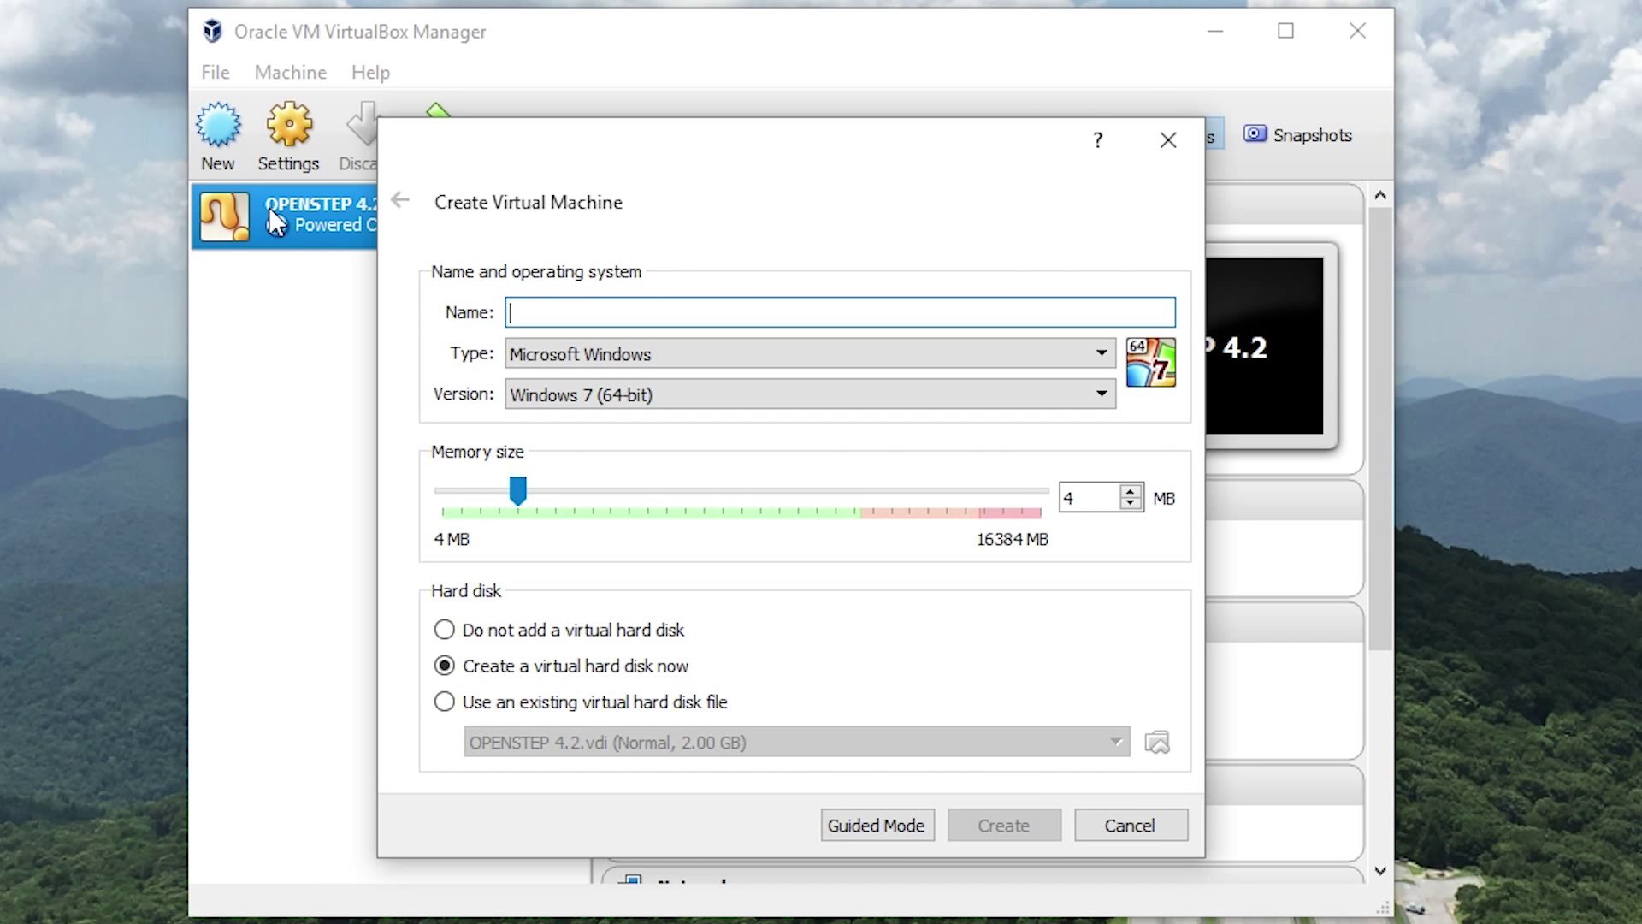
{"action": "type", "text": "O"}
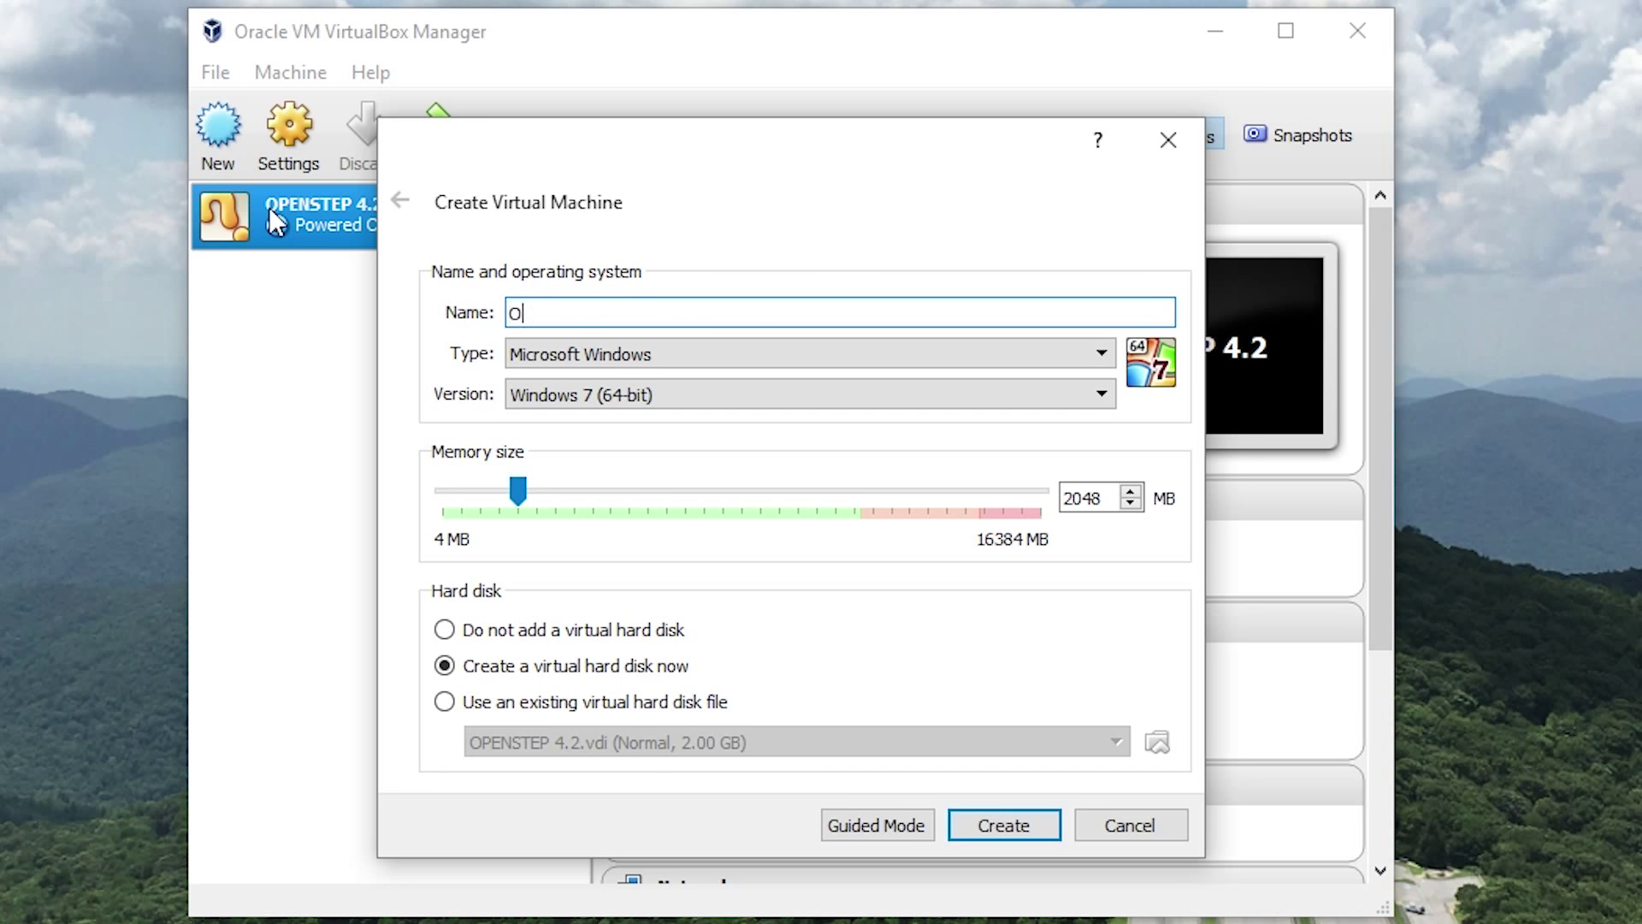
{"action": "type", "text": "PENSTEP Video"}
{"action": "left_click", "coordinate": [521, 365]}
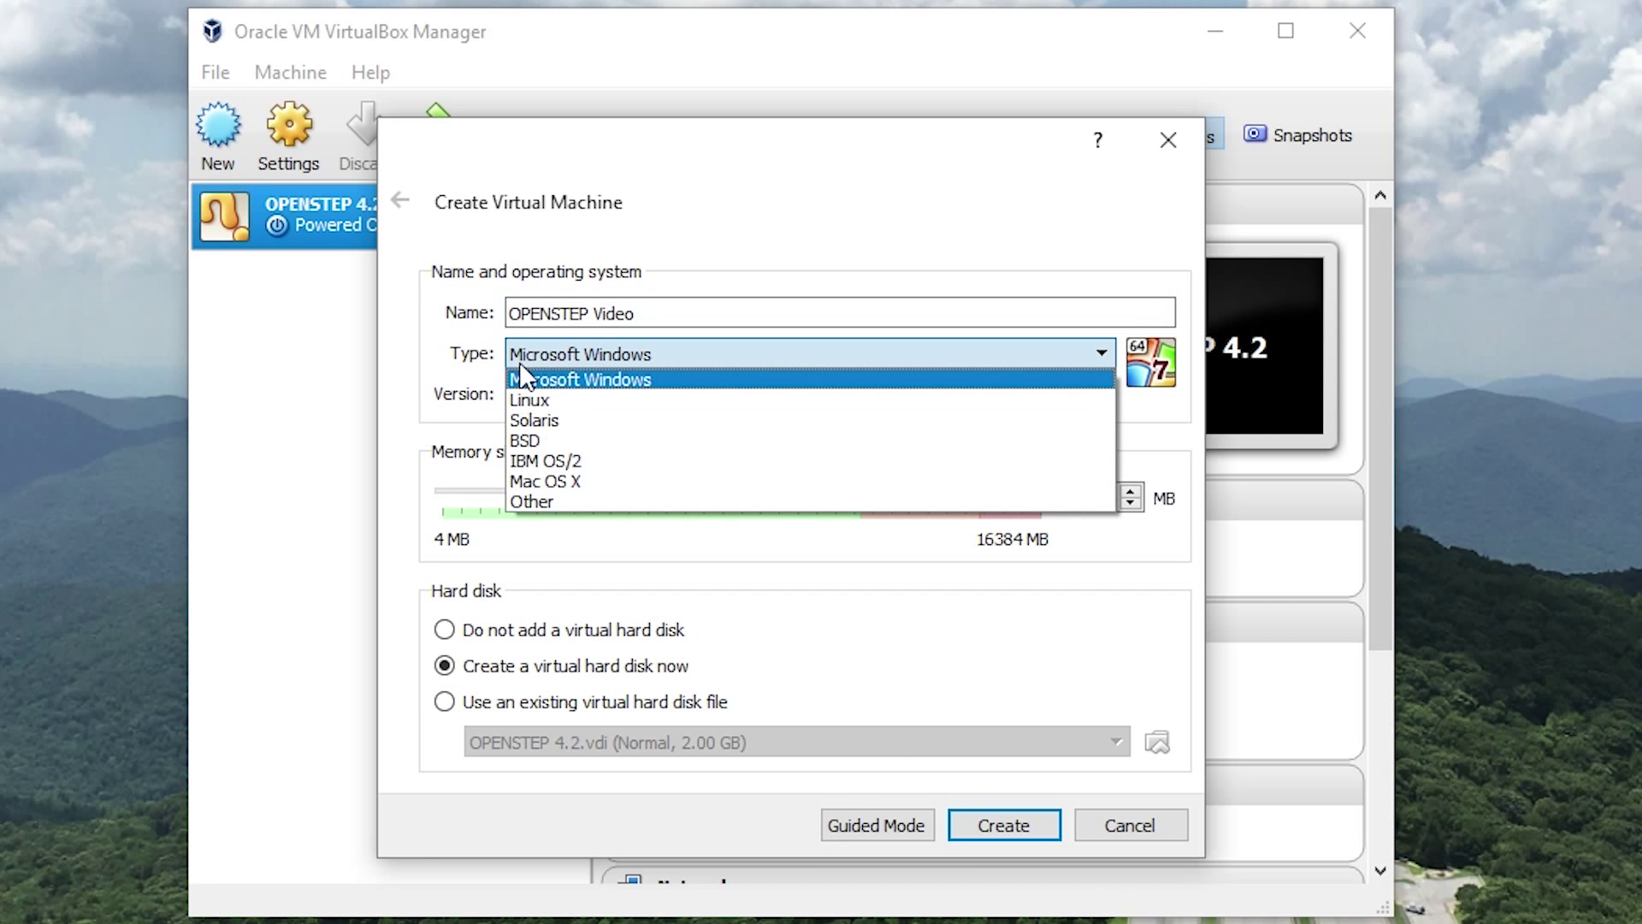
{"action": "left_click", "coordinate": [571, 491]}
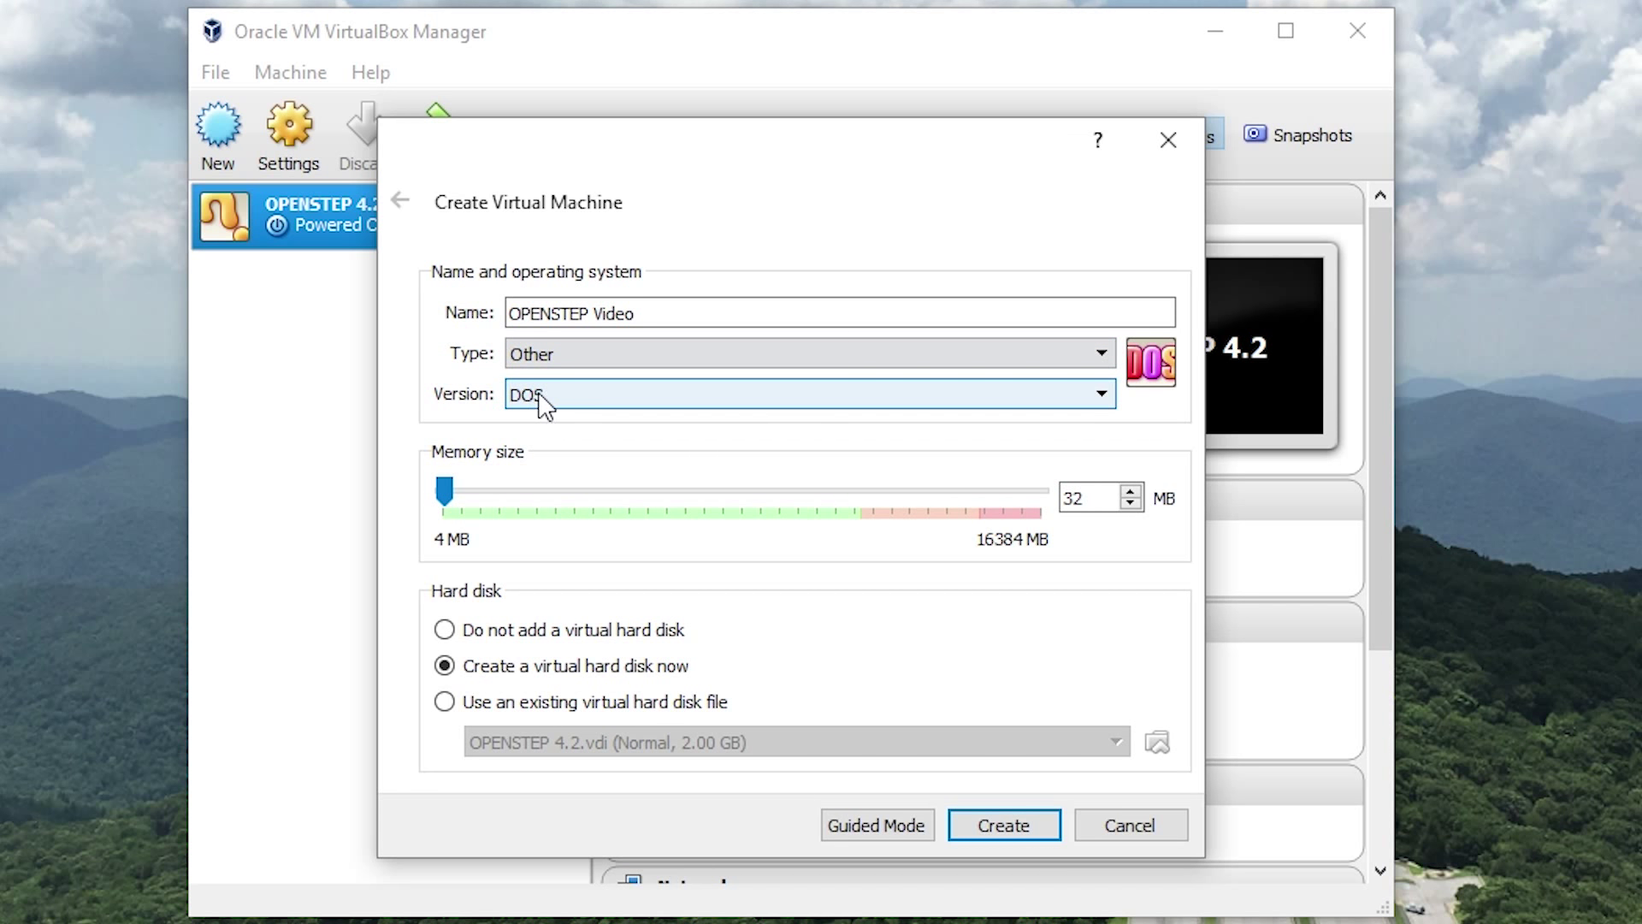
{"action": "left_click", "coordinate": [555, 399]}
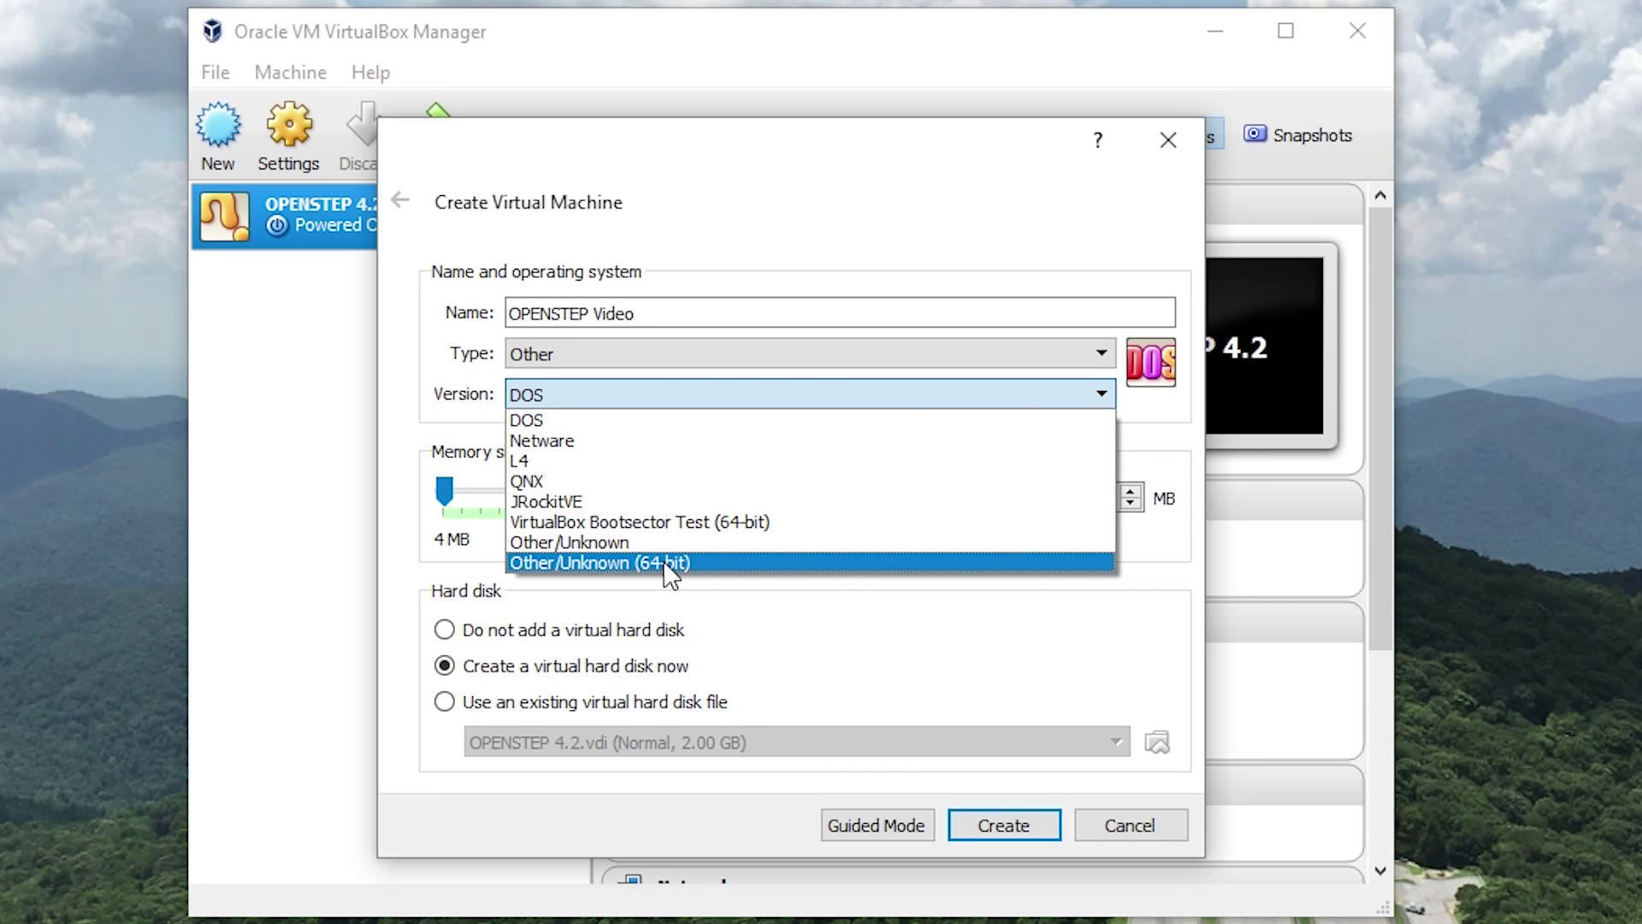
{"action": "left_click", "coordinate": [552, 543]}
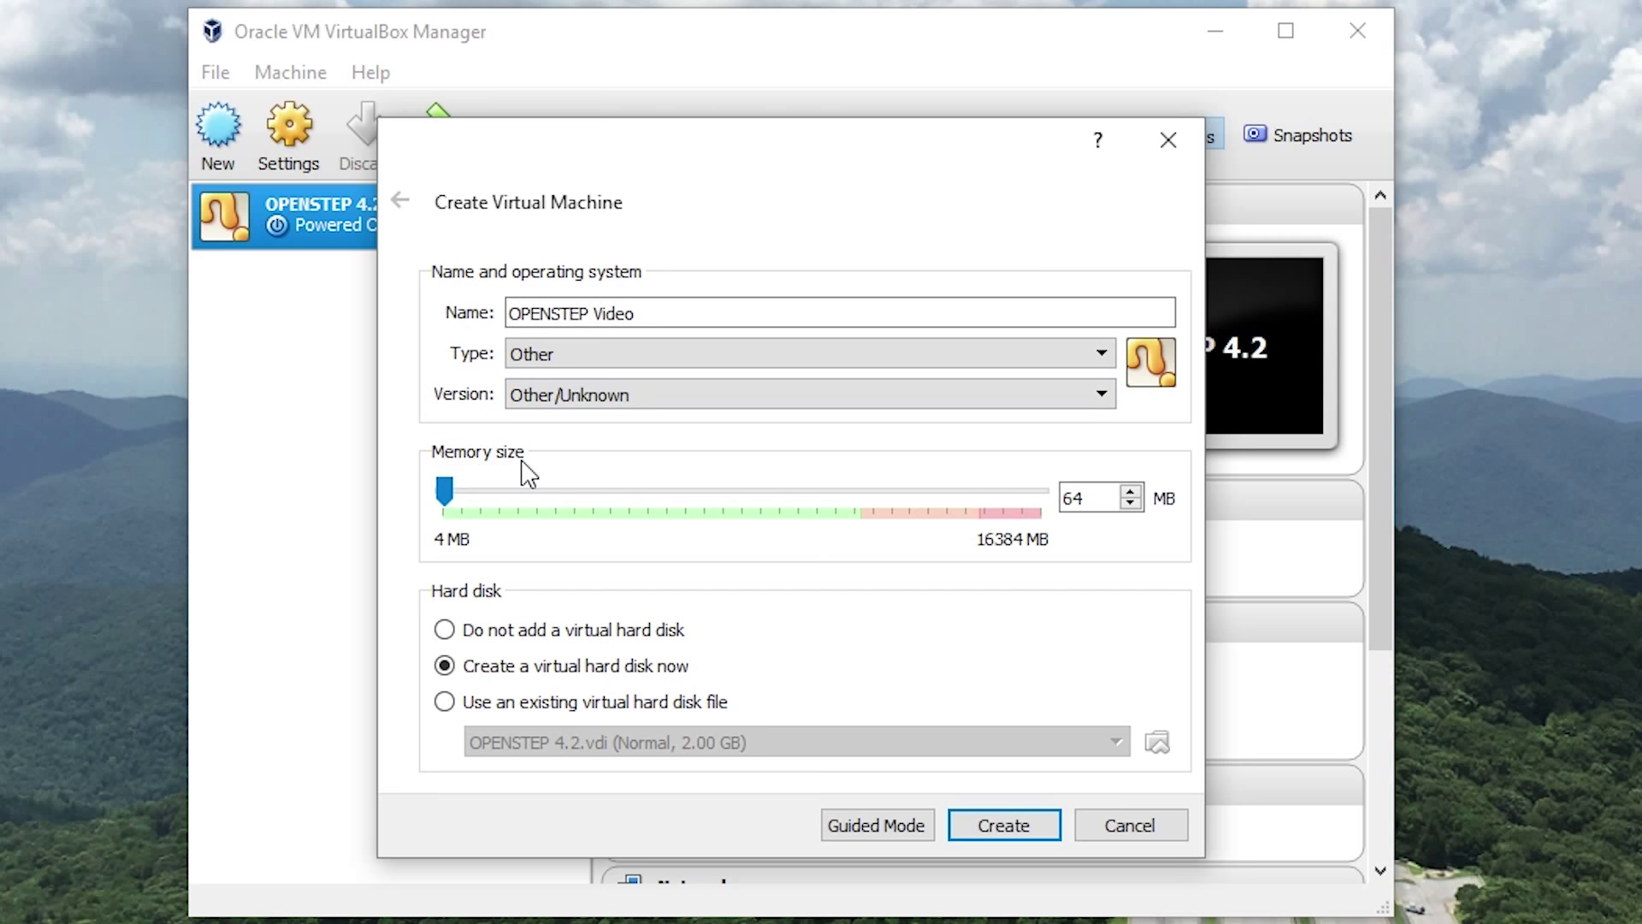
Set the memory to 128 MB and create the machine with a dynamically allocated 2.00 GB VDI hard disk.
{"action": "double_click", "coordinate": [1104, 503]}
{"action": "type", "text": "128"}
{"action": "left_click", "coordinate": [1001, 826]}
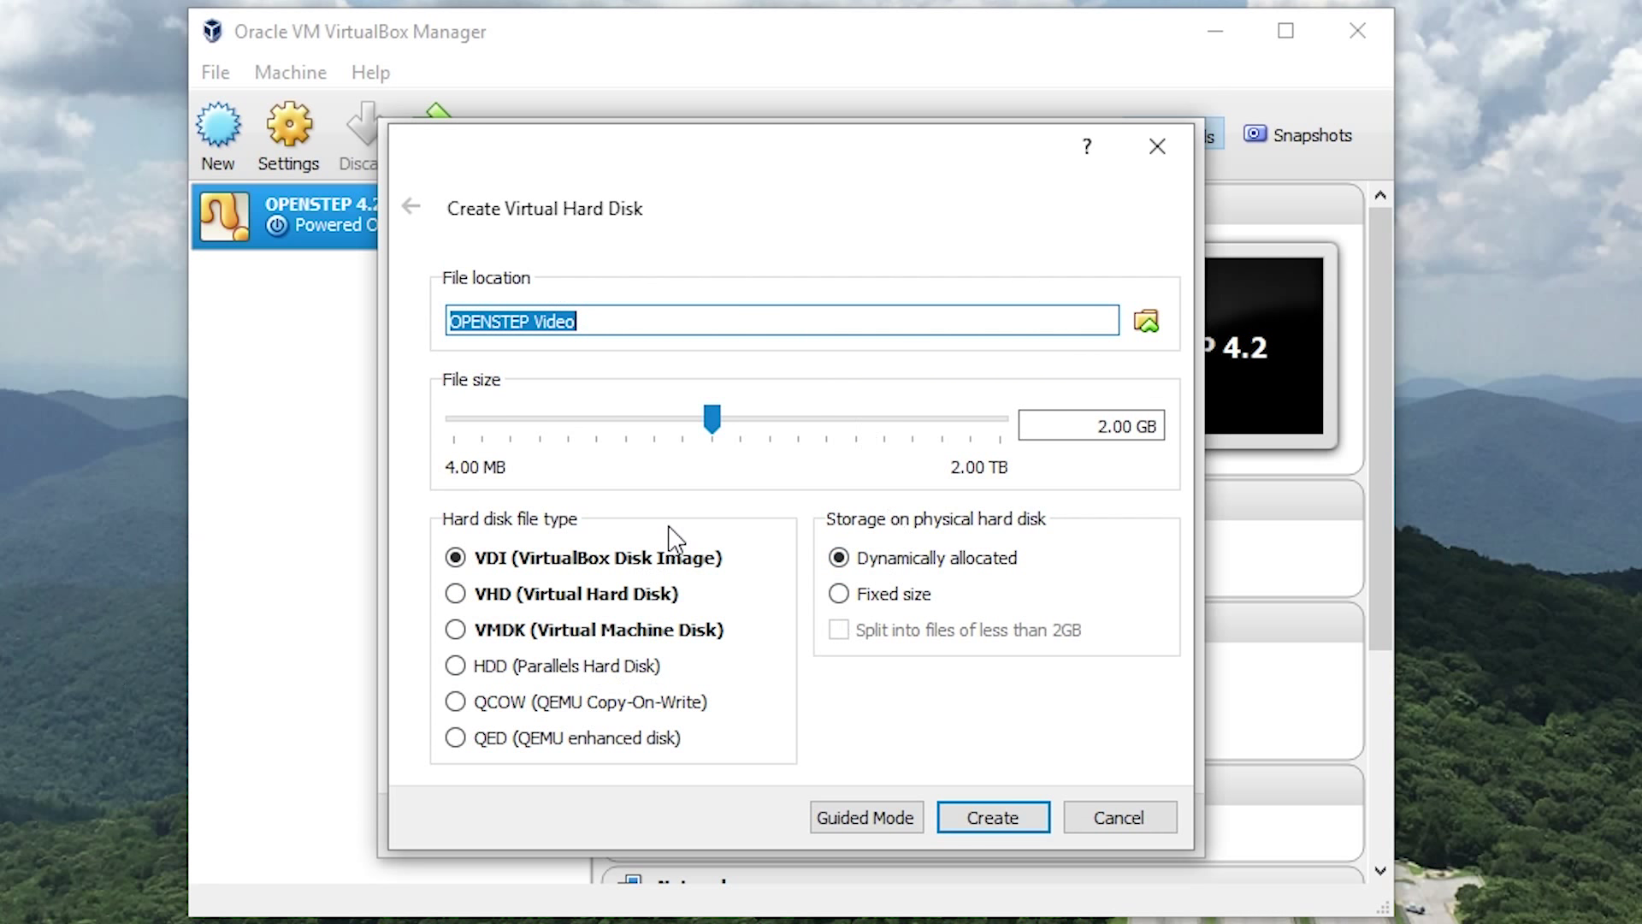
{"action": "left_click", "coordinate": [993, 814]}
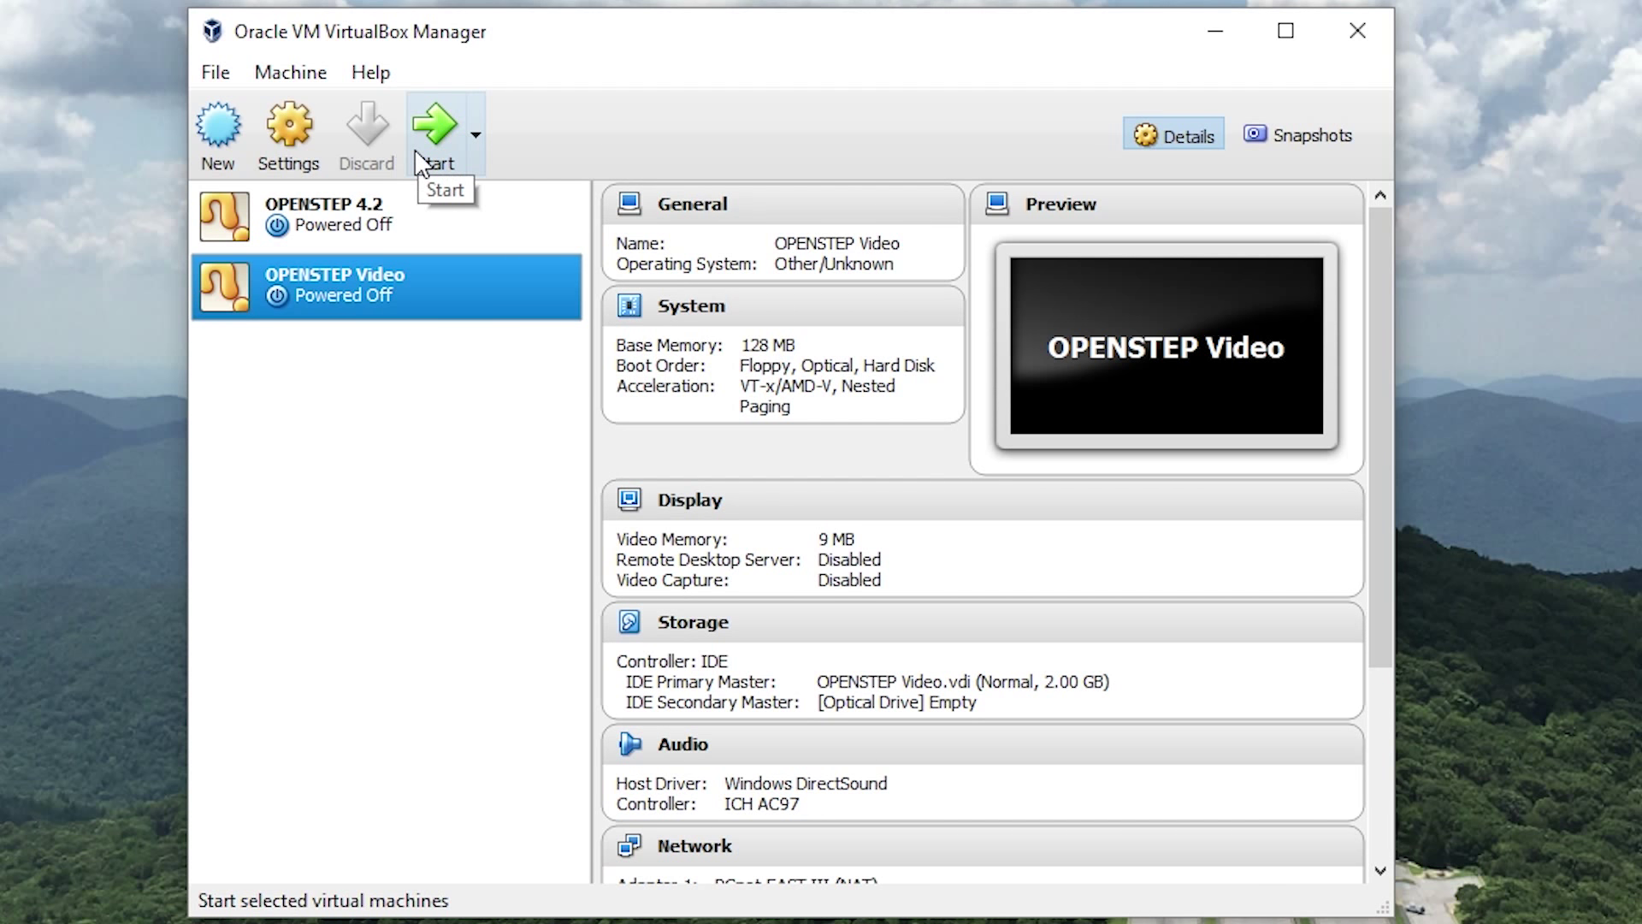
In the OPENSTEP Video storage settings, load Openstep-4.2-Intel-User.iso into the empty optical drive.
{"action": "left_click", "coordinate": [294, 159]}
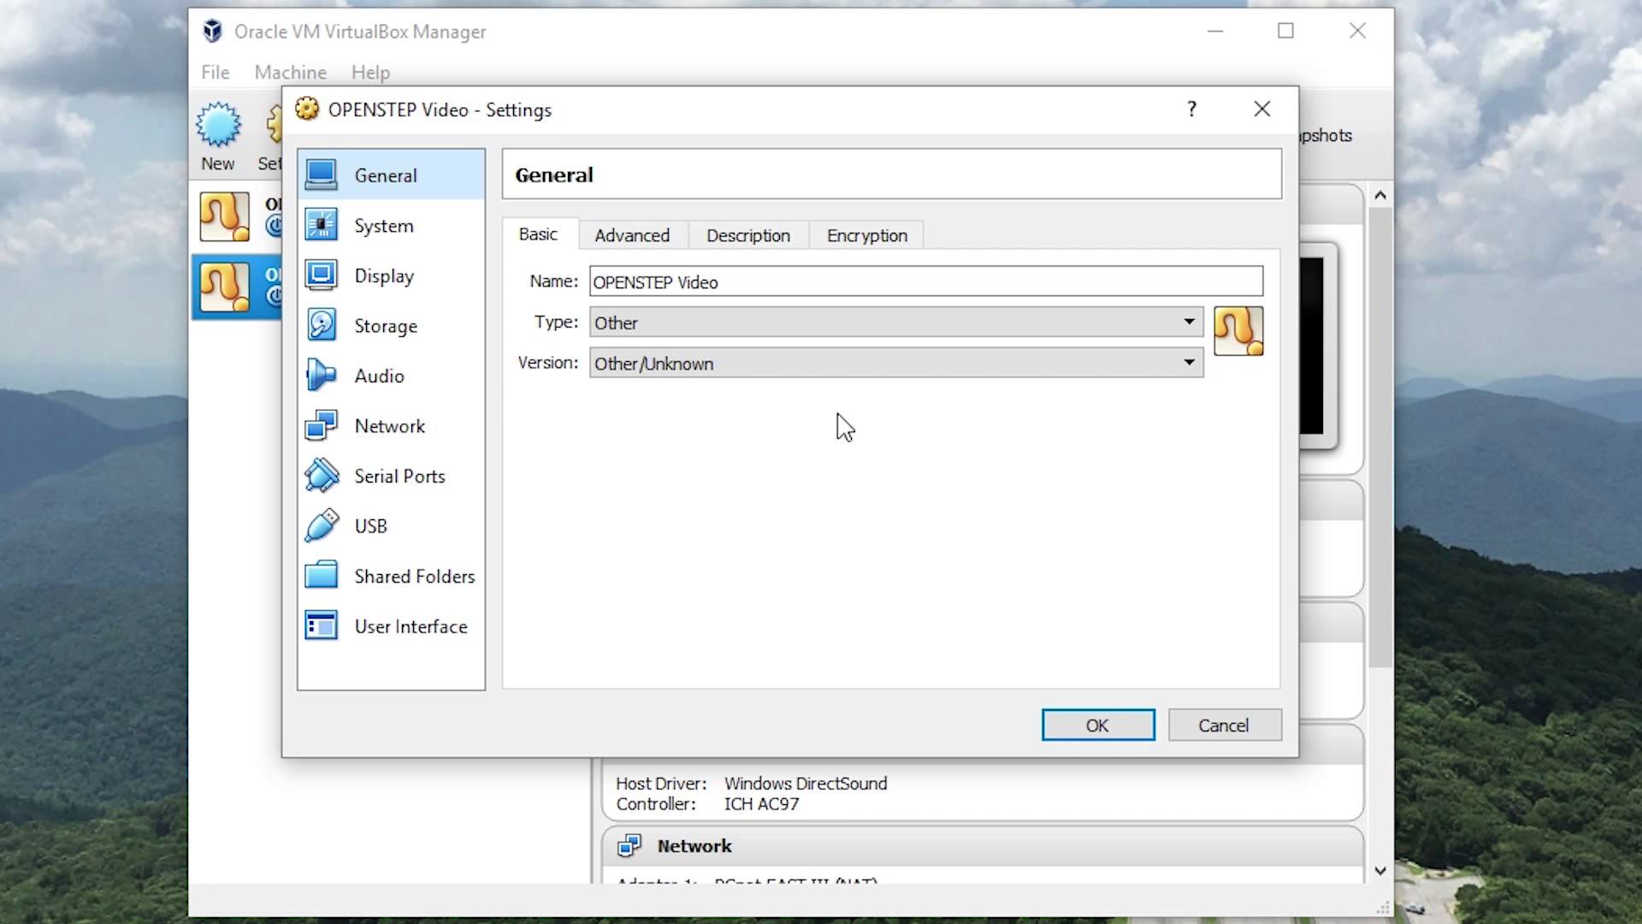
{"action": "left_click", "coordinate": [341, 330]}
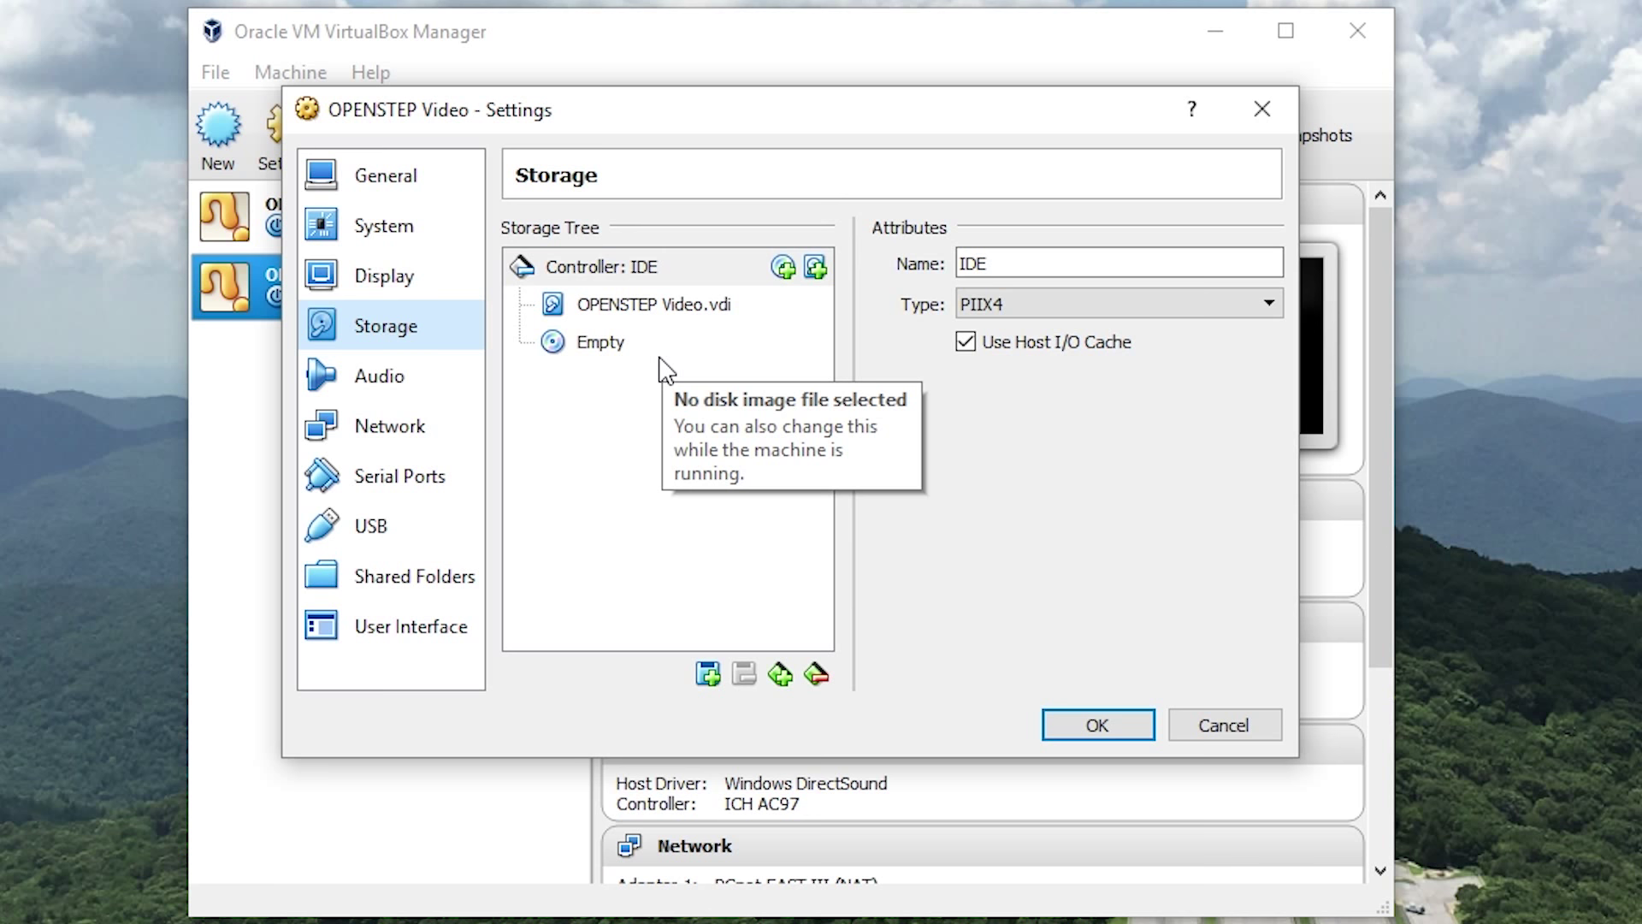
{"action": "left_click", "coordinate": [592, 344]}
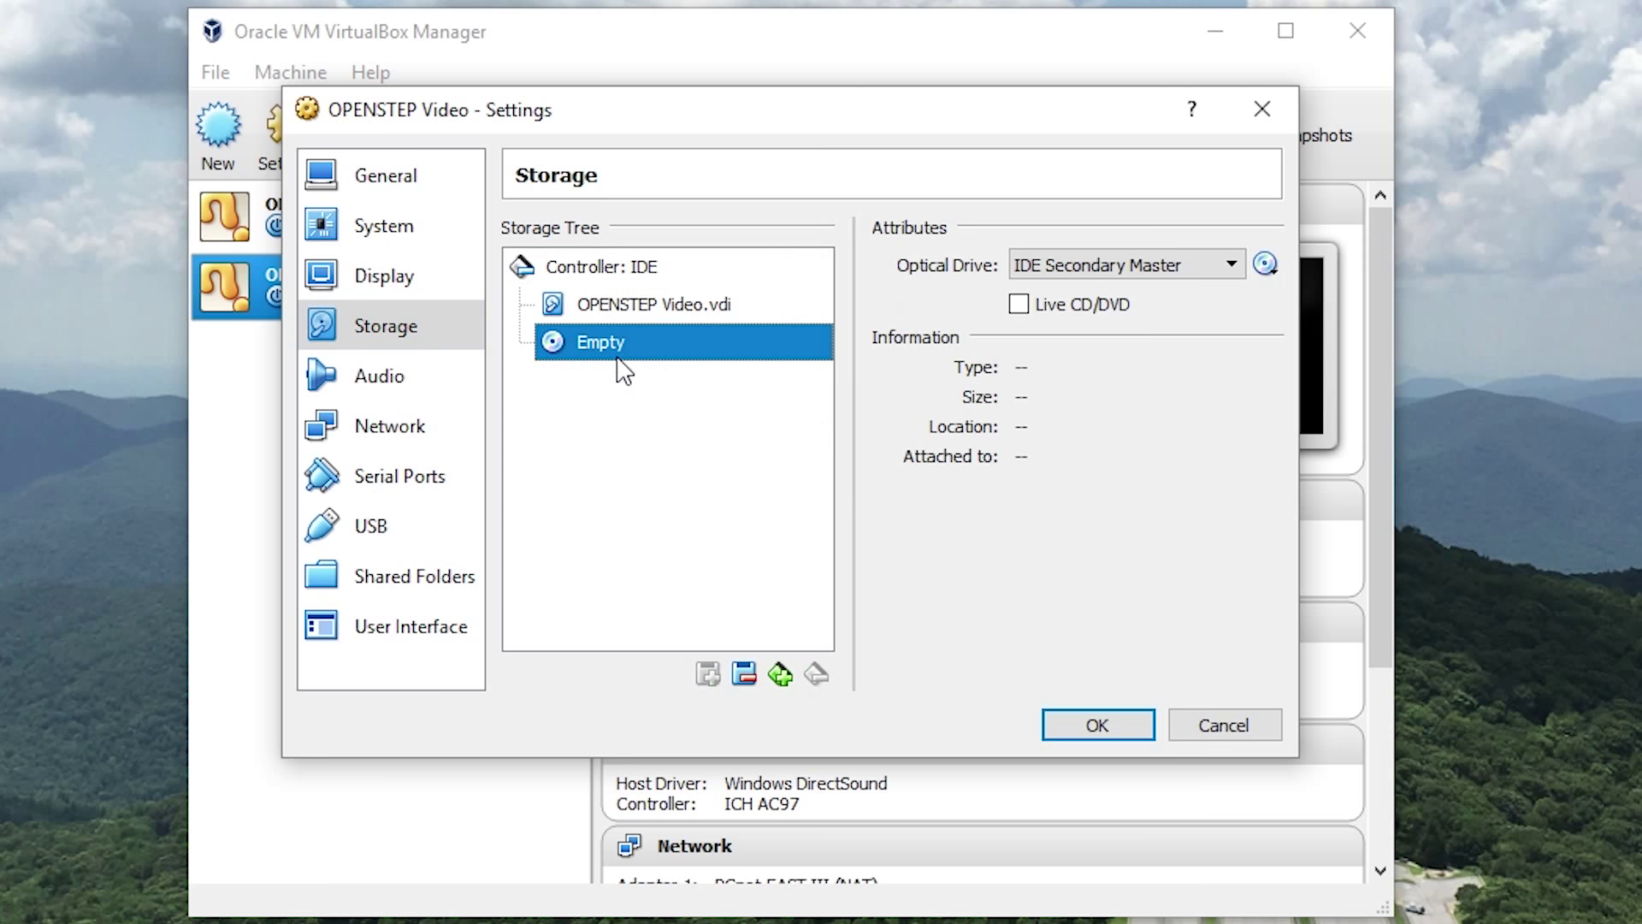
{"action": "left_click", "coordinate": [1271, 272]}
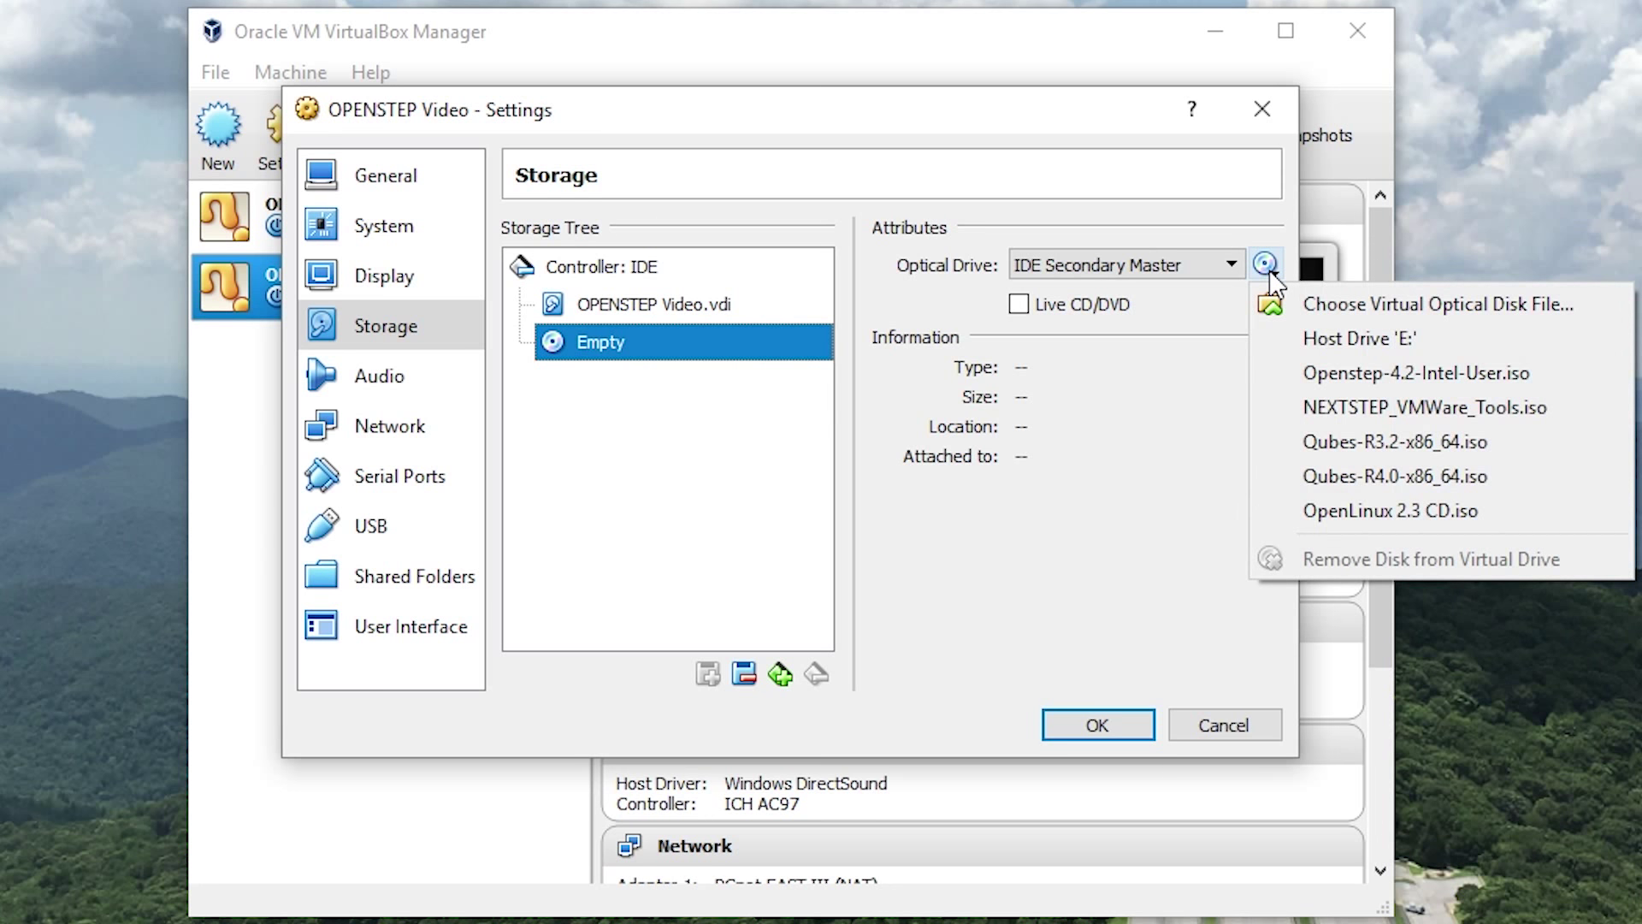
{"action": "left_click", "coordinate": [1329, 310]}
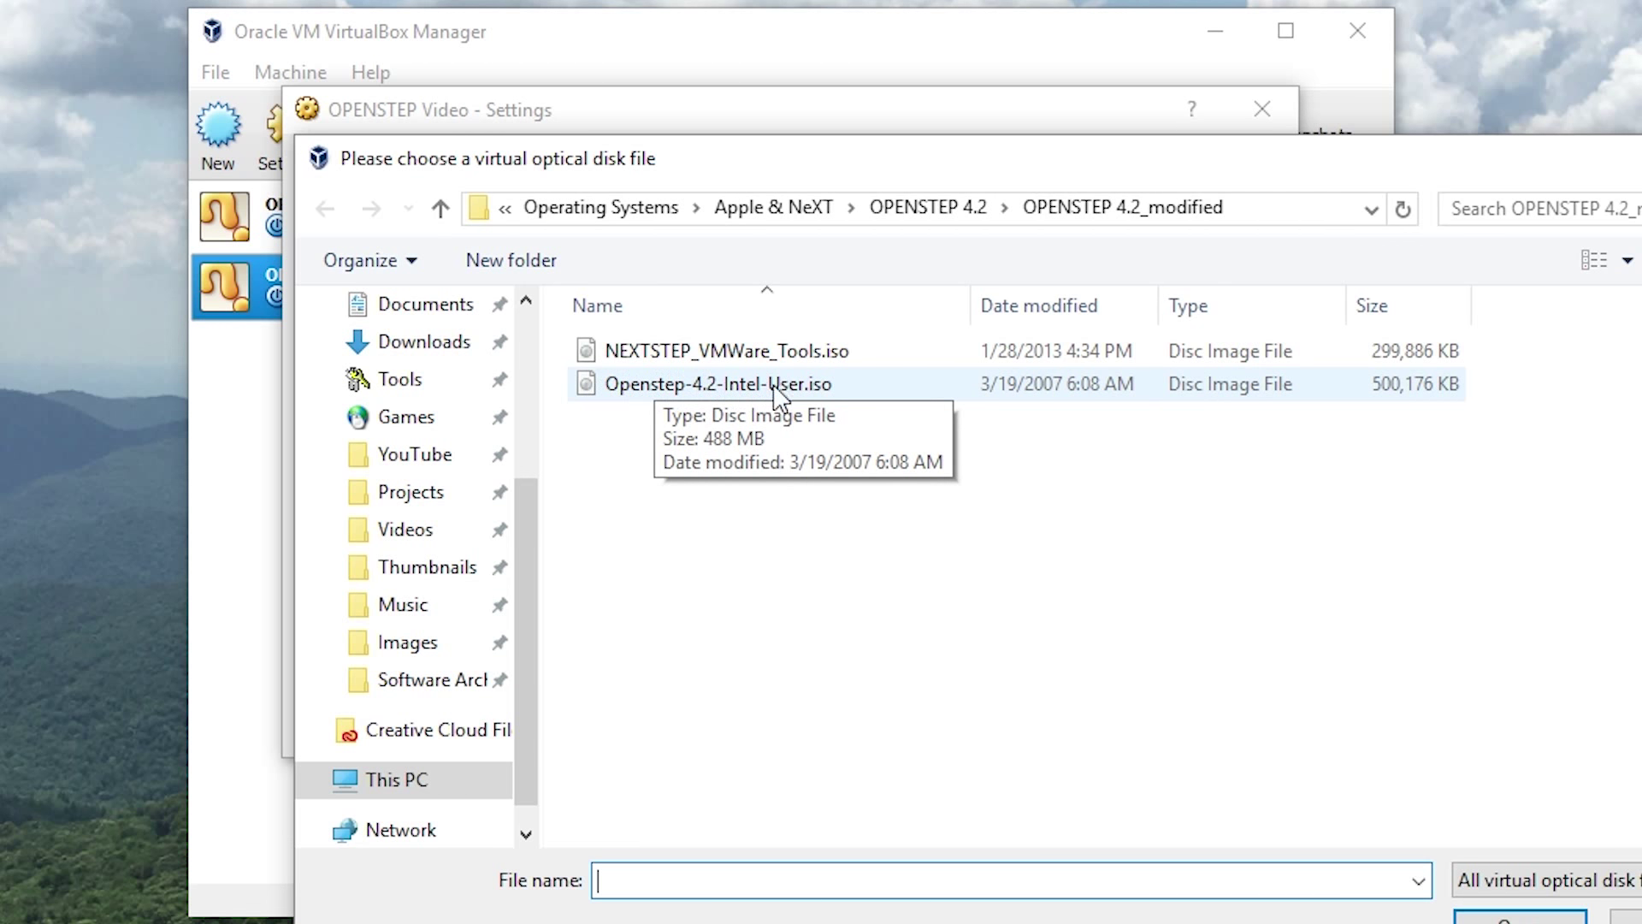
{"action": "left_click", "coordinate": [834, 389]}
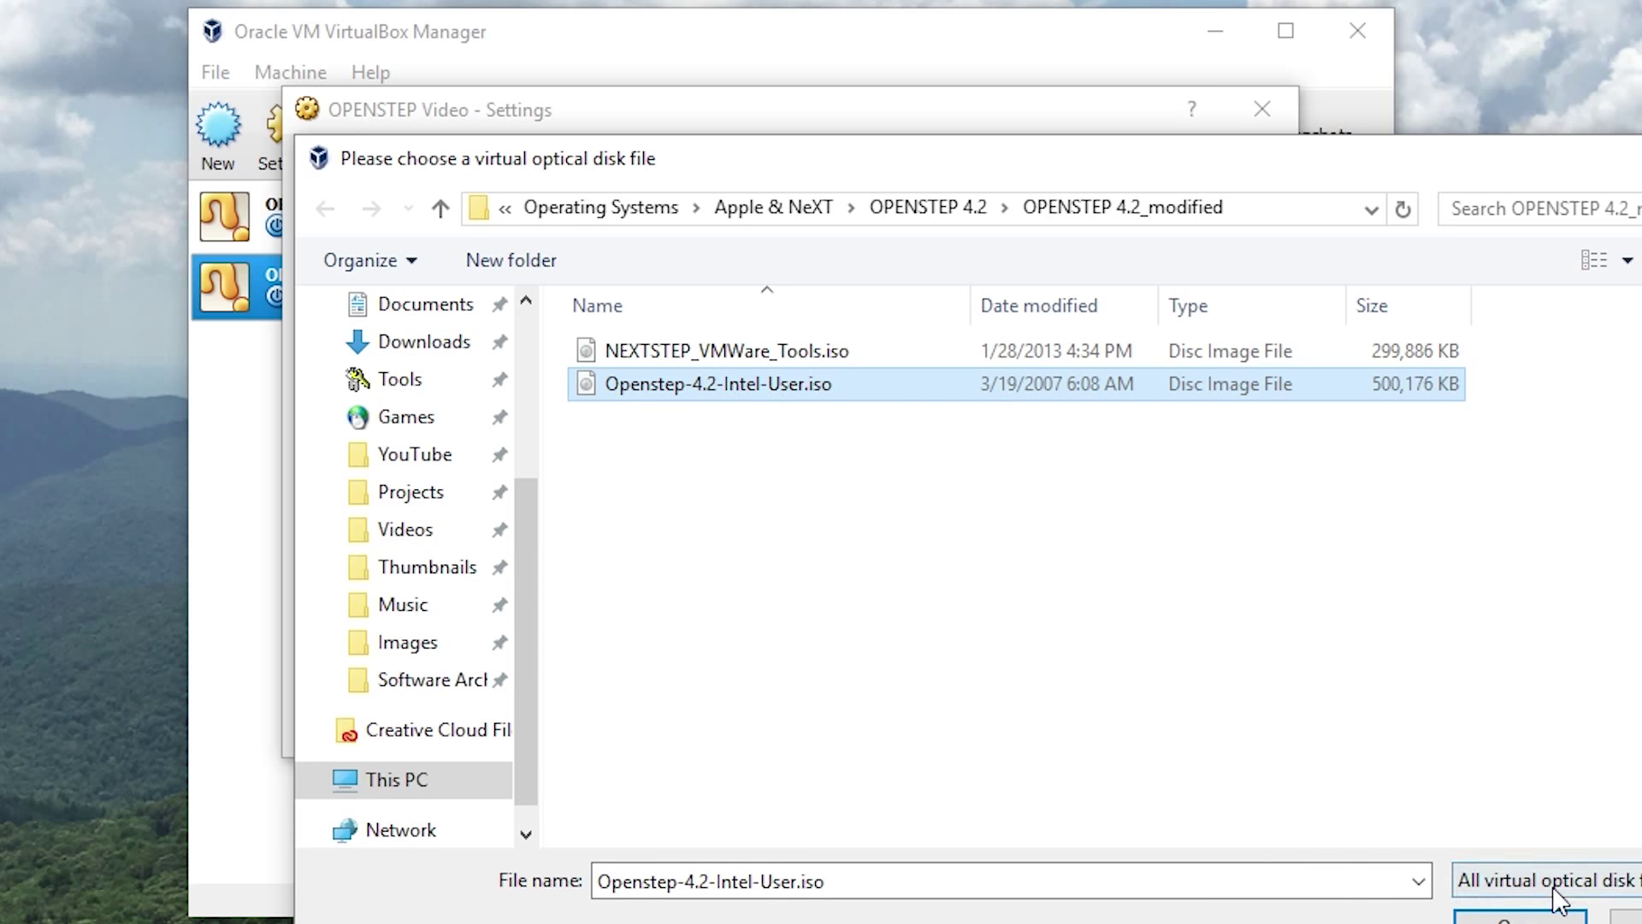
{"action": "left_click", "coordinate": [1540, 920]}
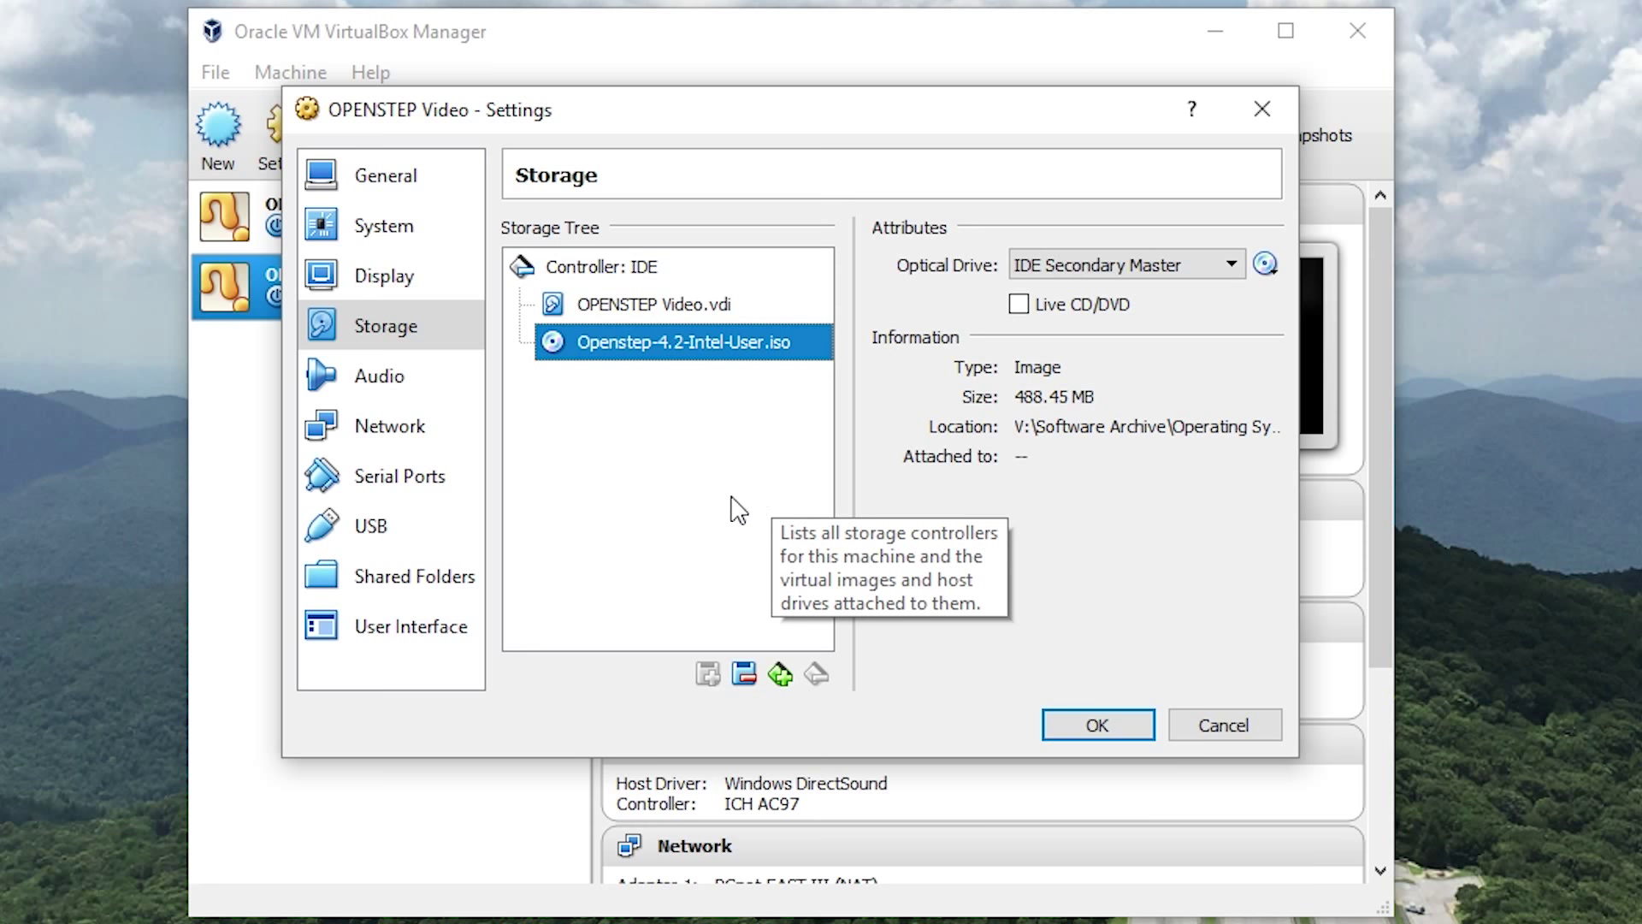
Add a floppy controller with a drive holding 4.2_Install_Disk.img and save the machine settings.
{"action": "left_click", "coordinate": [778, 676]}
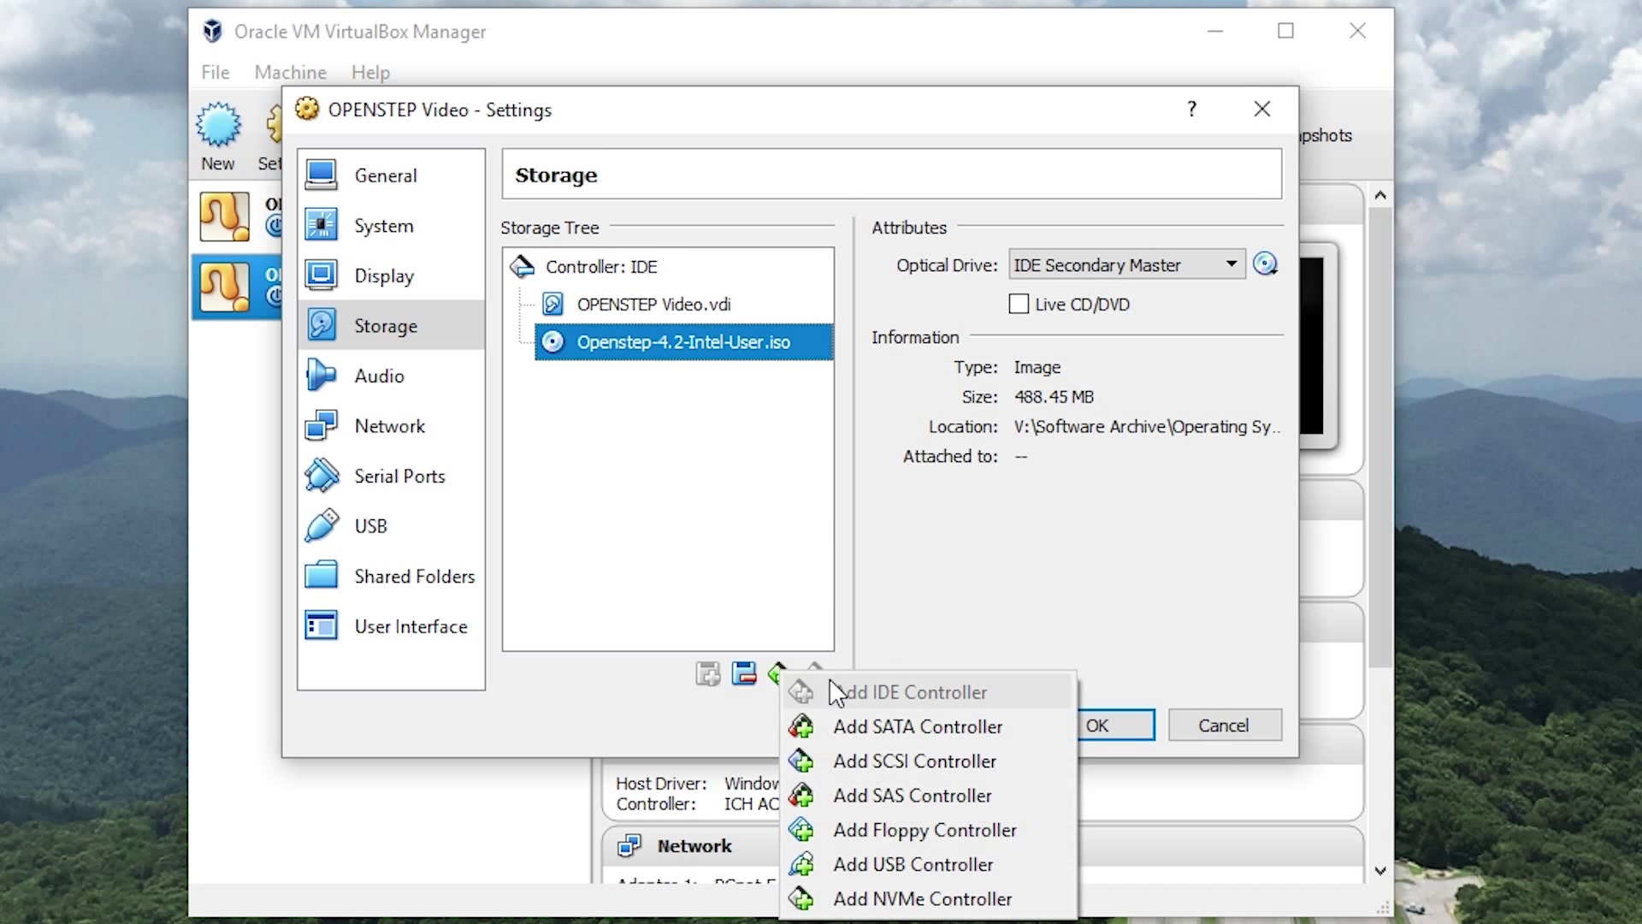
{"action": "left_click", "coordinate": [968, 834]}
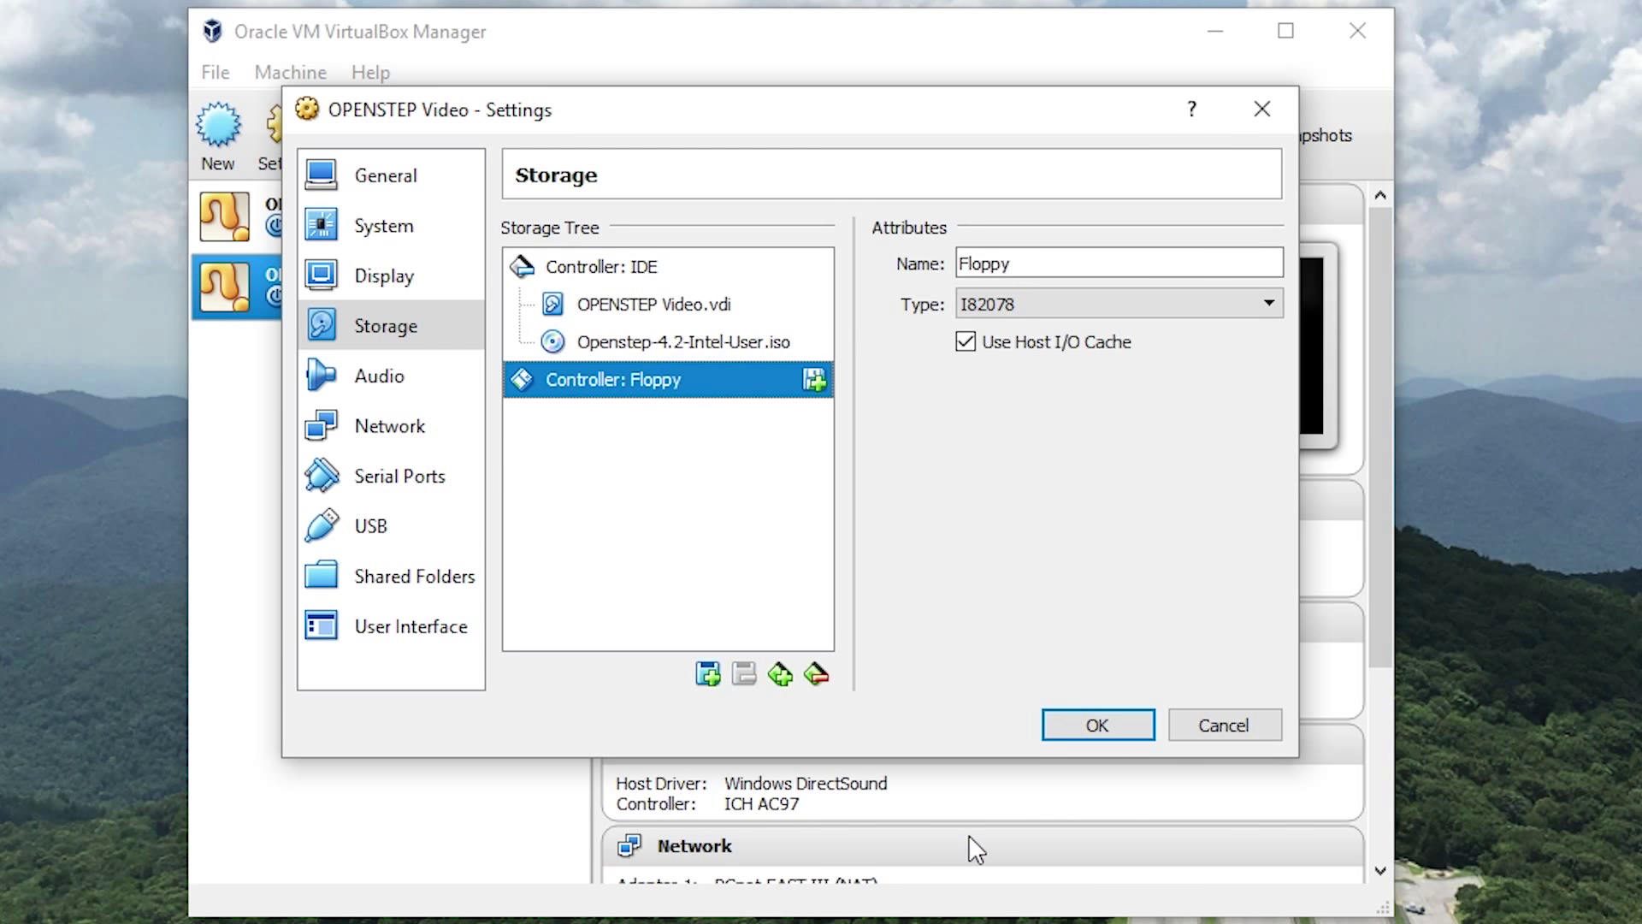
{"action": "left_click", "coordinate": [812, 385]}
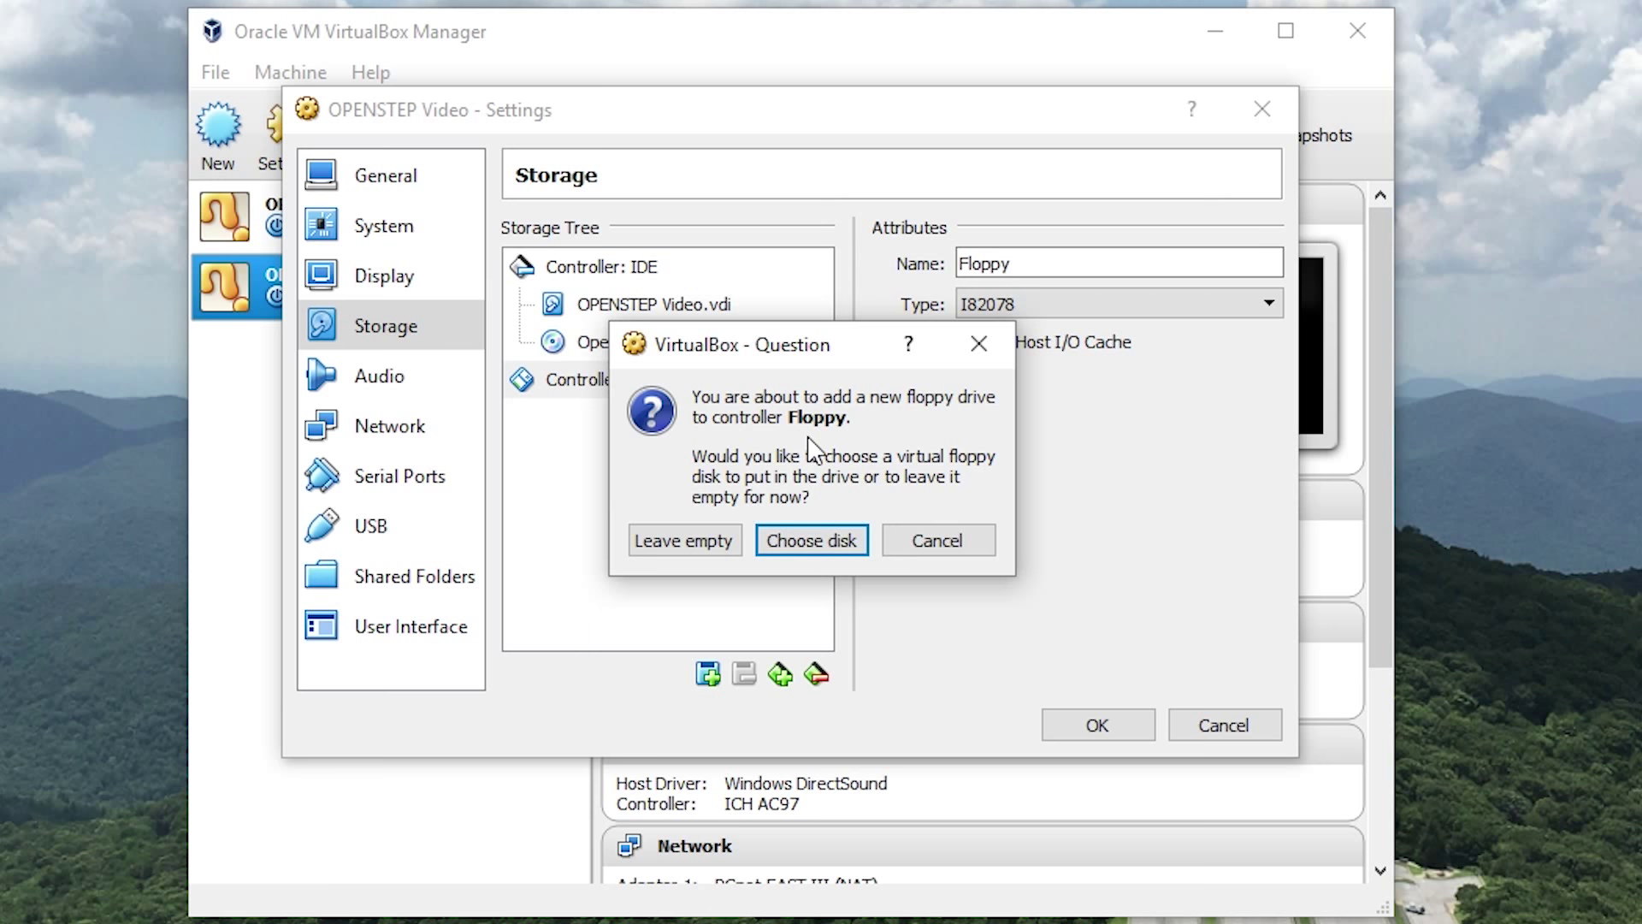
{"action": "left_click", "coordinate": [808, 538]}
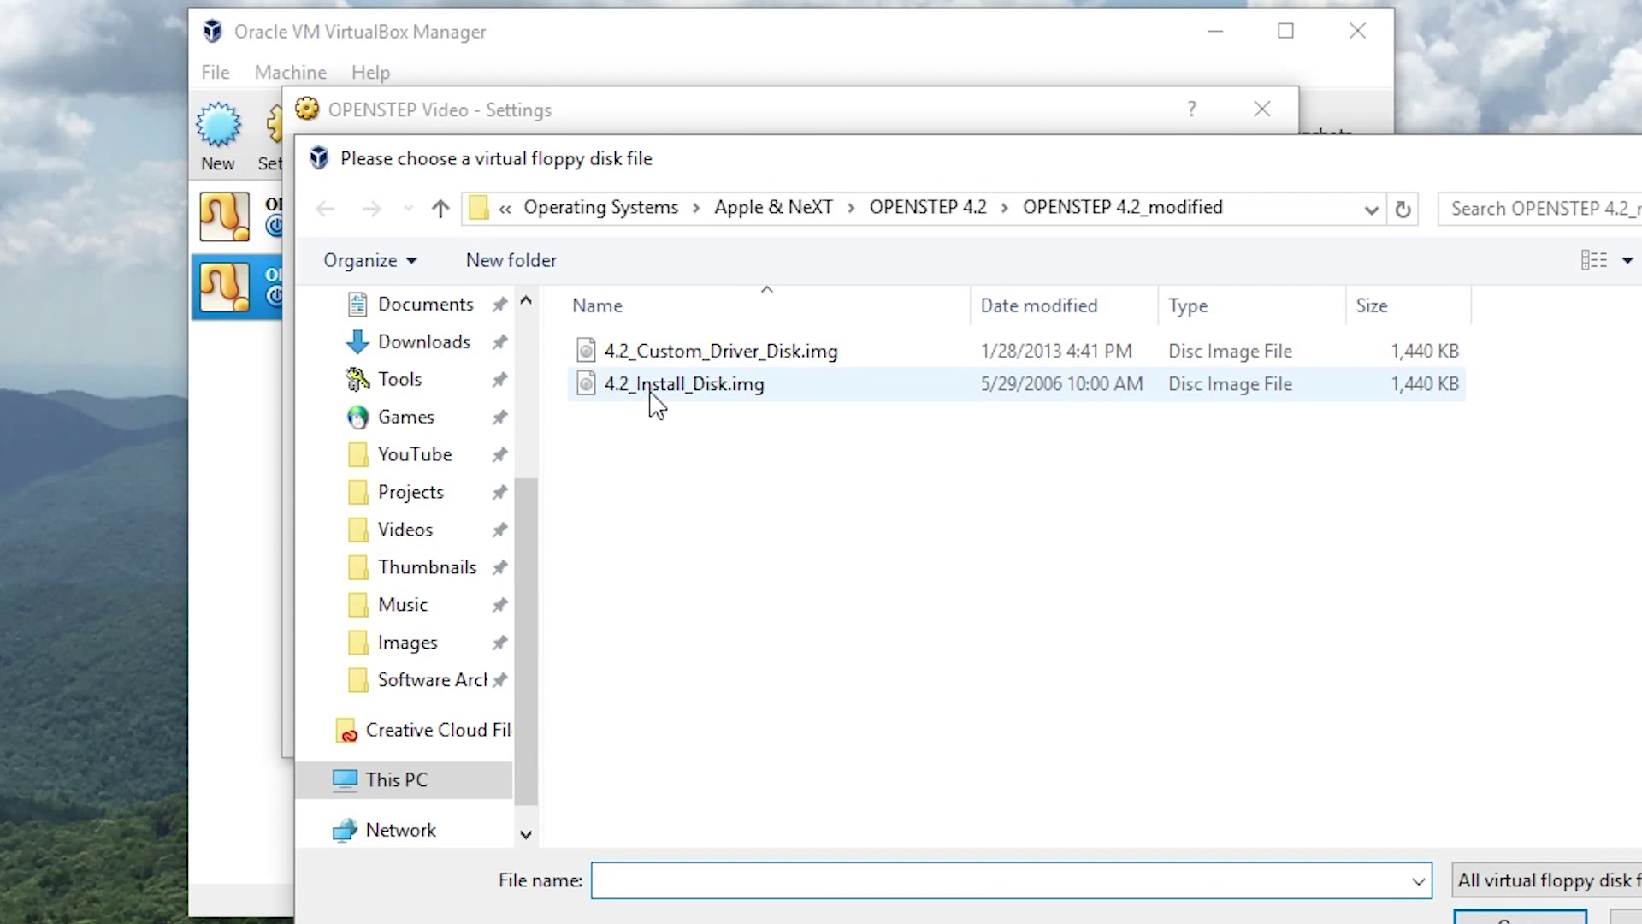
{"action": "left_click", "coordinate": [757, 385]}
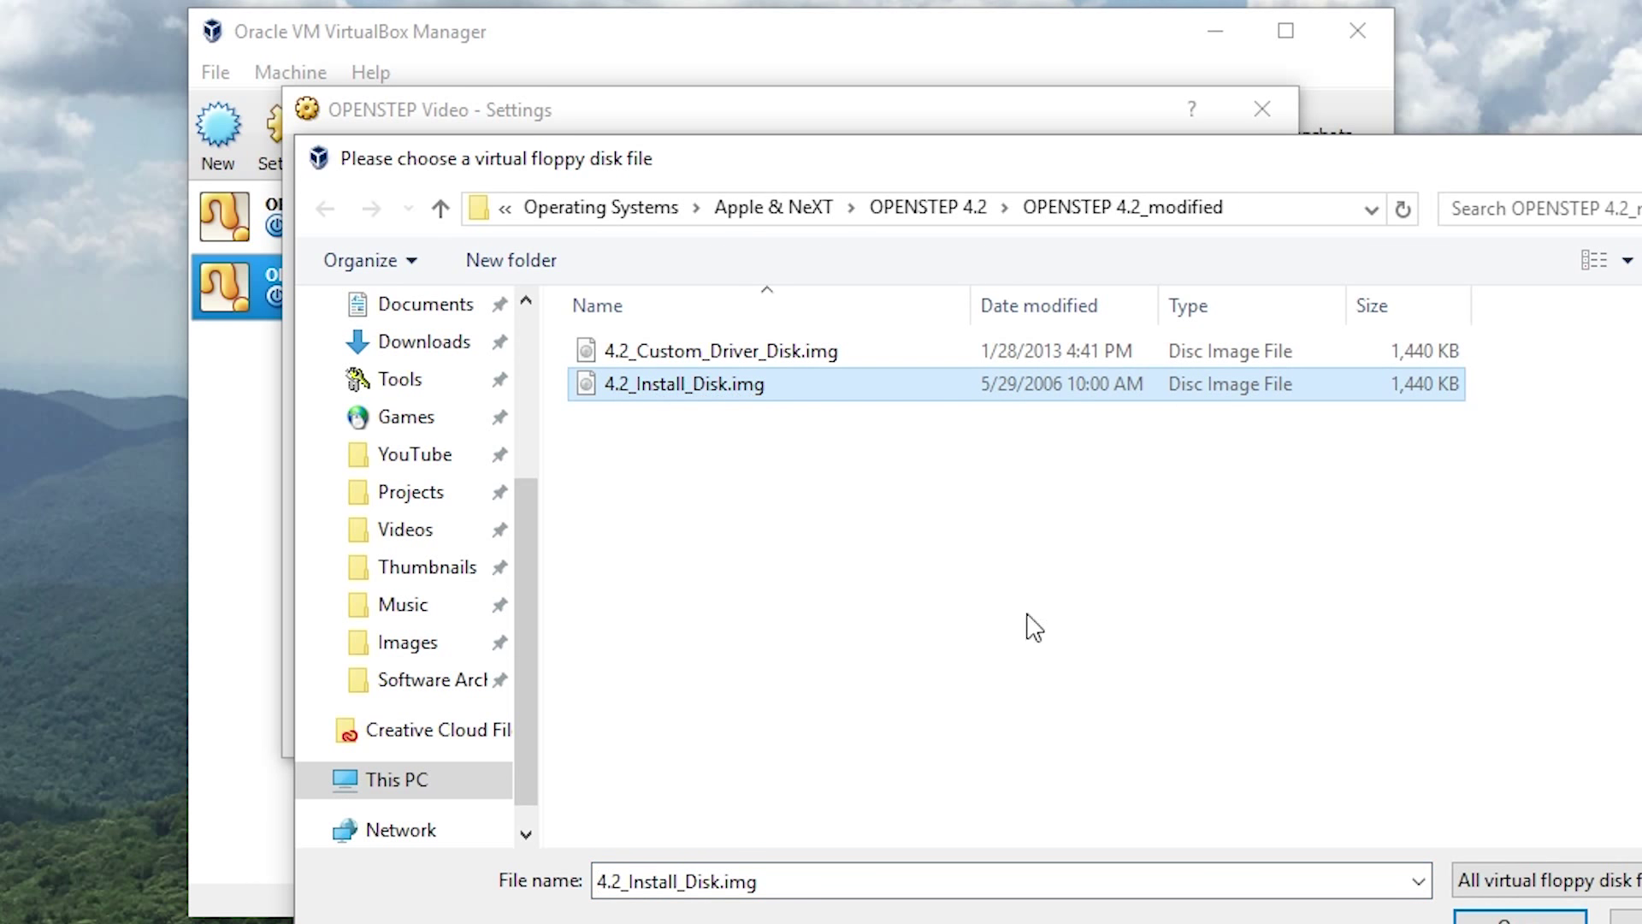
{"action": "left_click", "coordinate": [1521, 919]}
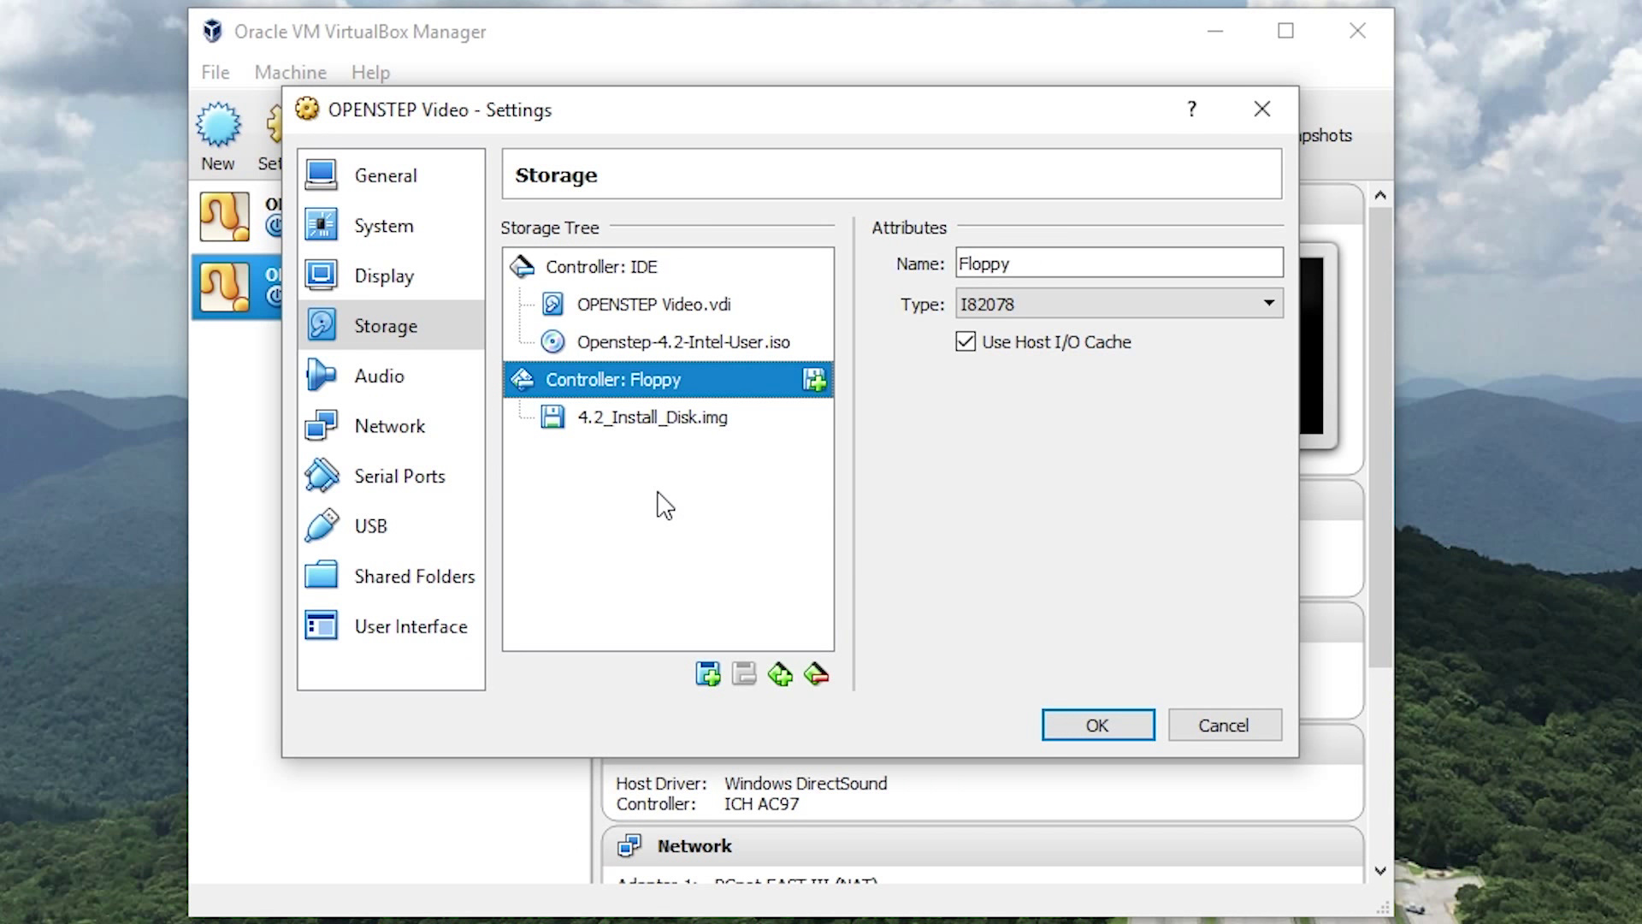
{"action": "left_click", "coordinate": [1054, 731]}
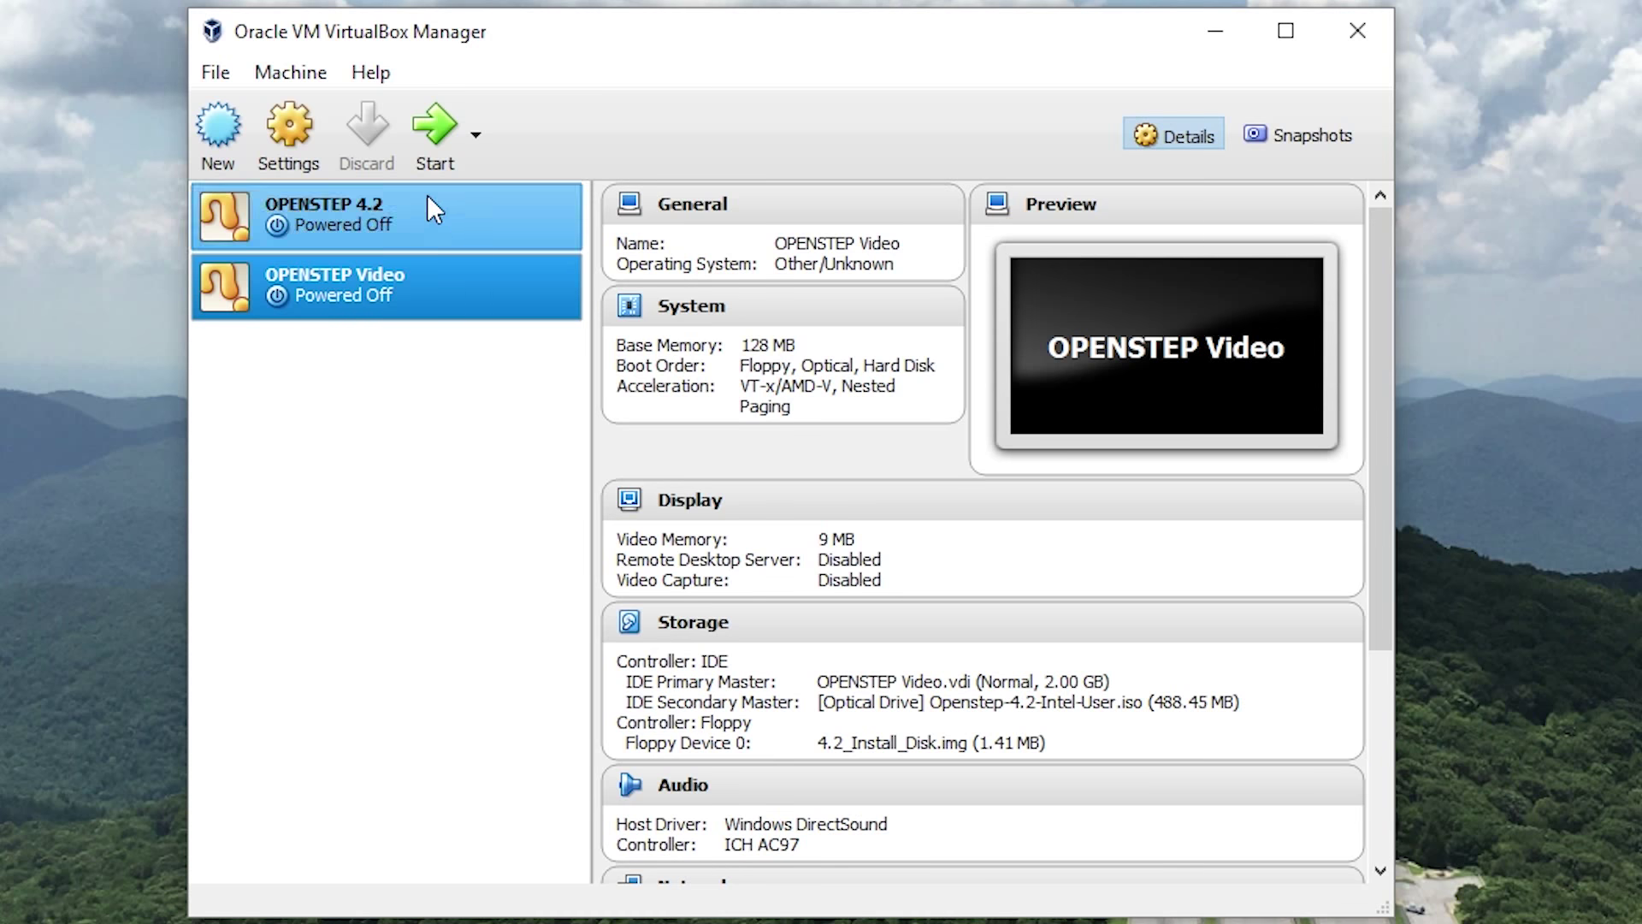
Start the OPENSTEP Video machine, choose English with the USA keyboard, and choose to prepare the OPENSTEP installation.
{"action": "left_click", "coordinate": [431, 163]}
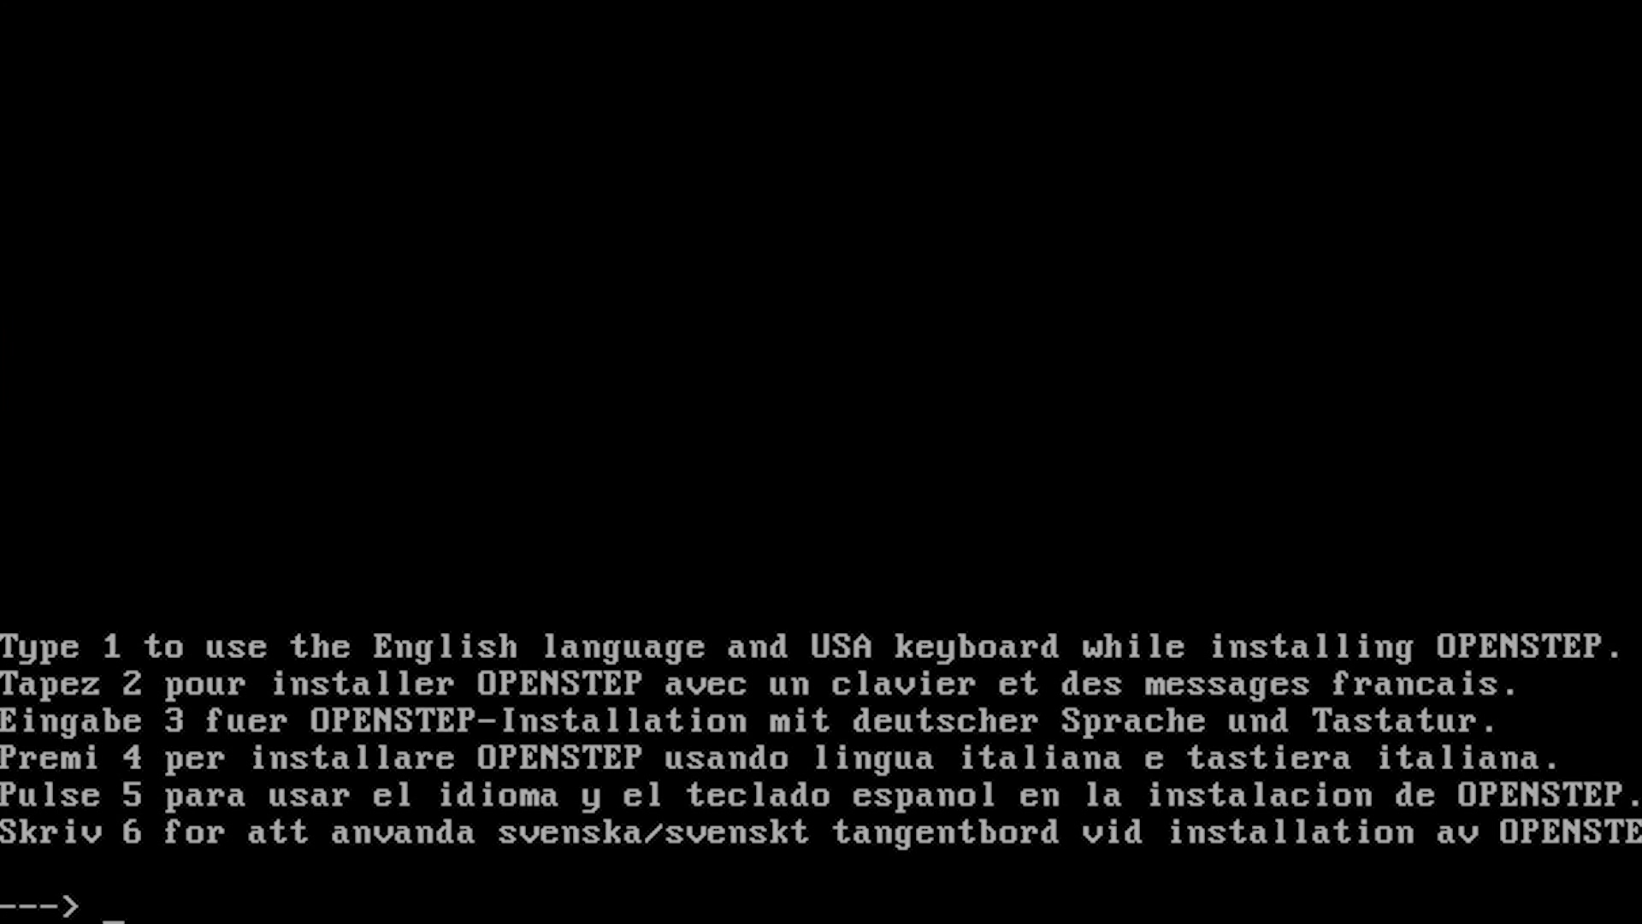
{"action": "type", "text": "1"}
{"action": "key", "text": "Return"}
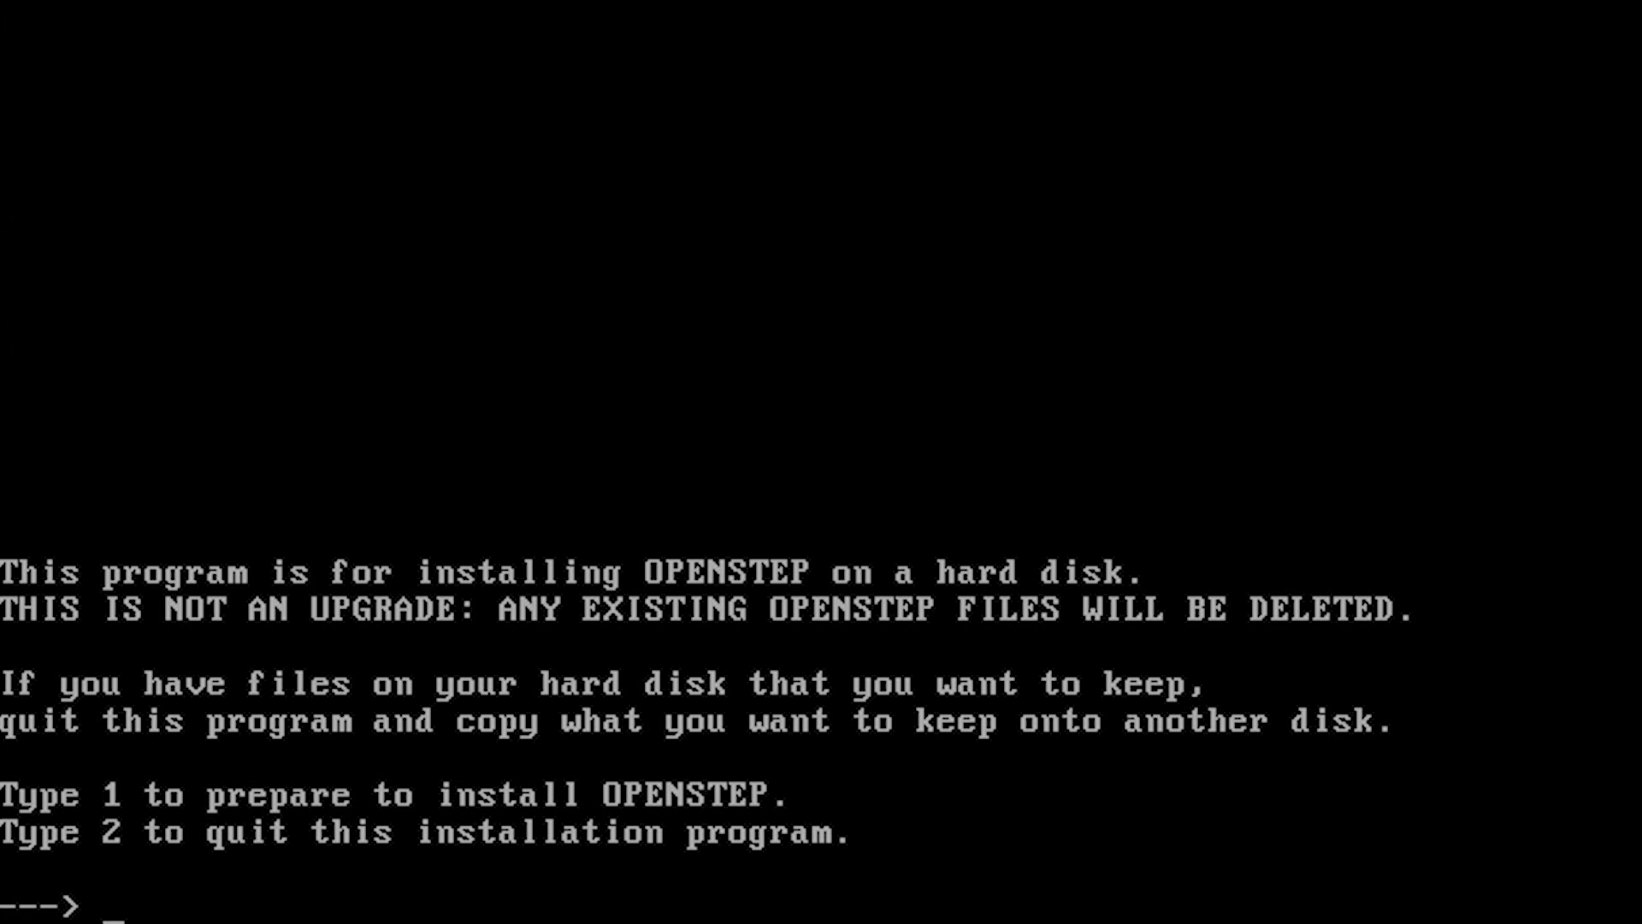
{"action": "type", "text": "1"}
{"action": "key", "text": "Return"}
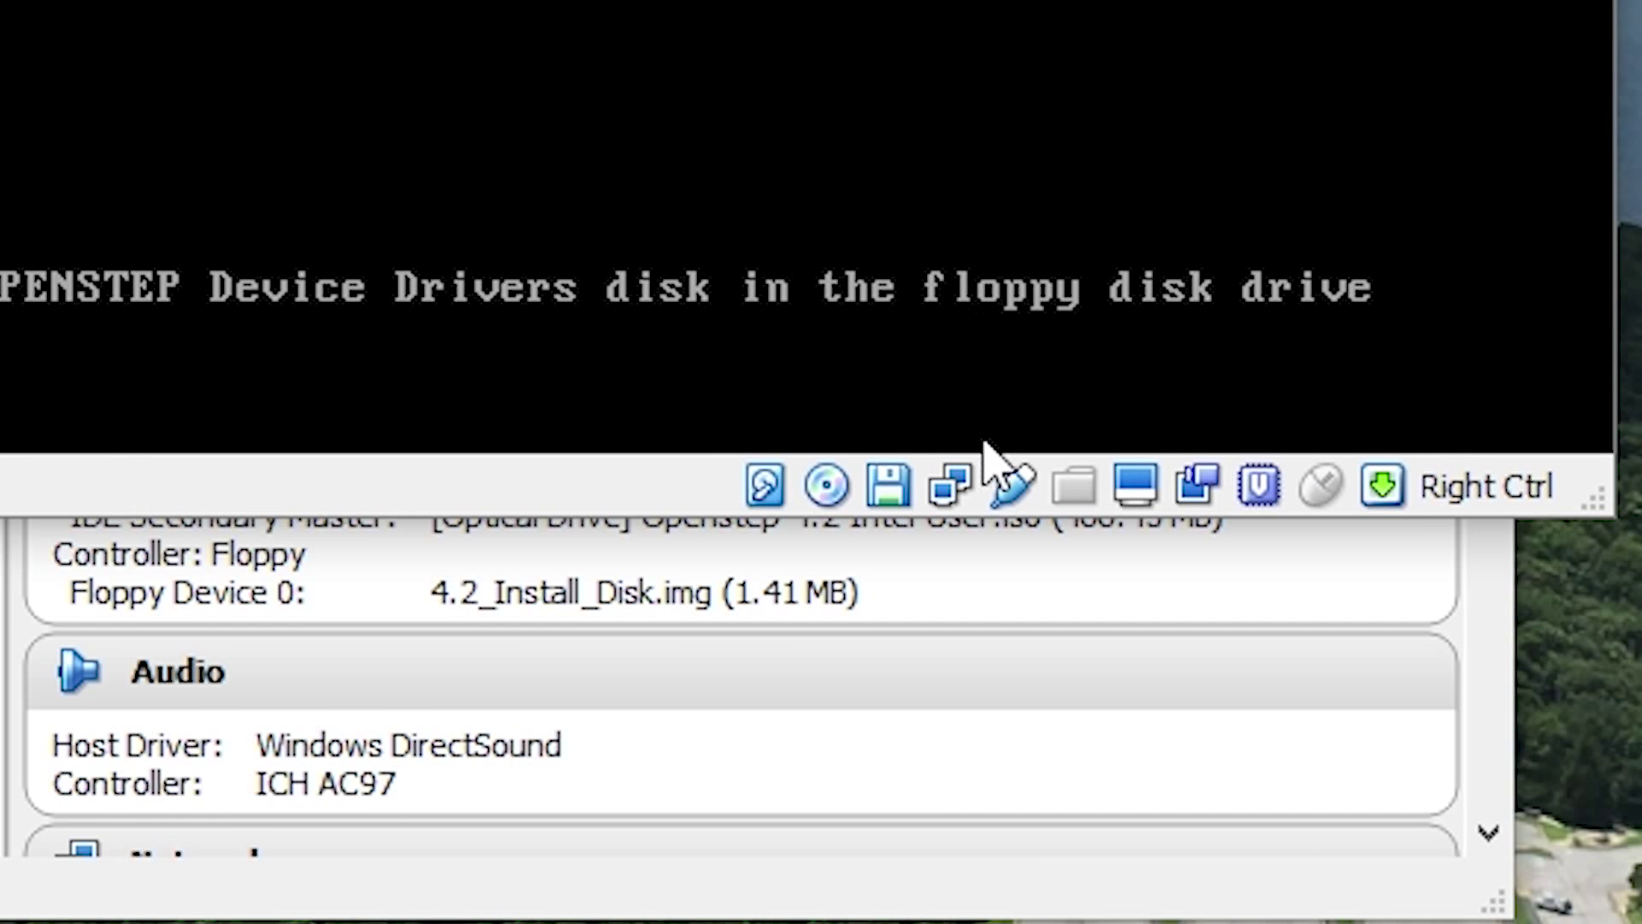
Swap the virtual floppy for 4.2_Custom_Driver_Disk.img and continue the installer's device driver loading.
{"action": "left_click", "coordinate": [886, 488]}
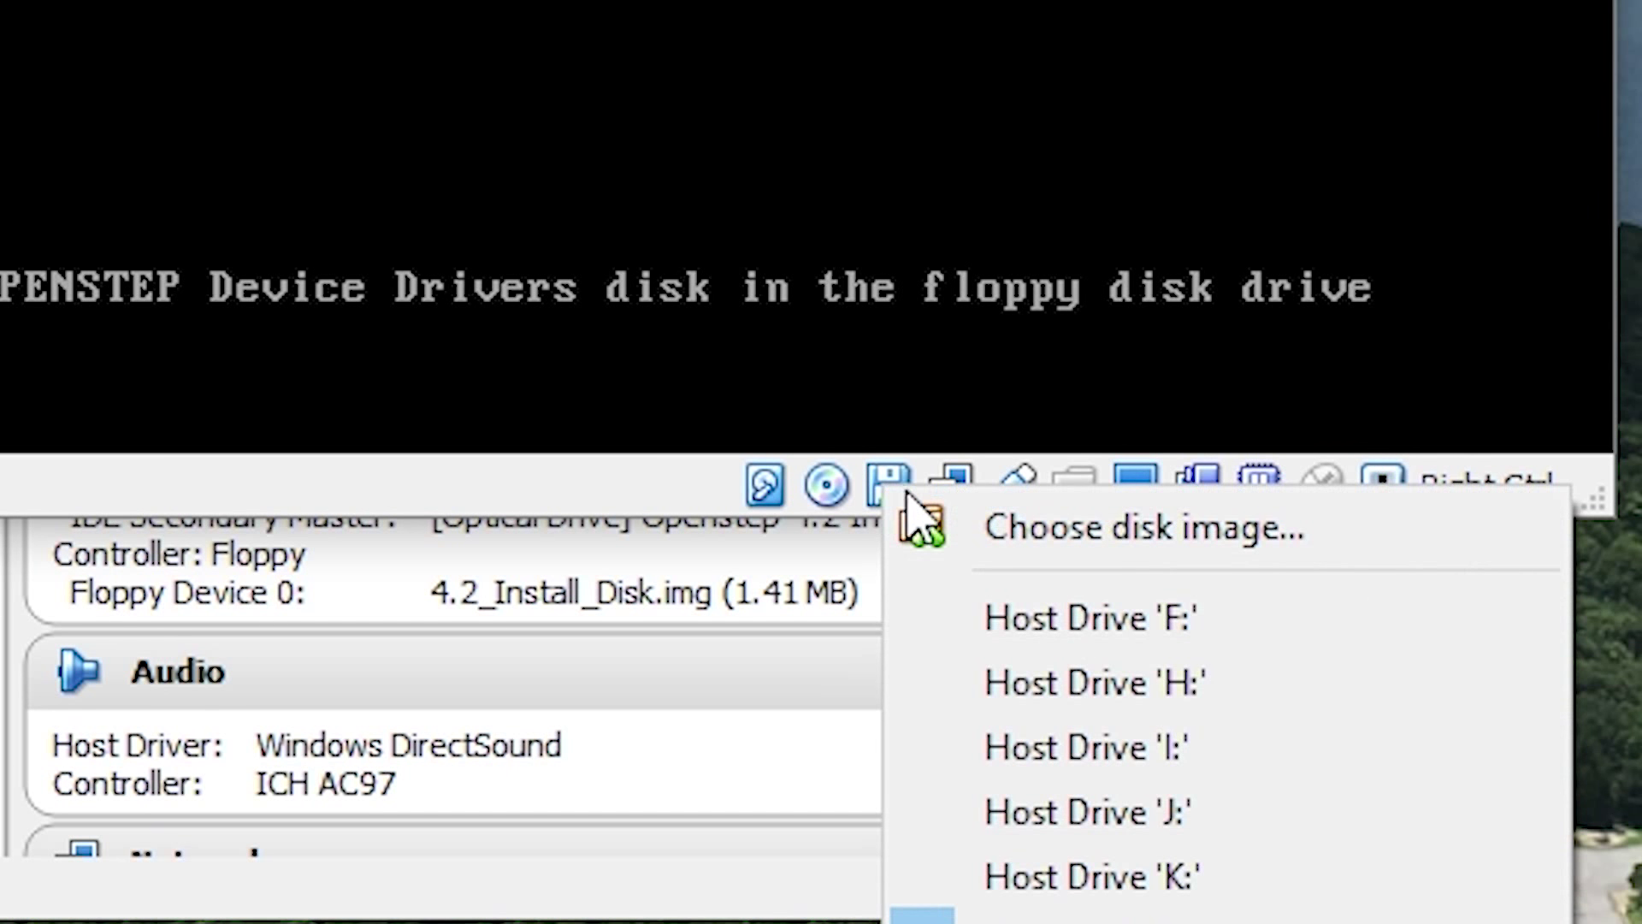
{"action": "left_click", "coordinate": [967, 539]}
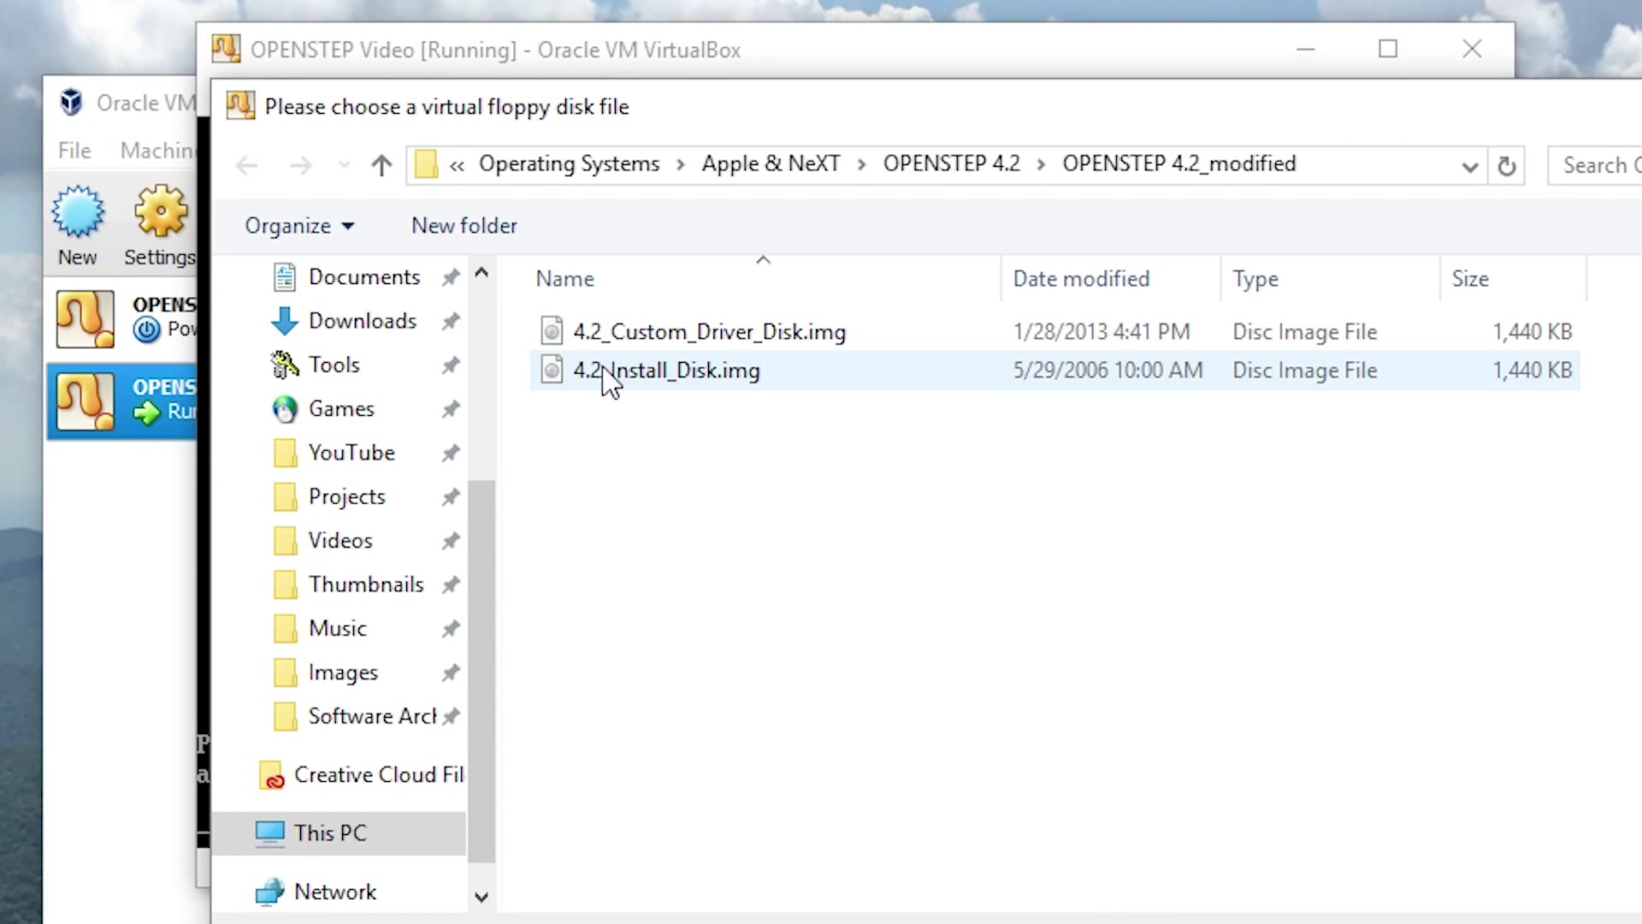
{"action": "left_click", "coordinate": [671, 341]}
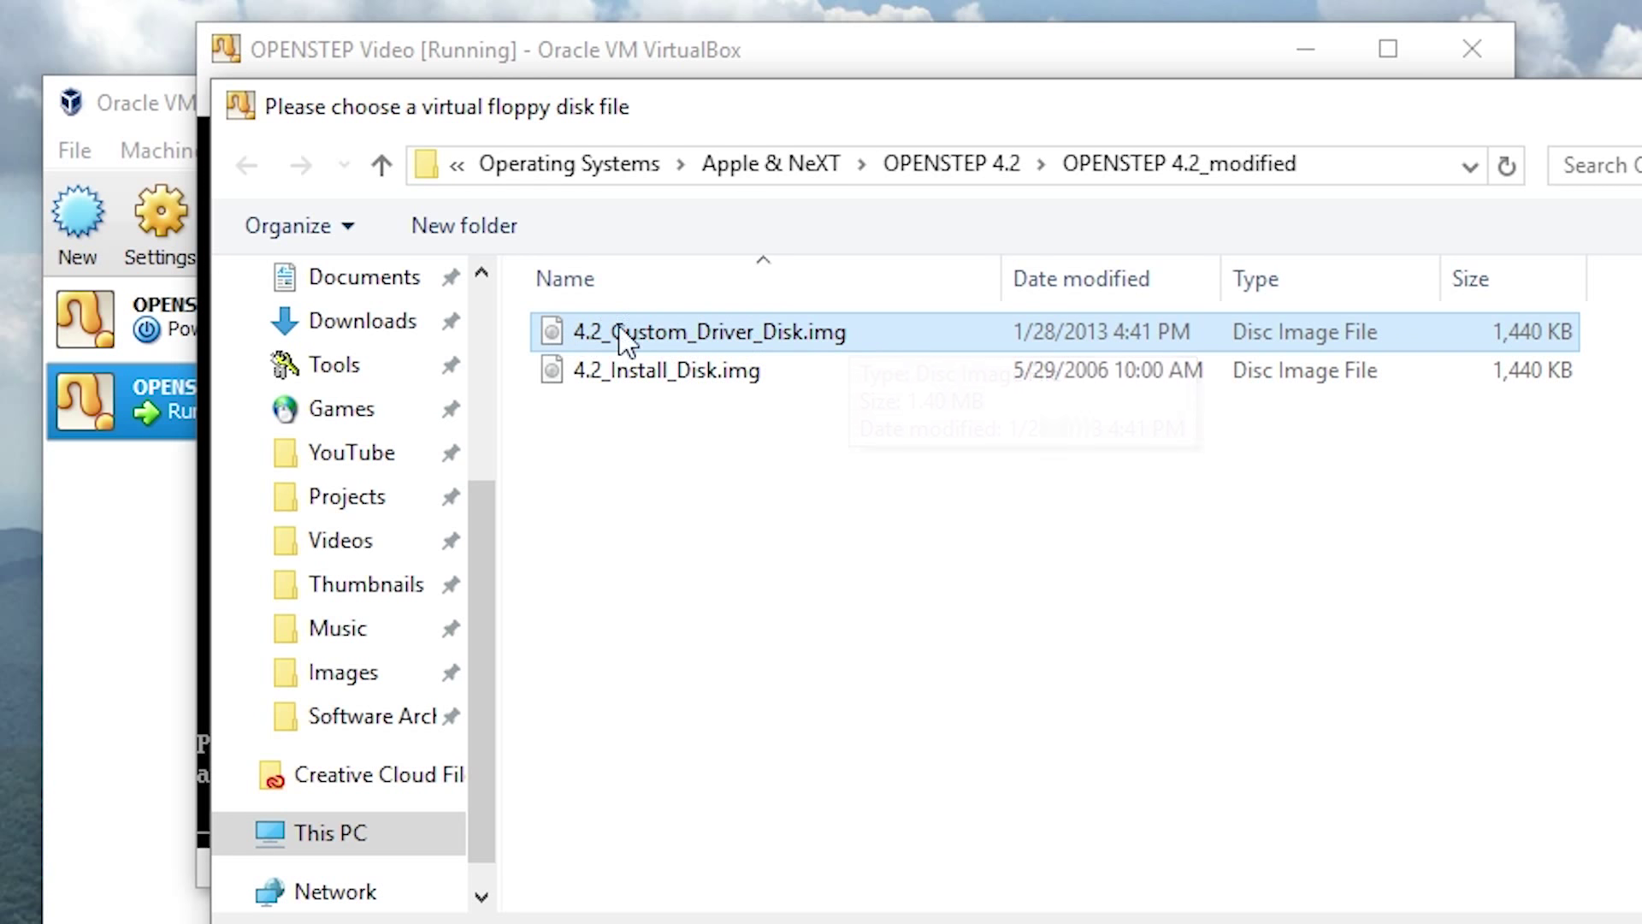
{"action": "double_click", "coordinate": [812, 334]}
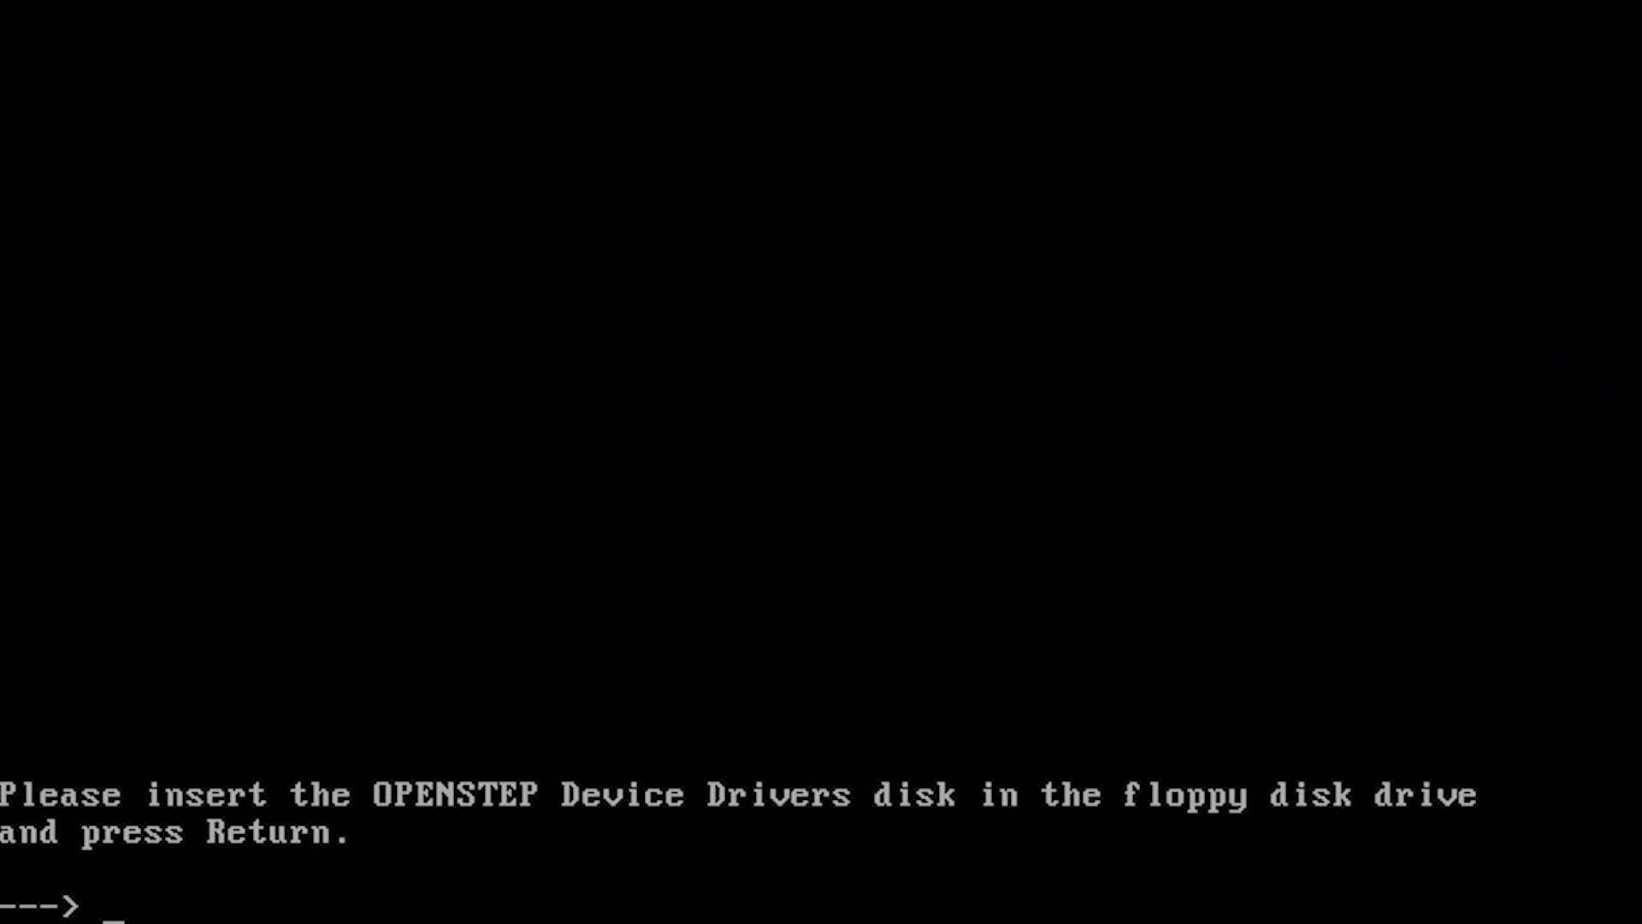
{"action": "key", "text": "Return"}
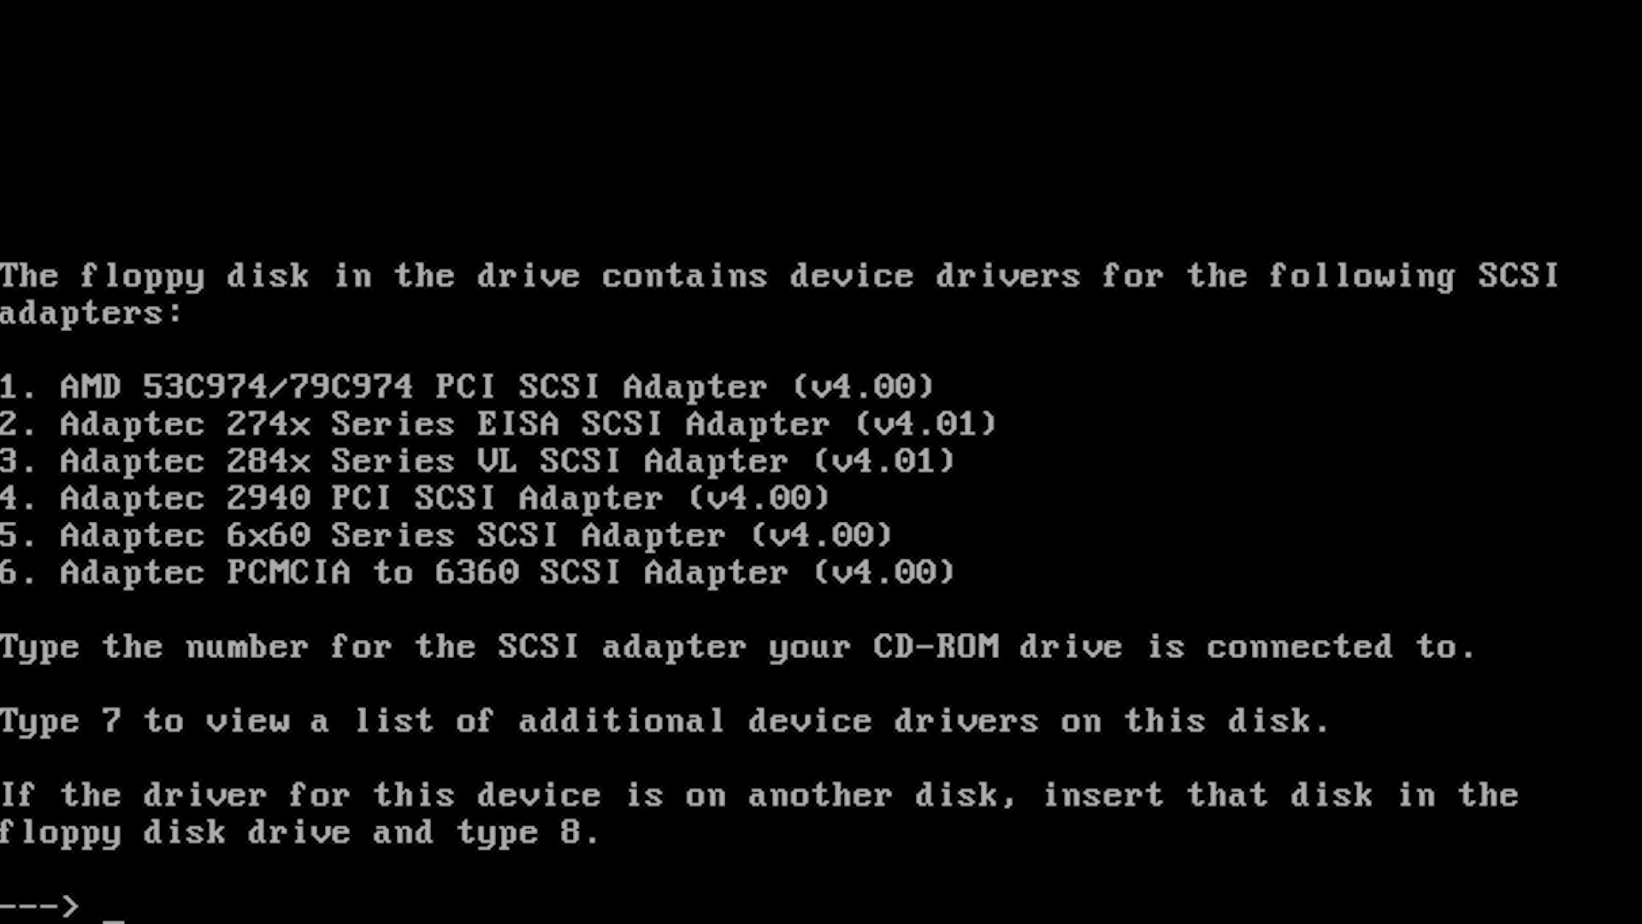
Select the Primary/Secondary(Dual) EIDE/ATAPI Device Controller (v4.03) driver for the CD-ROM drive from the third driver list.
{"action": "type", "text": "7"}
{"action": "key", "text": "Return"}
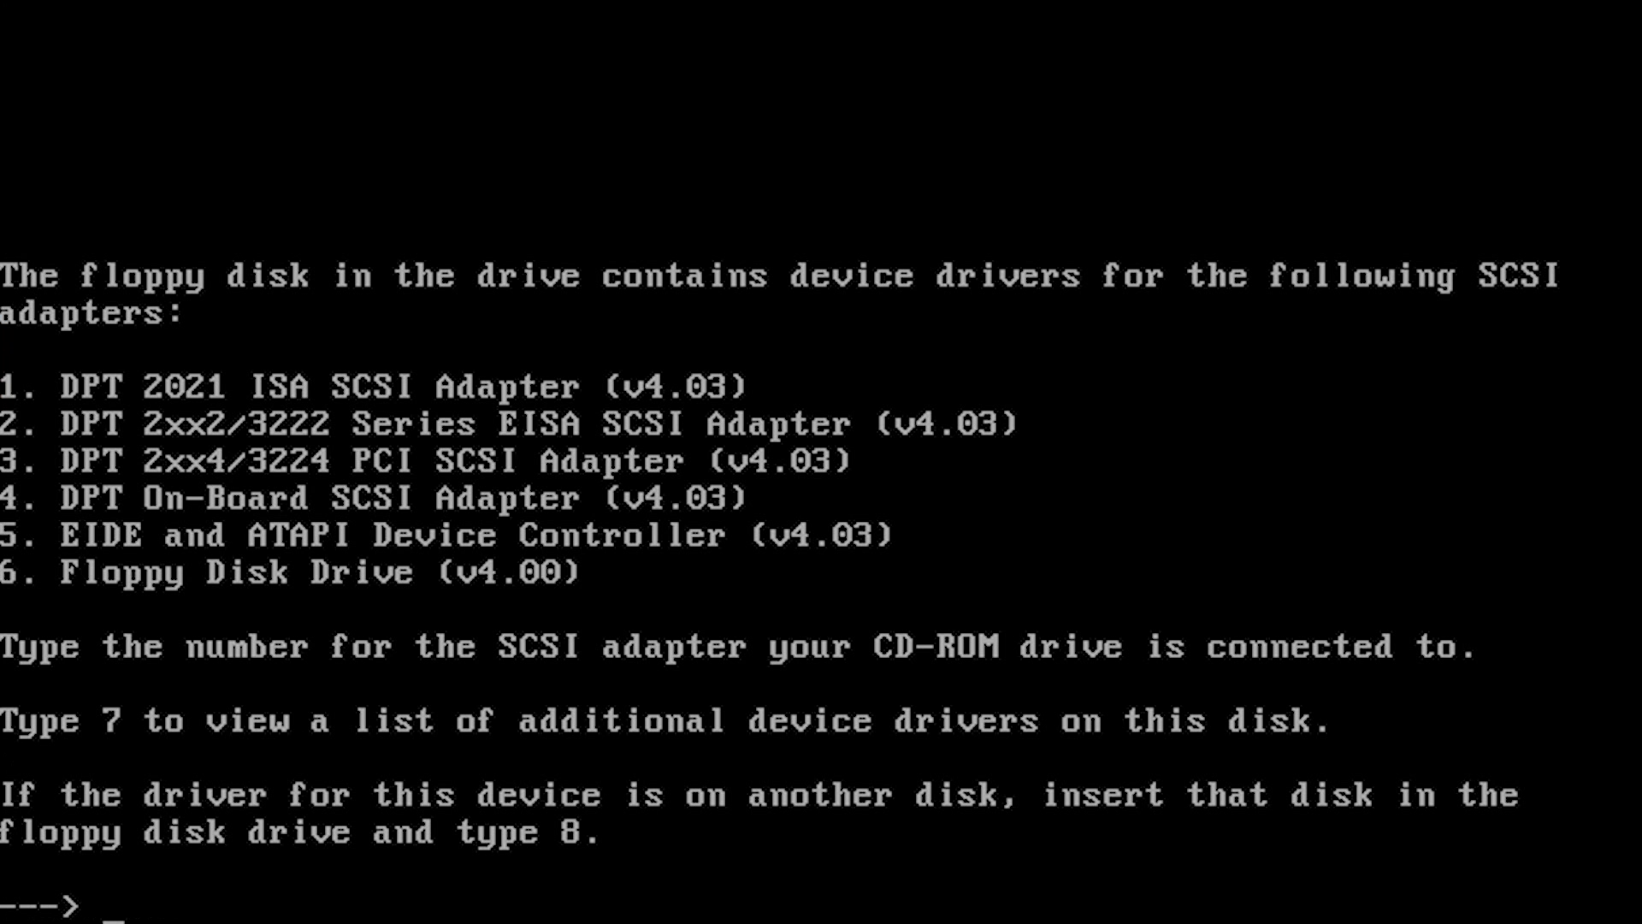
{"action": "type", "text": "7"}
{"action": "key", "text": "Return"}
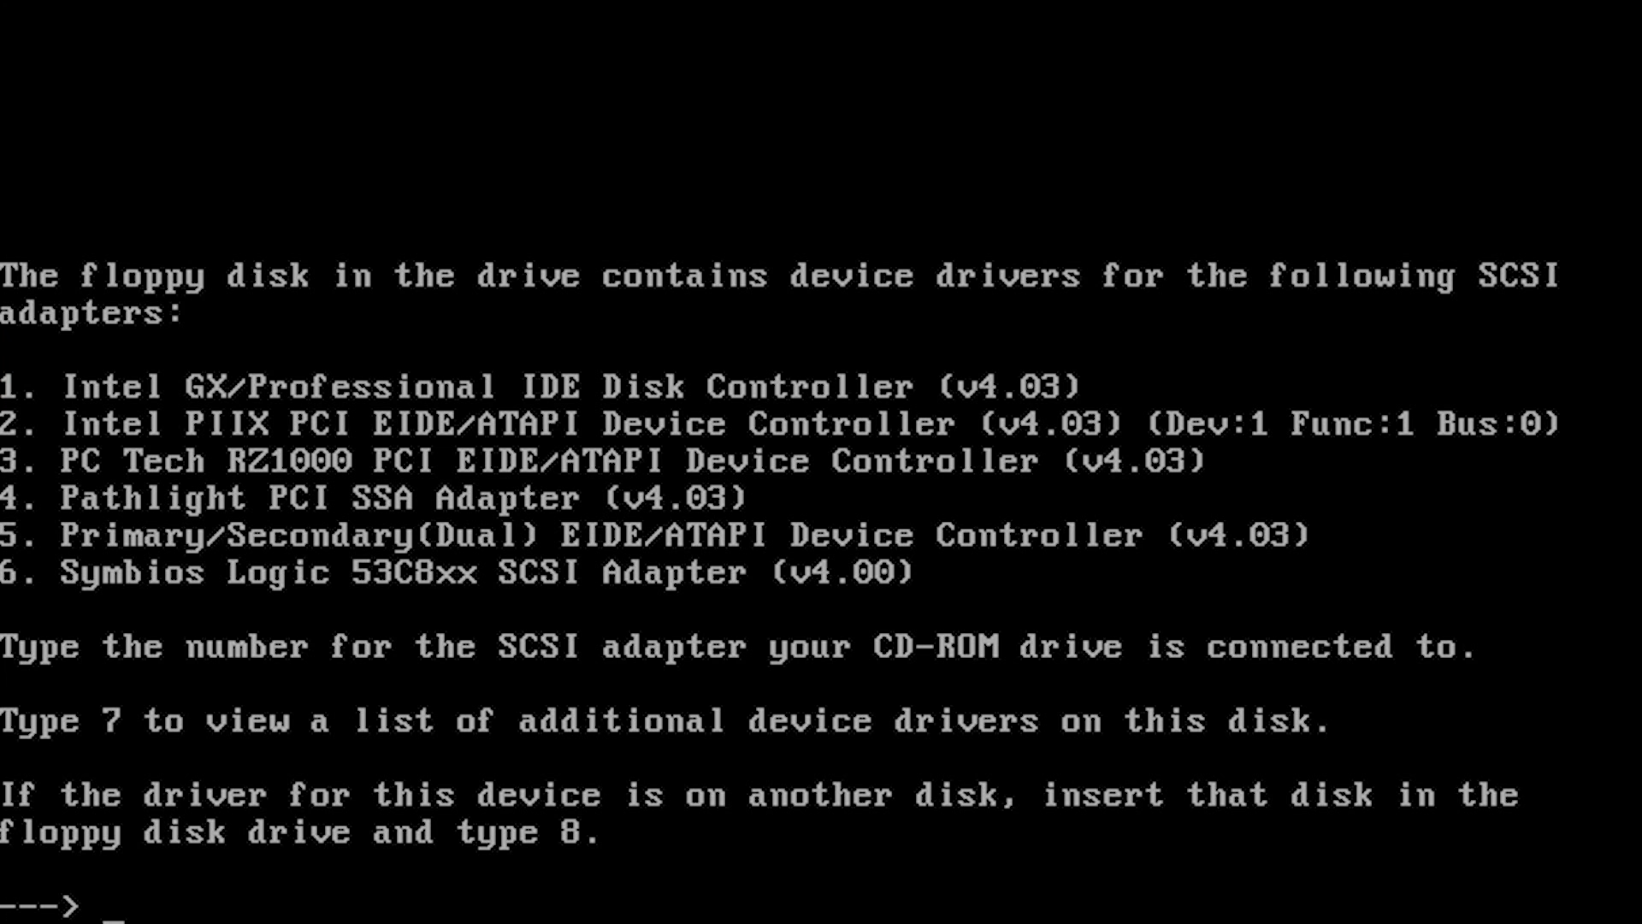
{"action": "type", "text": "5"}
{"action": "key", "text": "Return"}
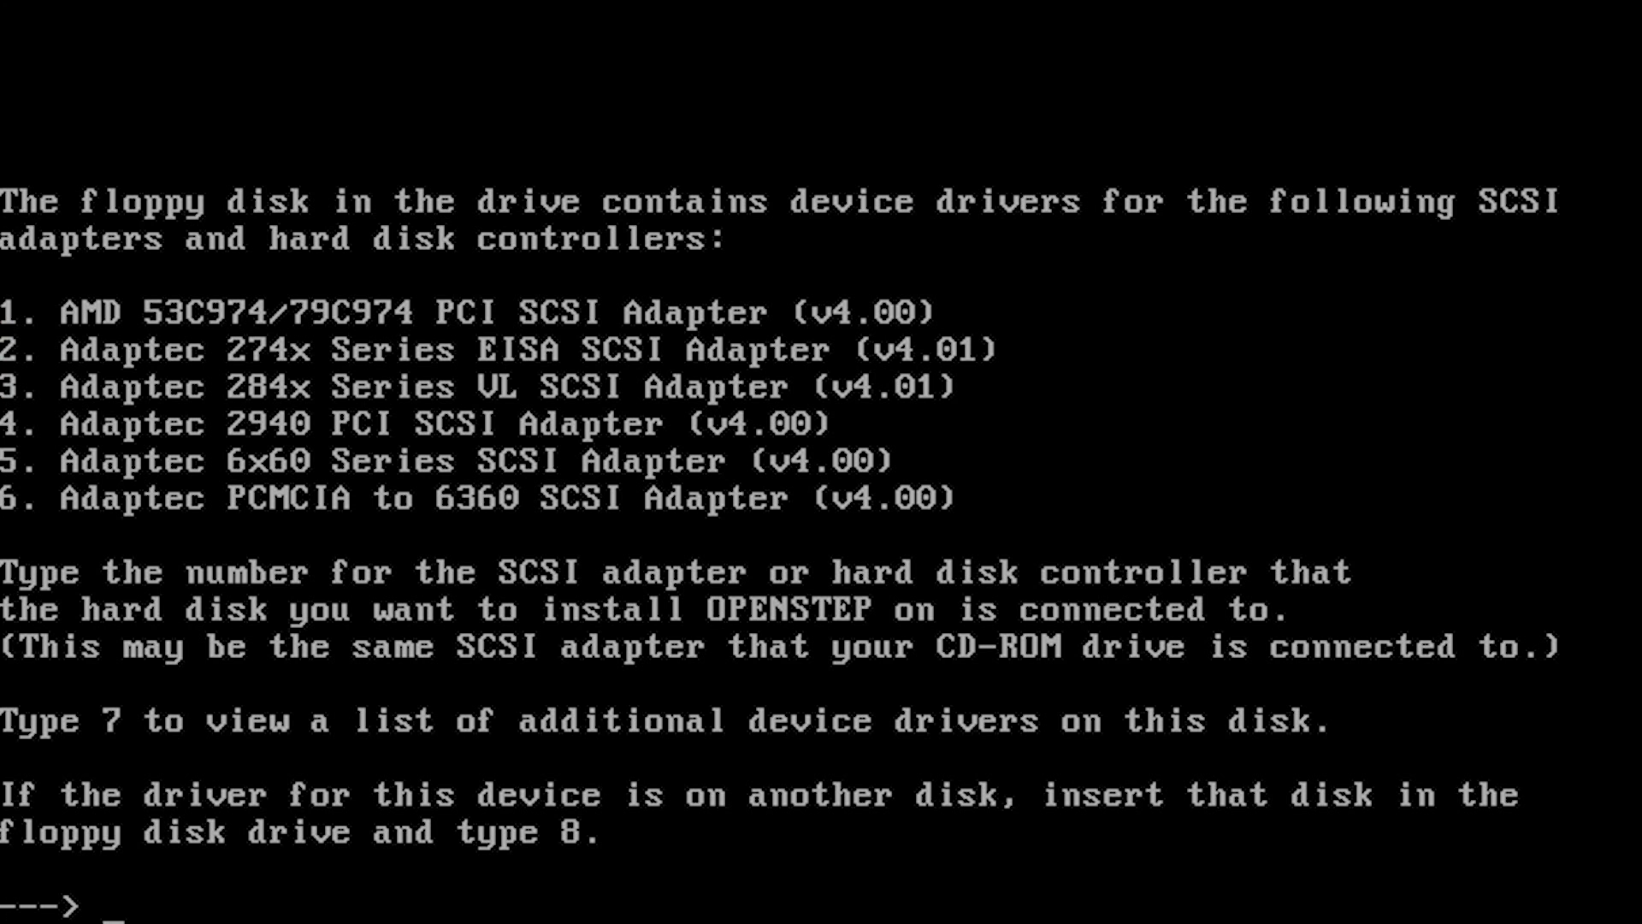
Select the Primary/Secondary(Dual) EIDE/ATAPI Device Controller (v4.03) driver for the hard disk receiving OPENSTEP.
{"action": "type", "text": "7"}
{"action": "key", "text": "Return"}
{"action": "type", "text": "7"}
{"action": "key", "text": "Return"}
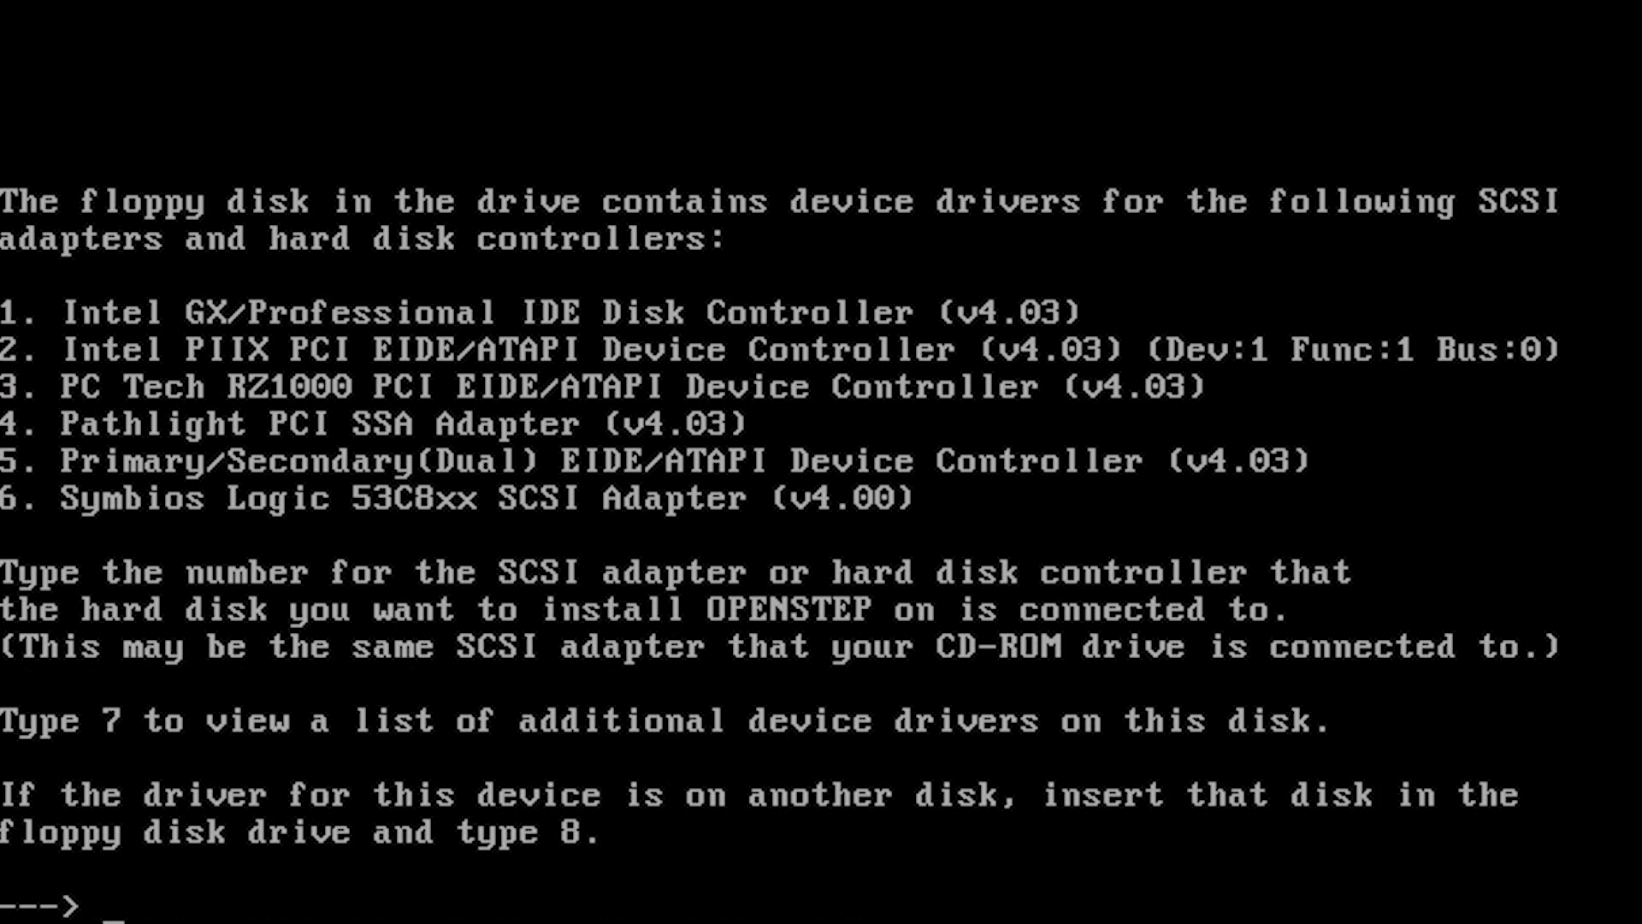
{"action": "type", "text": "5"}
{"action": "key", "text": "Return"}
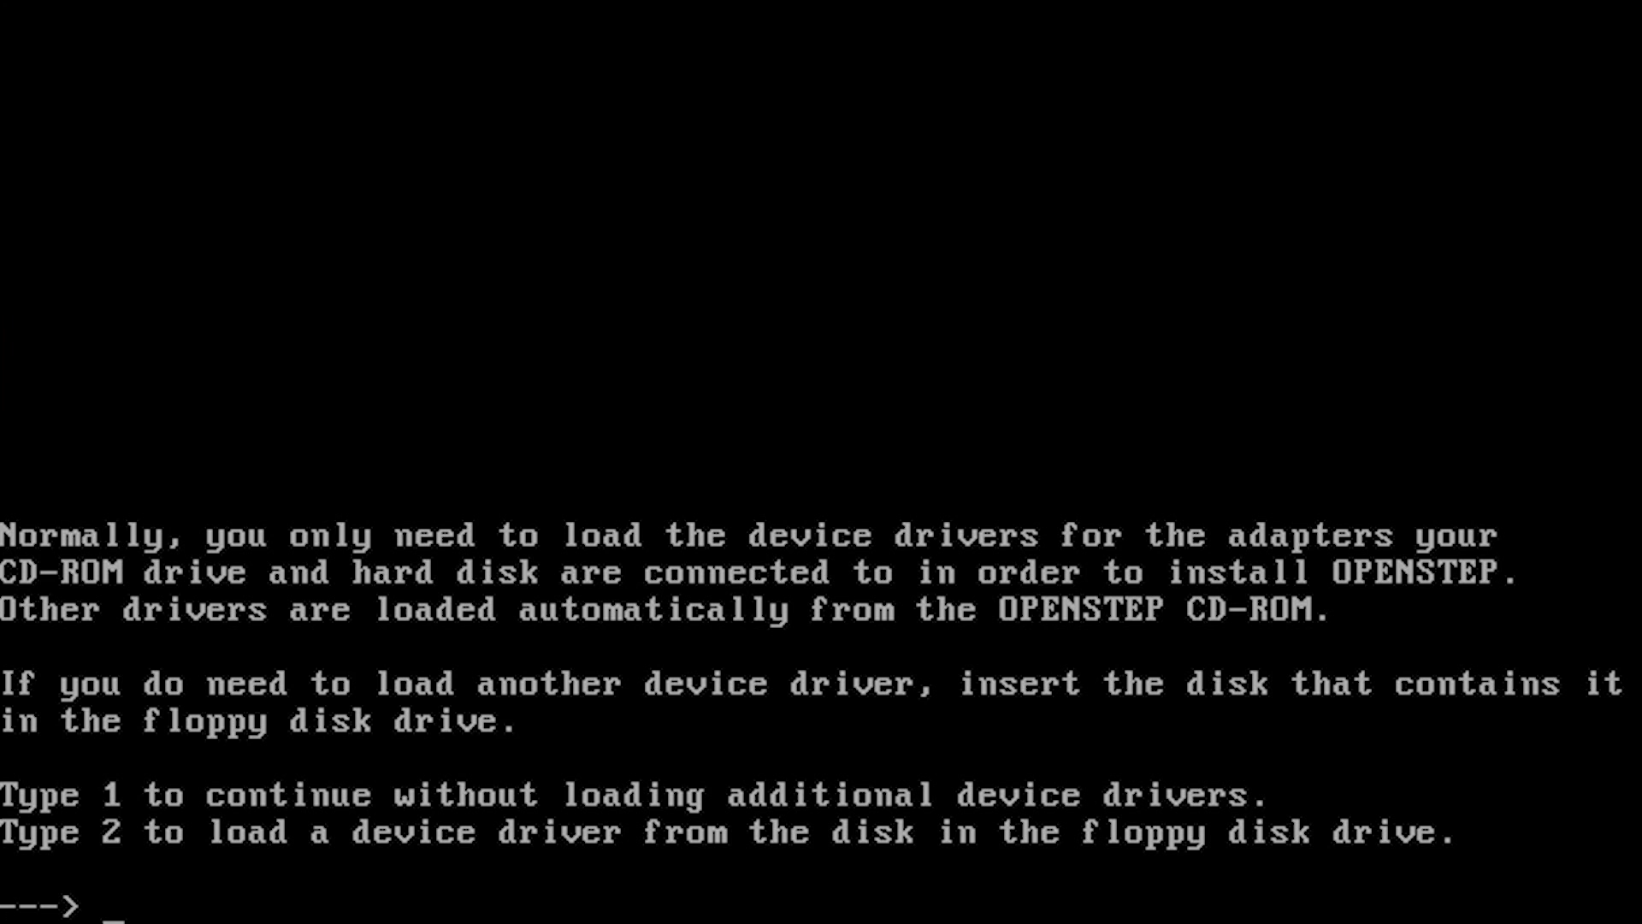
Continue without loading additional device drivers and choose to install OPENSTEP on the IDE startup disk.
{"action": "type", "text": "1"}
{"action": "key", "text": "Return"}
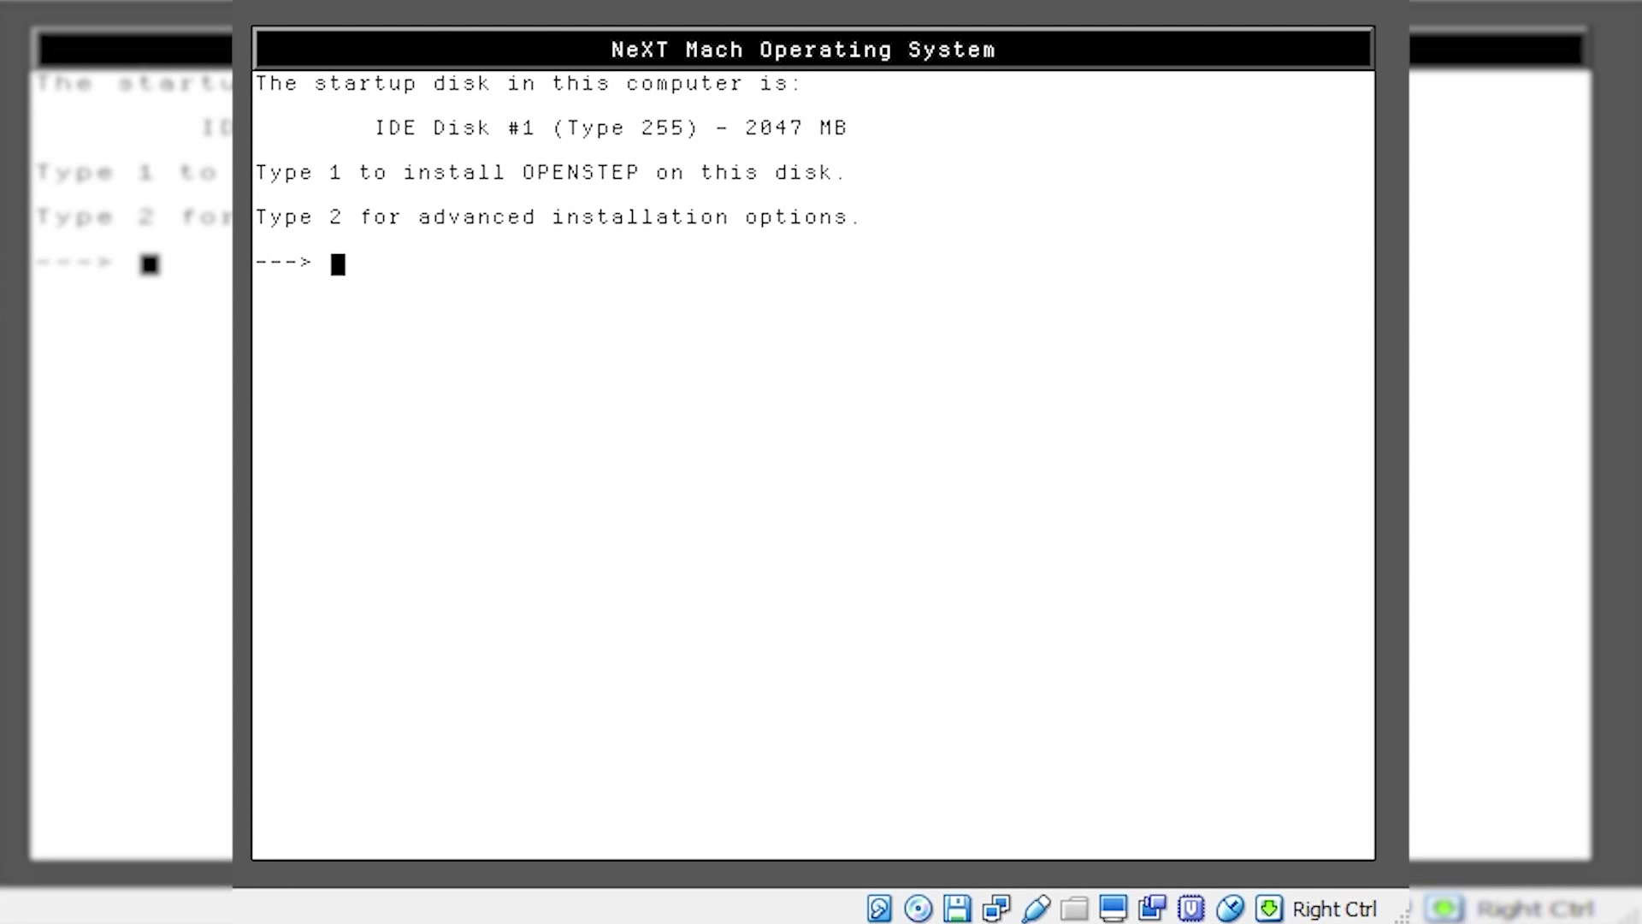
{"action": "type", "text": "1"}
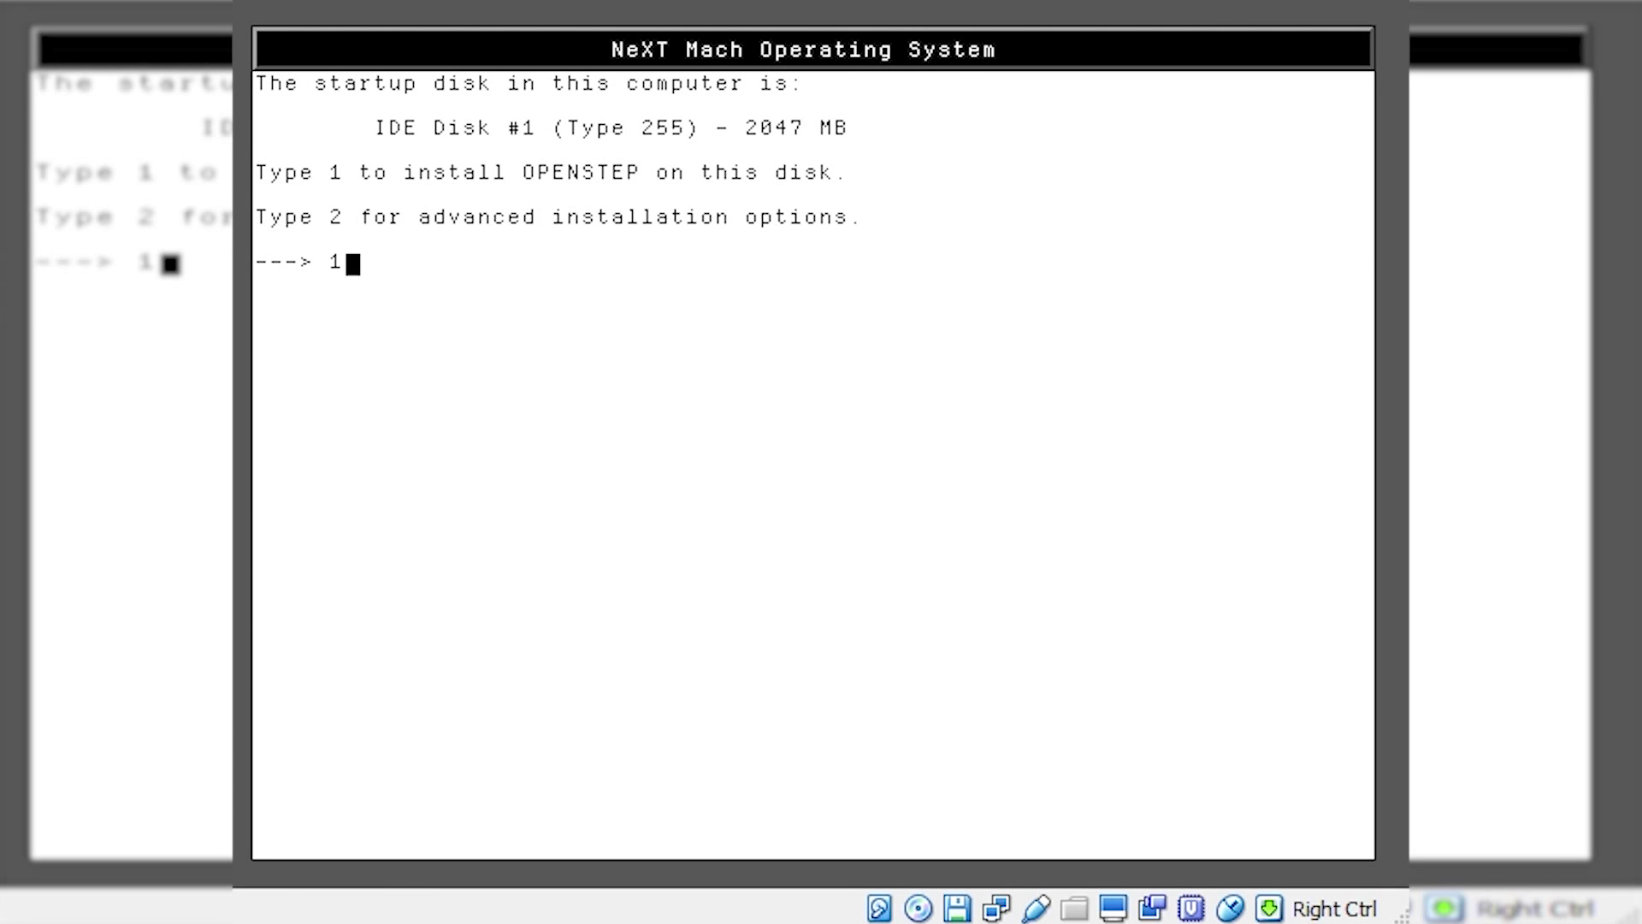
{"action": "key", "text": "Return"}
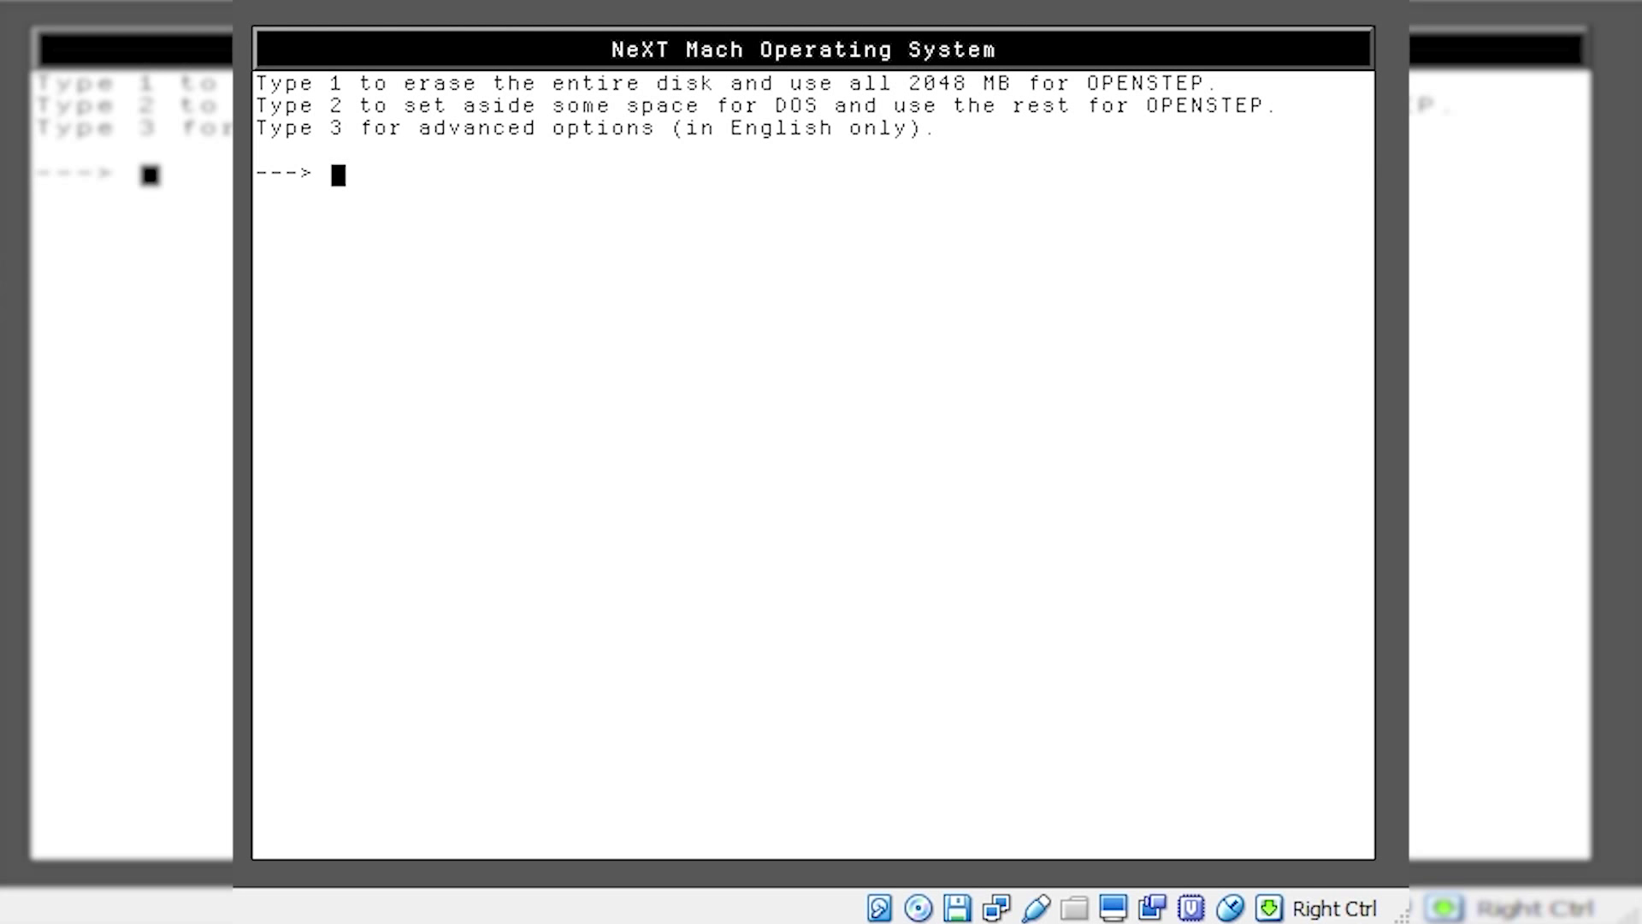
Choose to erase the entire disk for OPENSTEP and start the installation.
{"action": "type", "text": "1"}
{"action": "key", "text": "Return"}
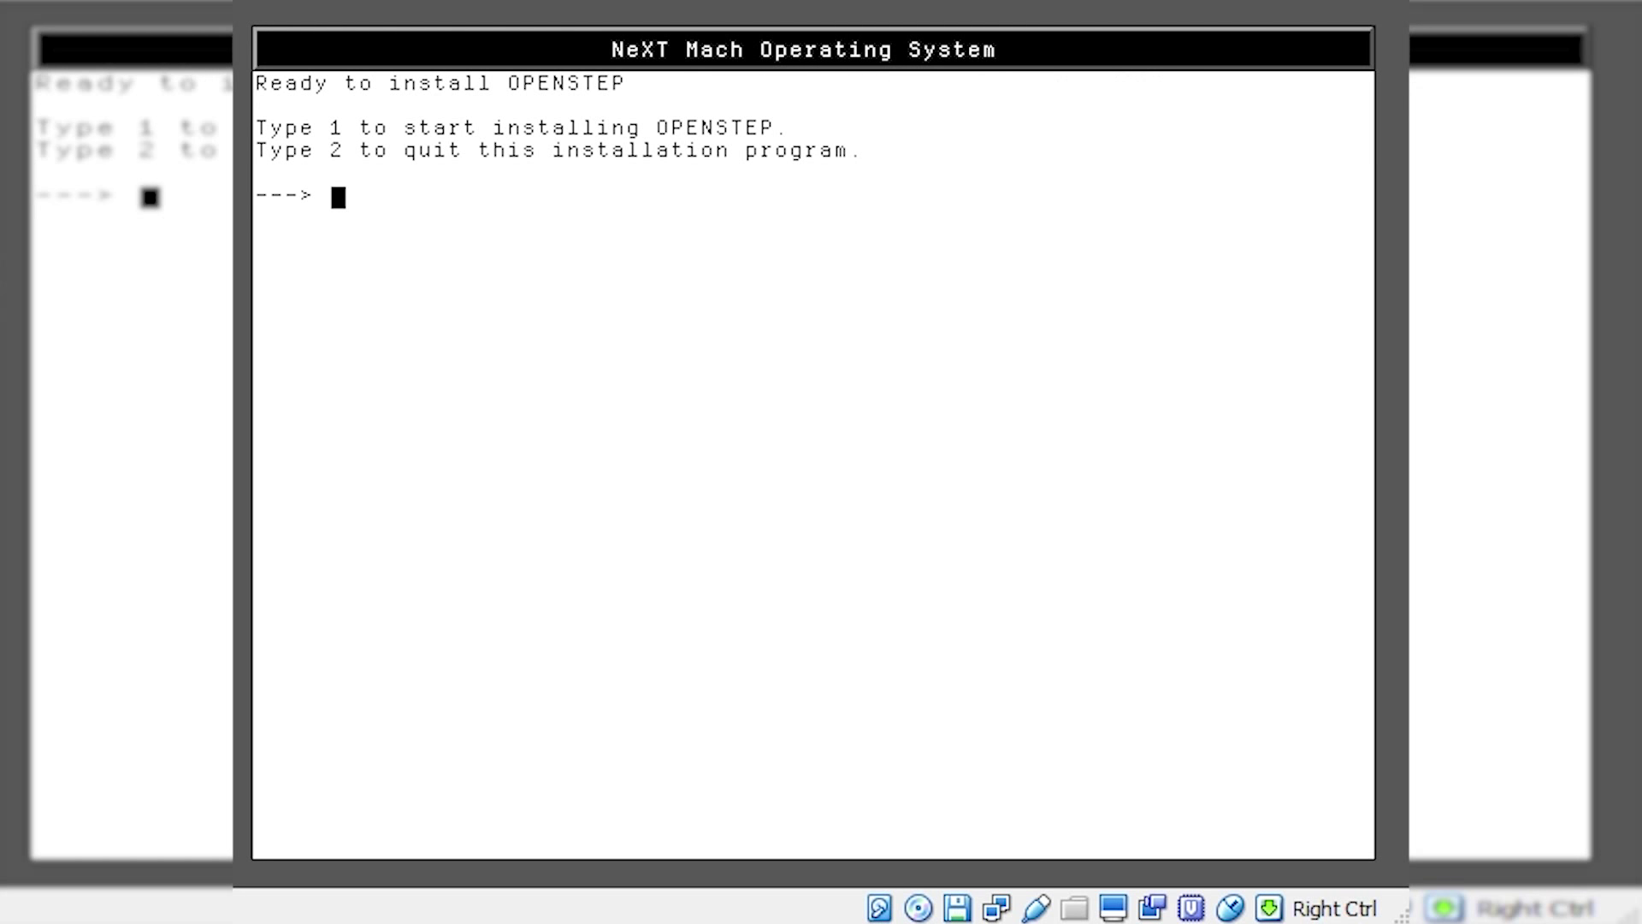
{"action": "type", "text": "1"}
{"action": "key", "text": "Return"}
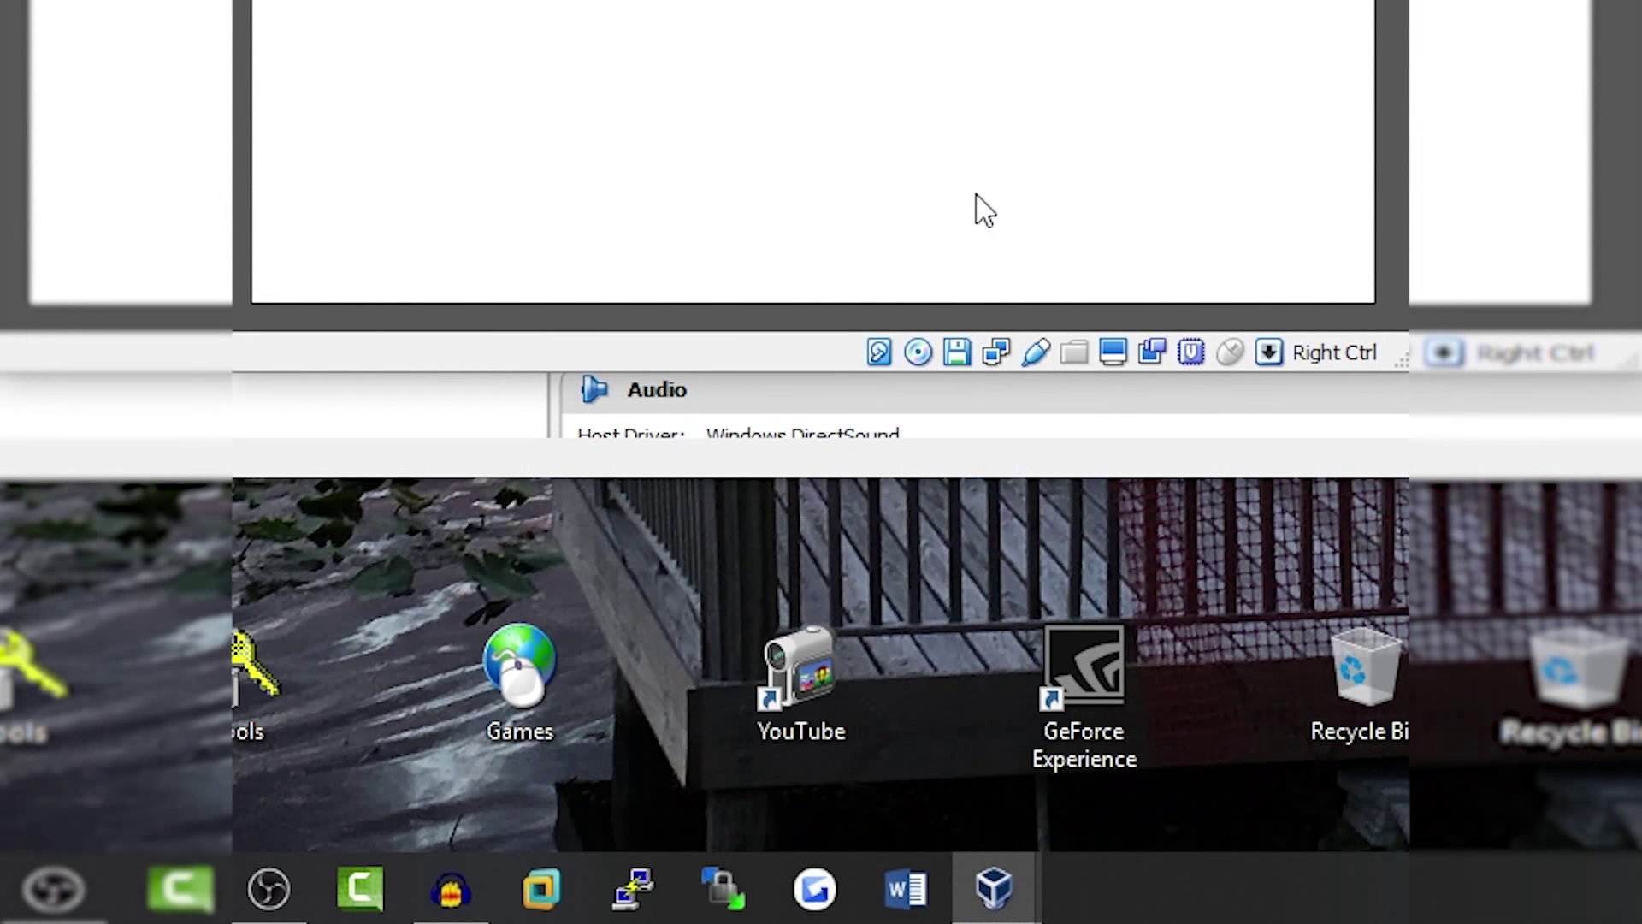
Remove the floppy image from the virtual drive and let the installer proceed to start from the hard disk.
{"action": "left_click", "coordinate": [958, 351]}
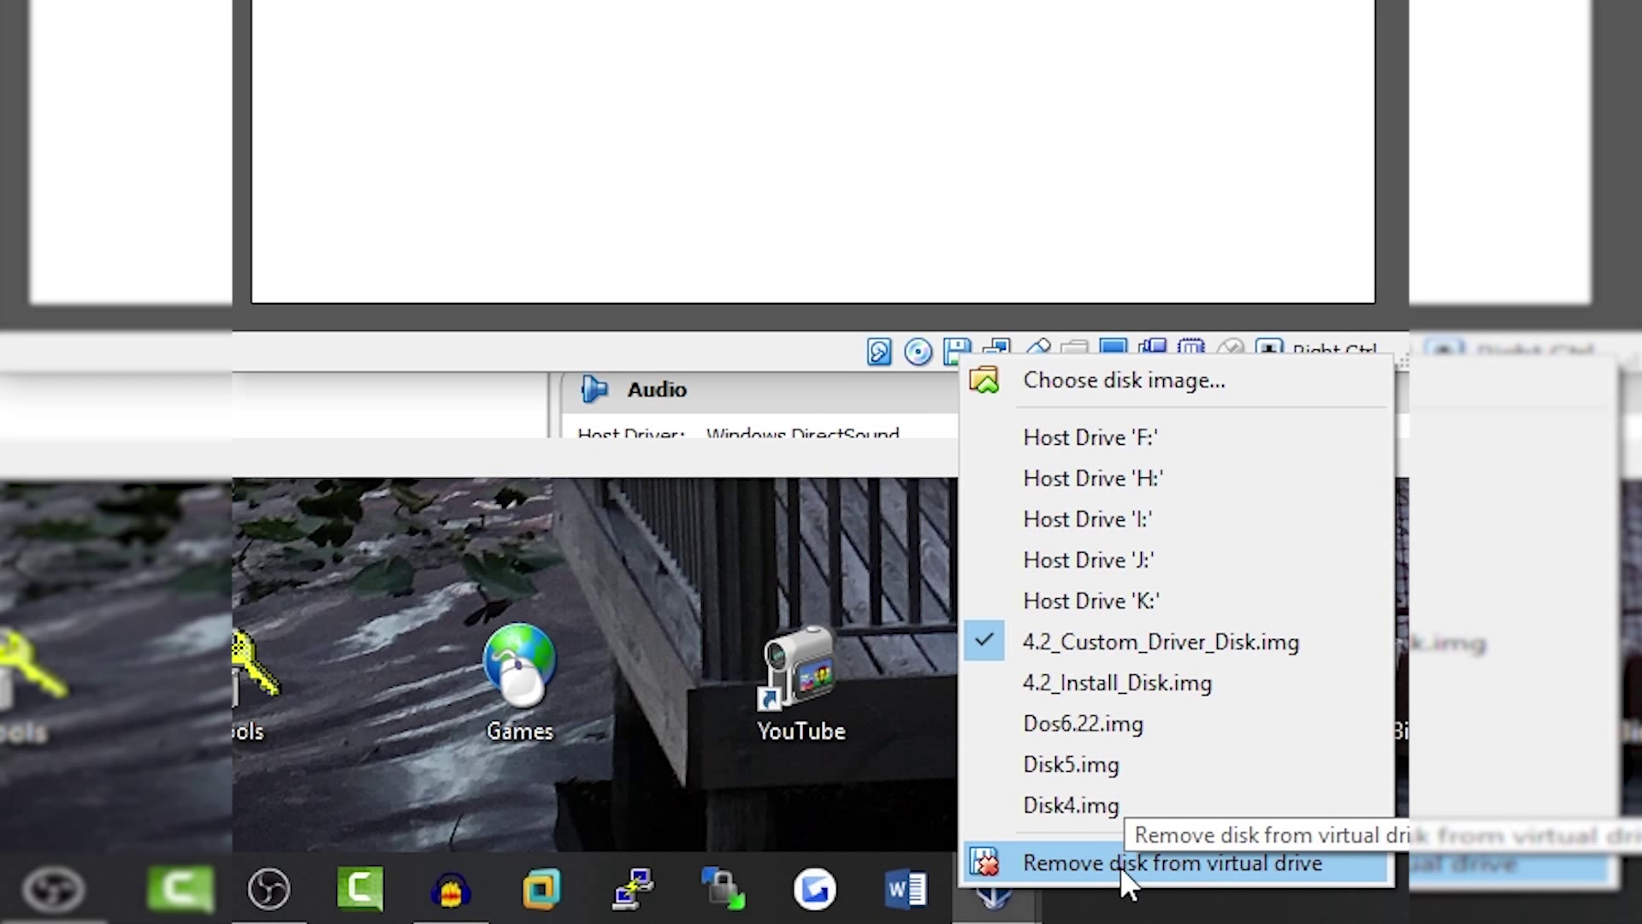
{"action": "left_click", "coordinate": [1120, 866]}
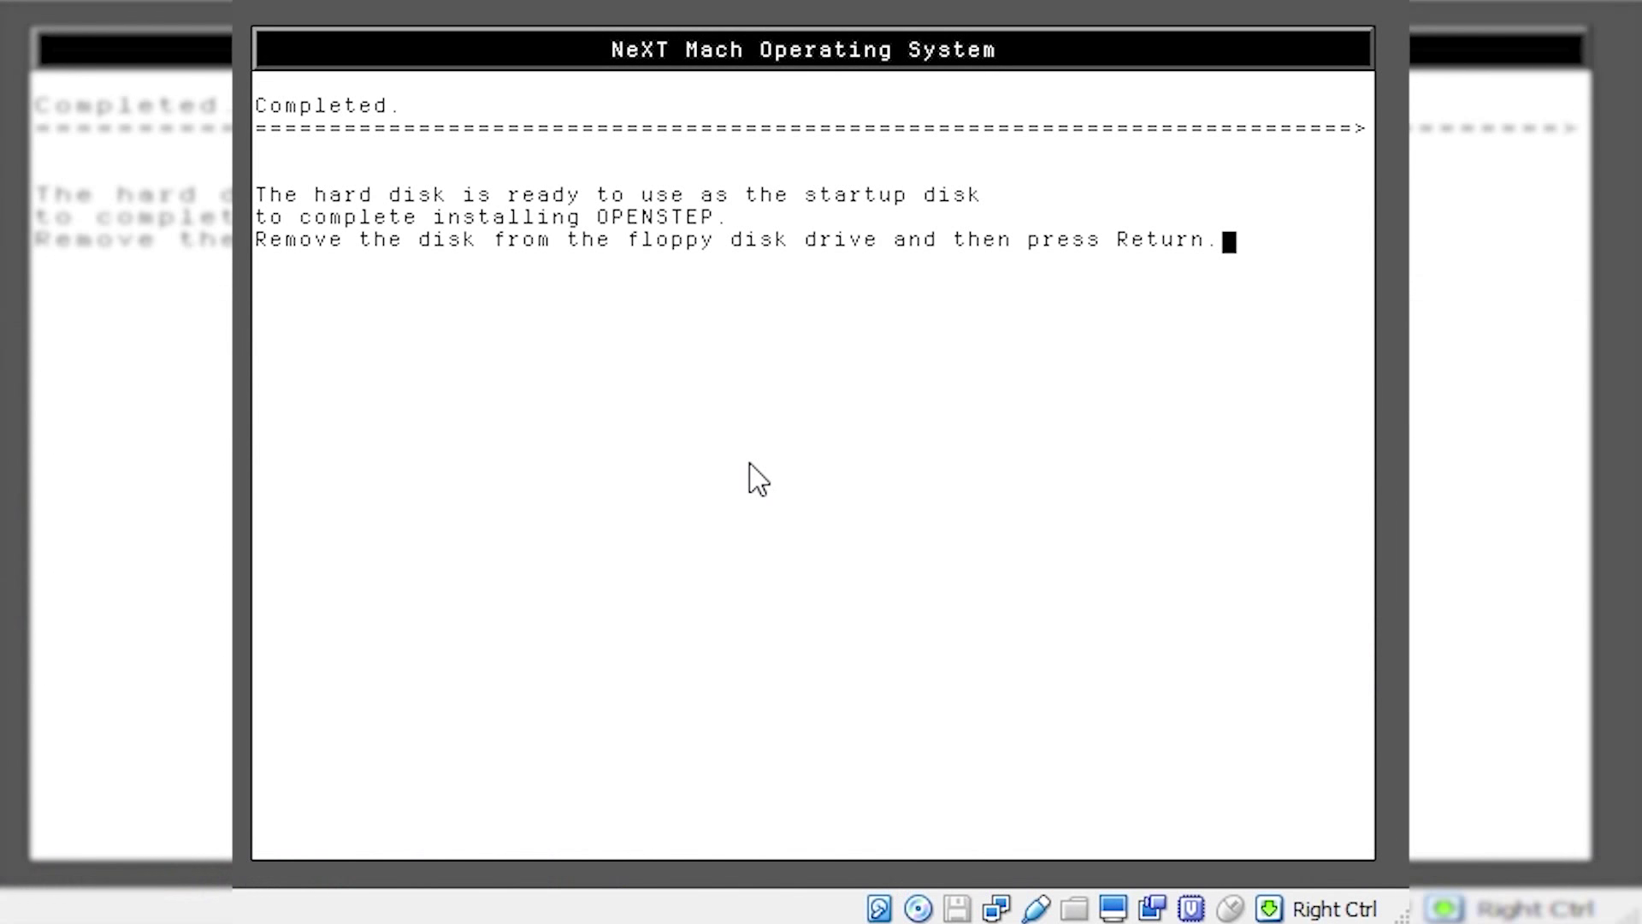
{"action": "left_click", "coordinate": [758, 479]}
{"action": "key", "text": "Return"}
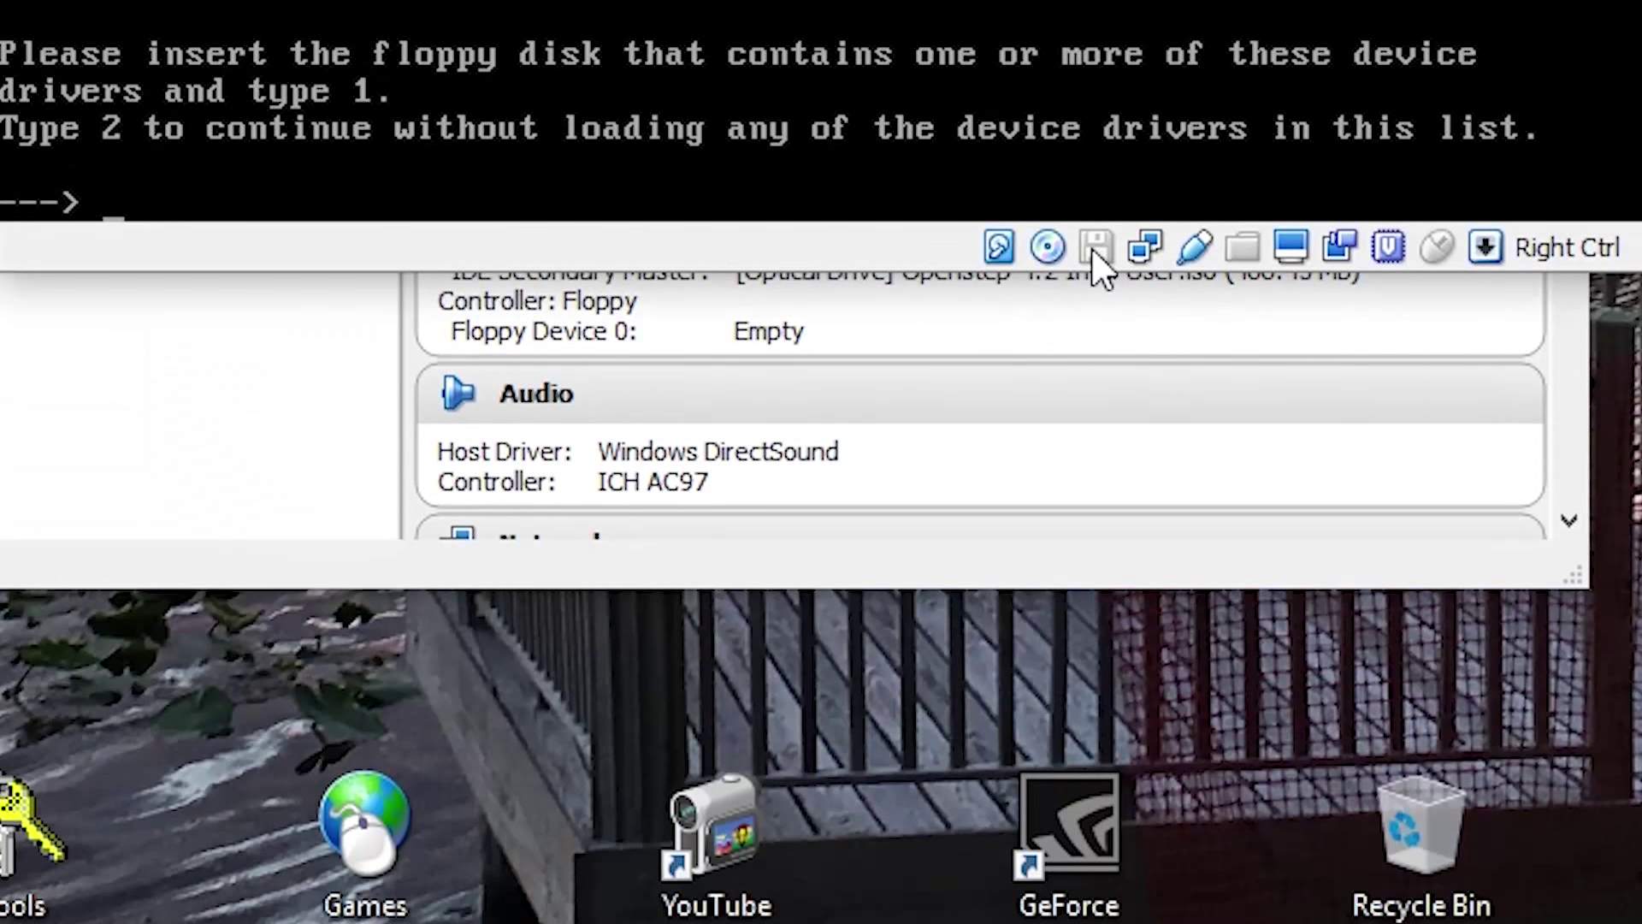
Insert 4.2_Custom_Driver_Disk.img in the virtual floppy drive and load the listed device drivers from it.
{"action": "left_click", "coordinate": [1093, 360]}
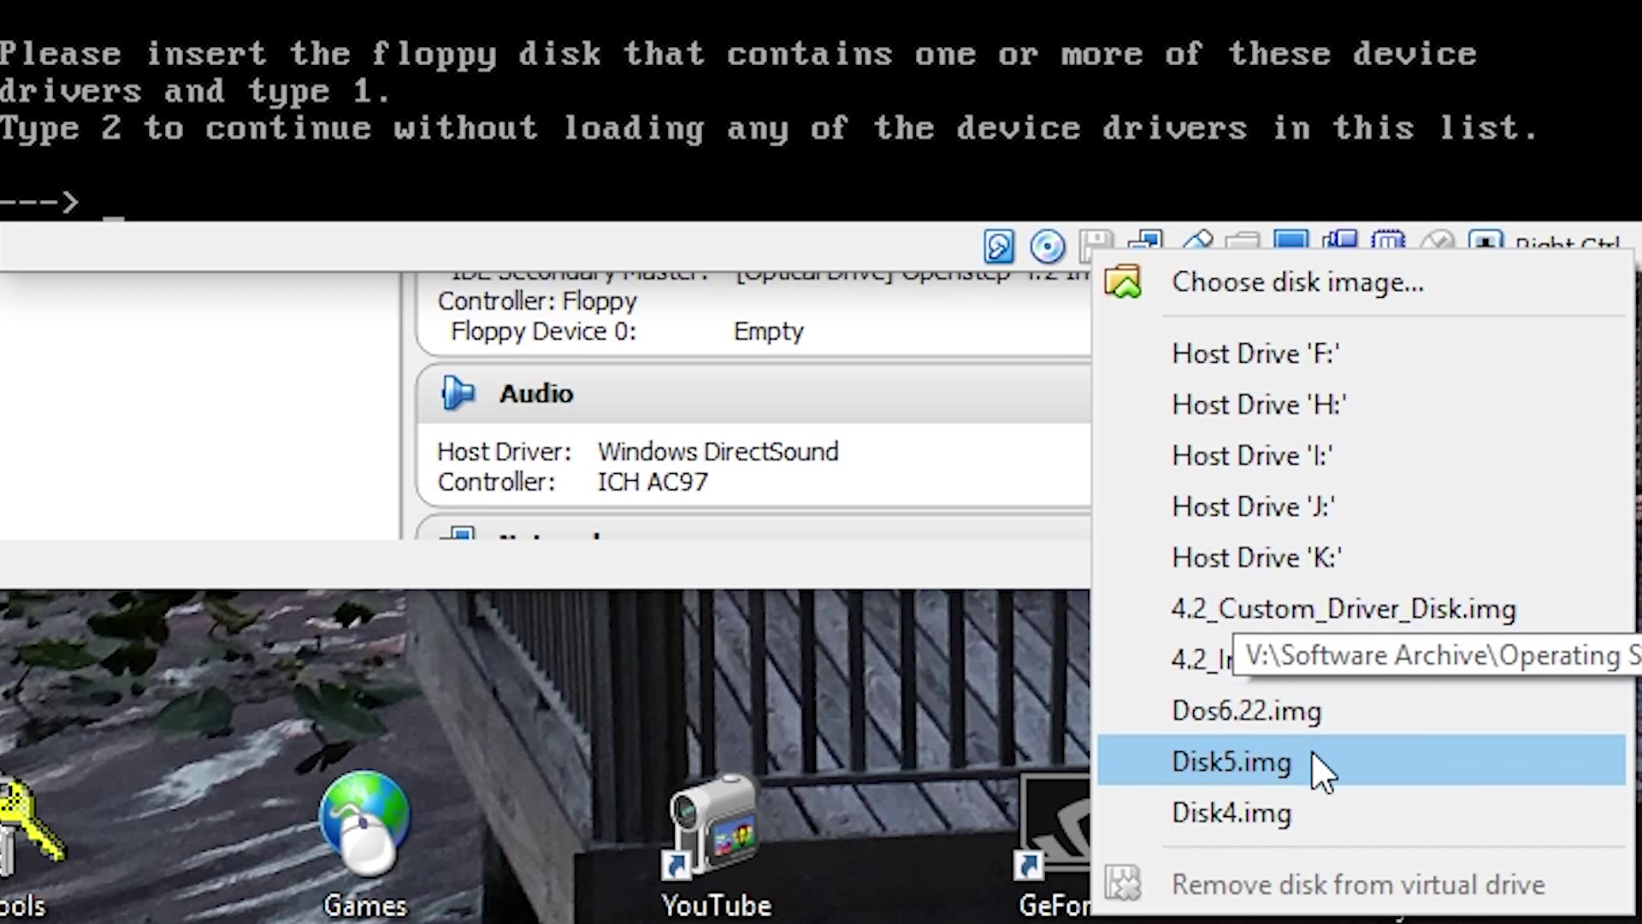
{"action": "left_click", "coordinate": [1244, 621]}
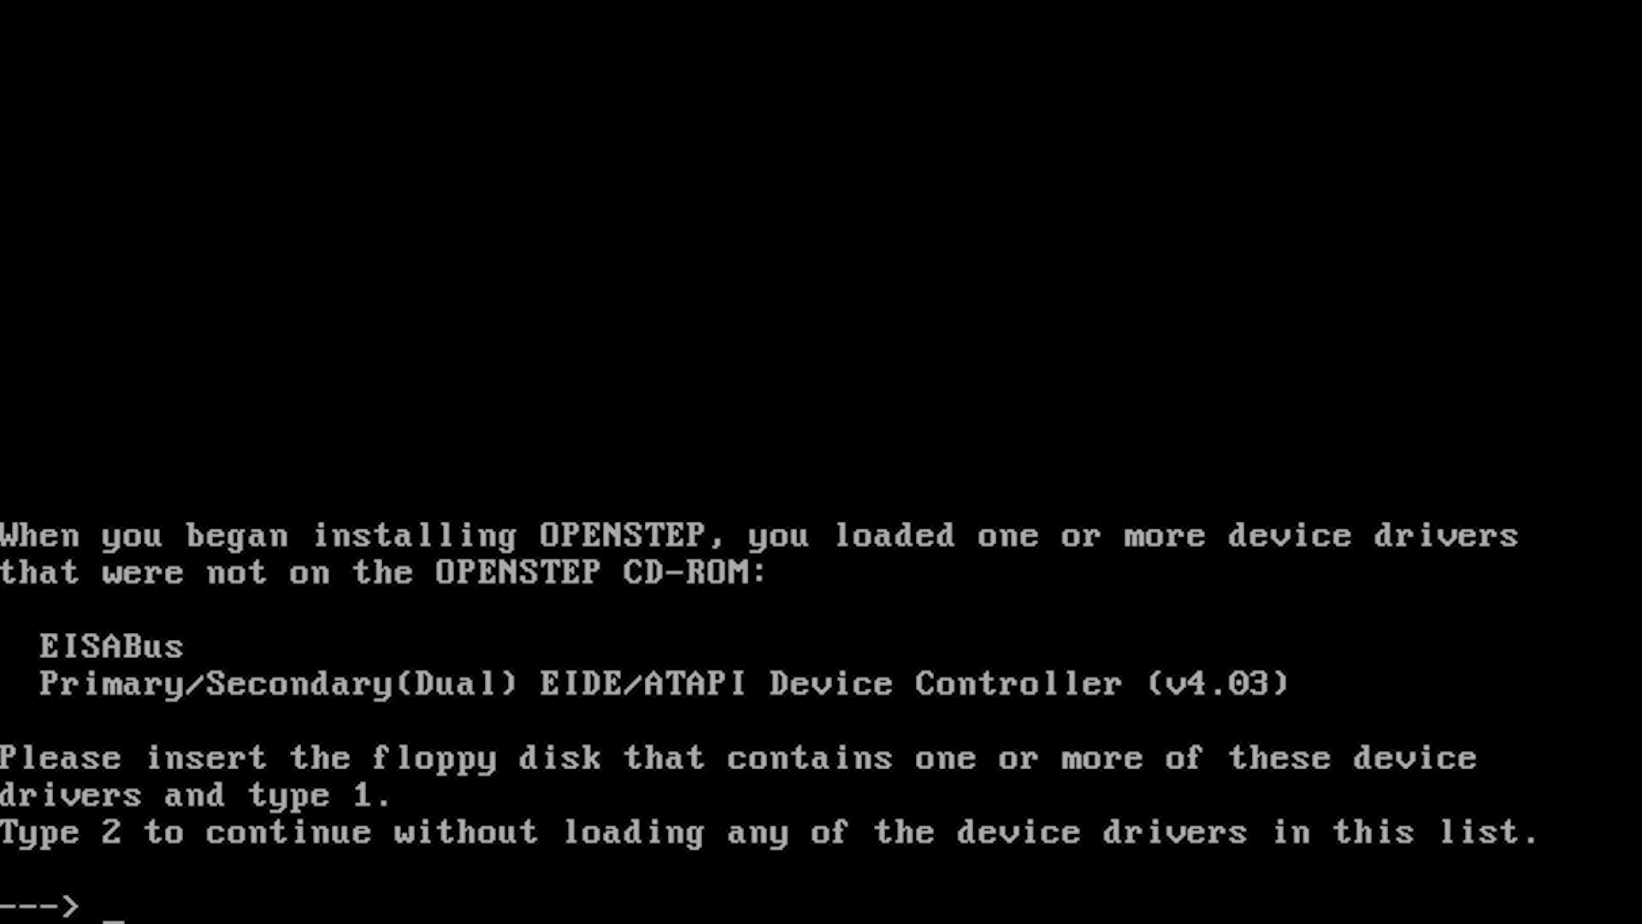
{"action": "type", "text": "1"}
{"action": "key", "text": "Return"}
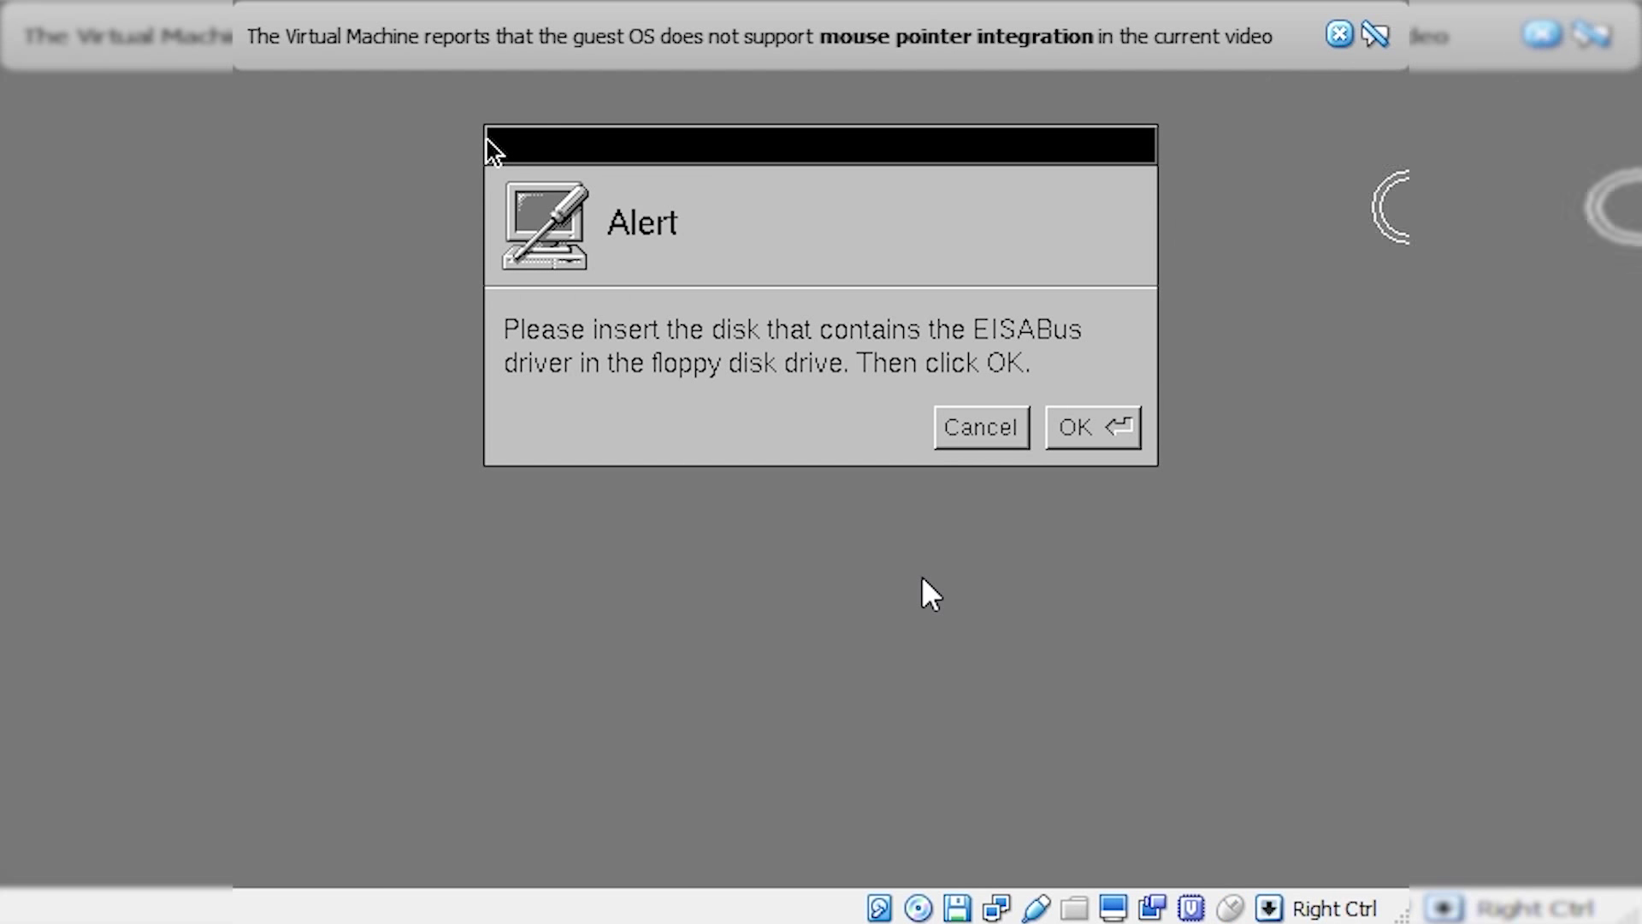
Dismiss the mouse integration notice and confirm the driver disk alerts for the EISABus and EIDE/ATAPI (v4.03) drivers.
{"action": "left_click", "coordinate": [1339, 31]}
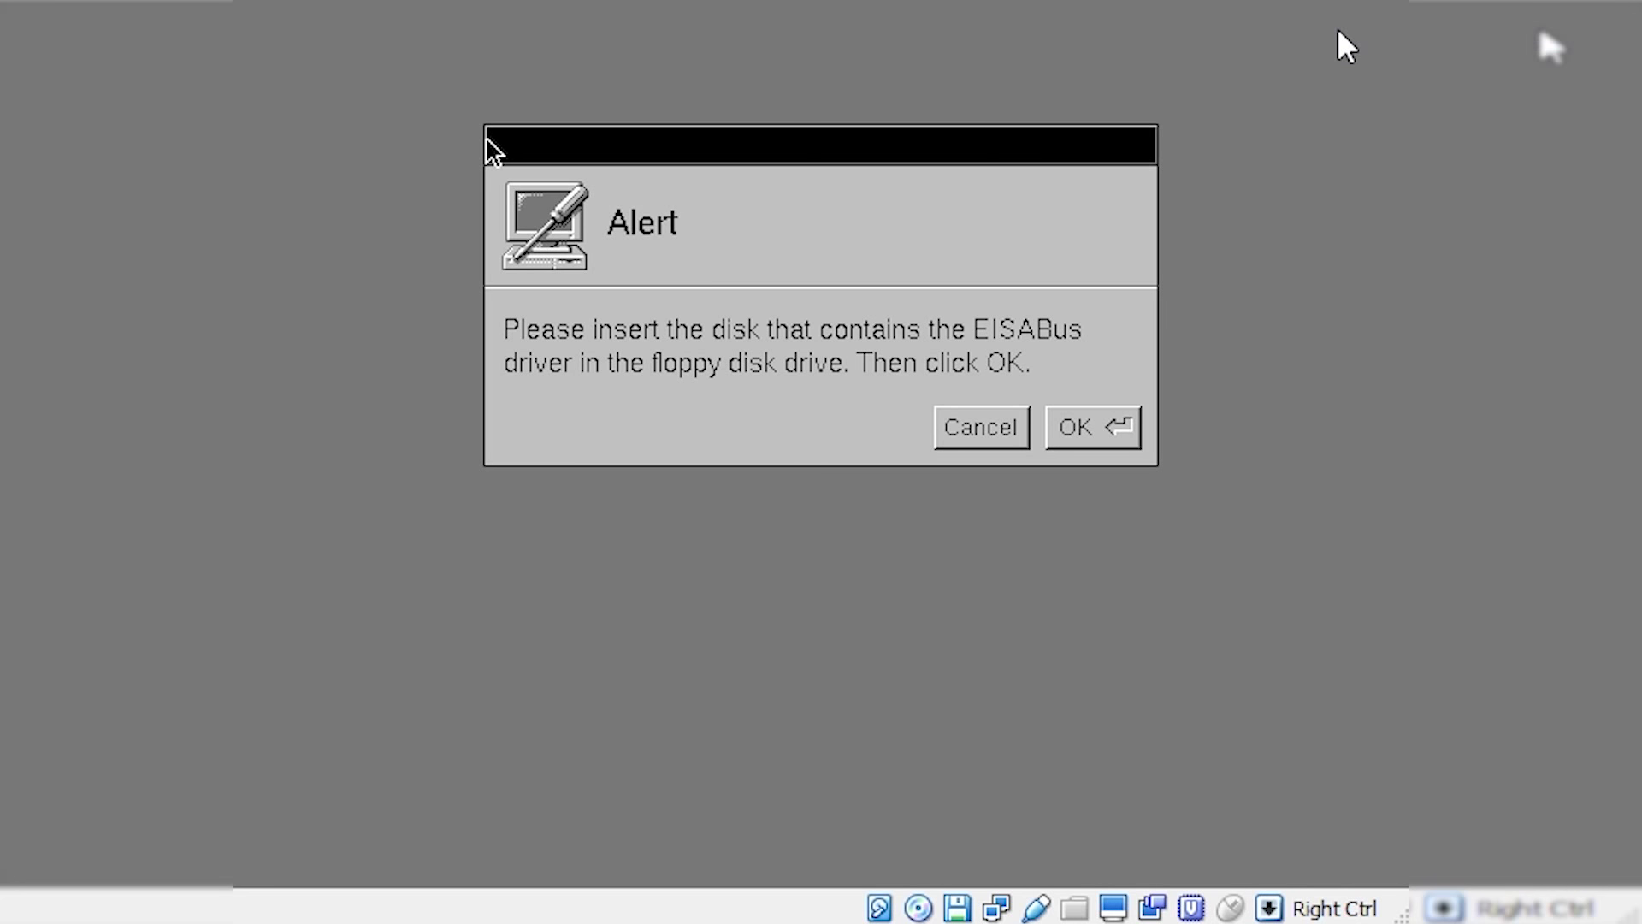
{"action": "left_click", "coordinate": [1004, 234]}
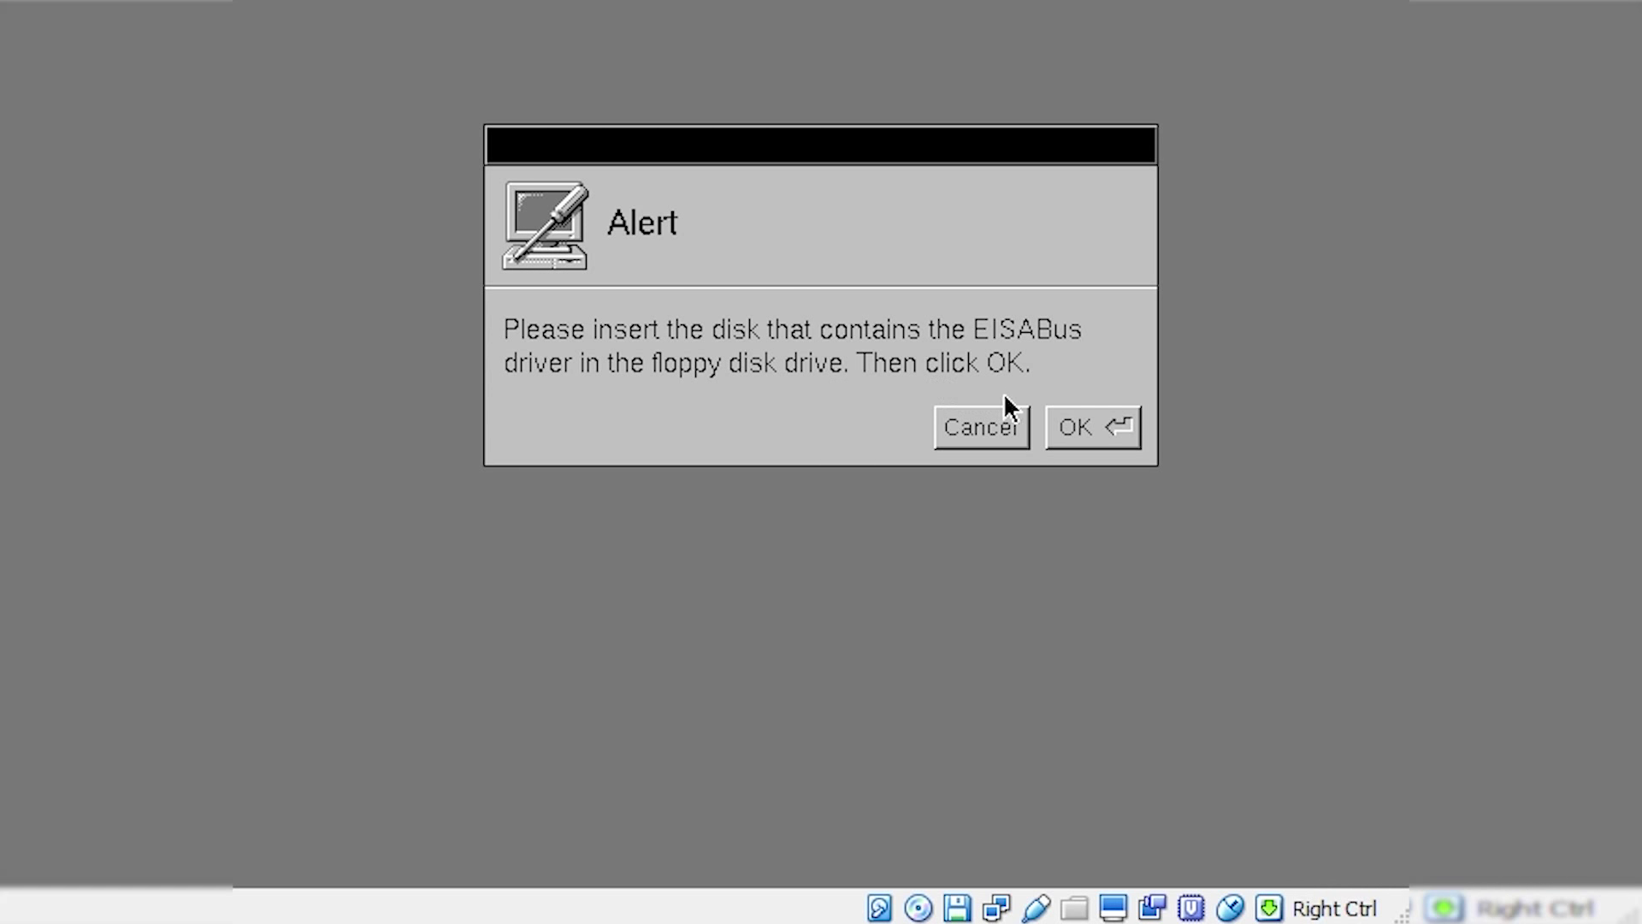
{"action": "left_click", "coordinate": [1058, 425]}
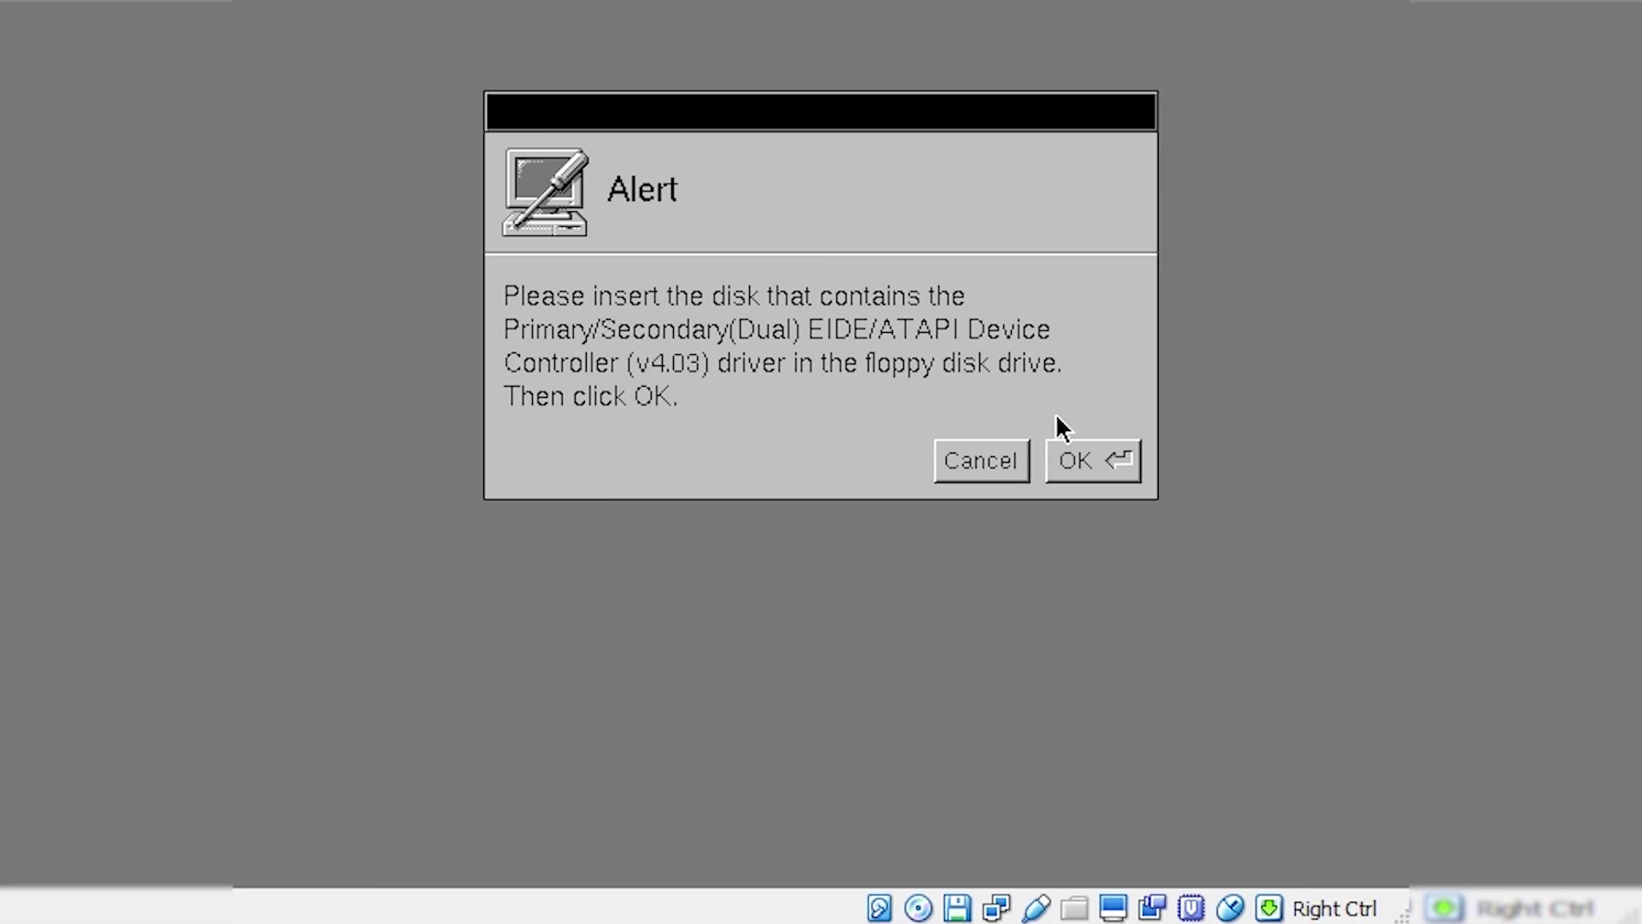
{"action": "left_click", "coordinate": [1052, 460]}
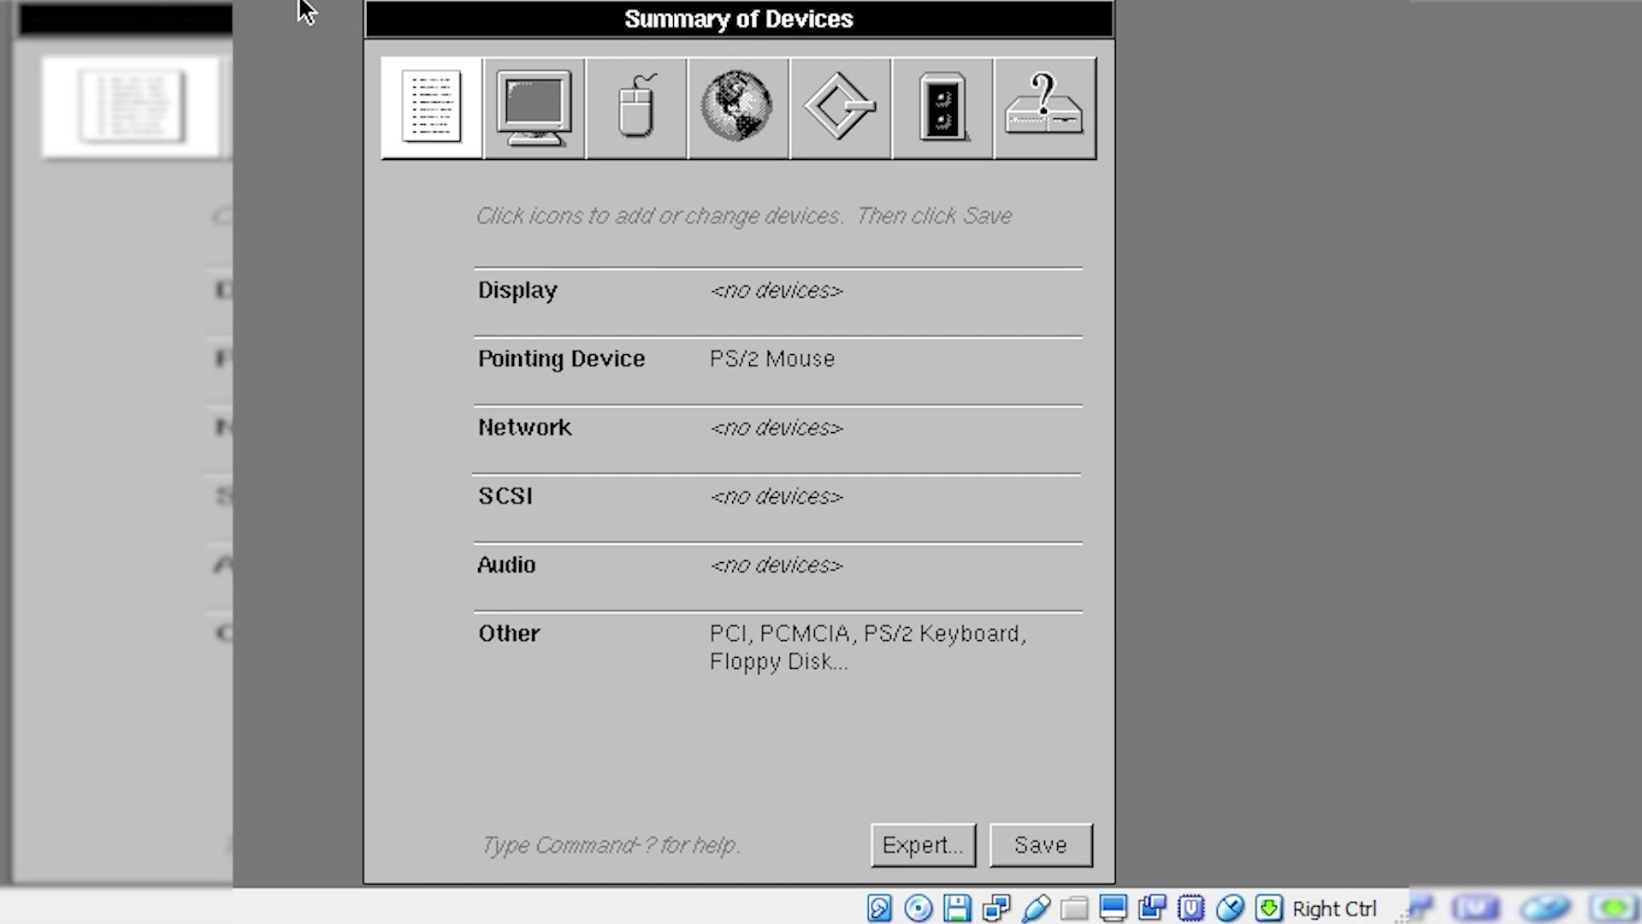
Add the Generic SVGA Adapter (v4.00) as the display device, keeping its default settings.
{"action": "left_click", "coordinate": [528, 133]}
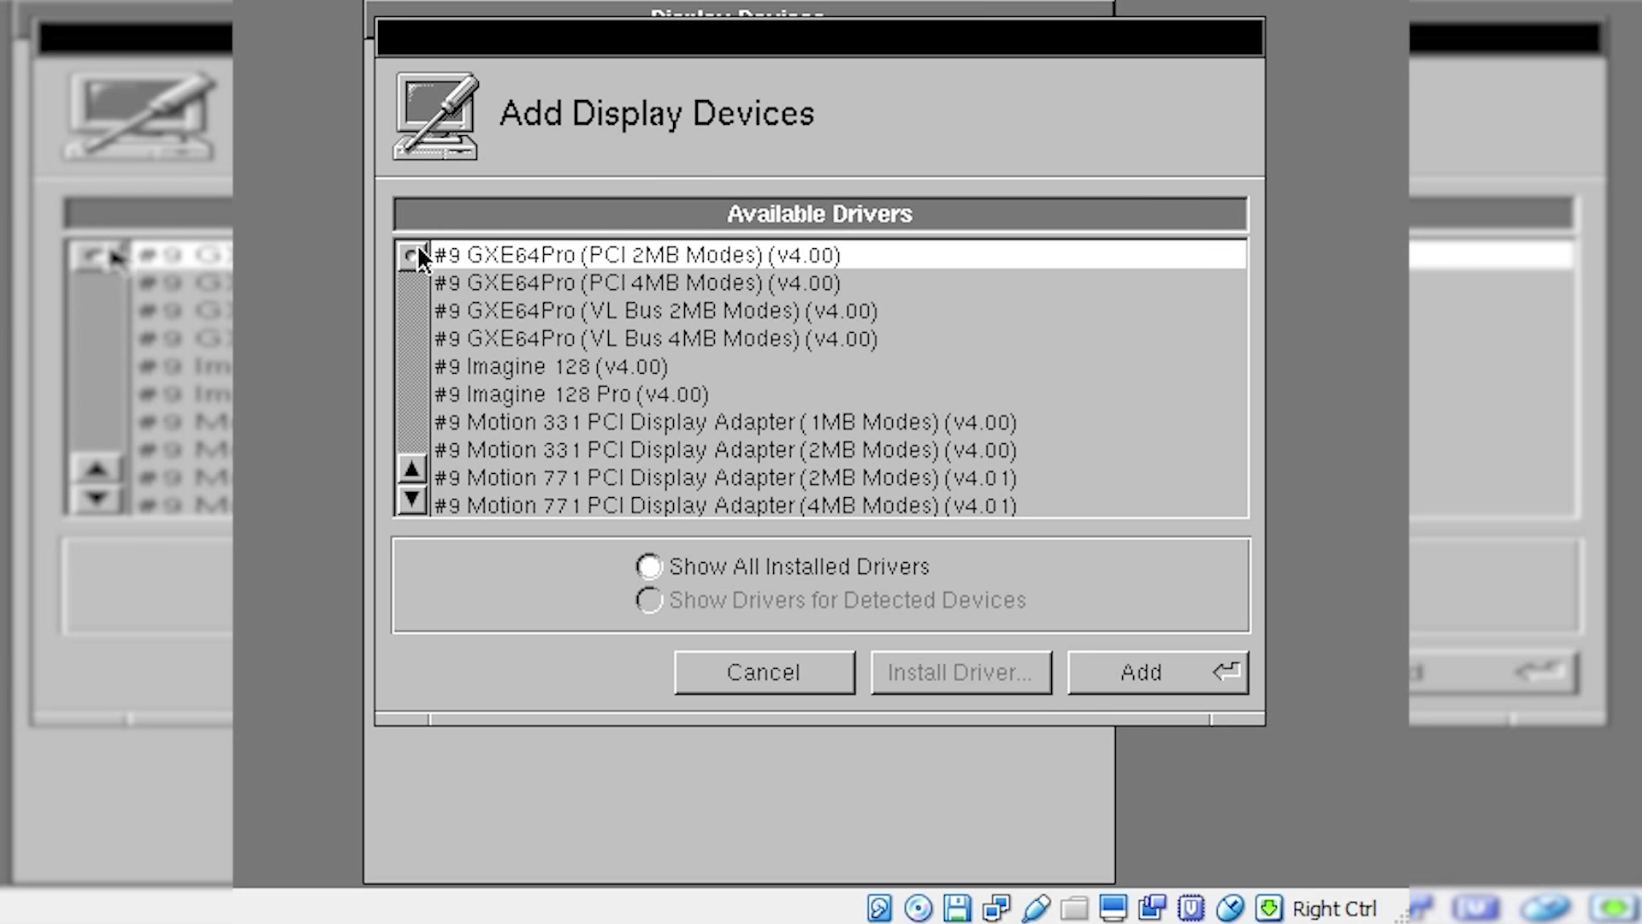
{"action": "left_click_drag", "start_coordinate": [418, 246], "coordinate": [421, 373]}
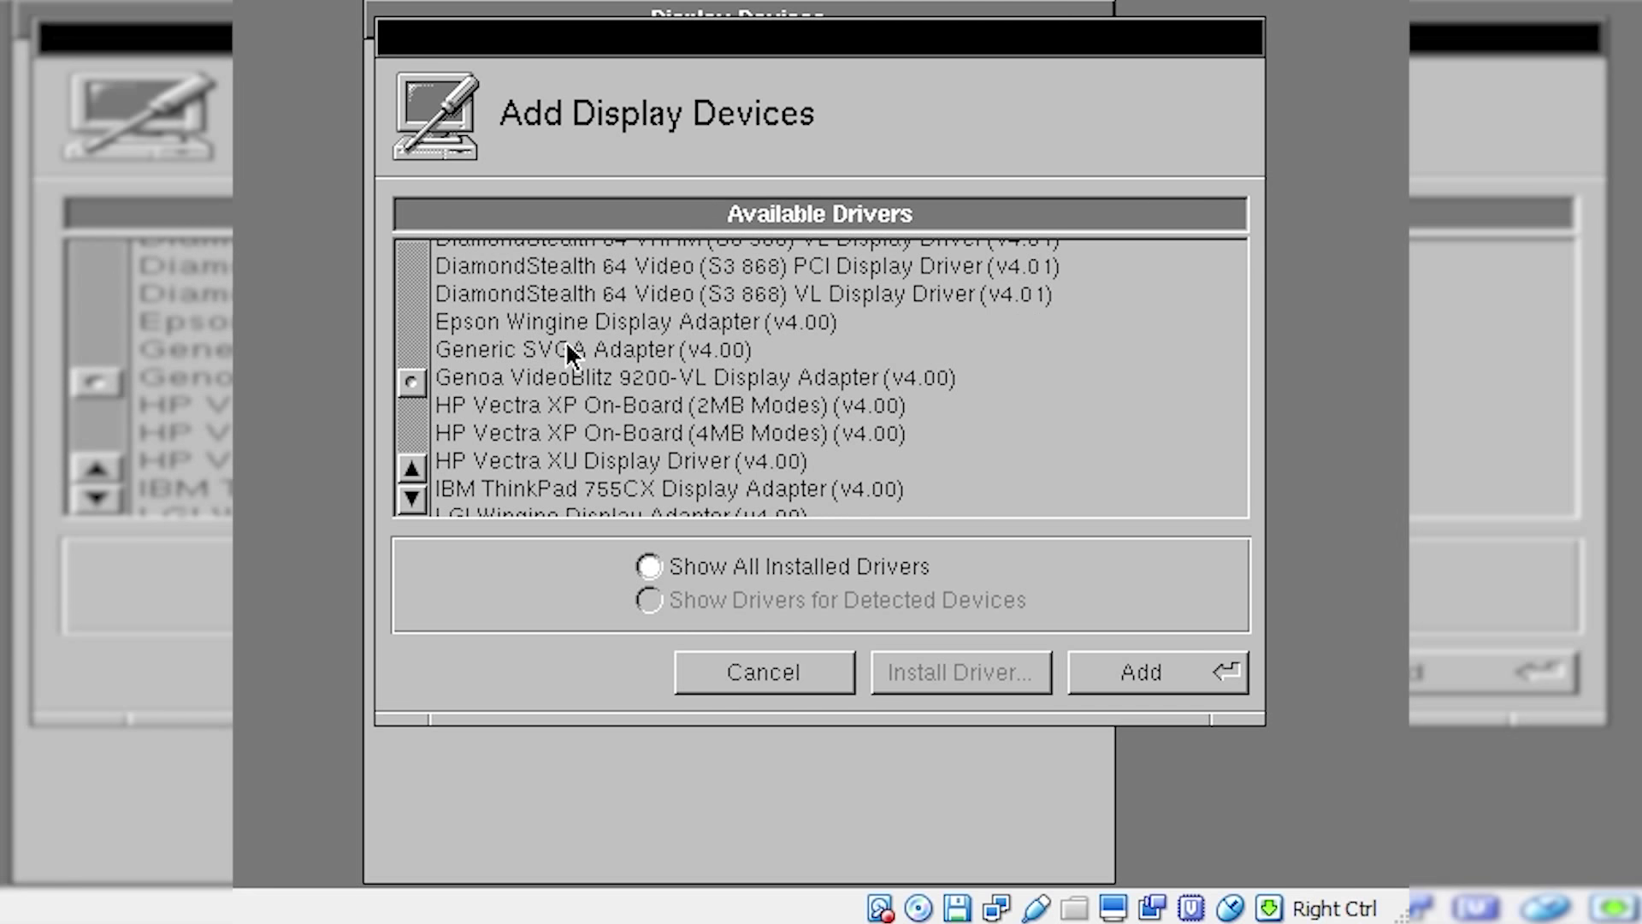
{"action": "left_click", "coordinate": [647, 350]}
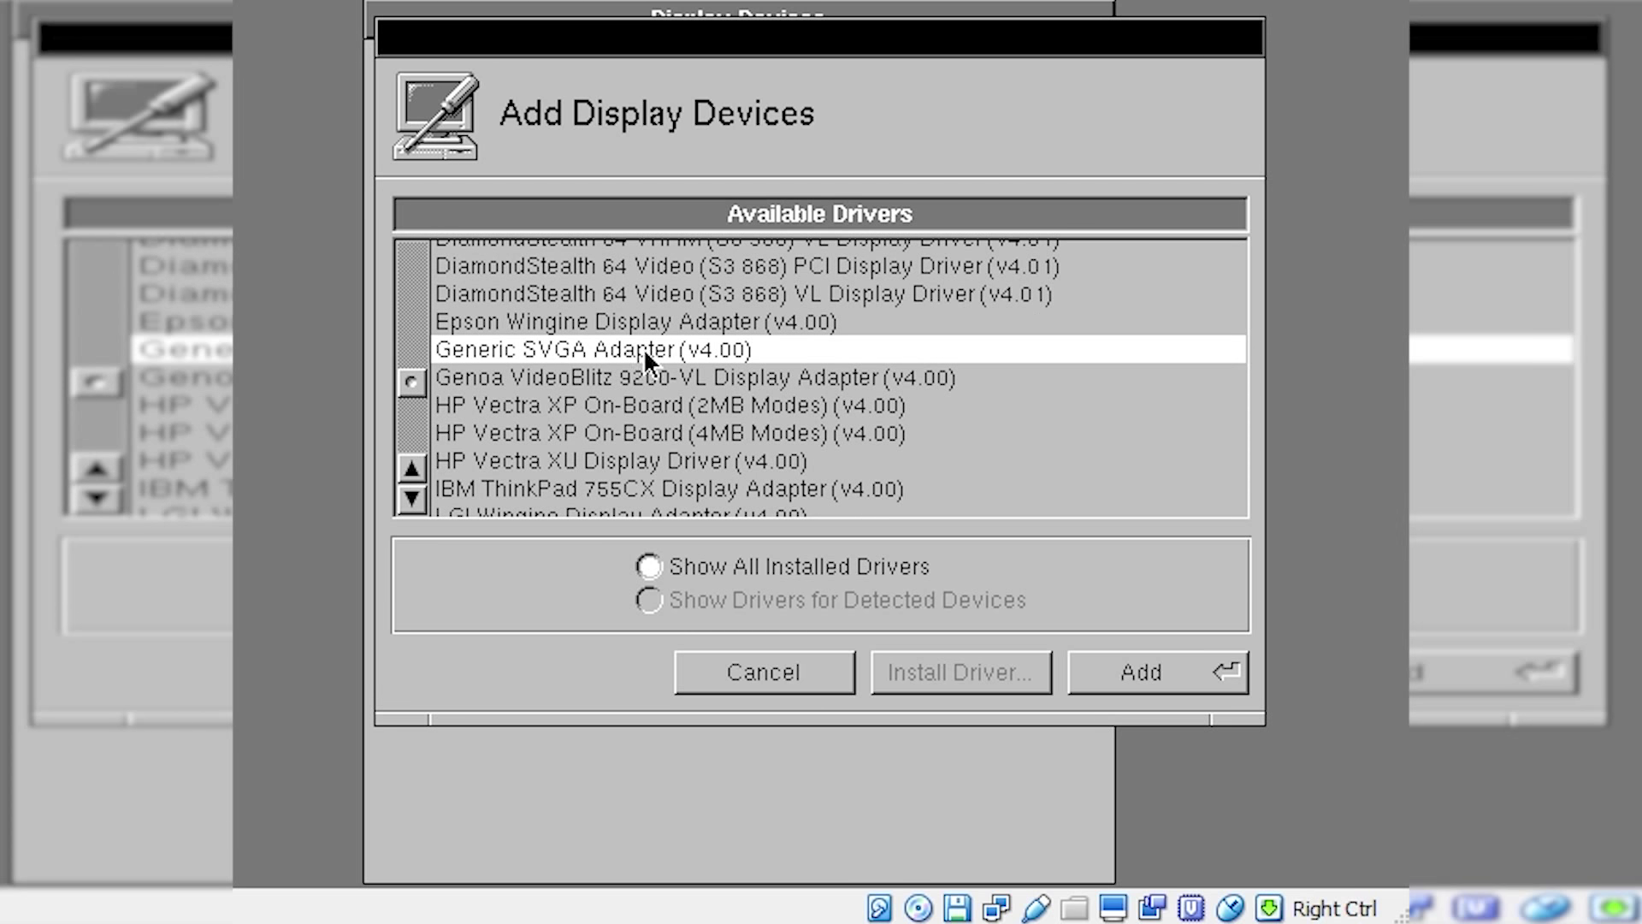
{"action": "left_click", "coordinate": [1137, 689]}
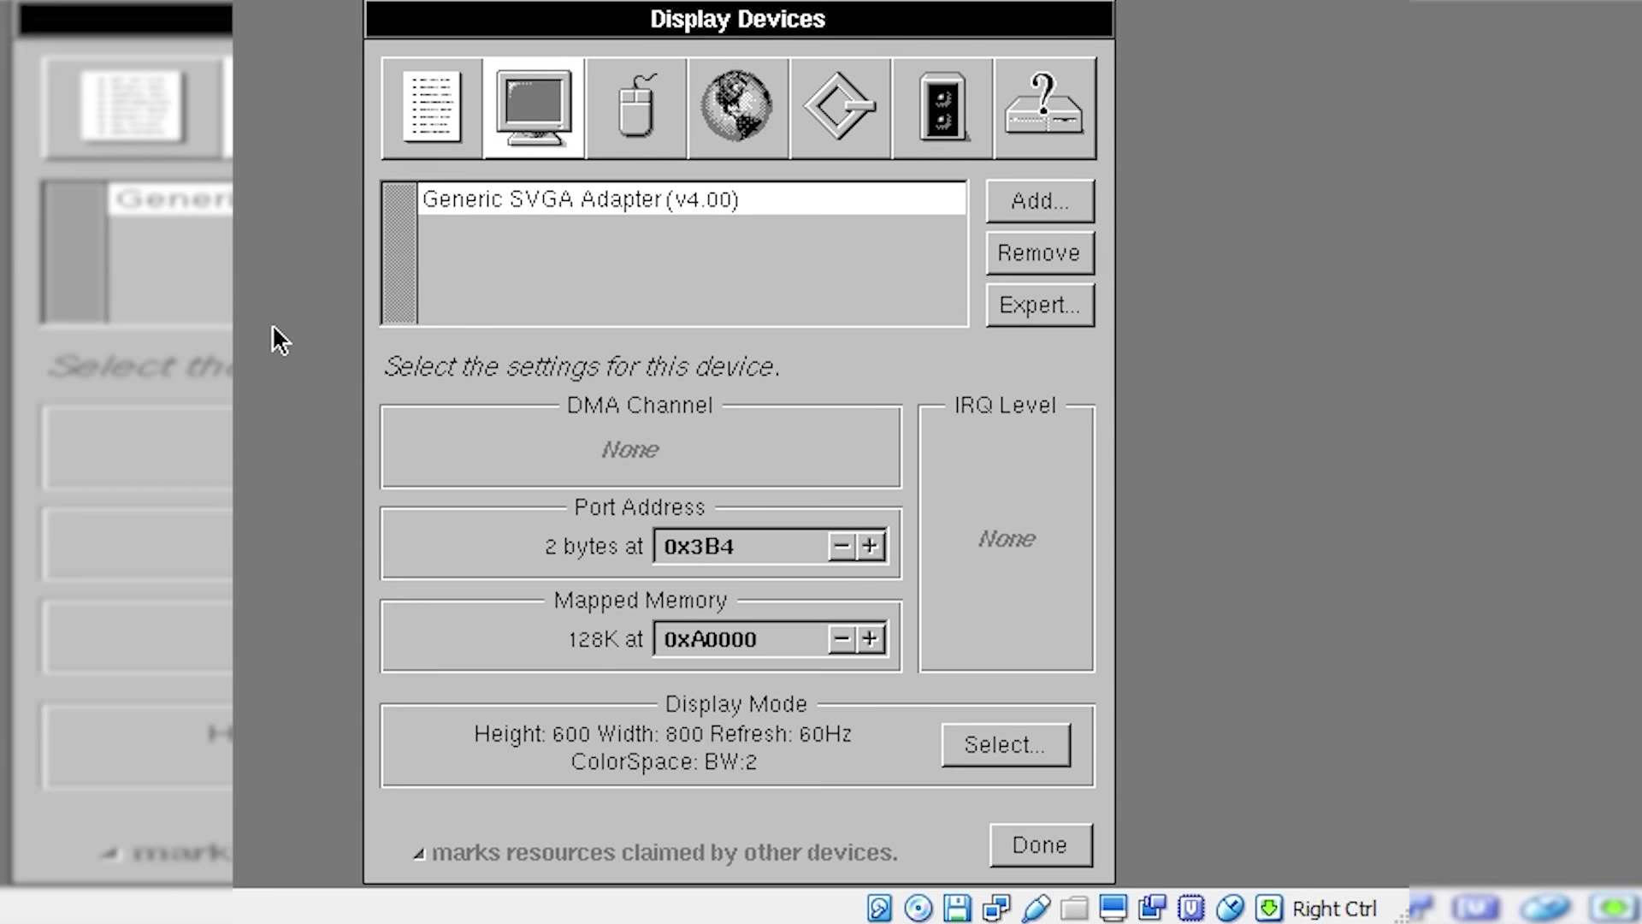
{"action": "left_click", "coordinate": [1037, 847]}
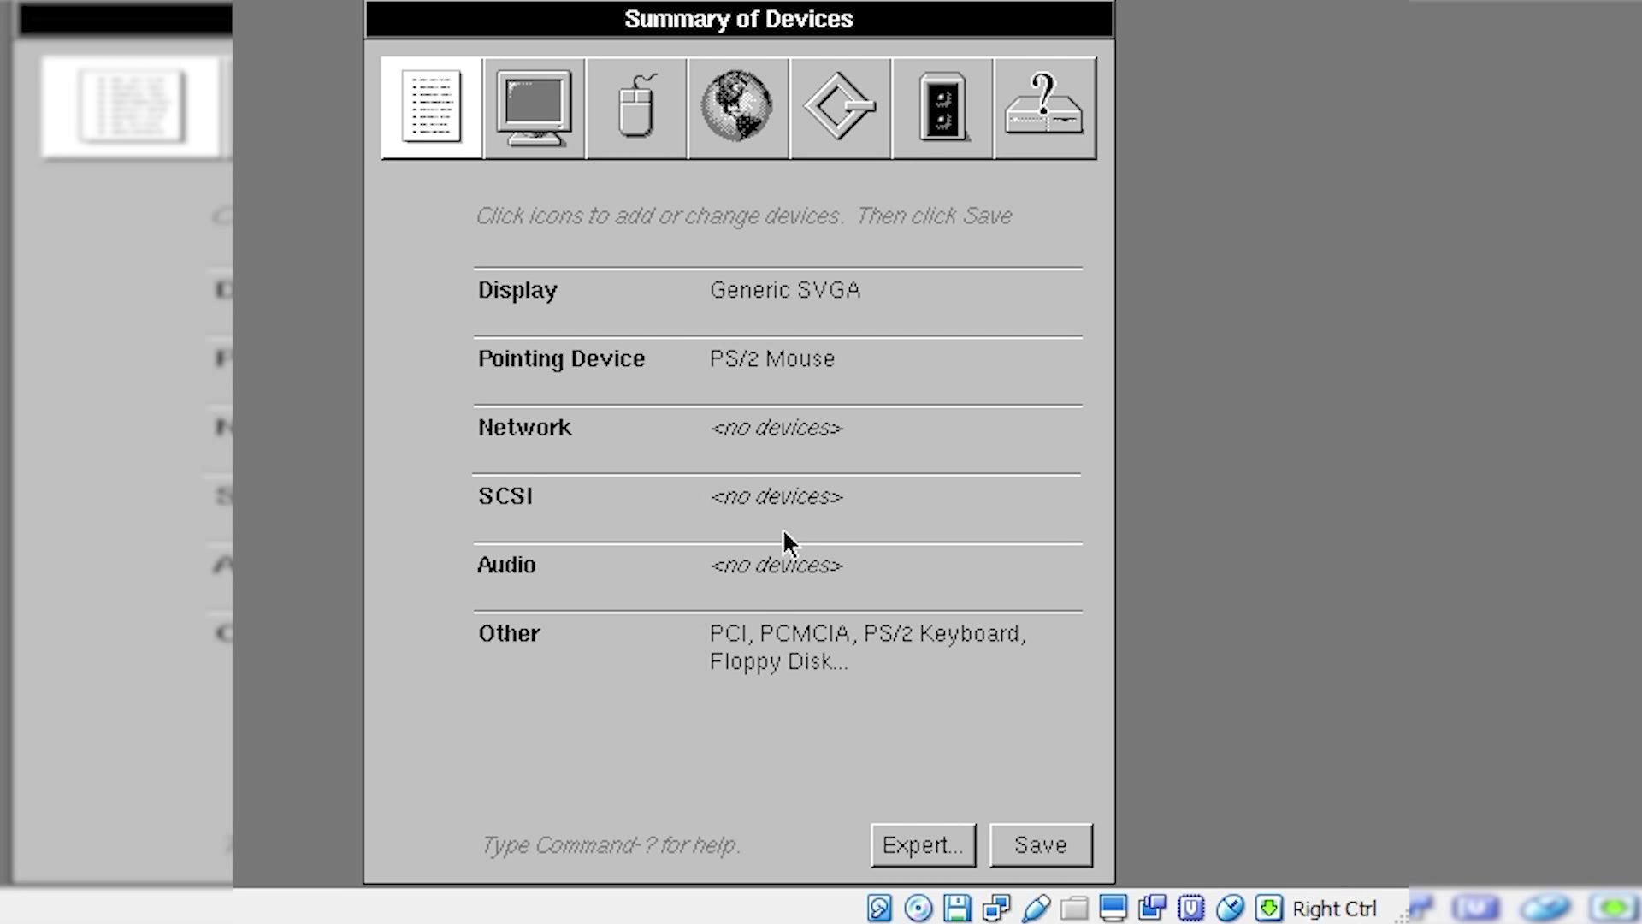
Save the device configuration and install the preselected NEXTSTEP software packages.
{"action": "left_click", "coordinate": [1078, 855]}
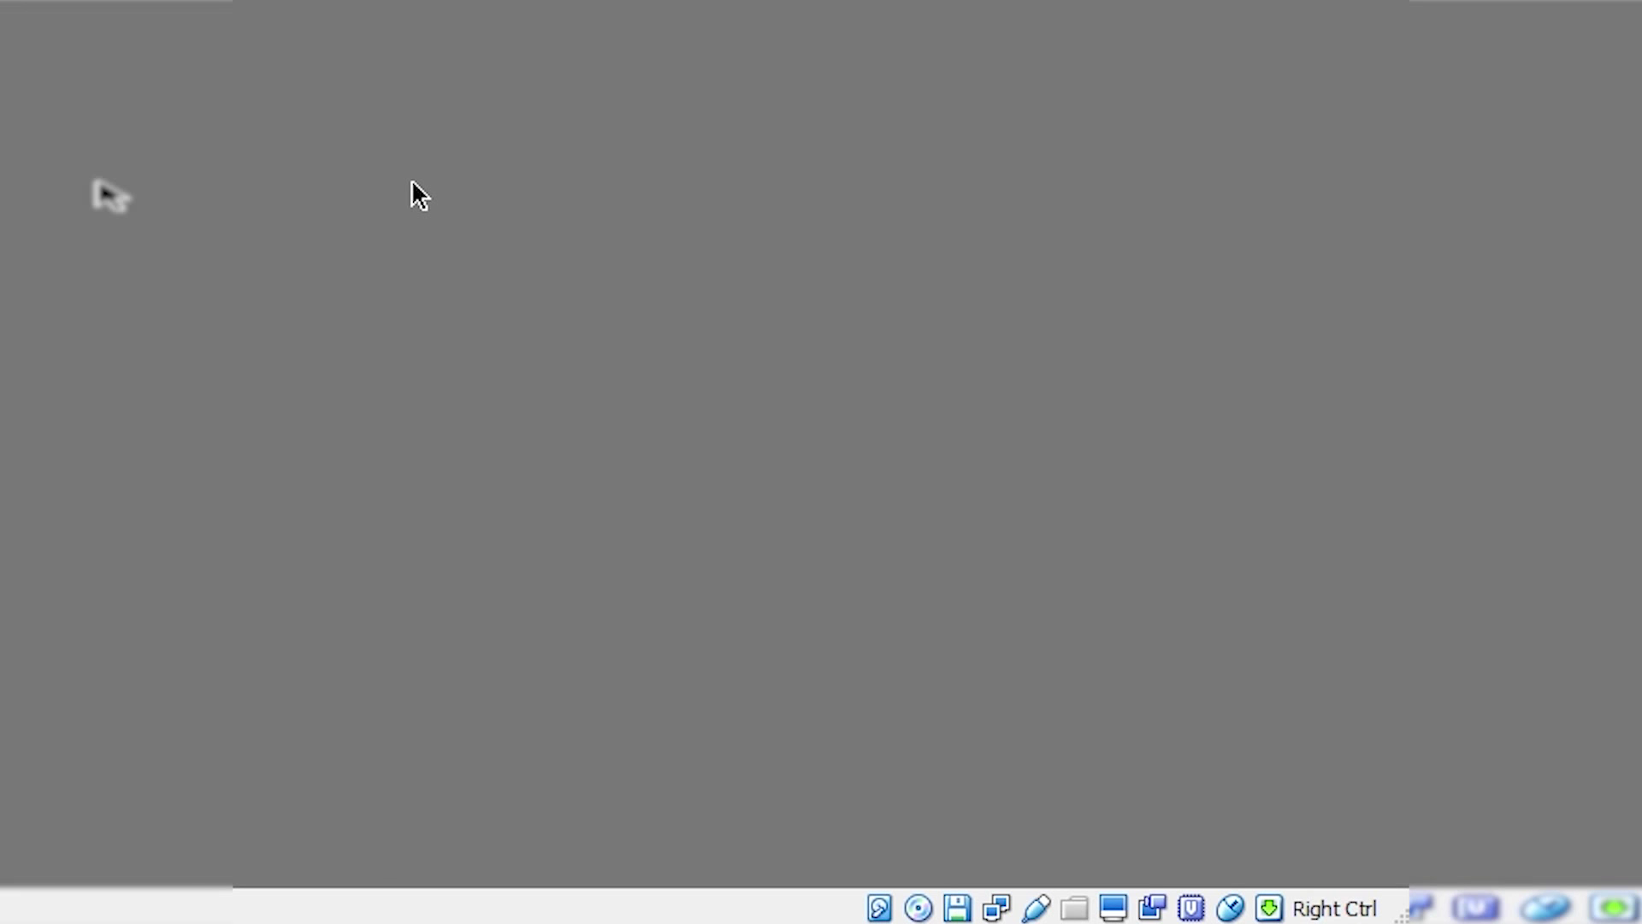
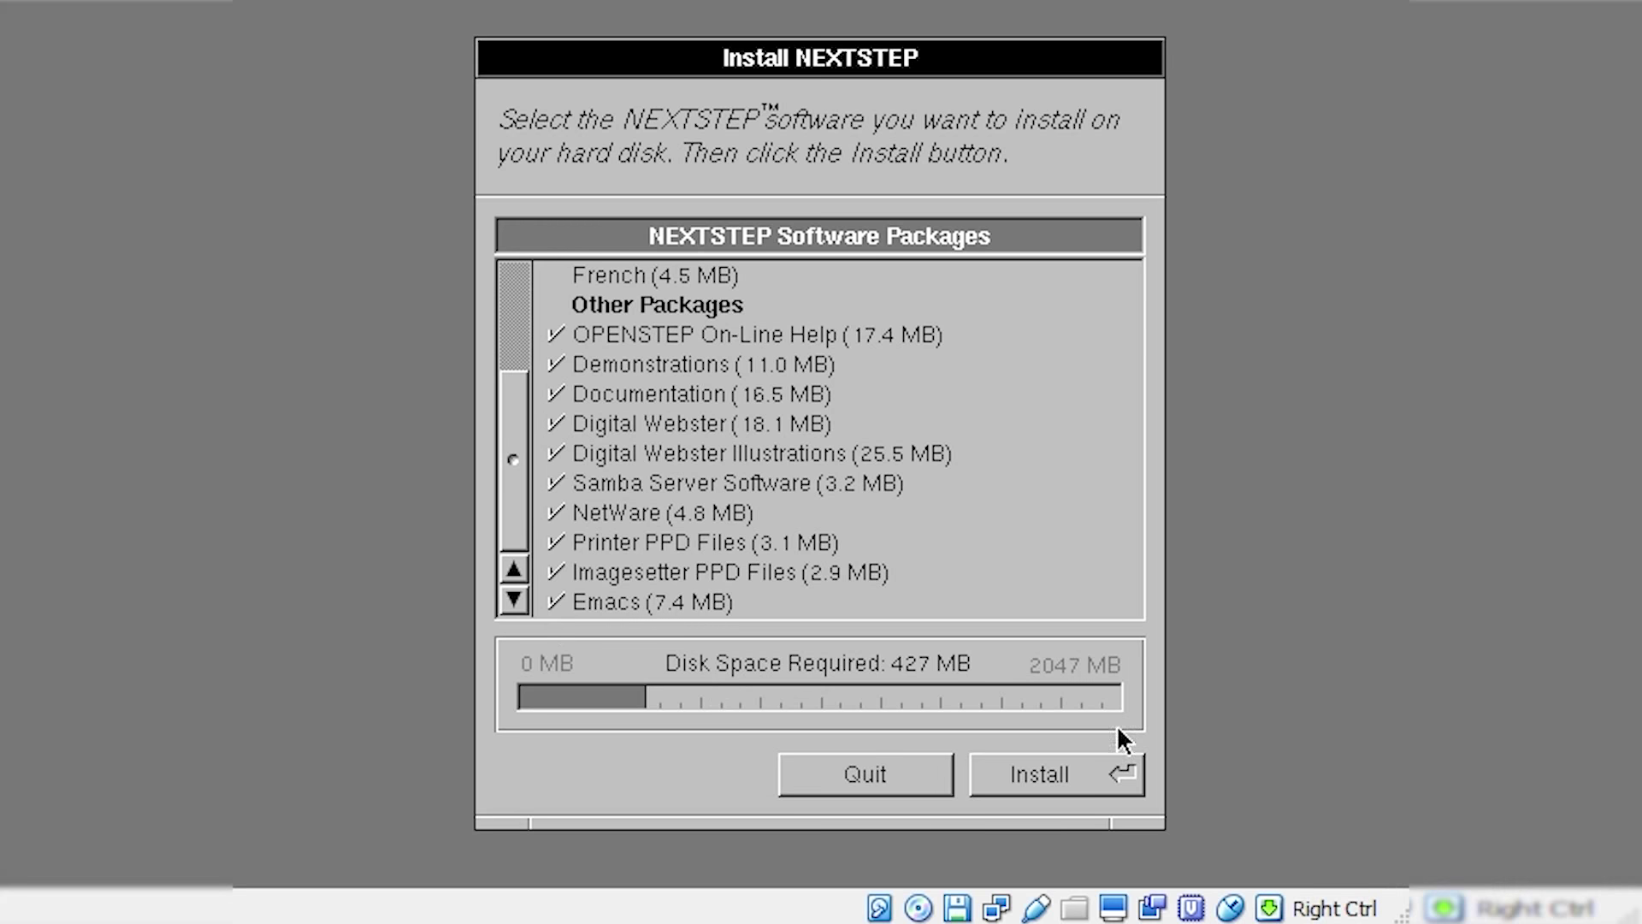
{"action": "left_click", "coordinate": [1107, 773]}
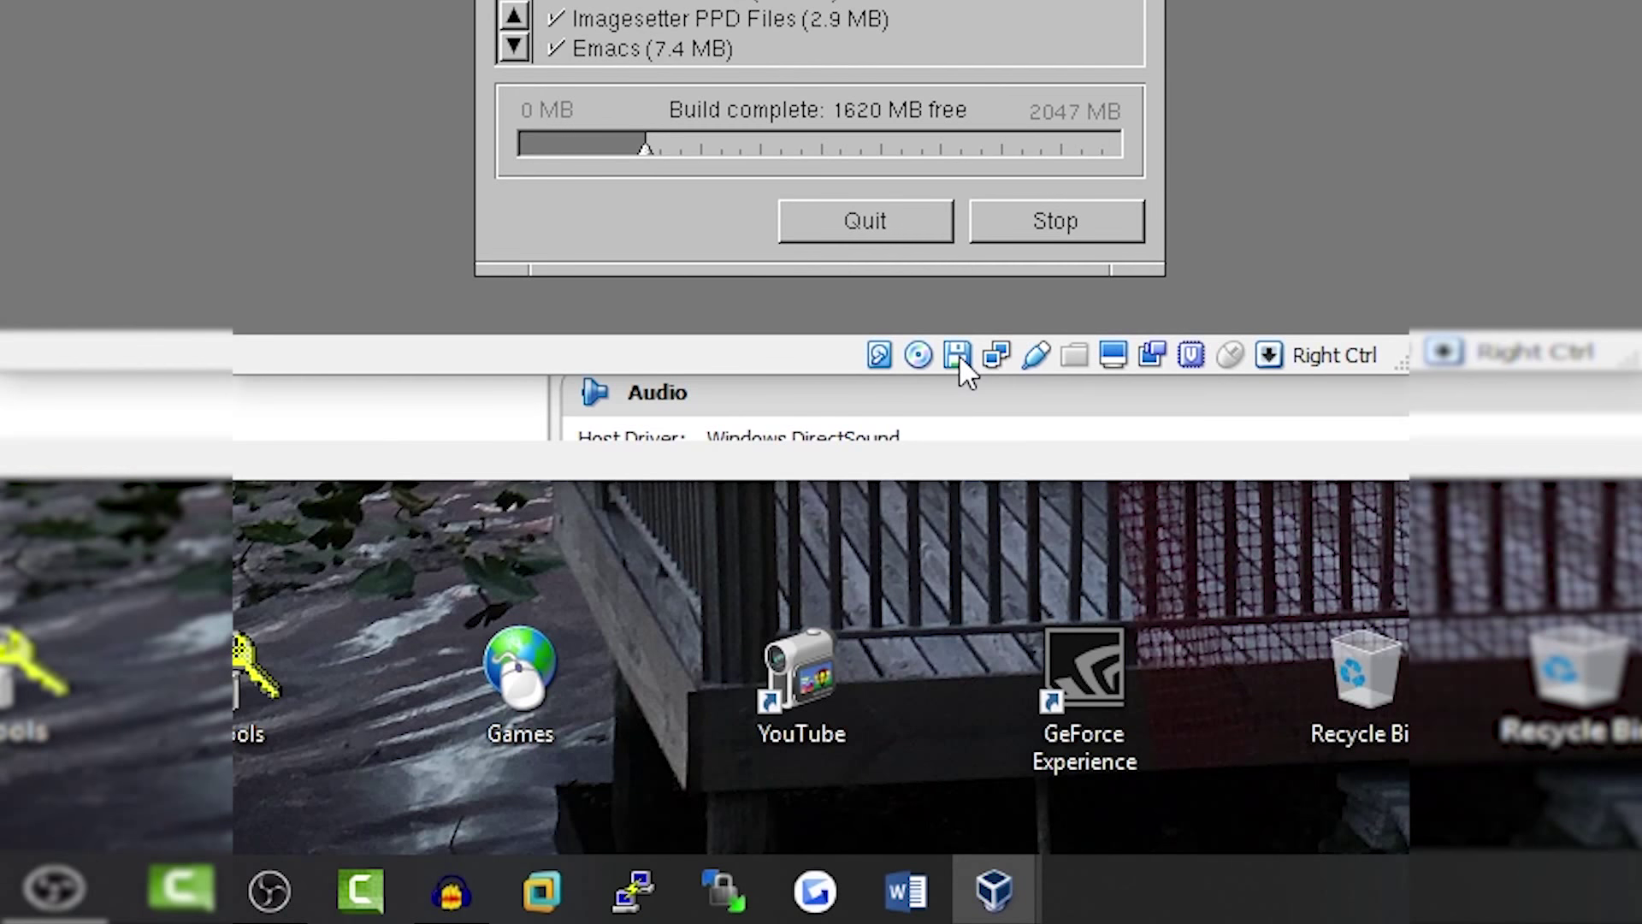
Remove the driver floppy image from the virtual drive and restart the computer from the installer.
{"action": "left_click", "coordinate": [957, 906]}
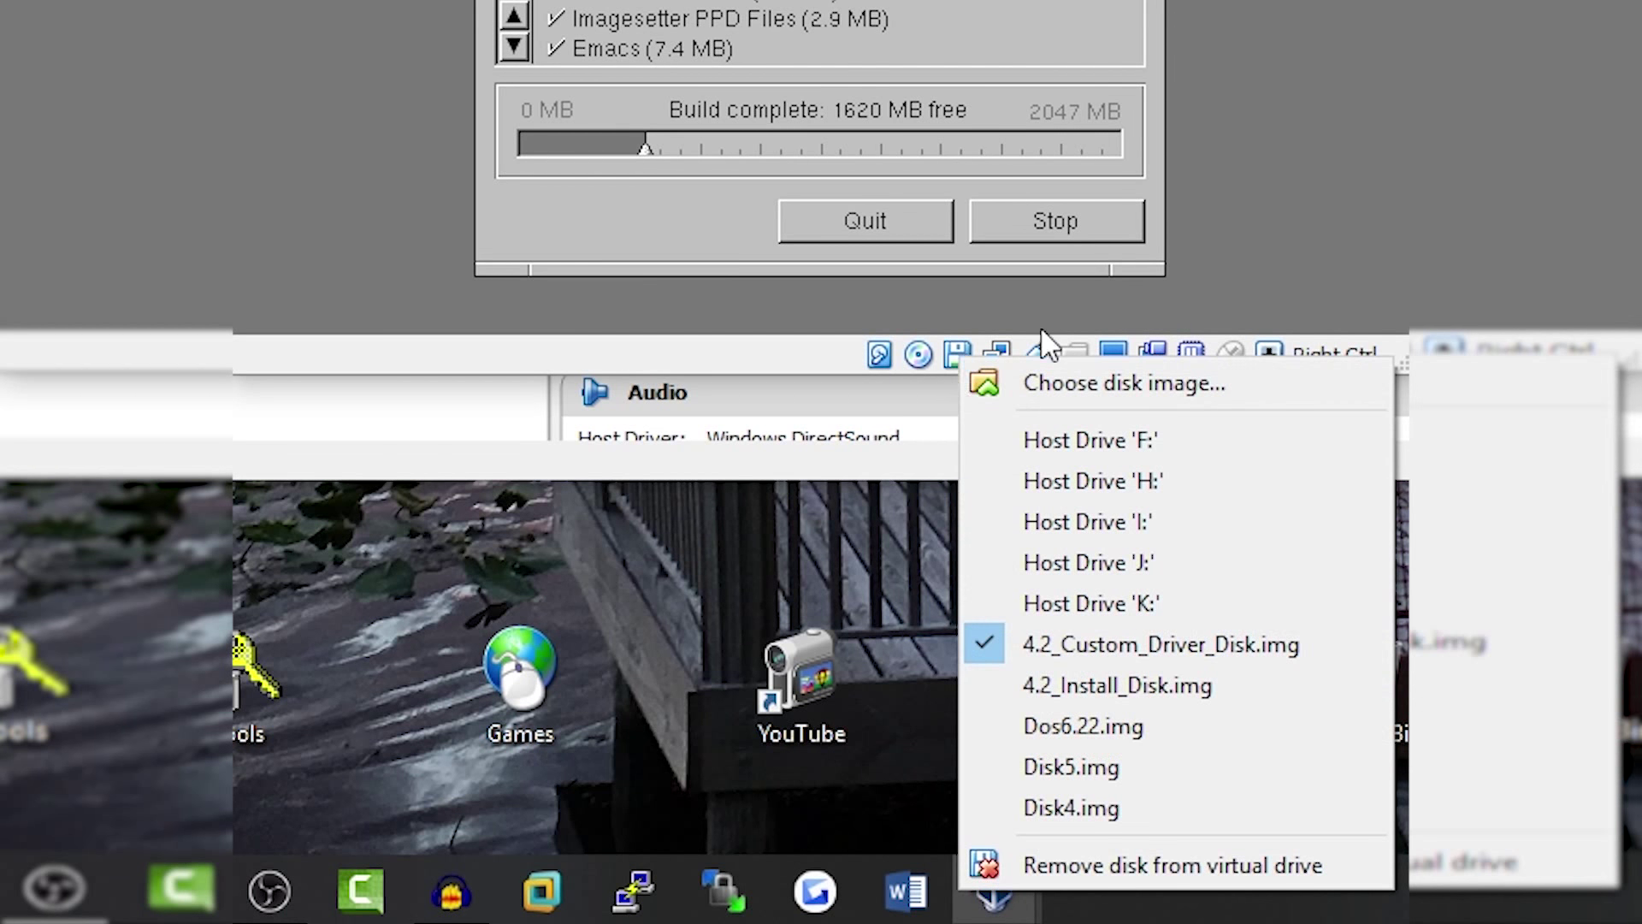
{"action": "left_click", "coordinate": [1178, 849]}
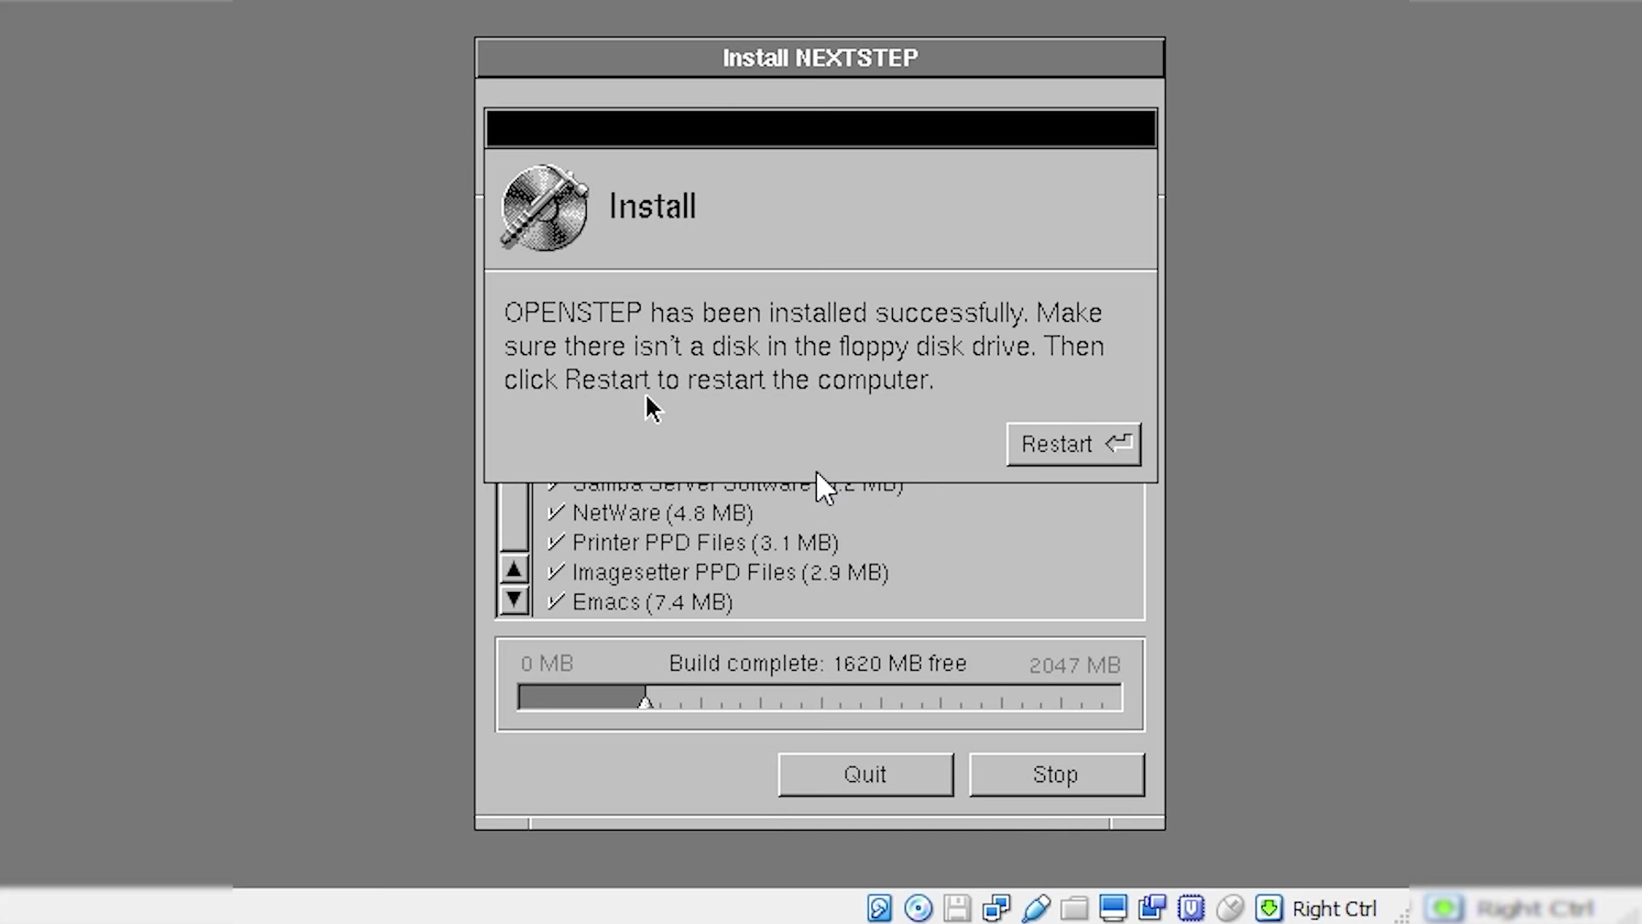
{"action": "left_click", "coordinate": [1034, 444]}
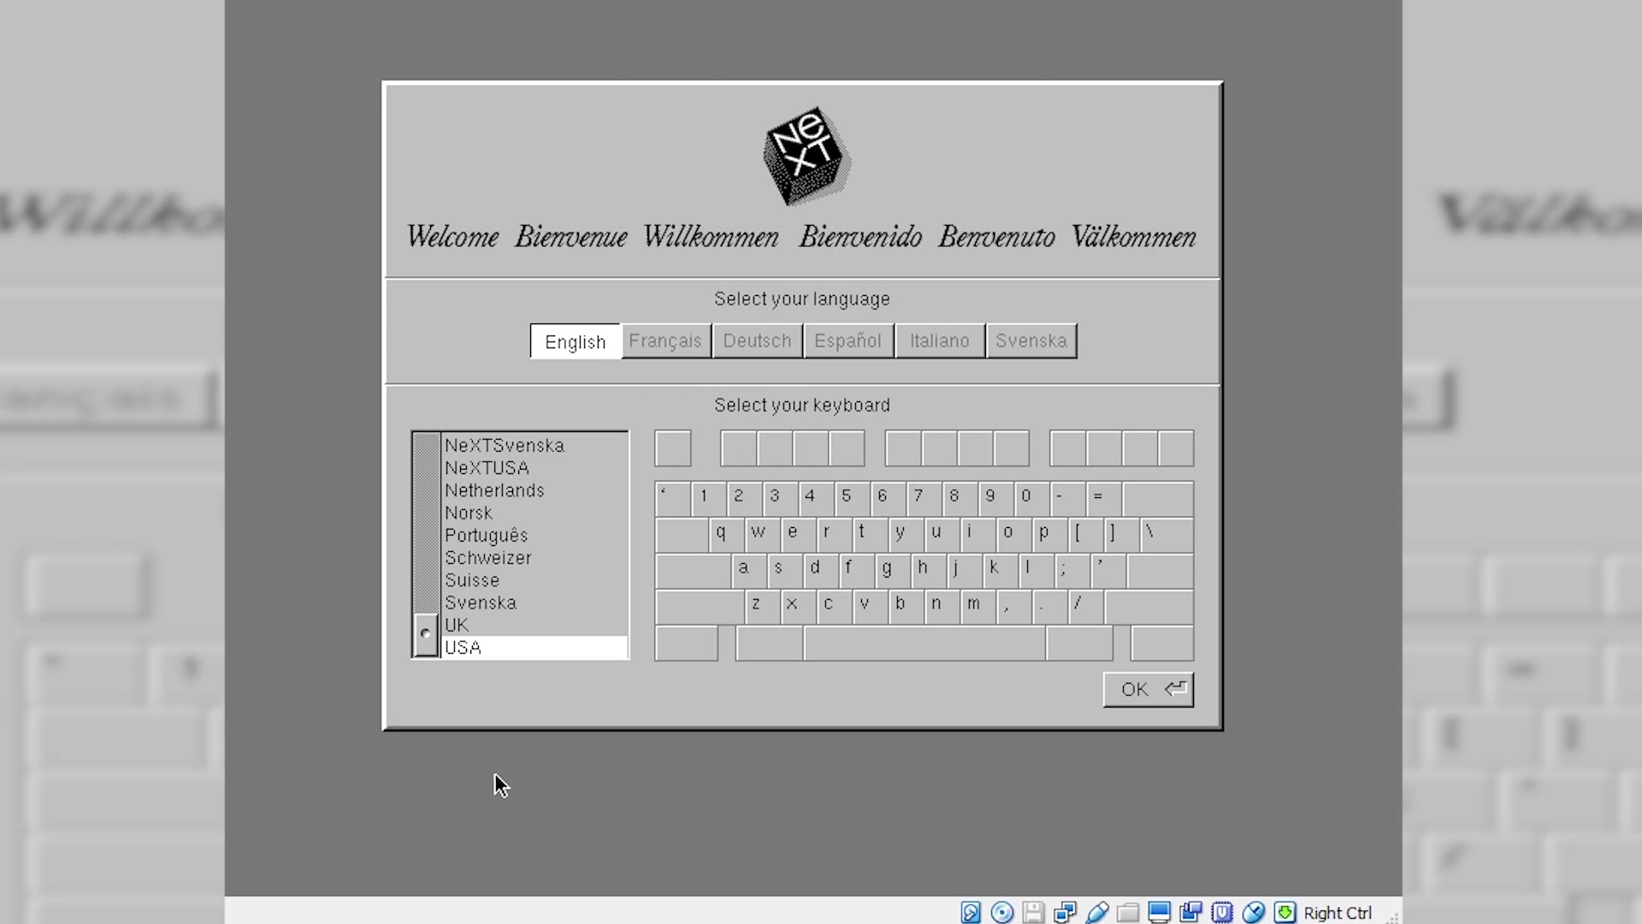
Accept English with the USA keyboard and move the File Viewer window clear of the Workspace menu.
{"action": "left_click", "coordinate": [1177, 691]}
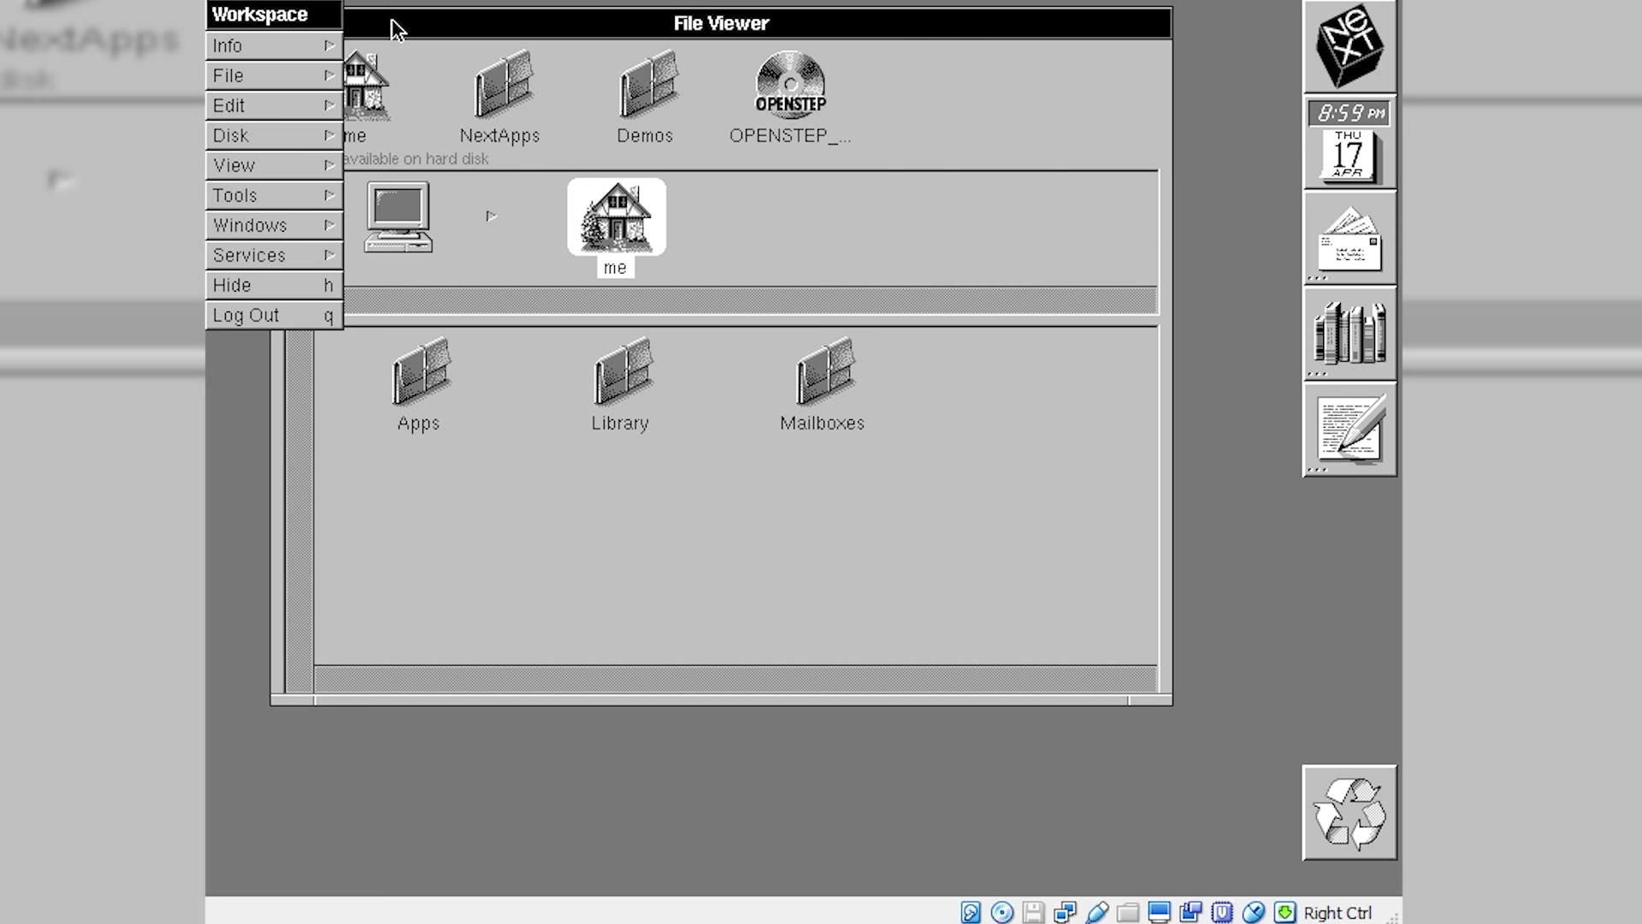
{"action": "left_click_drag", "start_coordinate": [393, 30], "coordinate": [499, 54]}
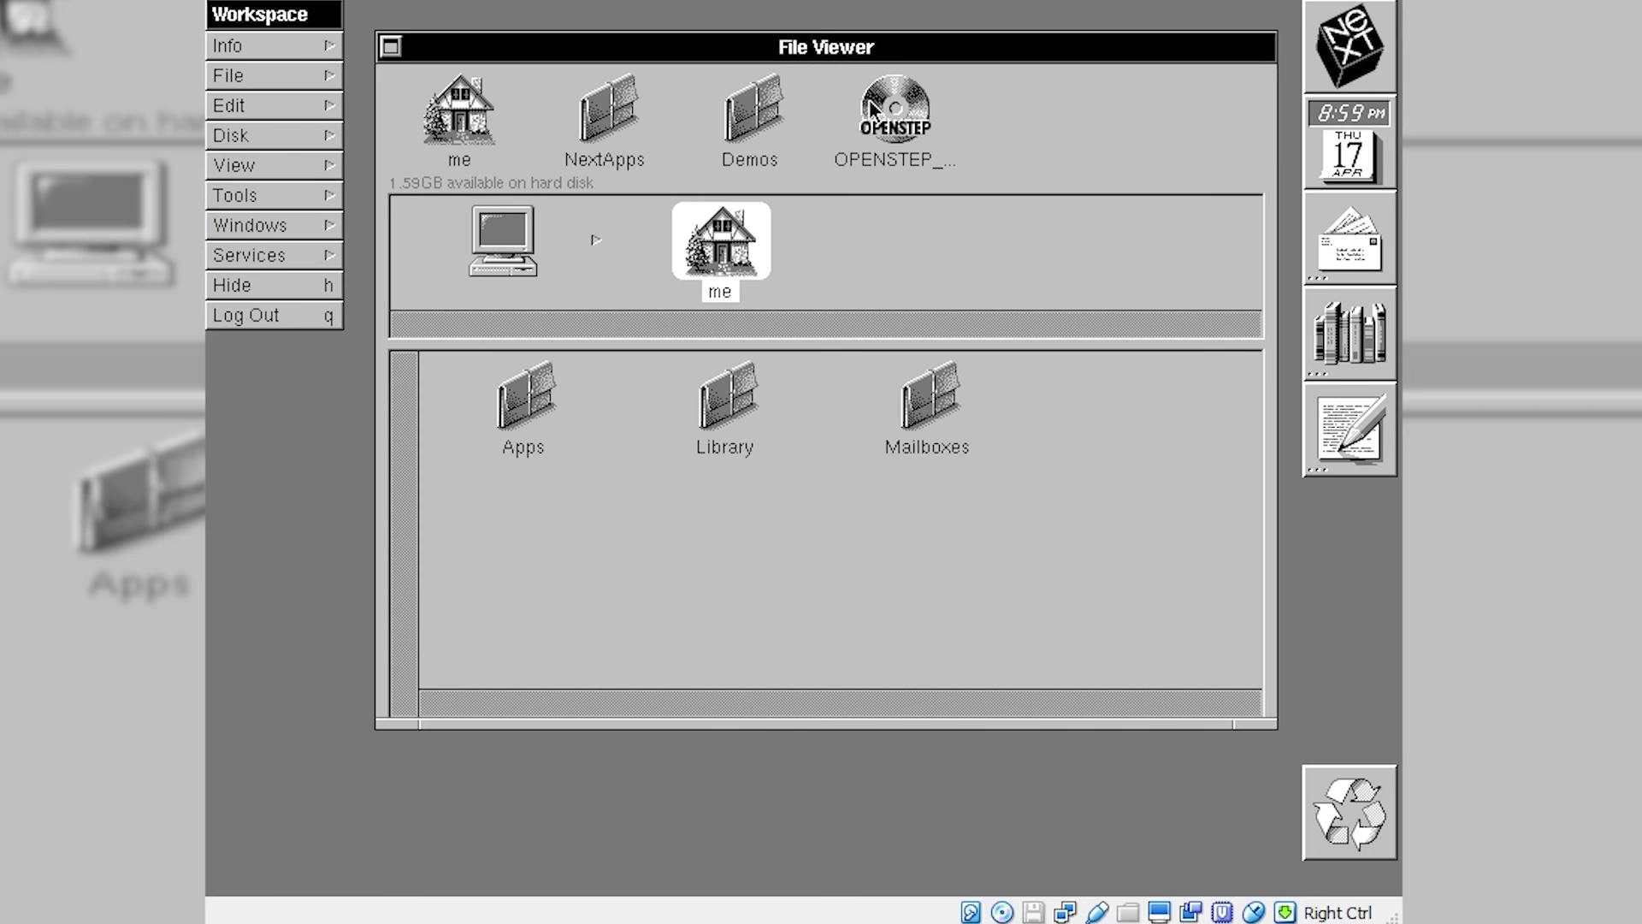
Eject the OPENSTEP_4.2 CD by moving it from the File Viewer shelf to the Recycler.
{"action": "left_click", "coordinate": [893, 124]}
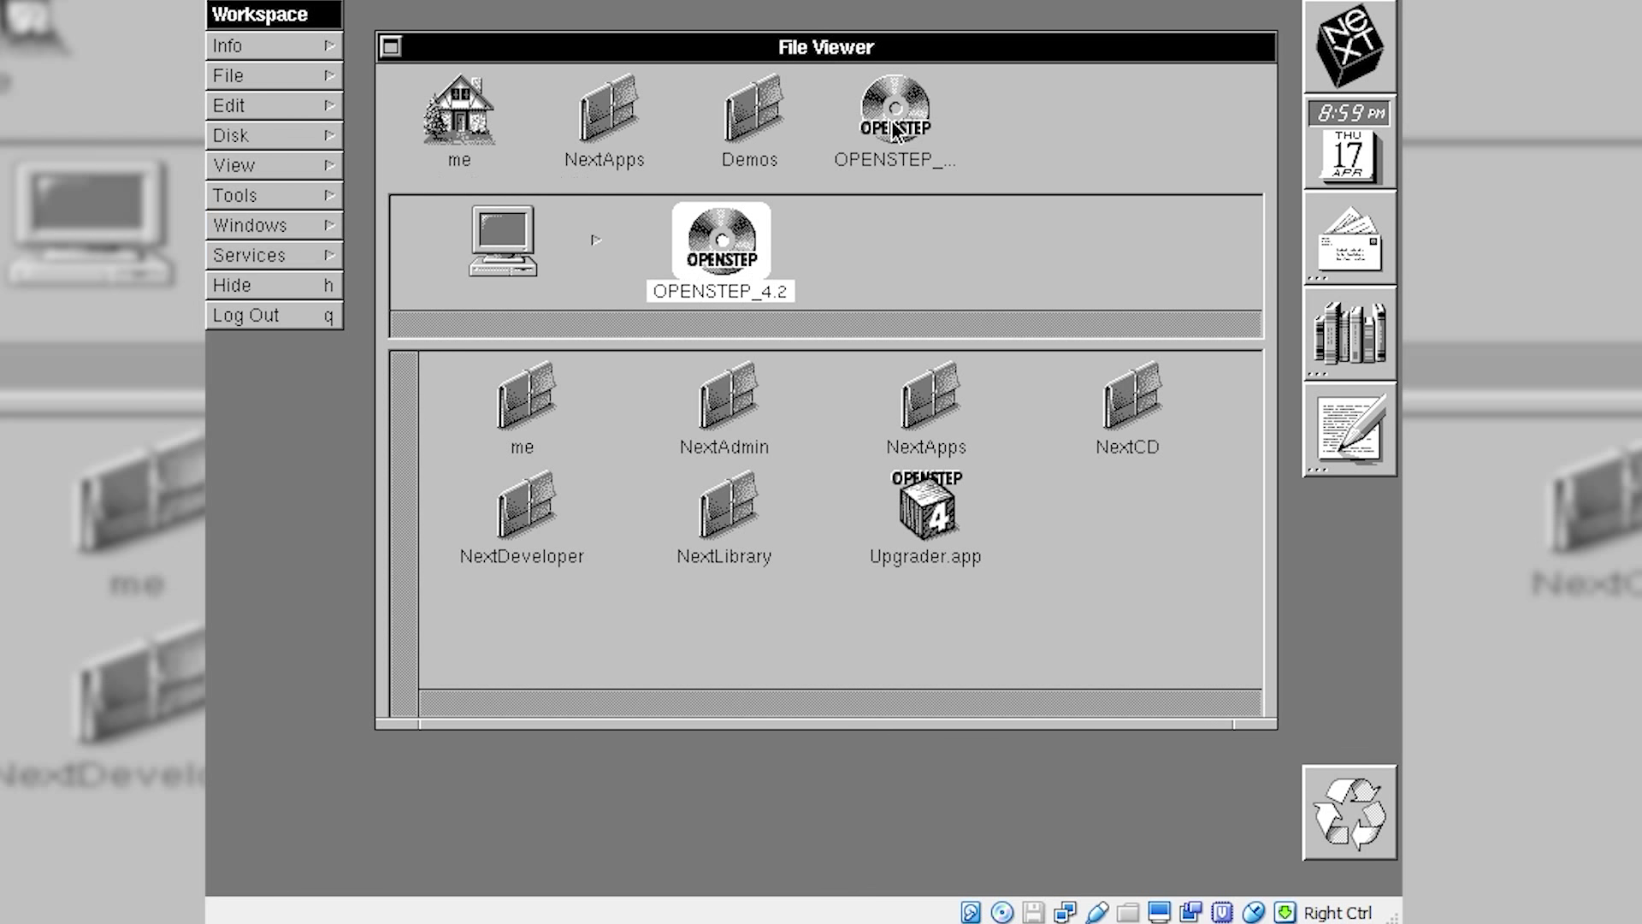
{"action": "left_click_drag", "start_coordinate": [894, 128], "coordinate": [1360, 836]}
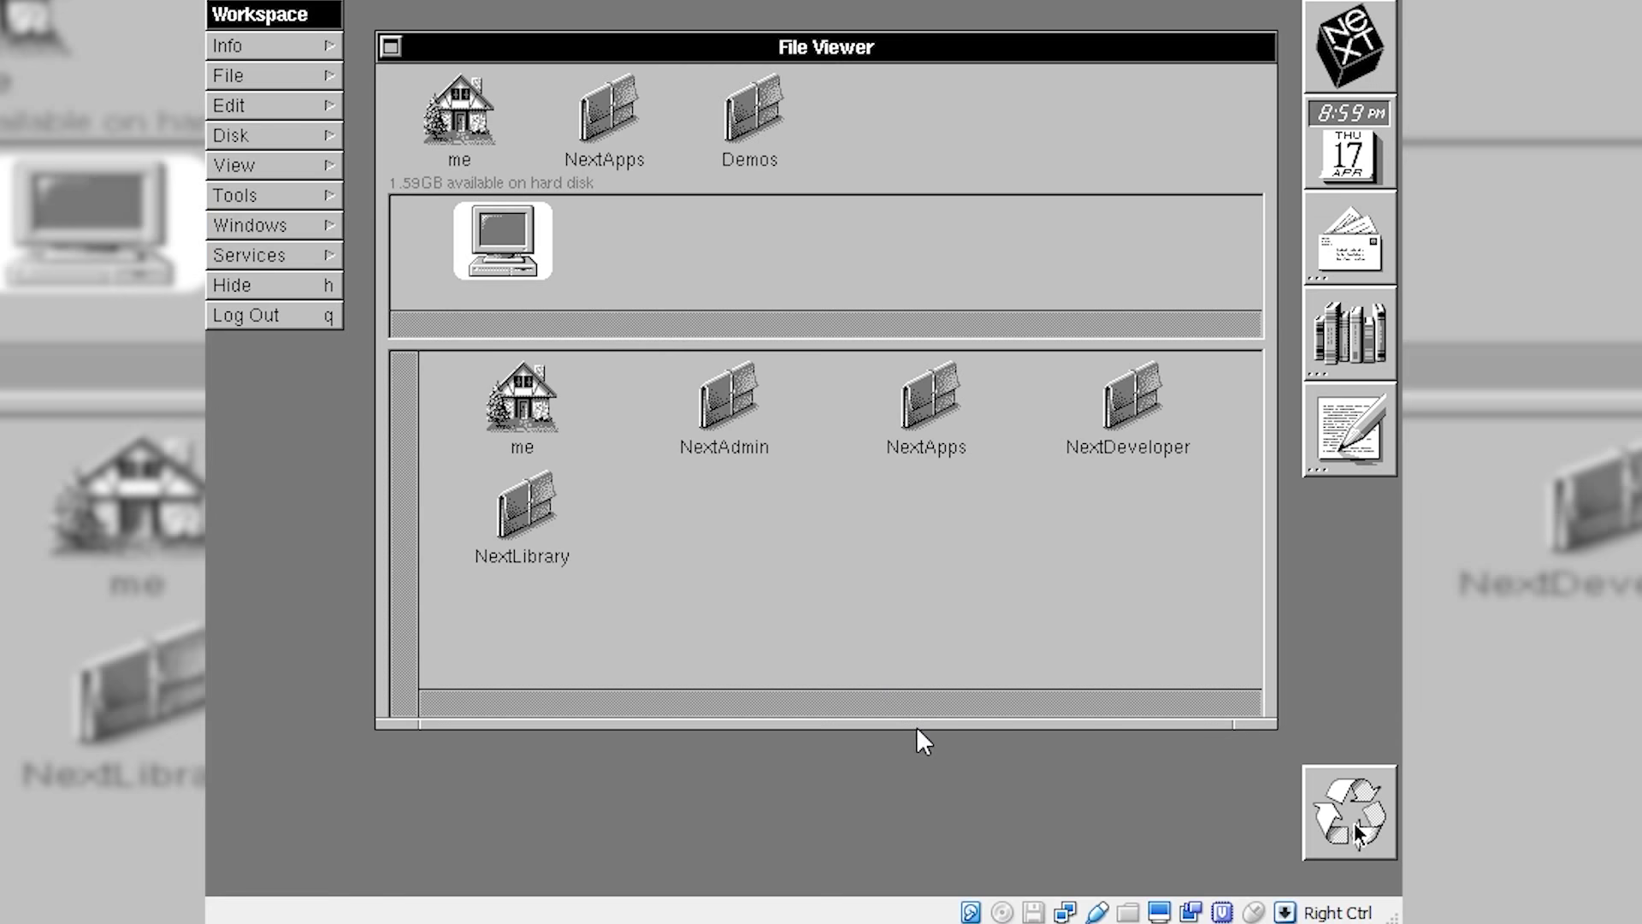
Insert NEXTSTEP_VMWare_Tools.iso in the virtual CD drive and show the contents of the NEXTSTEP_TOOLS disc.
{"action": "left_click", "coordinate": [1001, 911]}
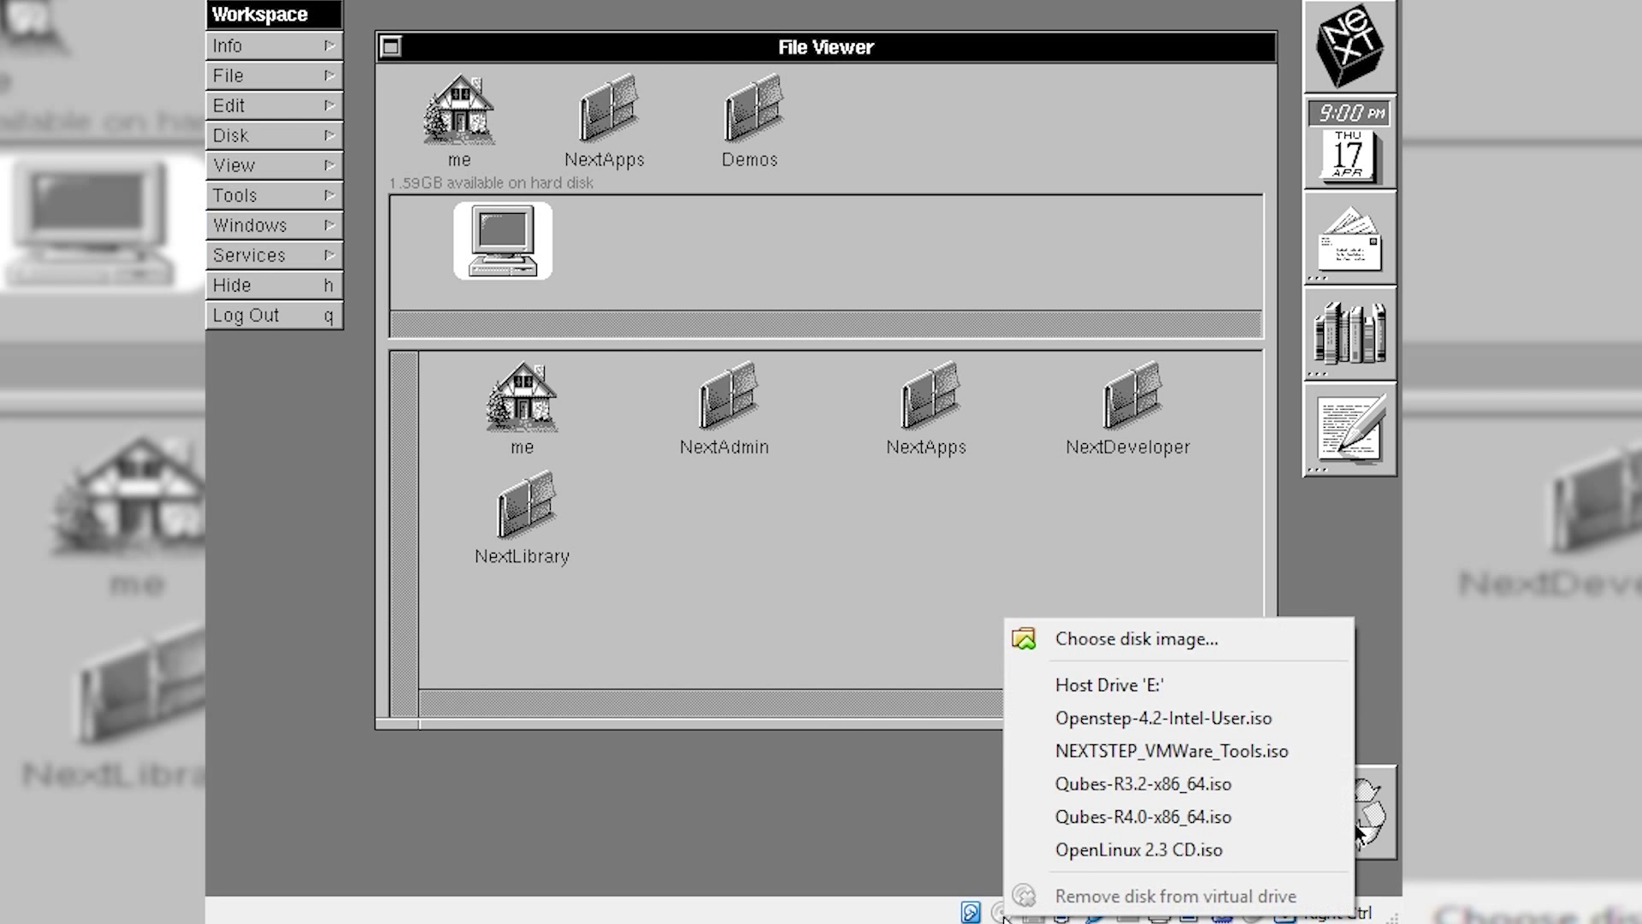
{"action": "left_click", "coordinate": [1039, 643]}
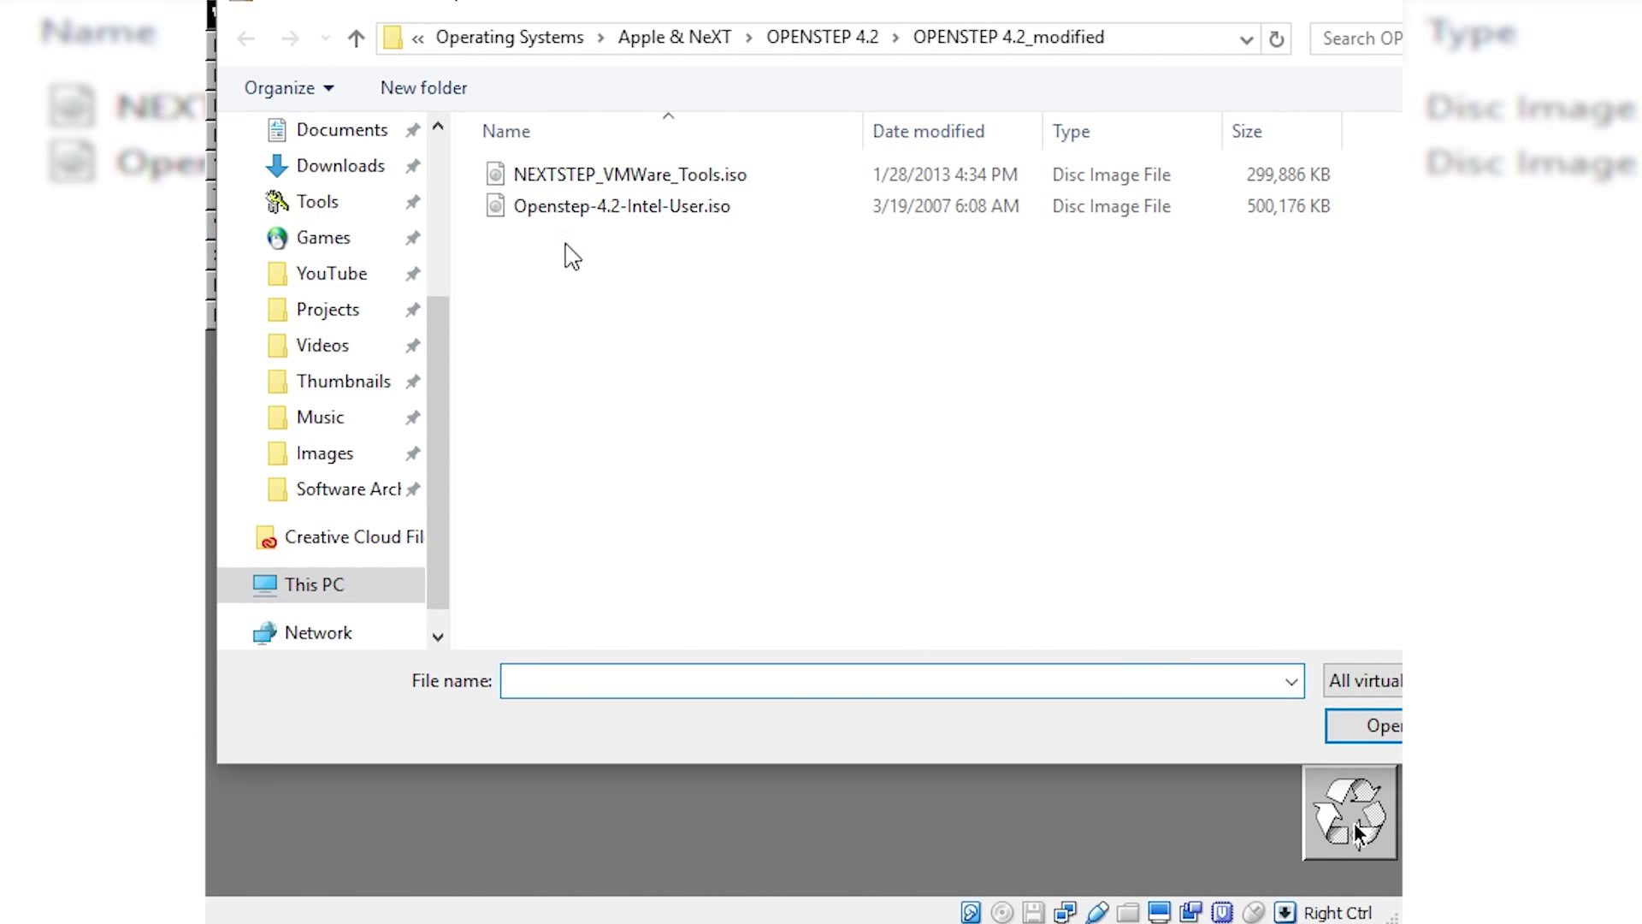
{"action": "left_click", "coordinate": [673, 182]}
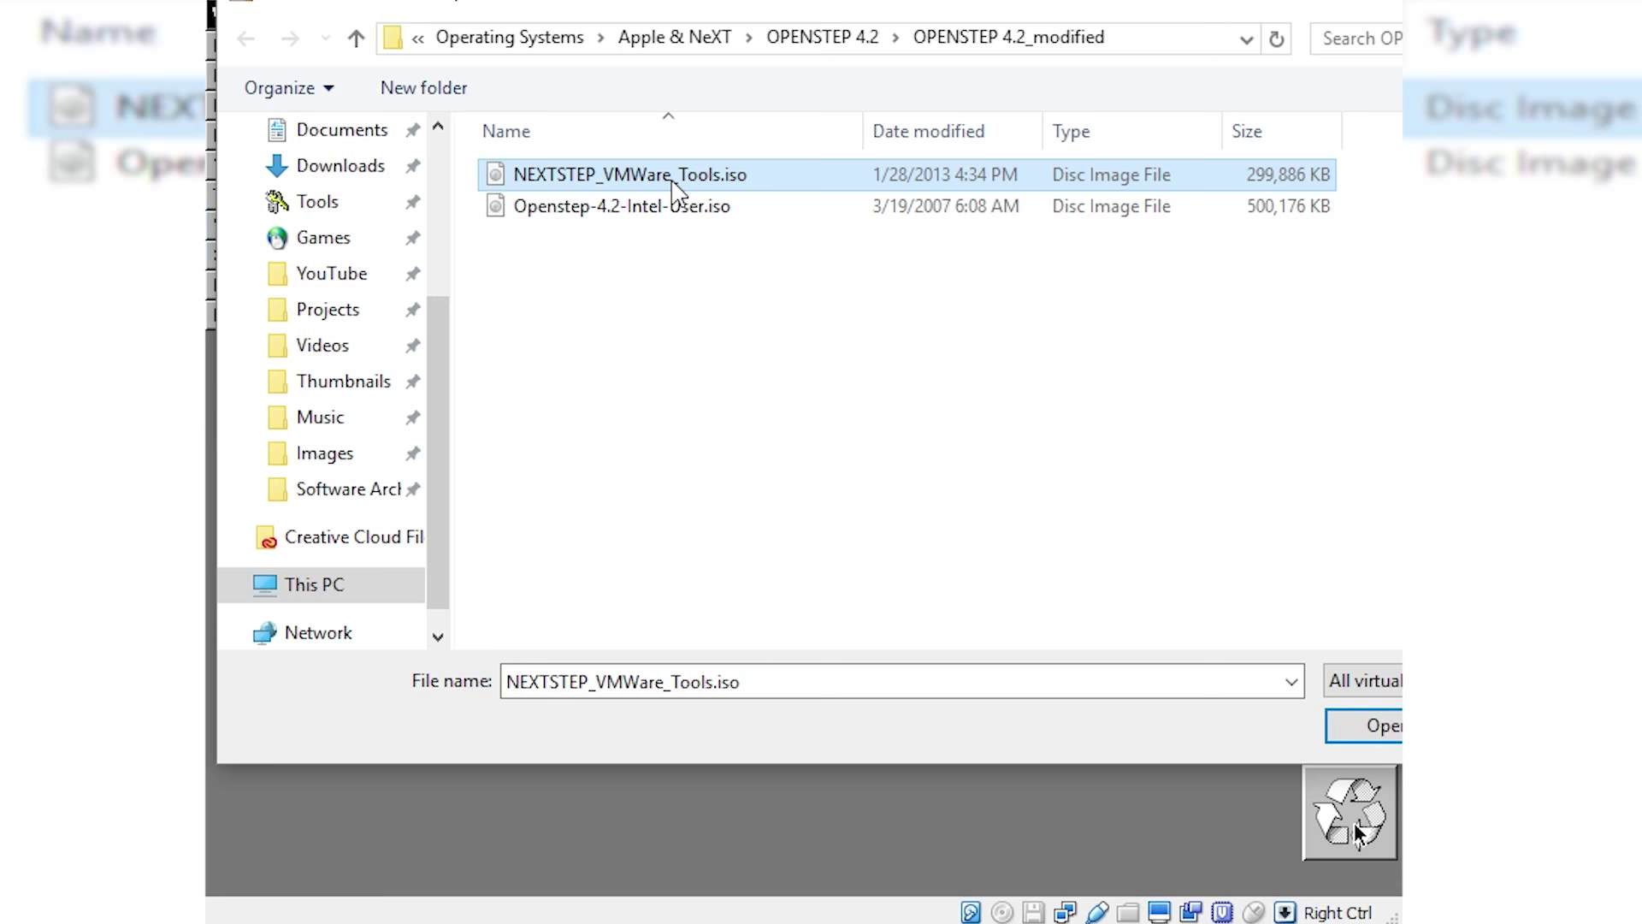
{"action": "left_click", "coordinate": [1355, 723]}
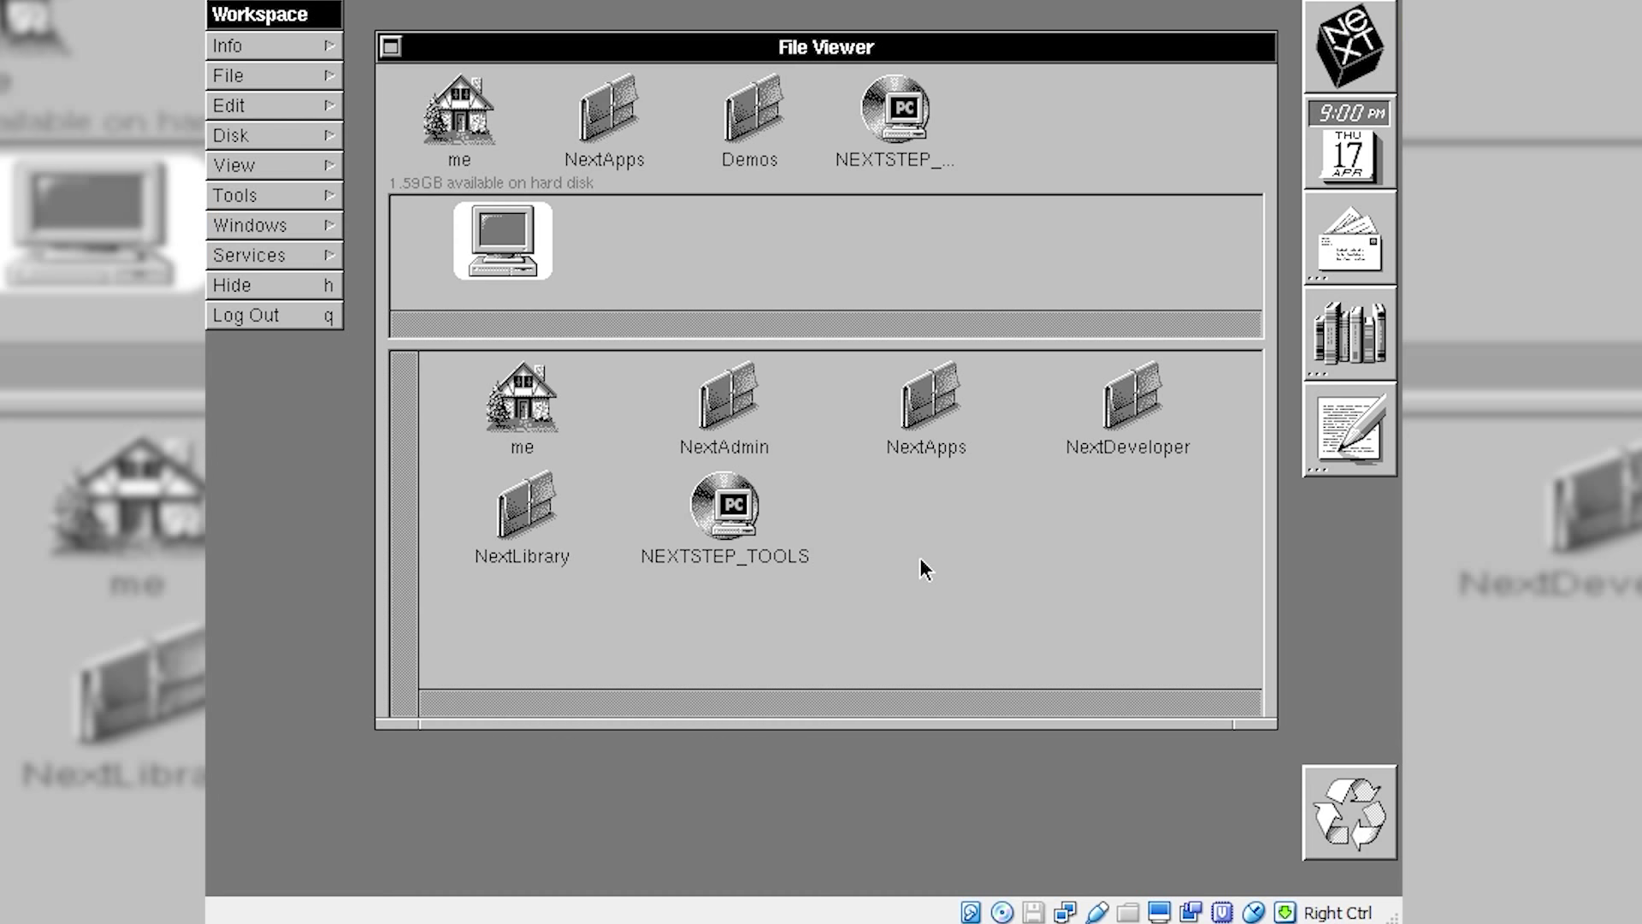
{"action": "left_click", "coordinate": [876, 121]}
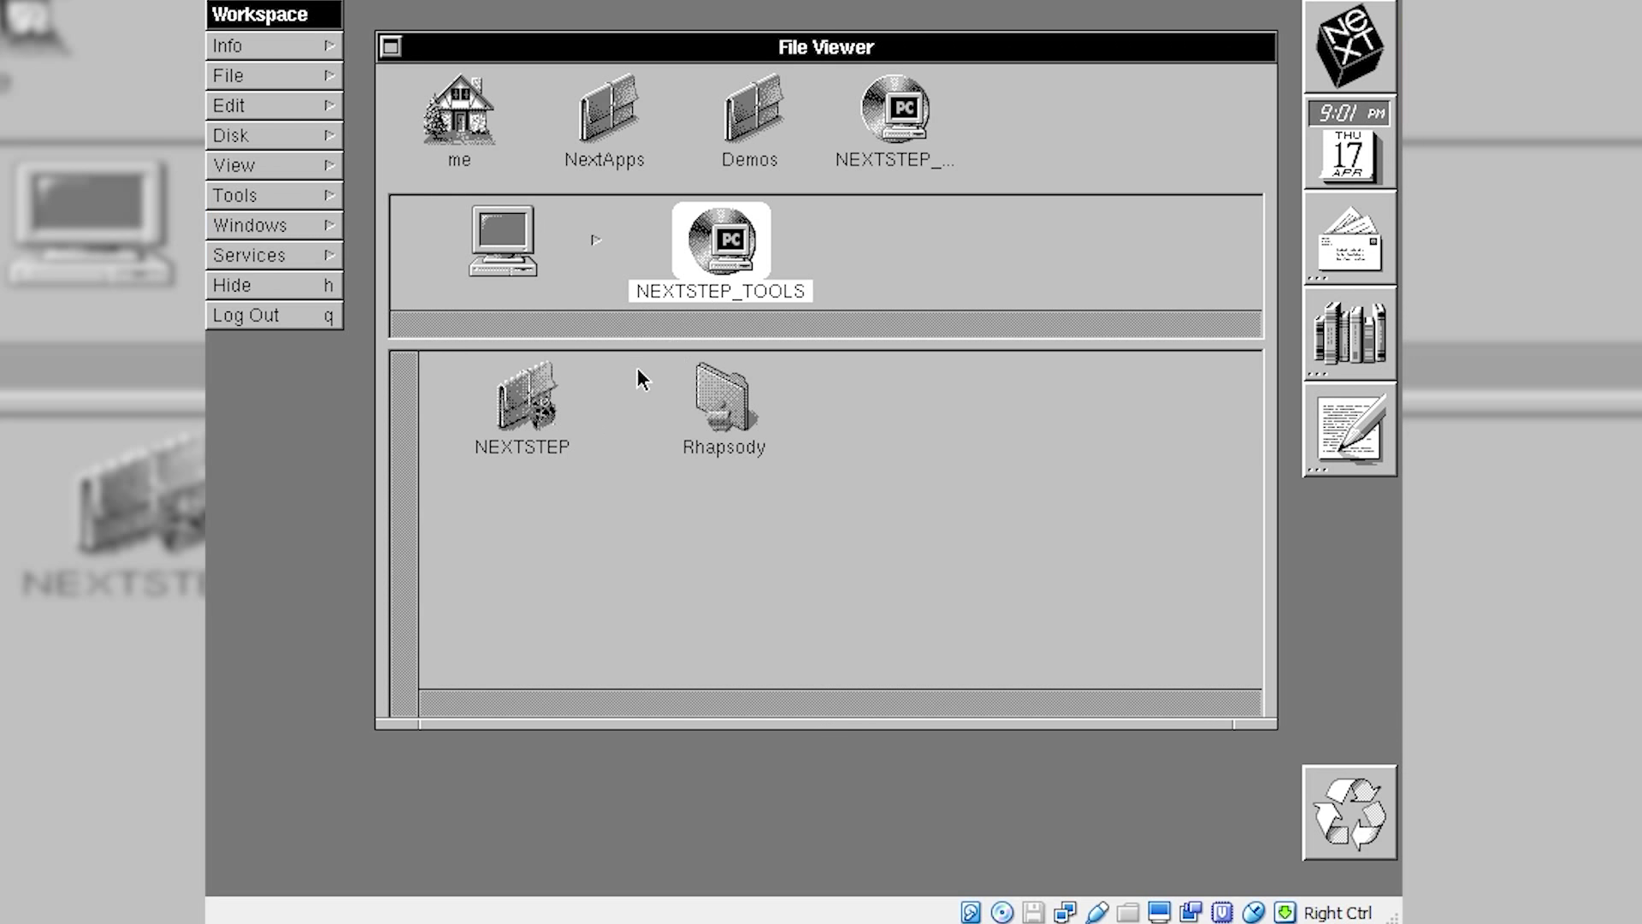
Open the Patch4 folder of the 4.2 patches inside the NEXTSTEP folder on the NEXTSTEP_TOOLS disc.
{"action": "double_click", "coordinate": [541, 411]}
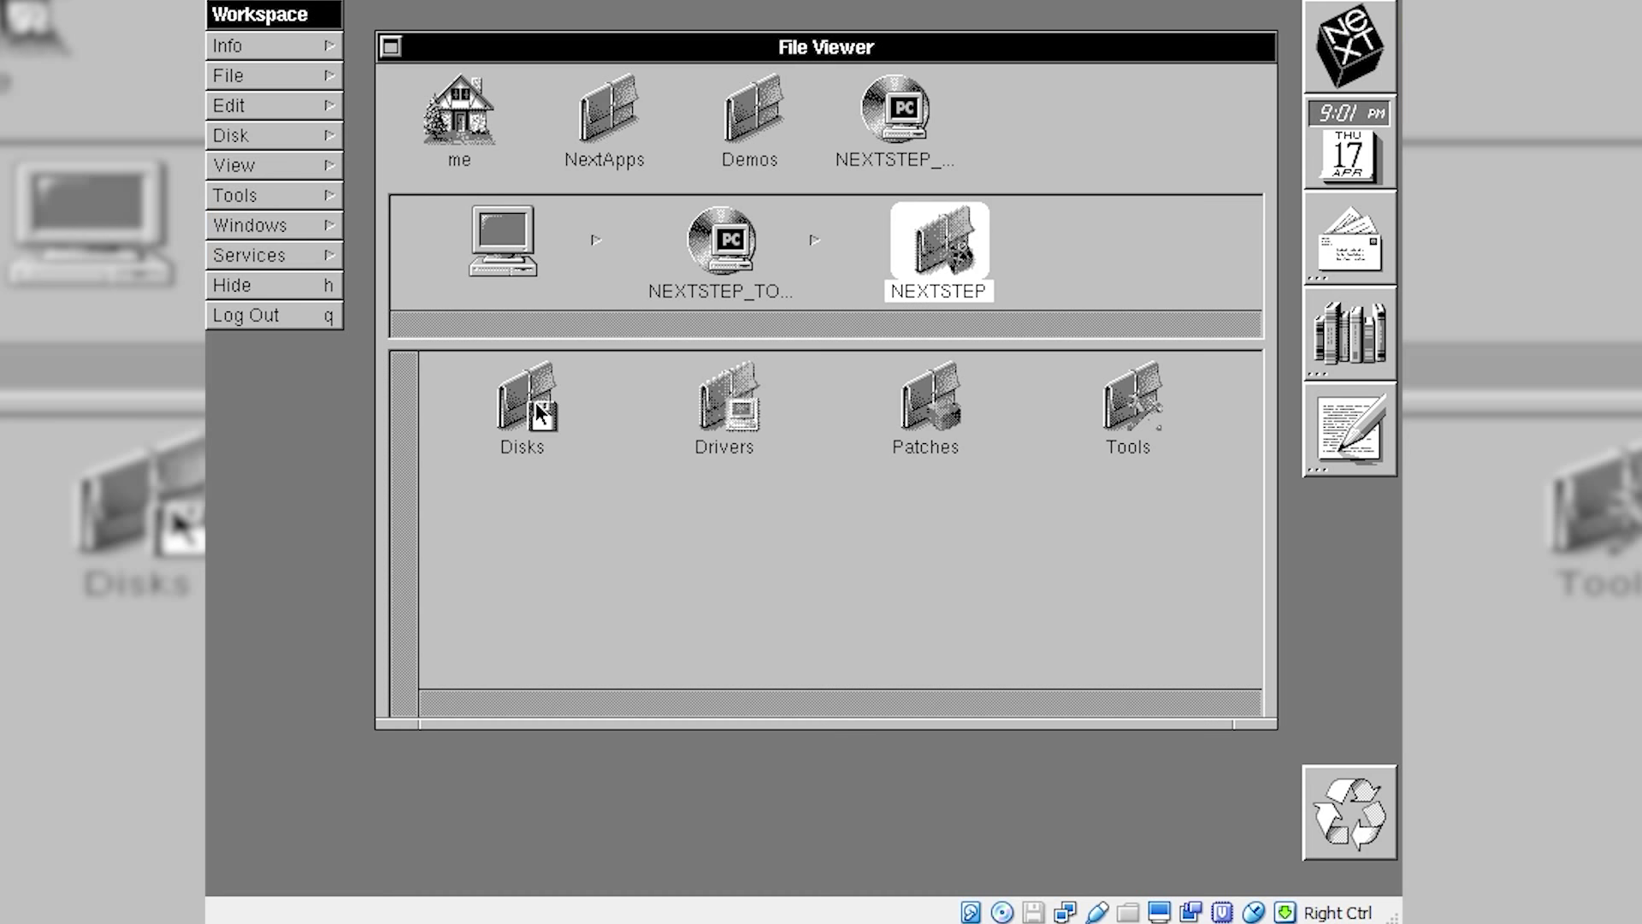
{"action": "double_click", "coordinate": [916, 421]}
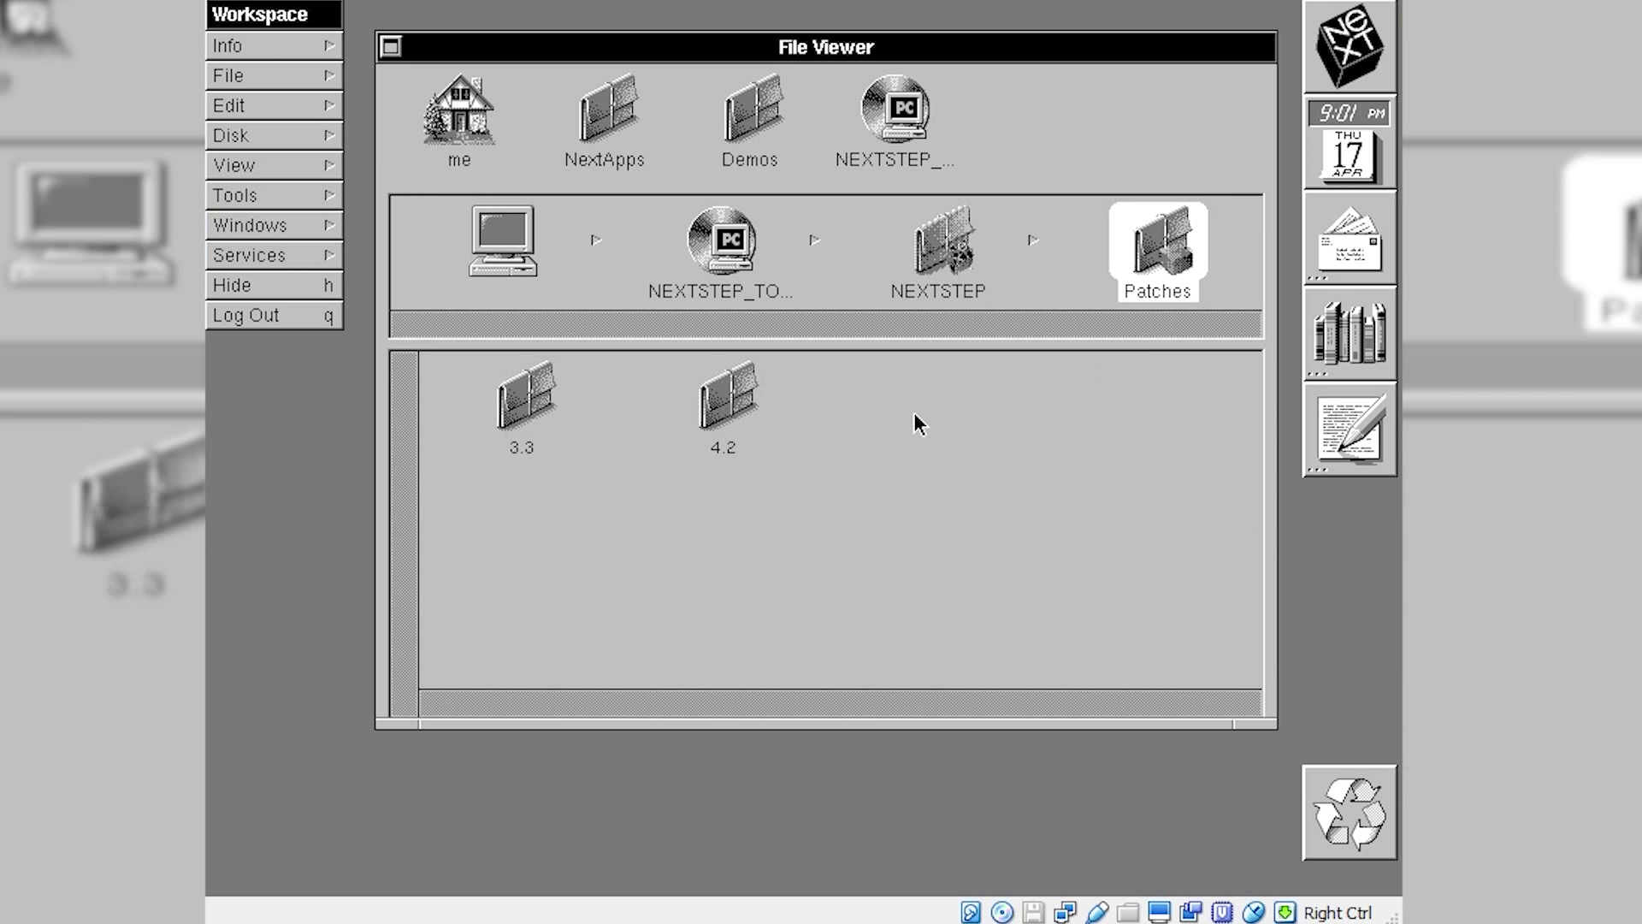
{"action": "double_click", "coordinate": [739, 400]}
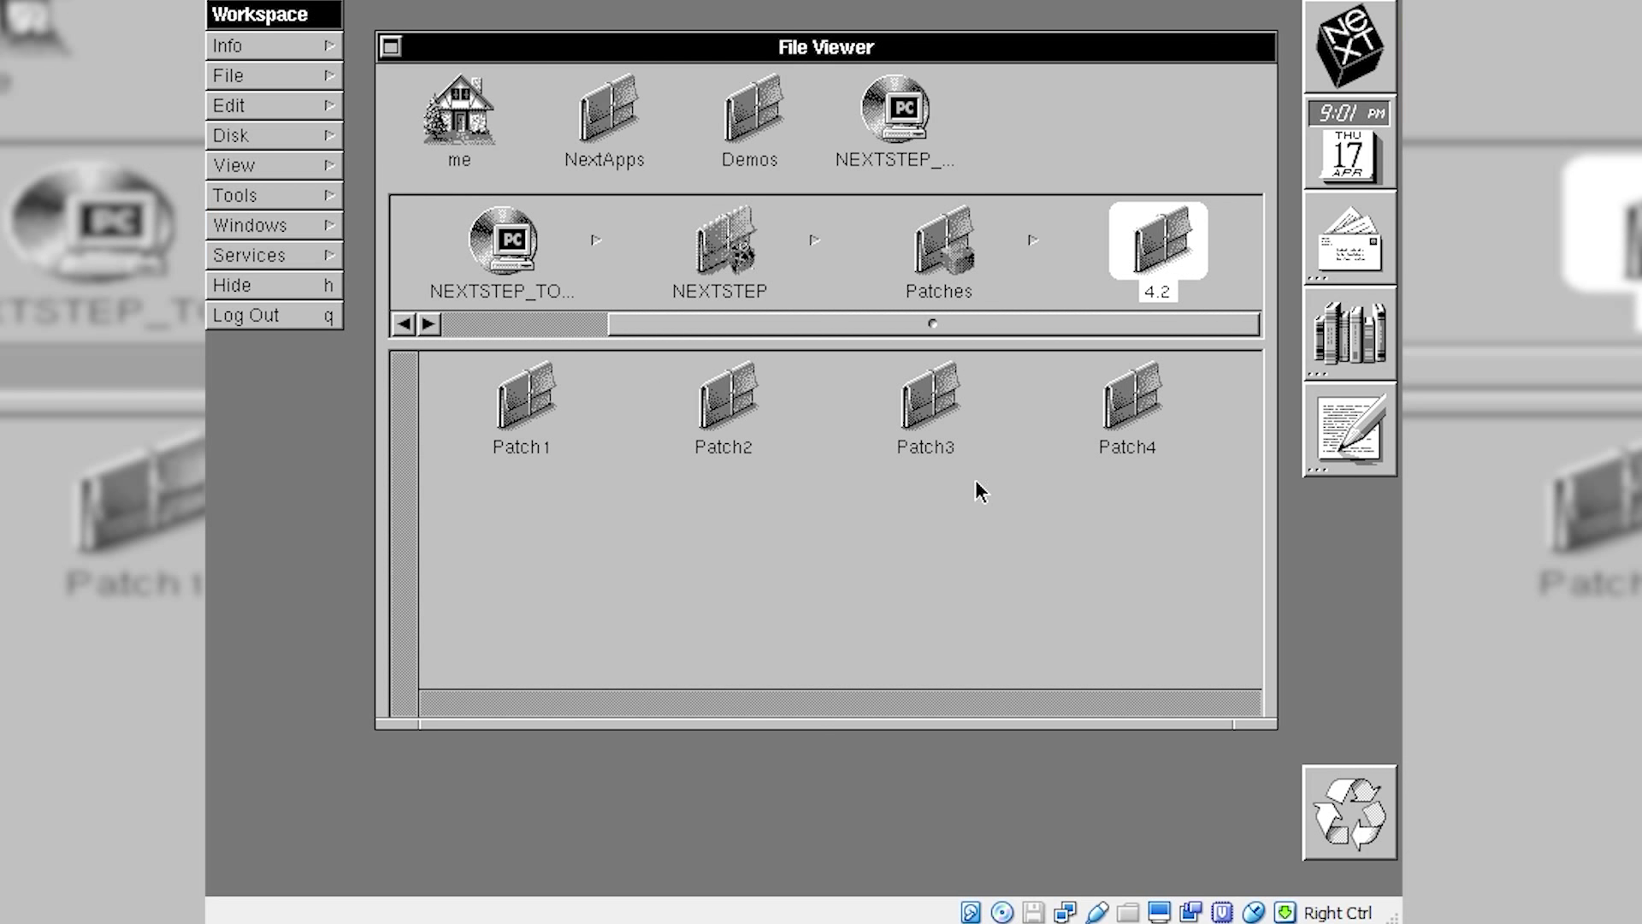
{"action": "left_click_drag", "start_coordinate": [1032, 474], "coordinate": [1228, 367]}
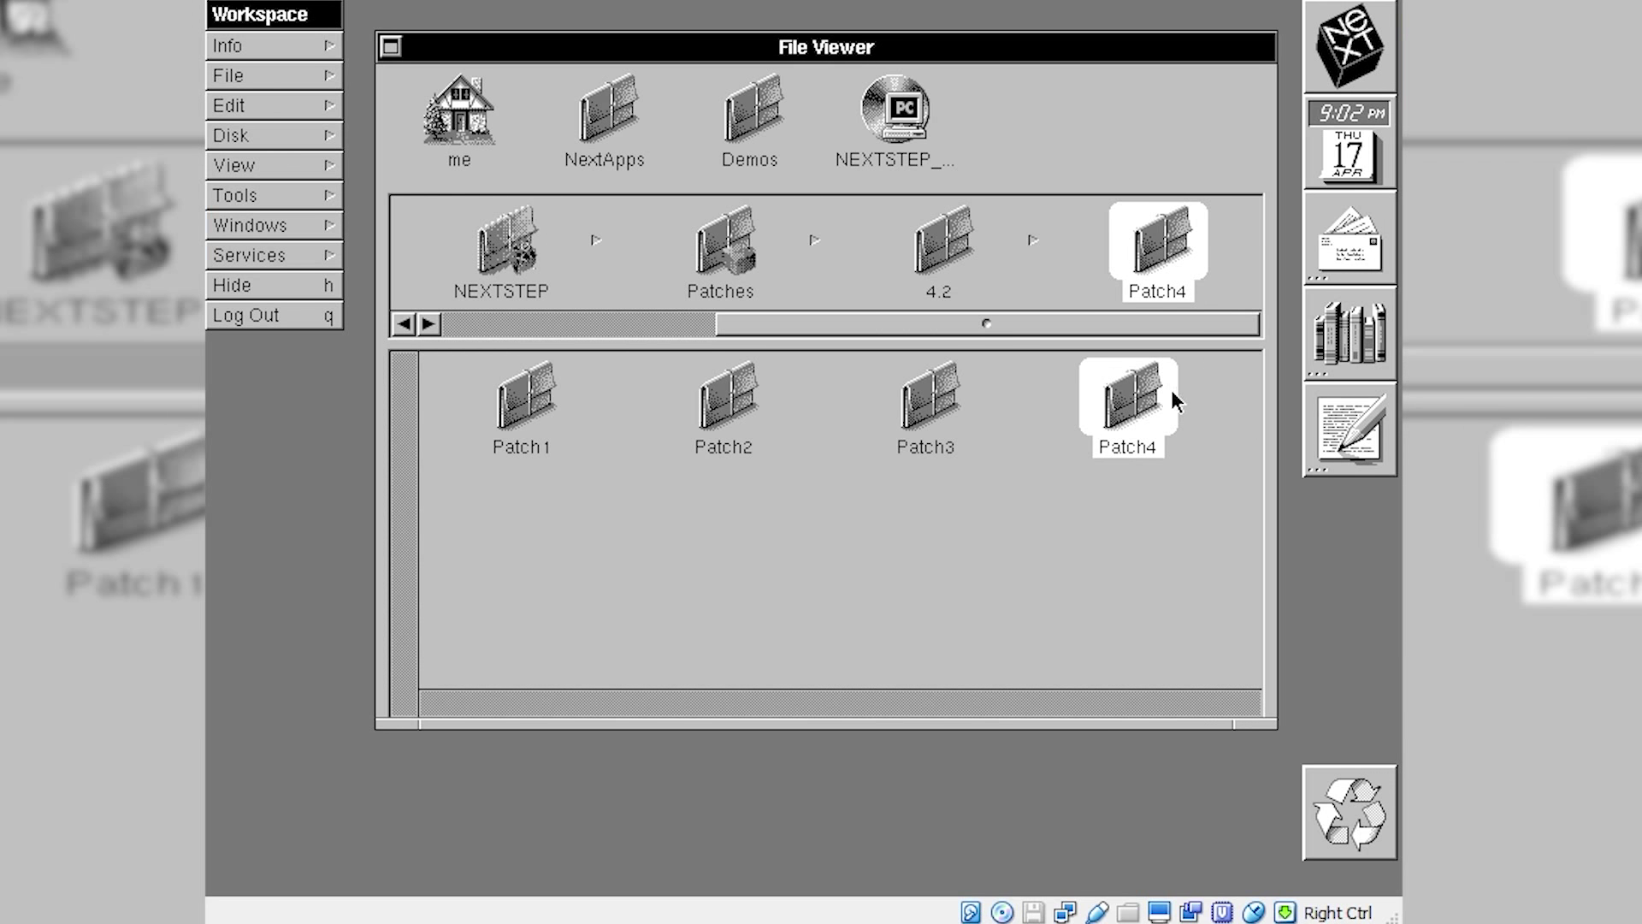
{"action": "double_click", "coordinate": [1146, 414]}
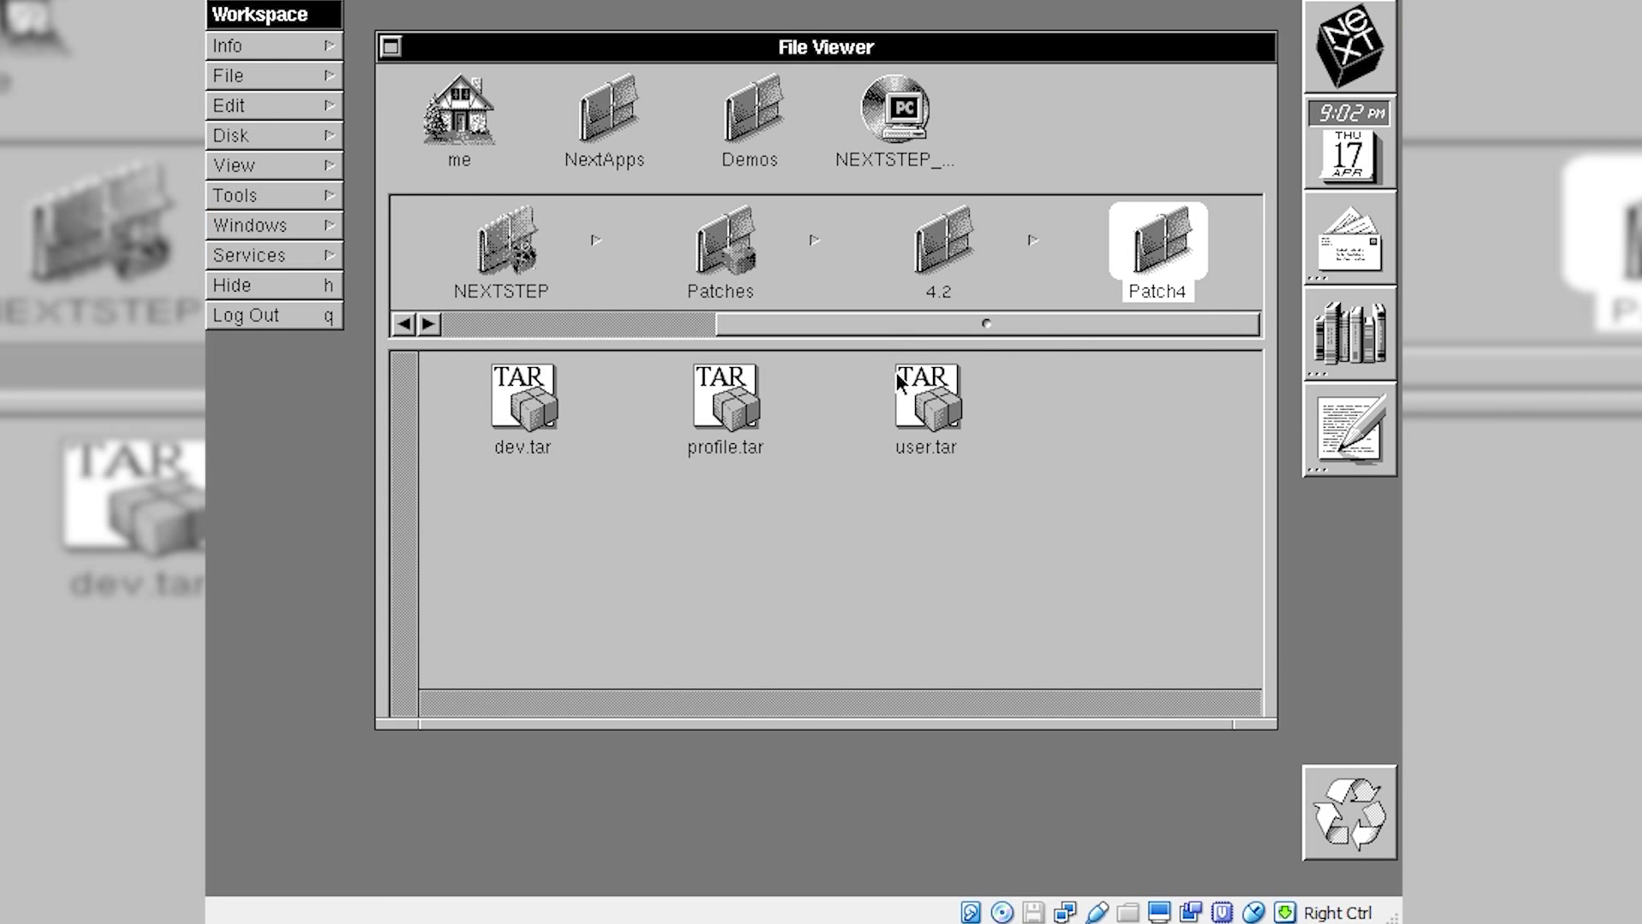
Copy user.tar from the Patch4 folder to the me home folder.
{"action": "left_click_drag", "start_coordinate": [900, 484], "coordinate": [1038, 282]}
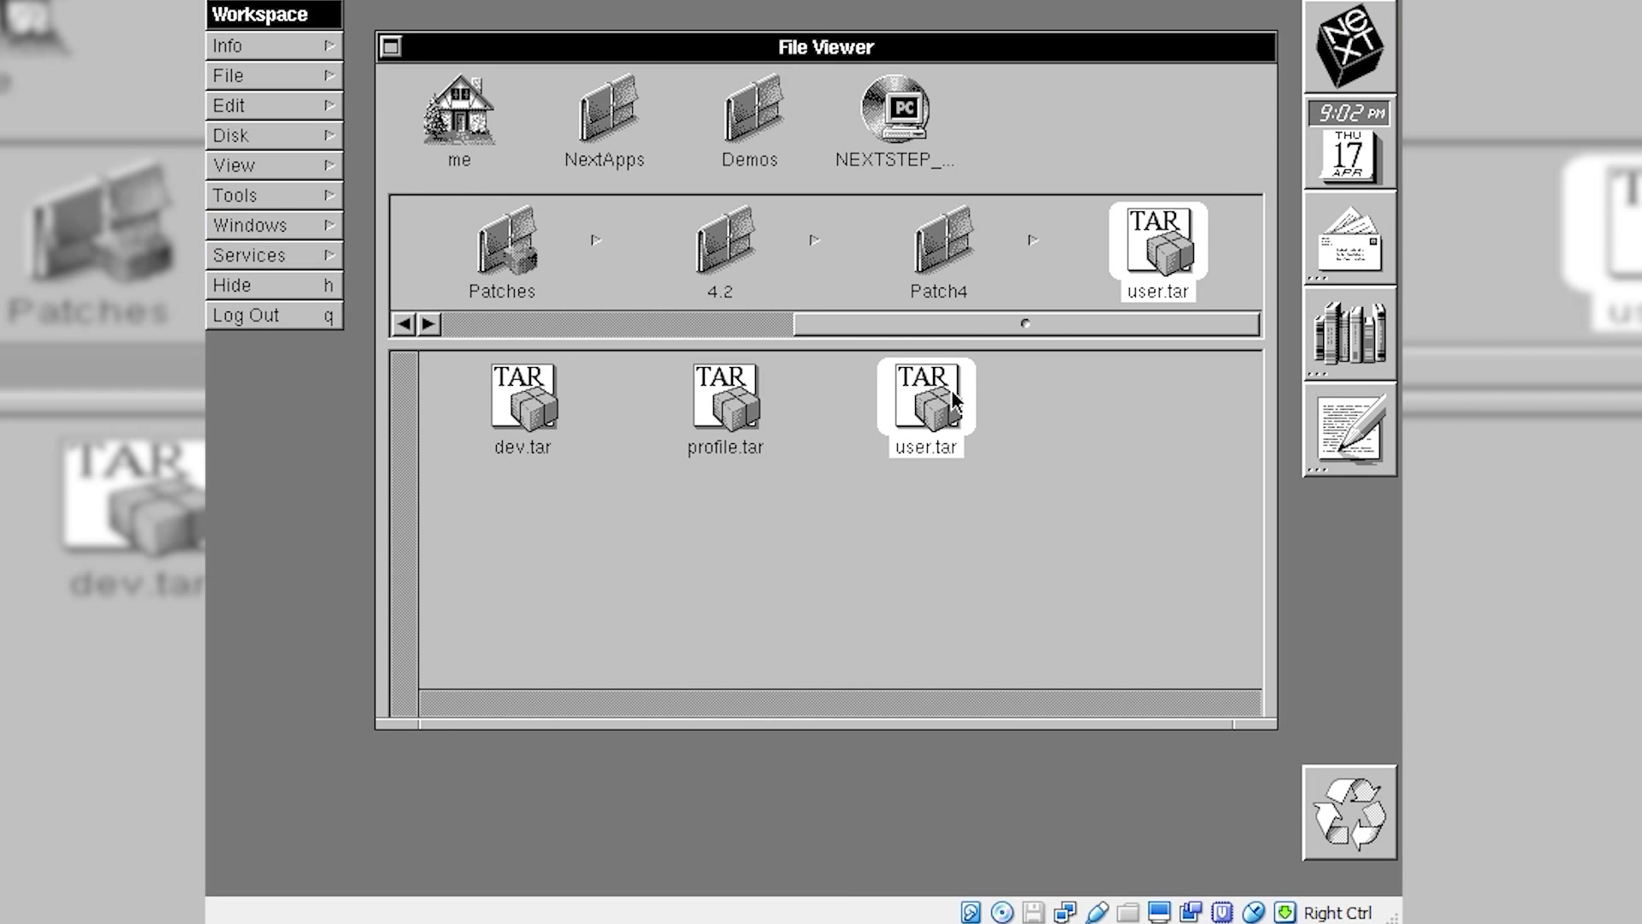
{"action": "left_click_drag", "start_coordinate": [945, 402], "coordinate": [466, 137]}
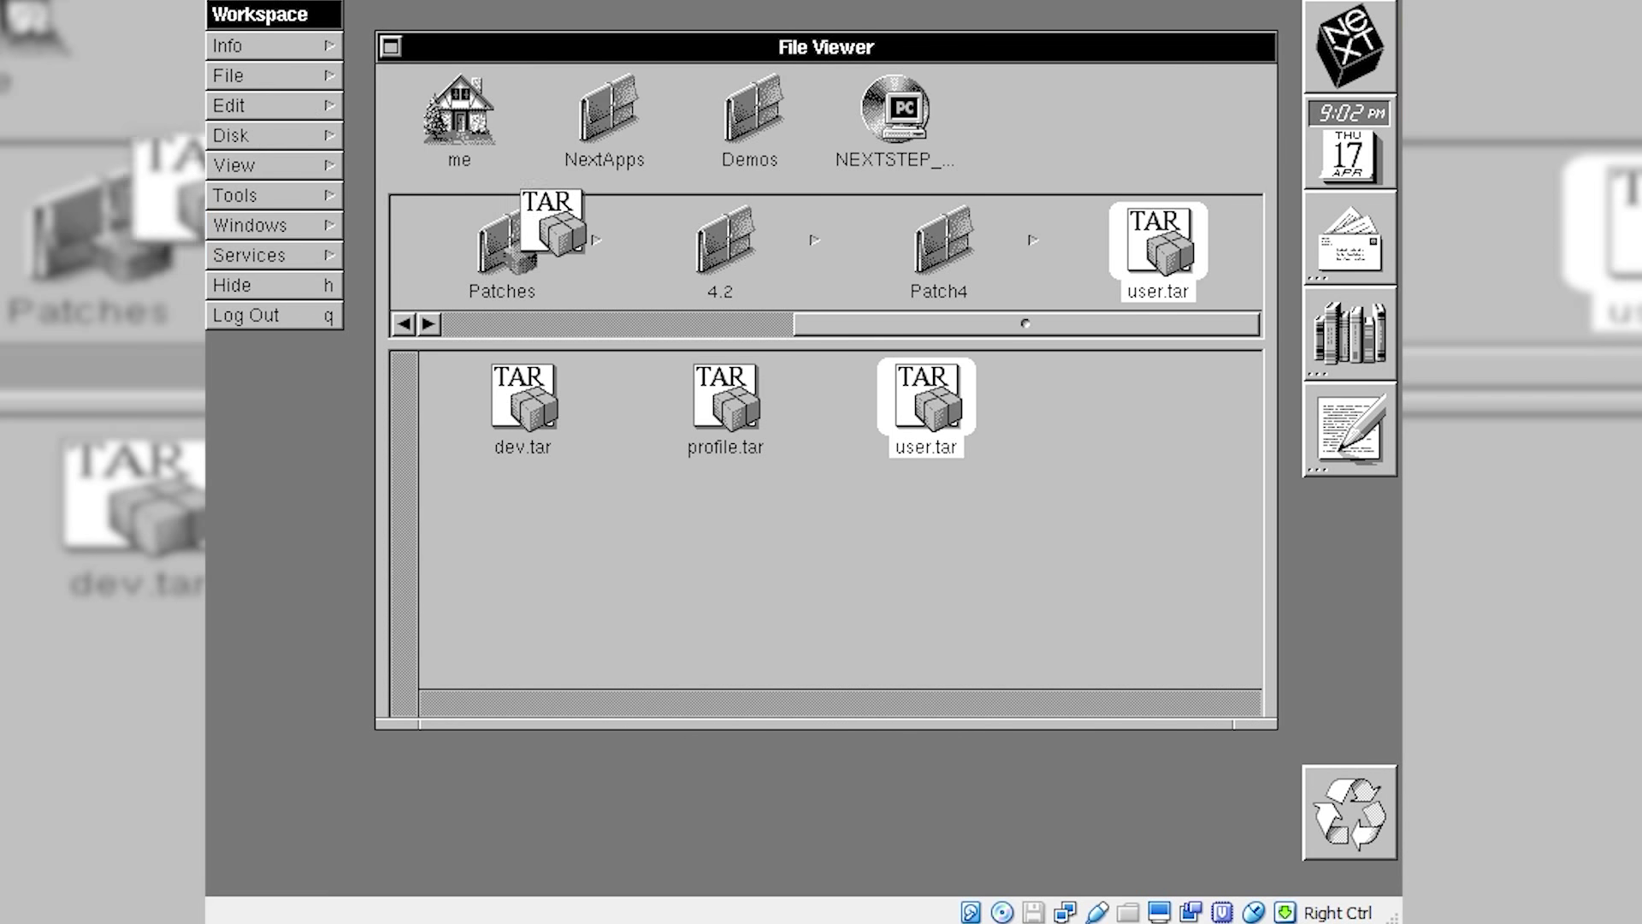
{"action": "left_click_drag", "start_coordinate": [534, 220], "coordinate": [492, 153]}
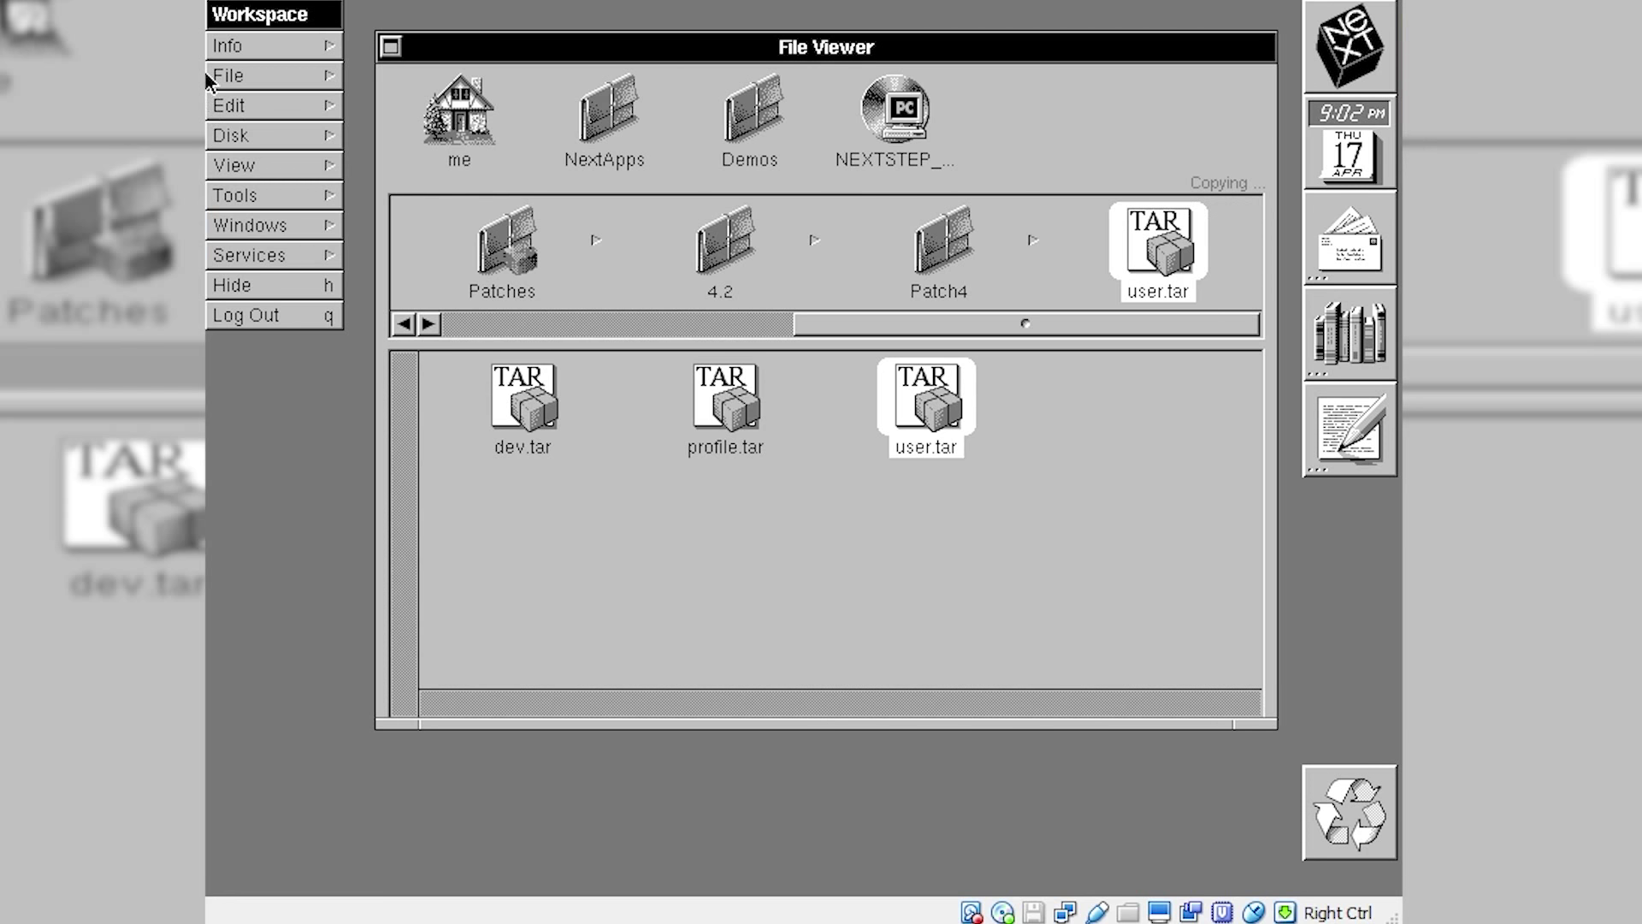
Show the me home folder and unarchive user.tar there.
{"action": "left_click", "coordinate": [455, 135]}
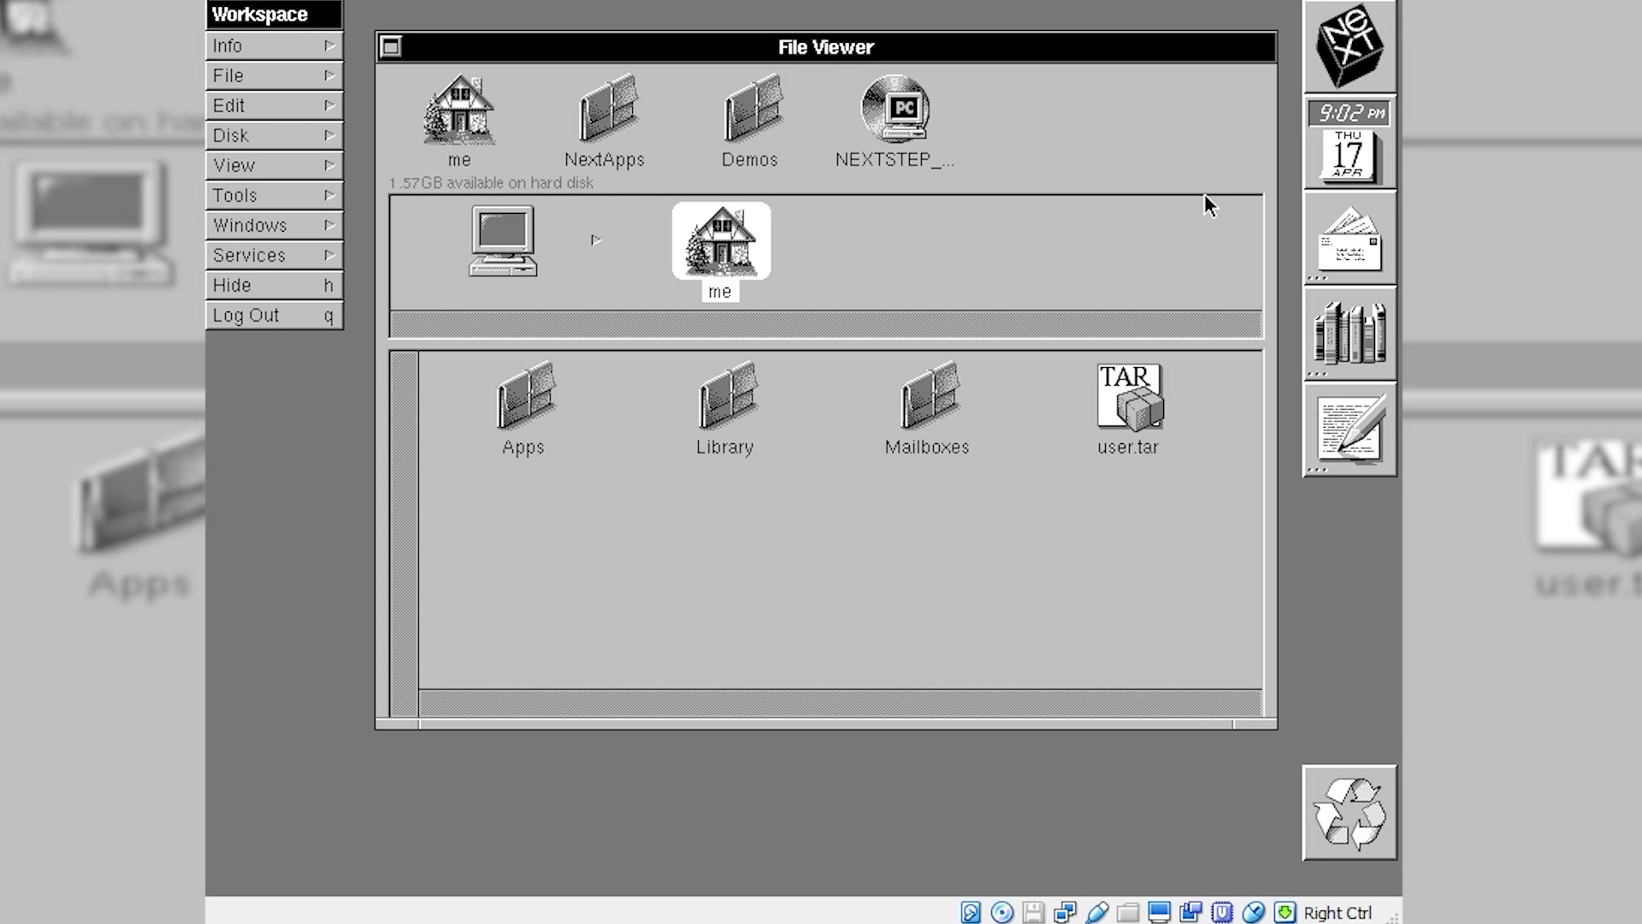
{"action": "double_click", "coordinate": [1155, 413]}
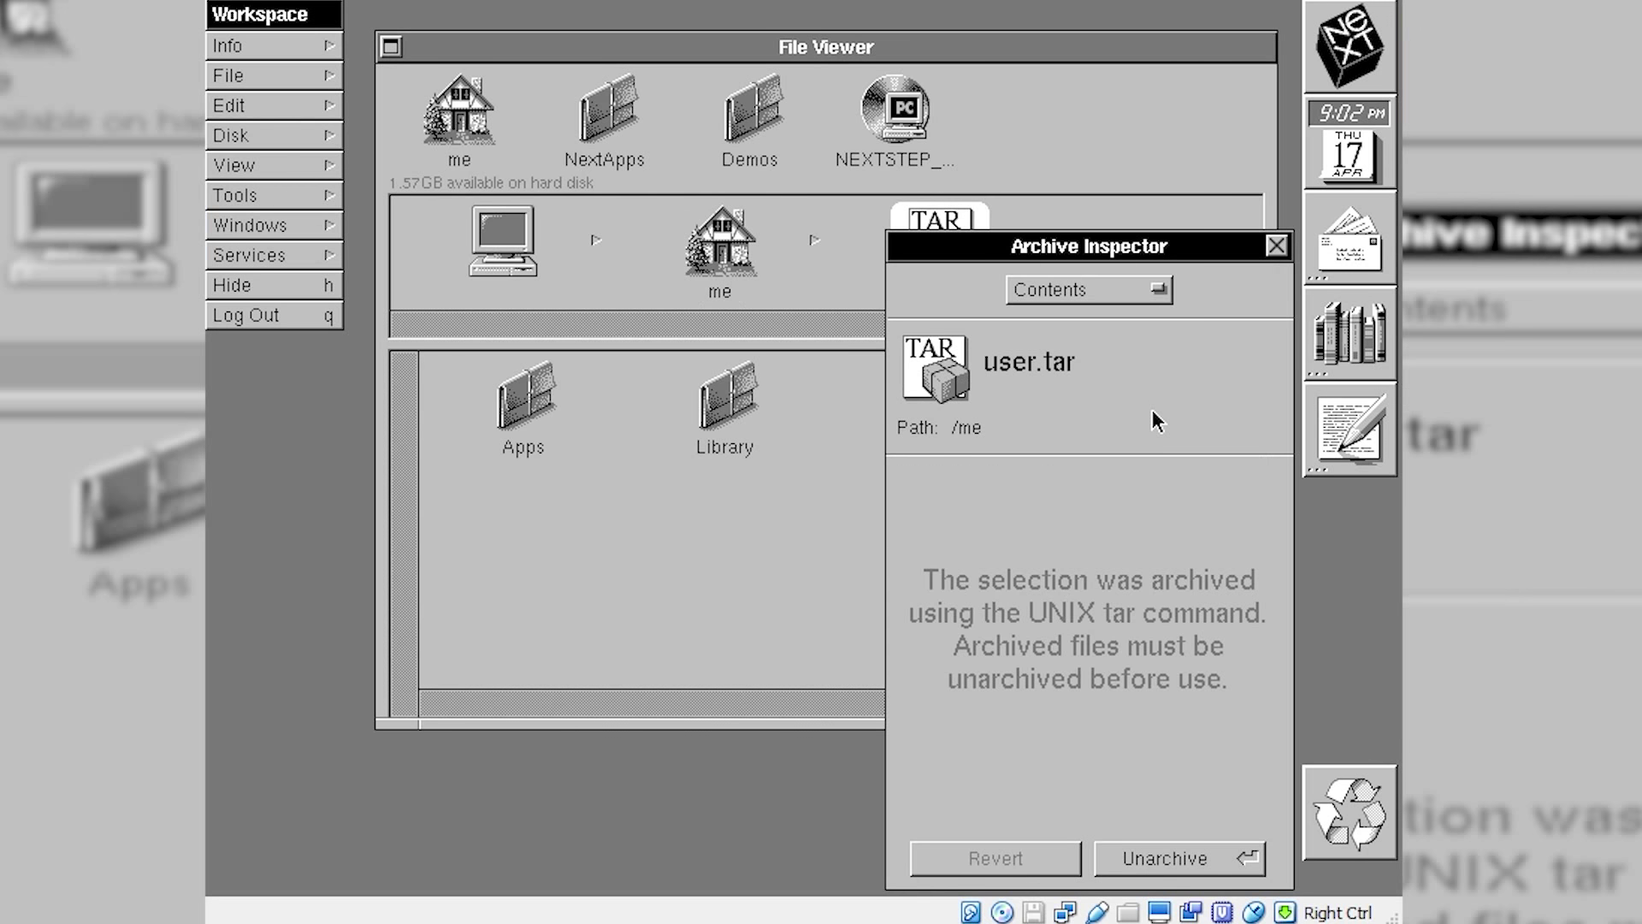
{"action": "left_click", "coordinate": [1180, 858]}
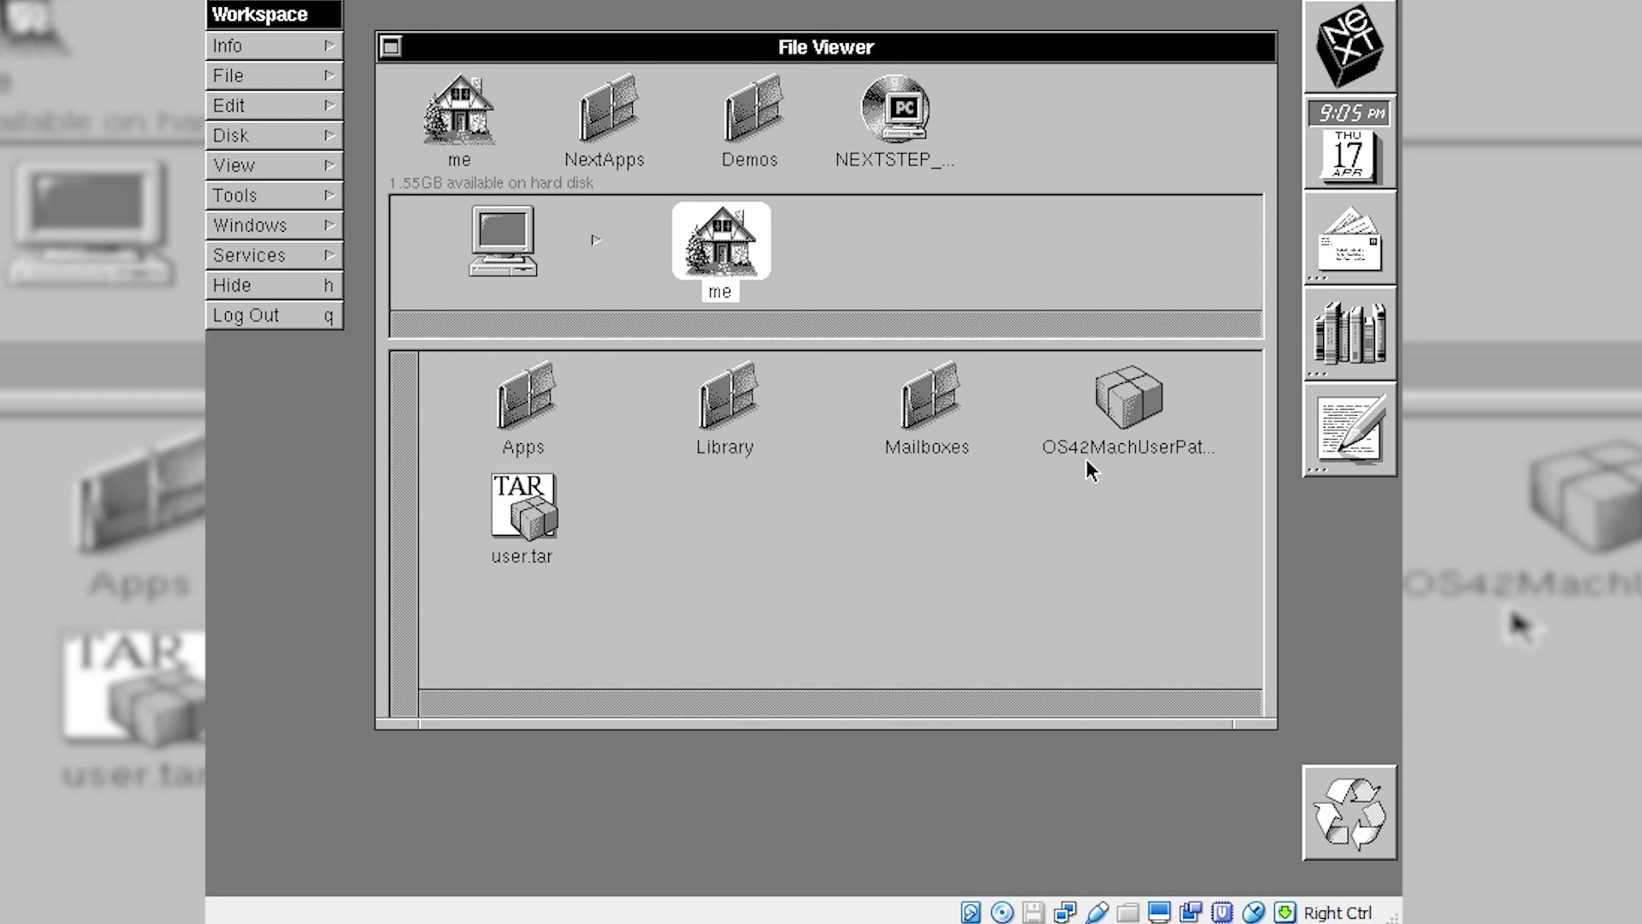
View the package information of OS42MachUserPatch4.pkg in Installer, quit Installer and deselect the package.
{"action": "left_click", "coordinate": [1116, 427]}
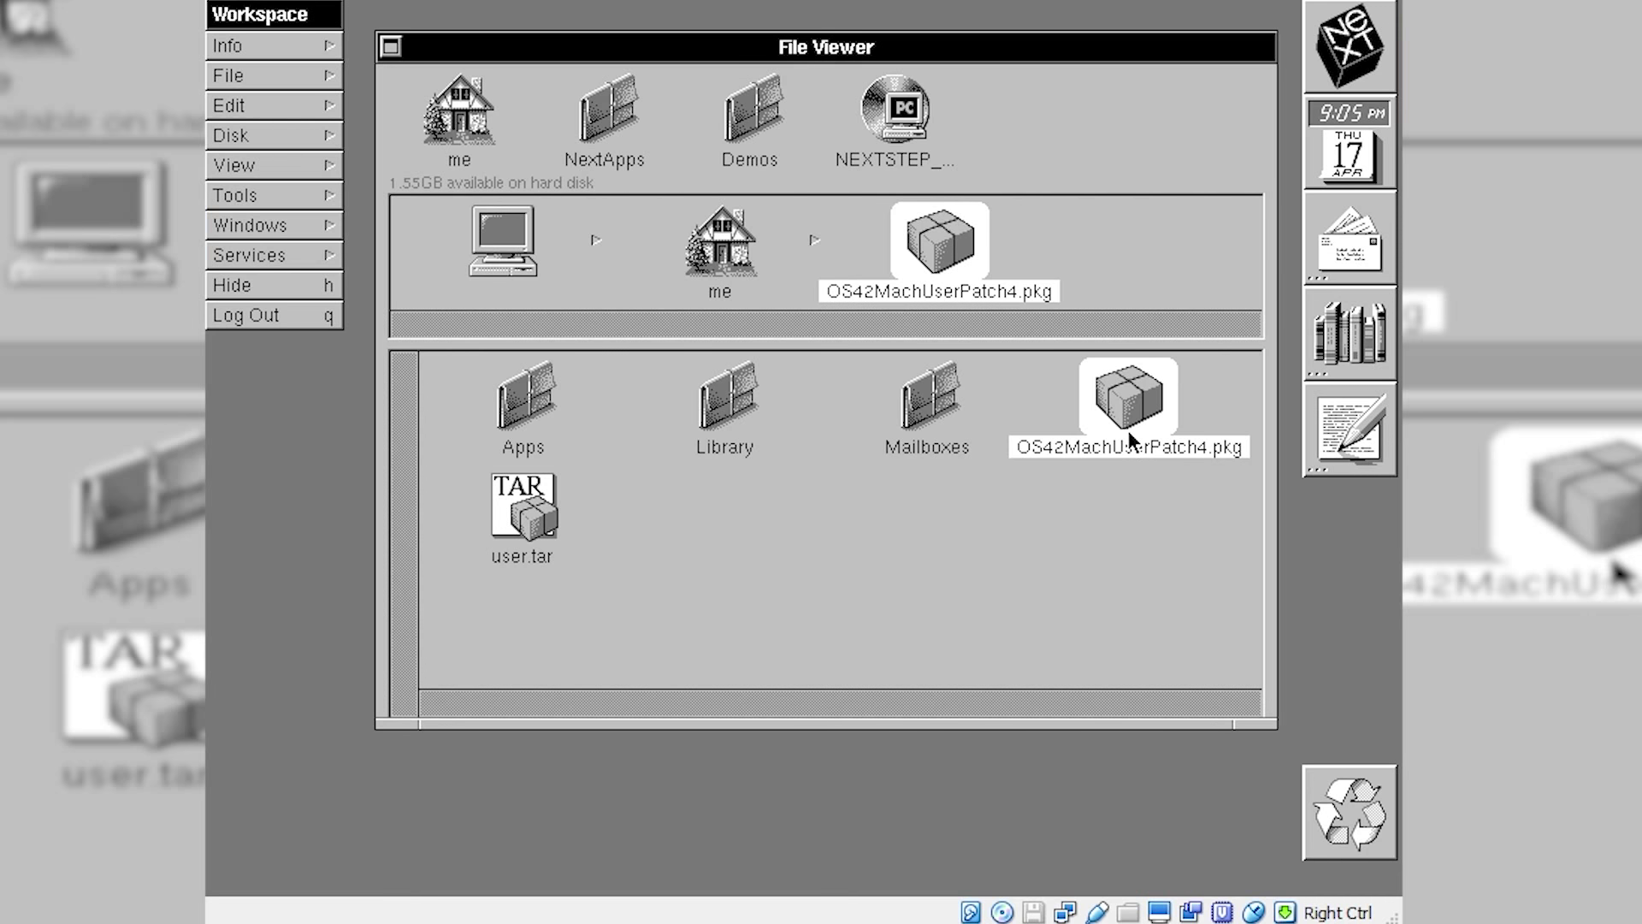
{"action": "double_click", "coordinate": [1129, 432]}
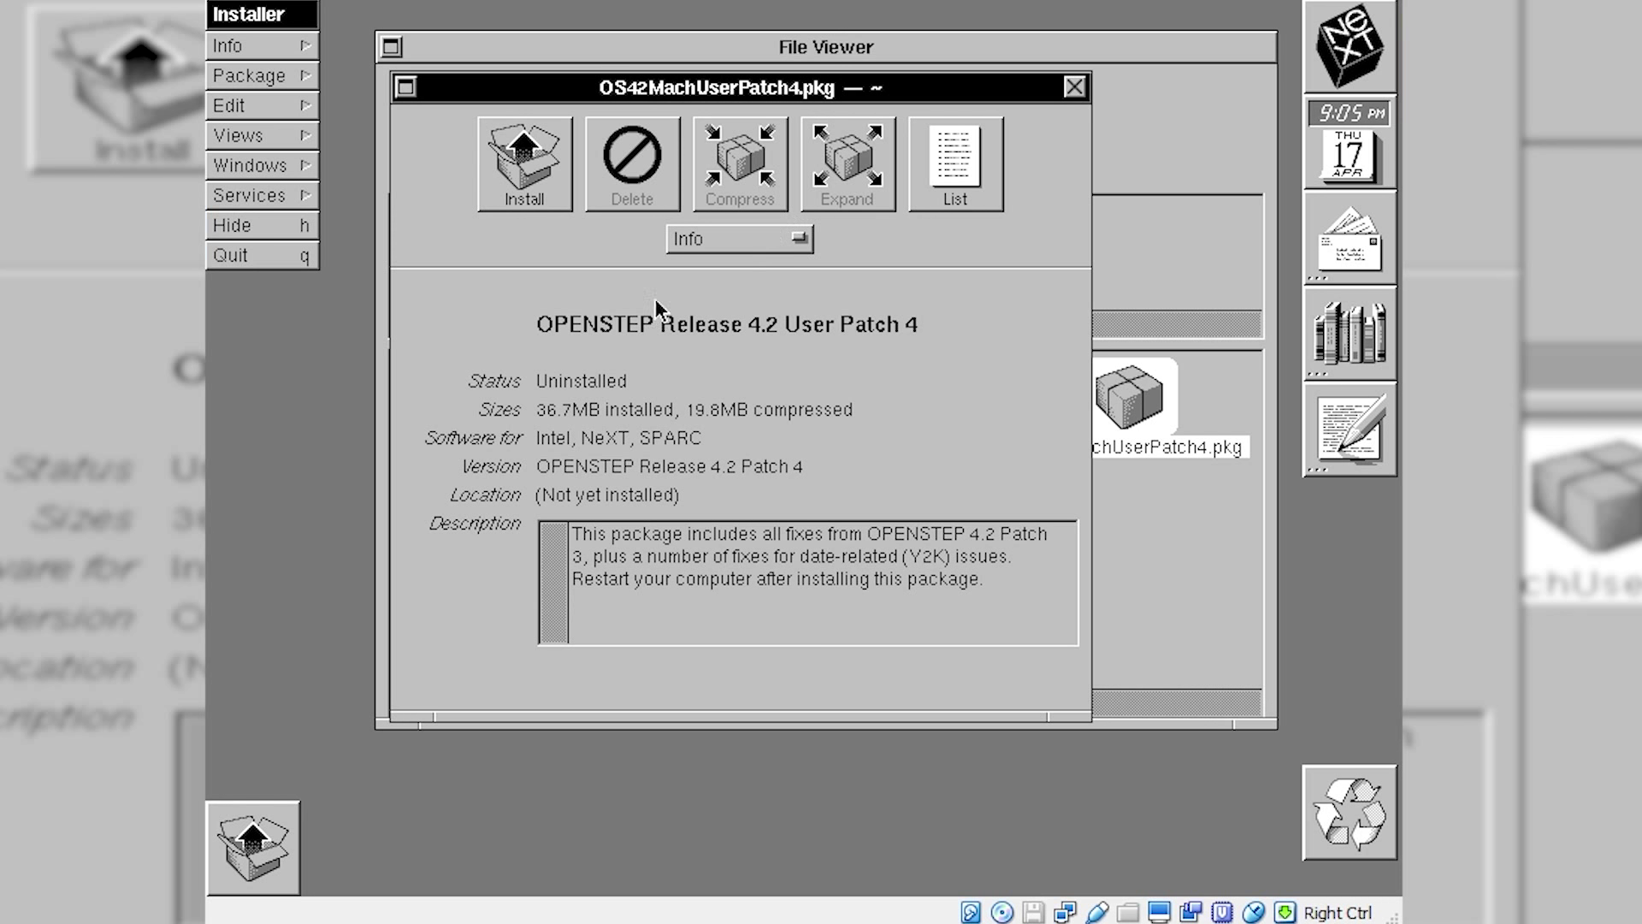
{"action": "left_click", "coordinate": [299, 256]}
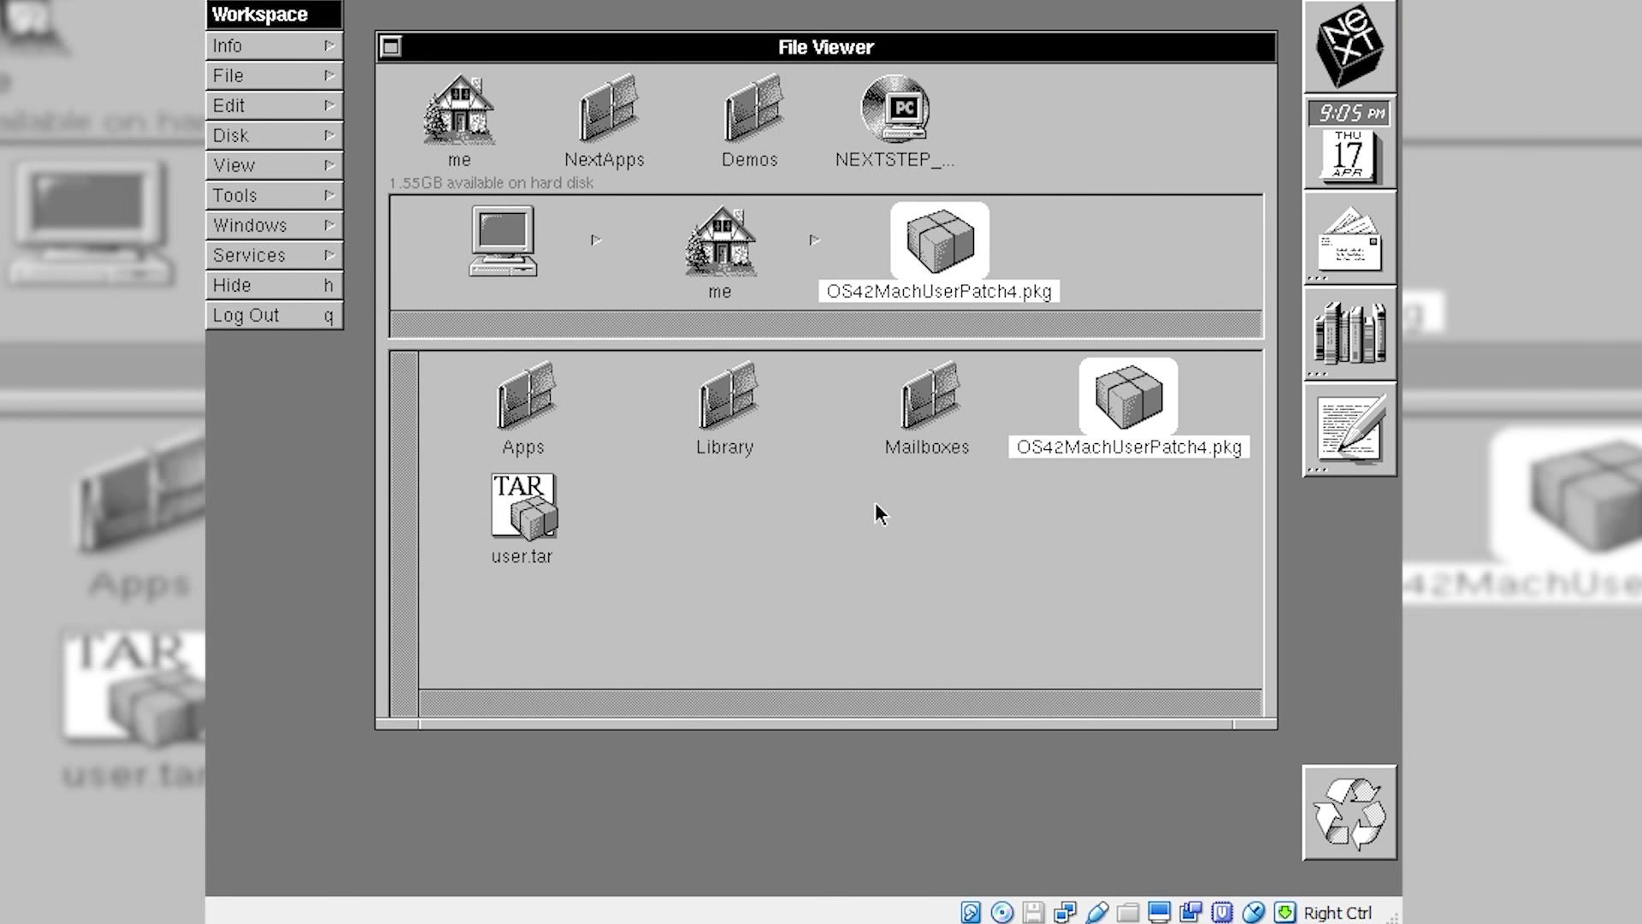
{"action": "left_click", "coordinate": [980, 532]}
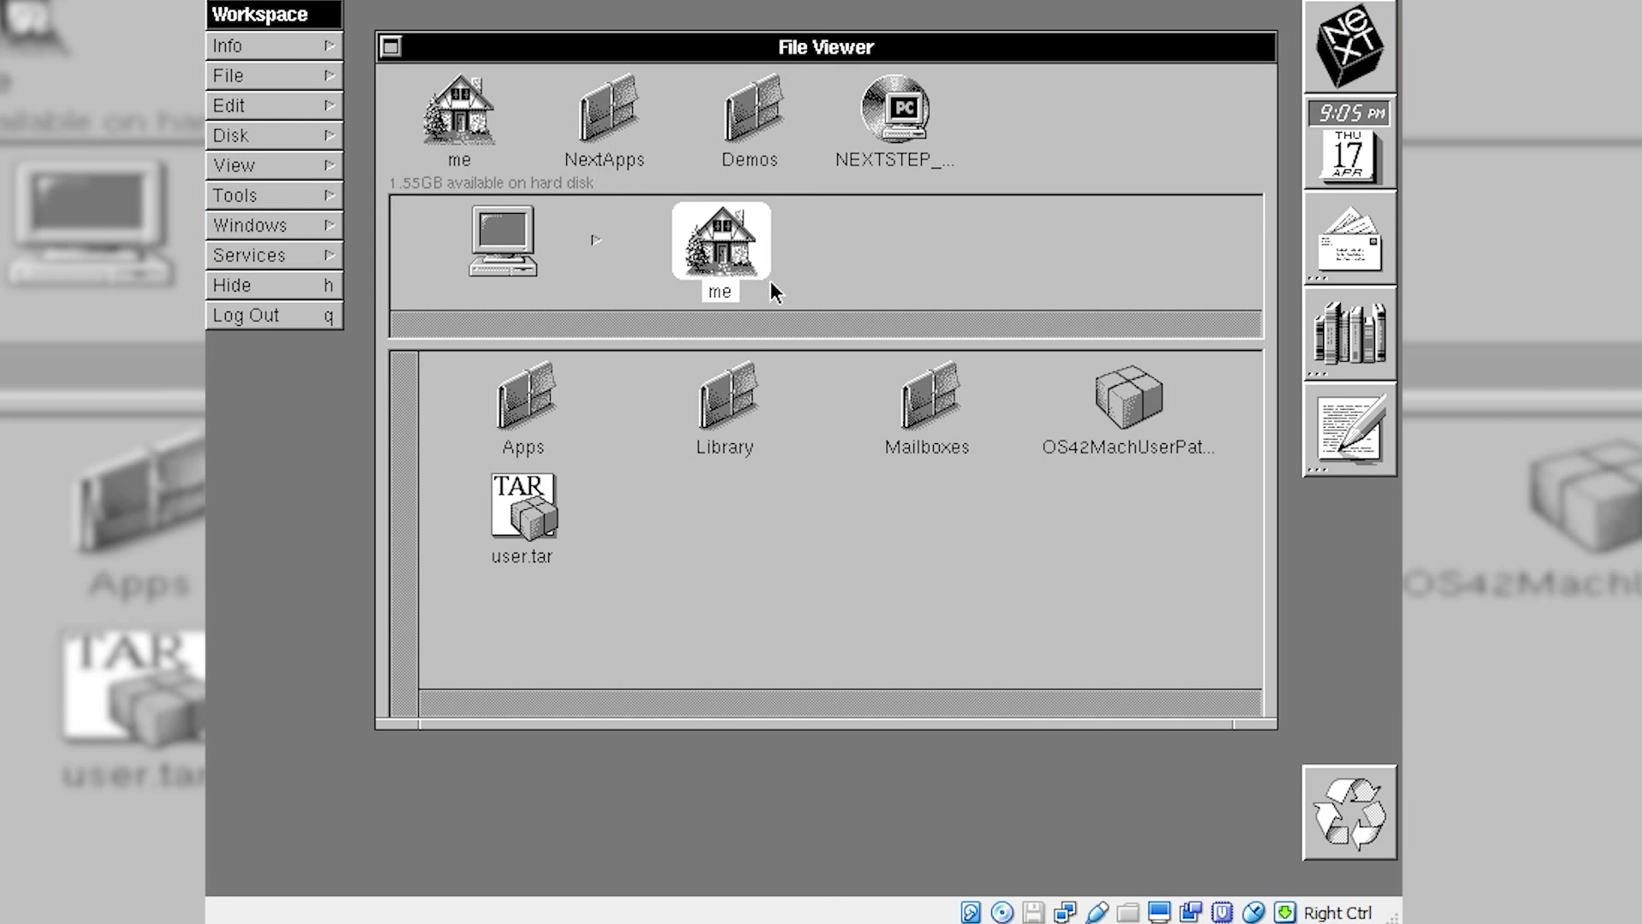
Launch Terminal.app from NextApps, place its window lower over the File Viewer and switch to the superuser with su -.
{"action": "left_click", "coordinate": [609, 120]}
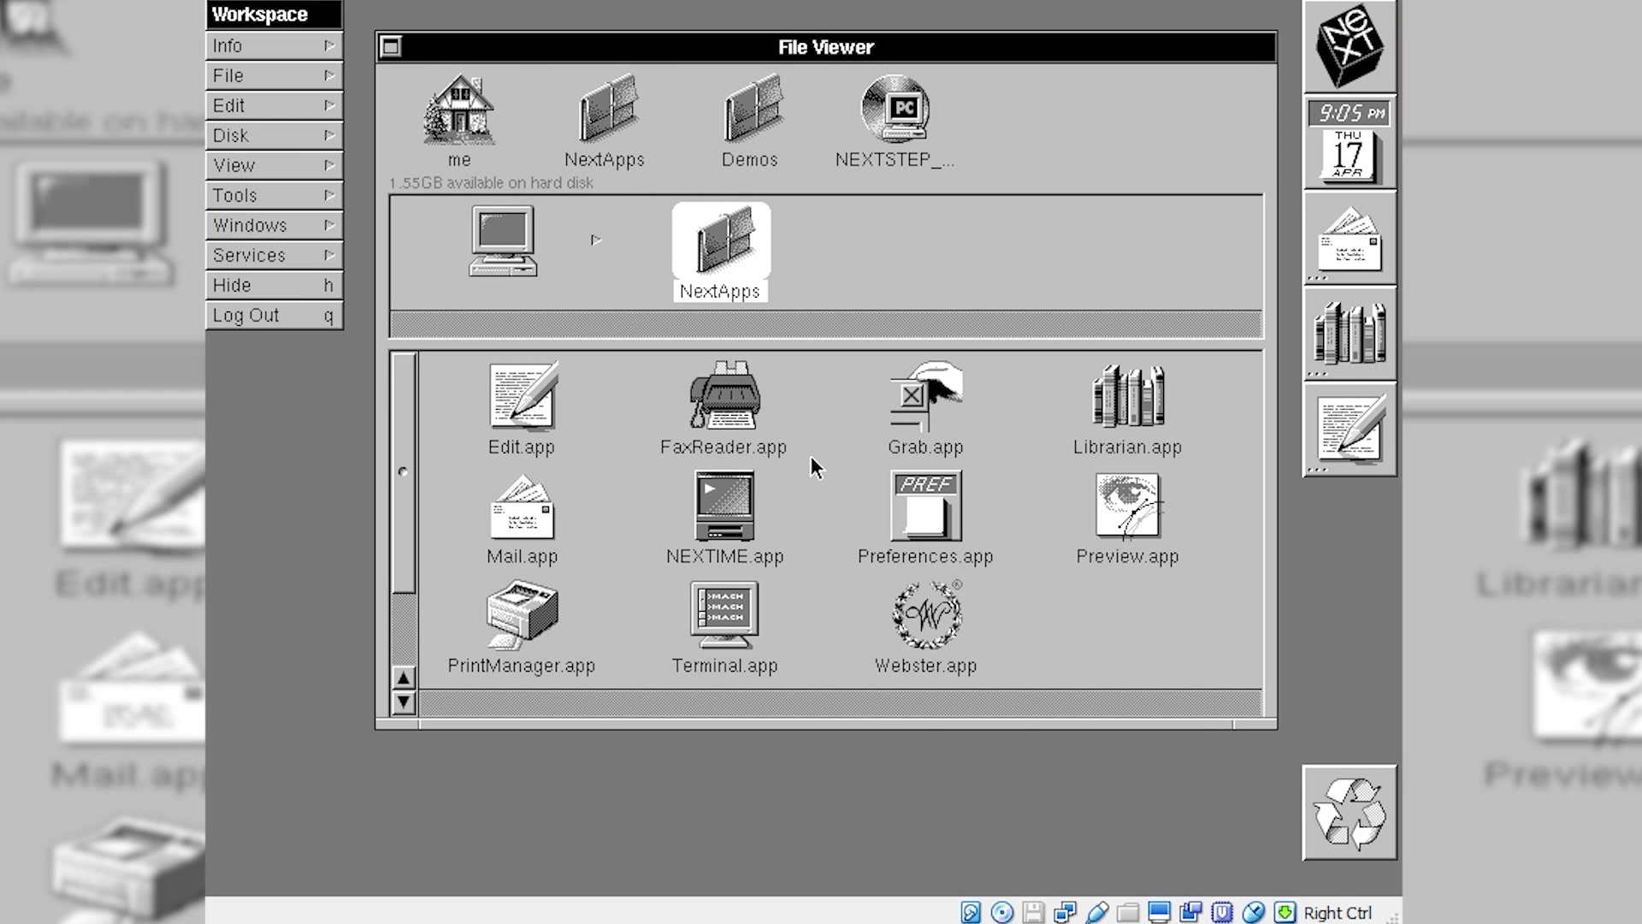
{"action": "double_click", "coordinate": [727, 618]}
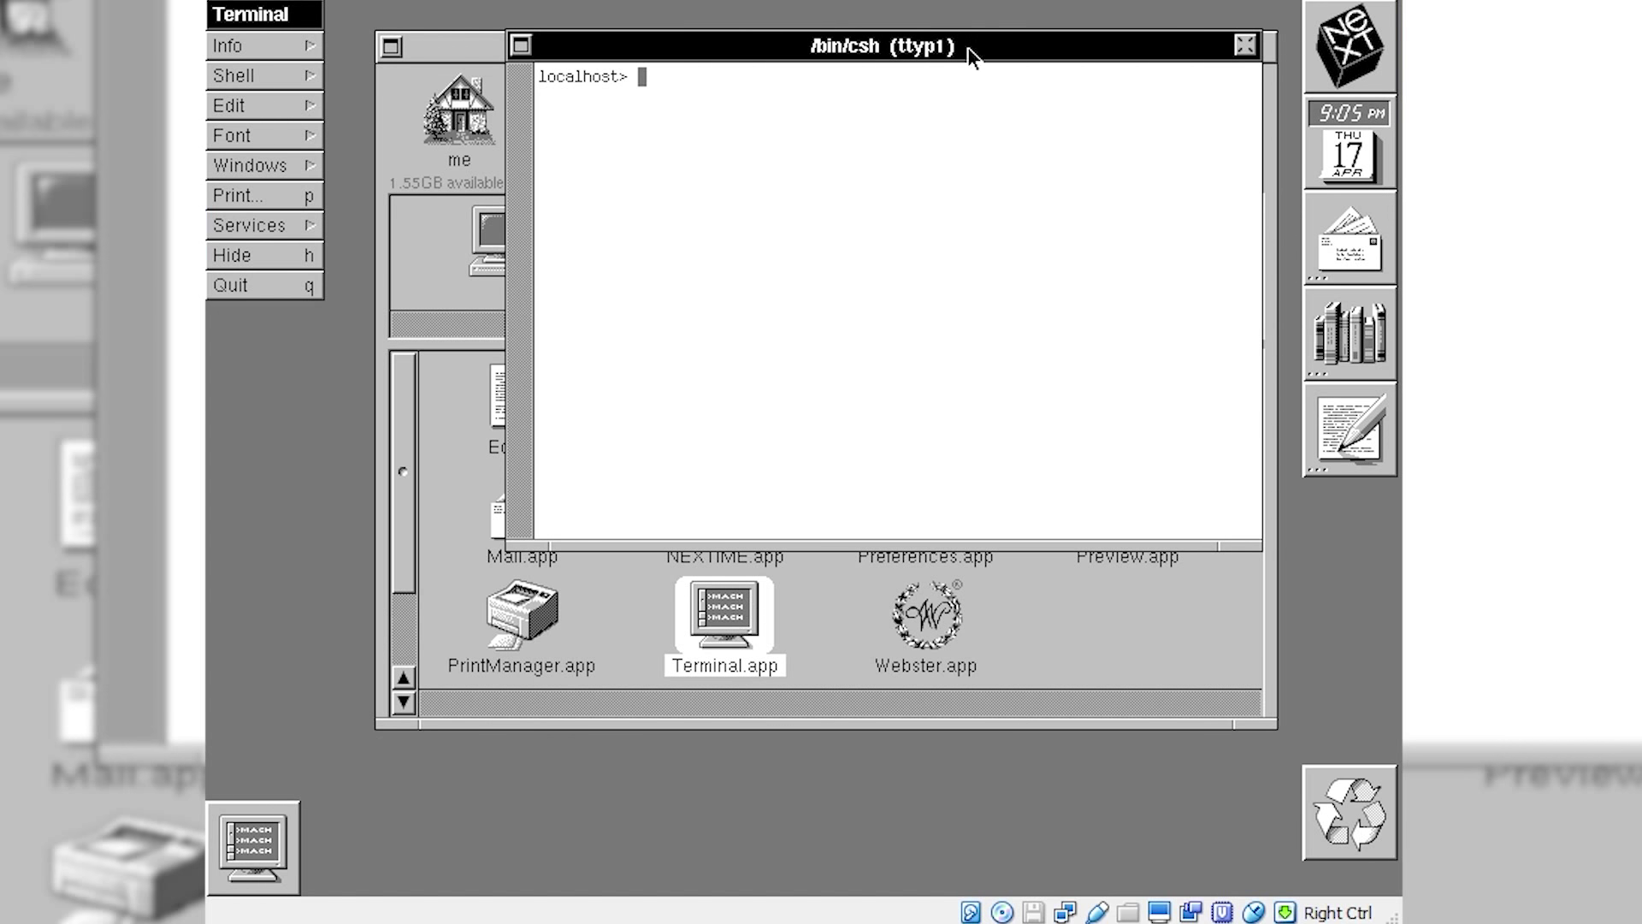
{"action": "left_click_drag", "start_coordinate": [967, 48], "coordinate": [906, 302]}
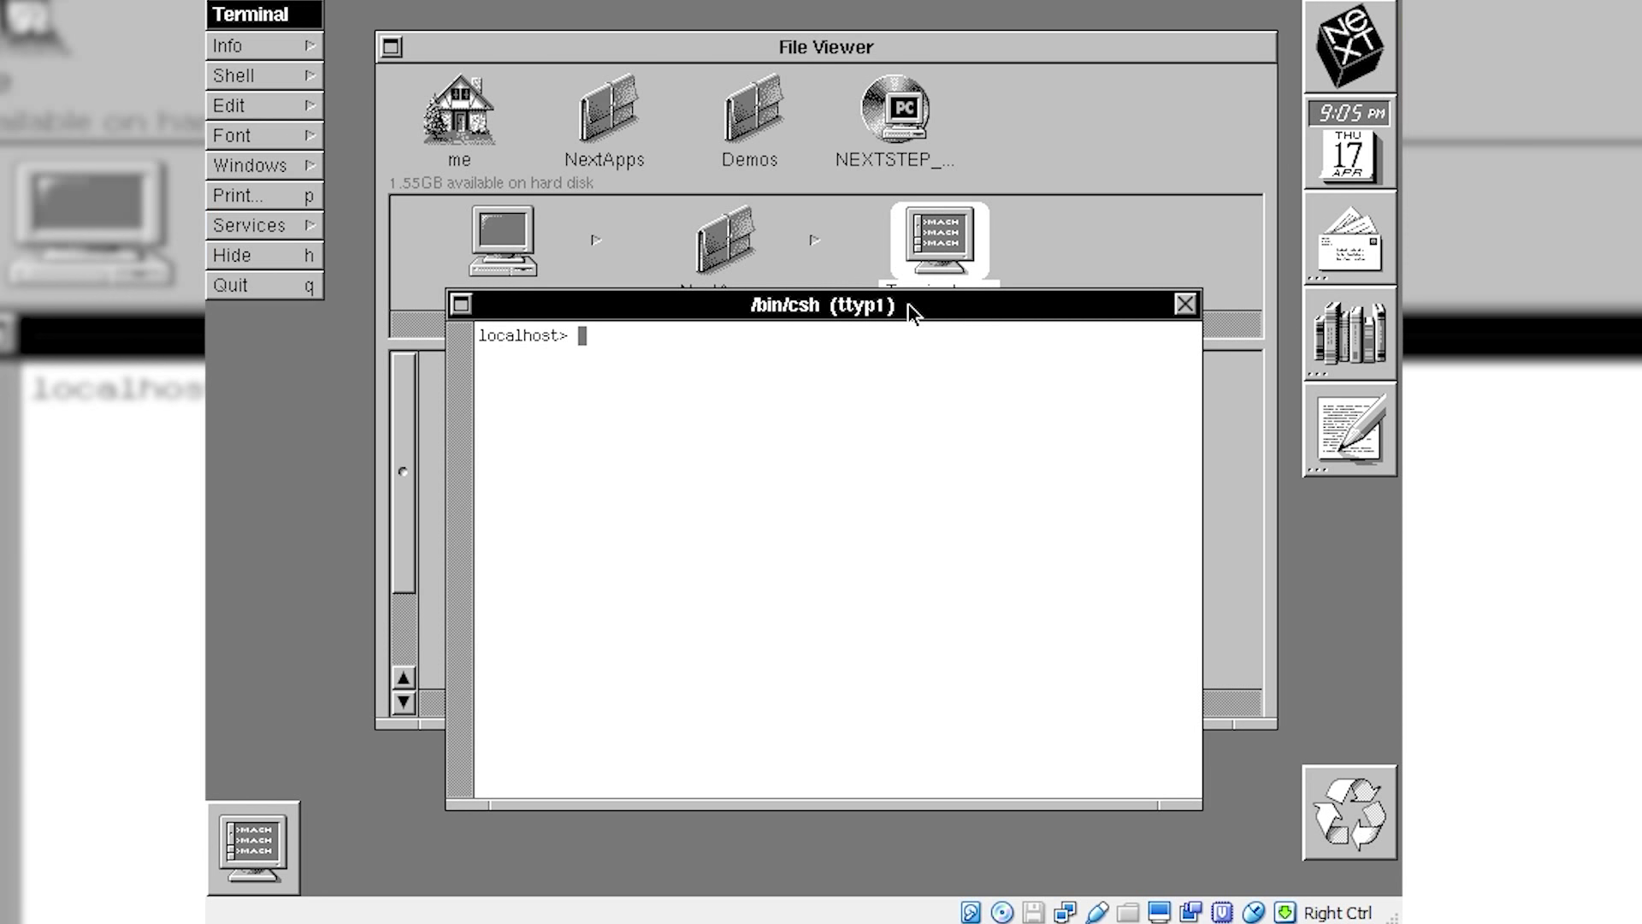
{"action": "type", "text": "su -"}
{"action": "key", "text": "Return"}
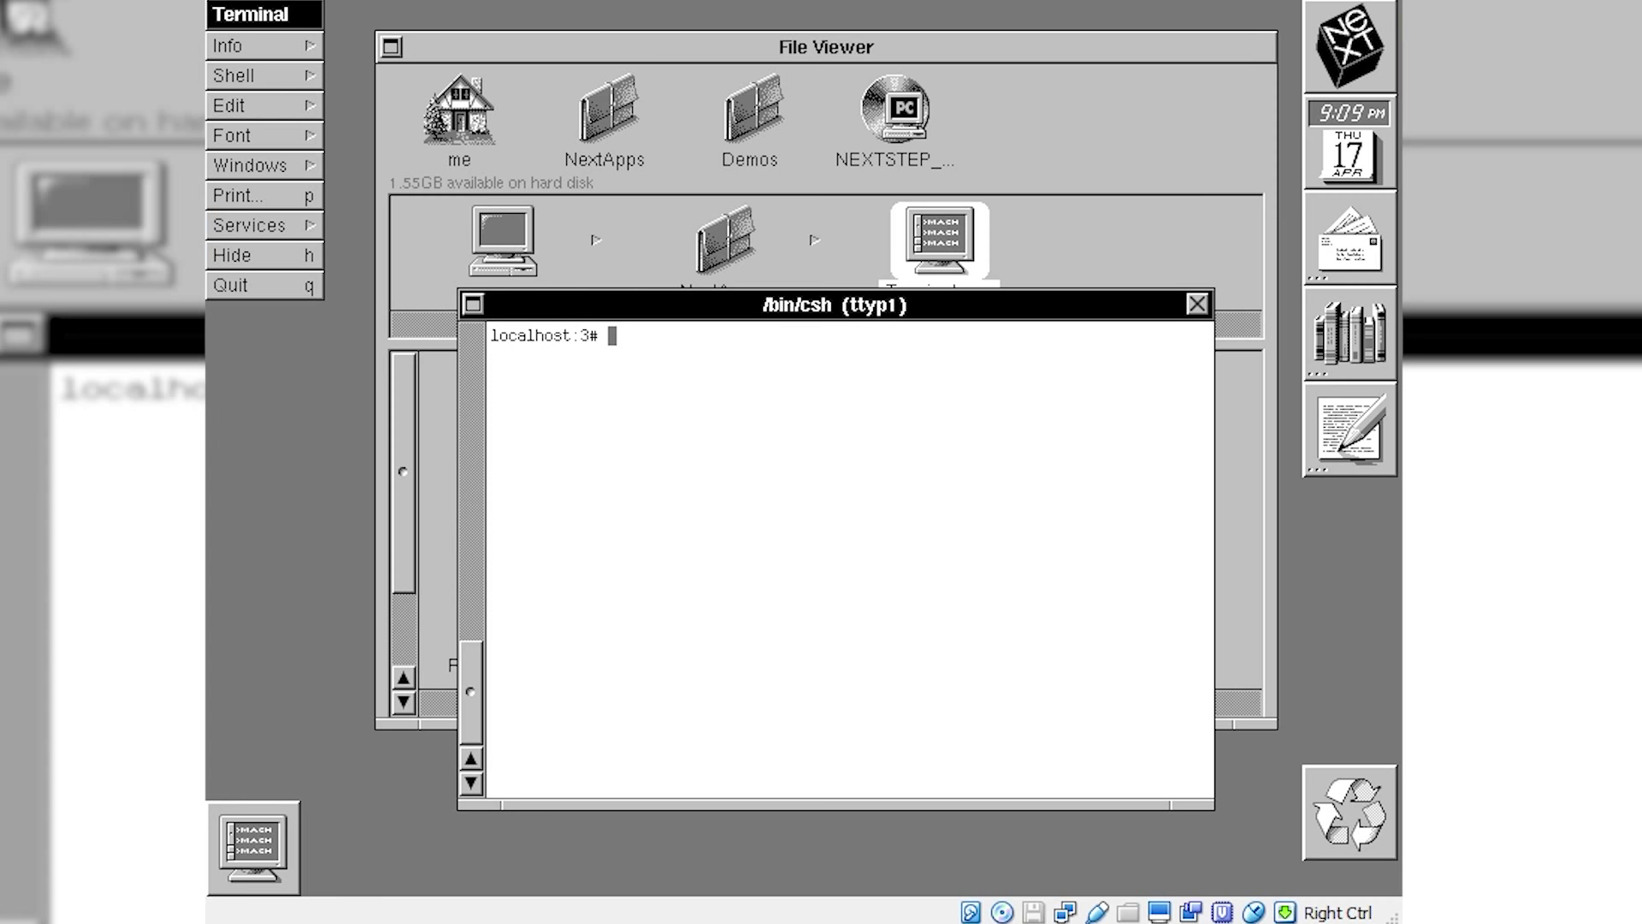
Change from the root directory into the me directory, listing the contents of both with ls.
{"action": "type", "text": "ls"}
{"action": "key", "text": "Return"}
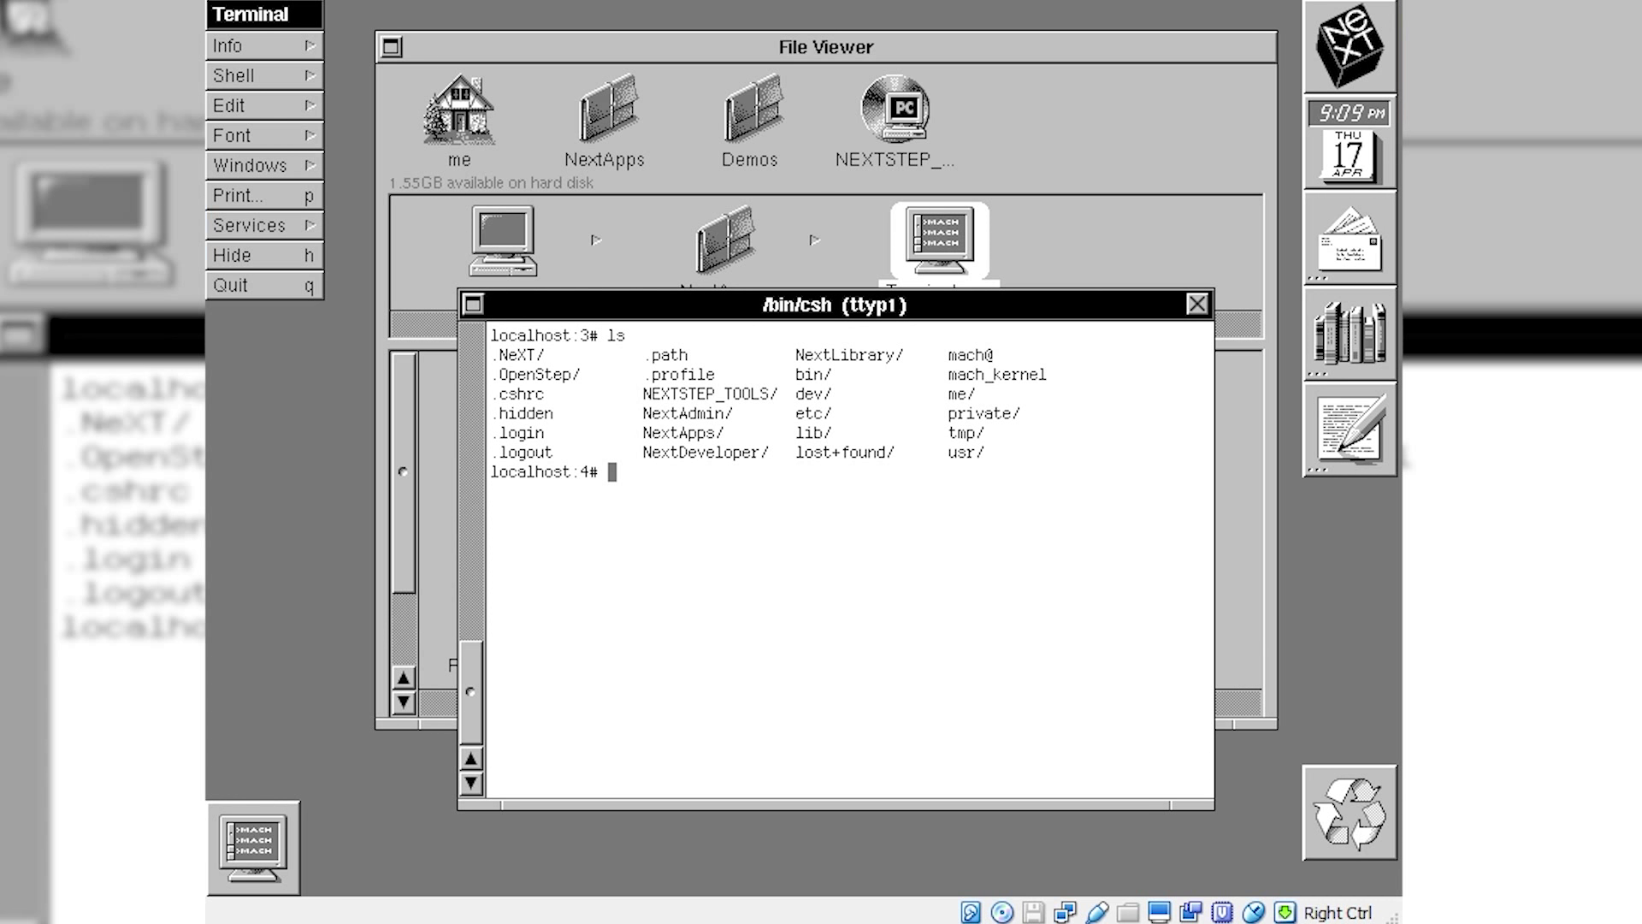
{"action": "type", "text": "cd me"}
{"action": "key", "text": "Return"}
{"action": "type", "text": "ls"}
{"action": "key", "text": "Return"}
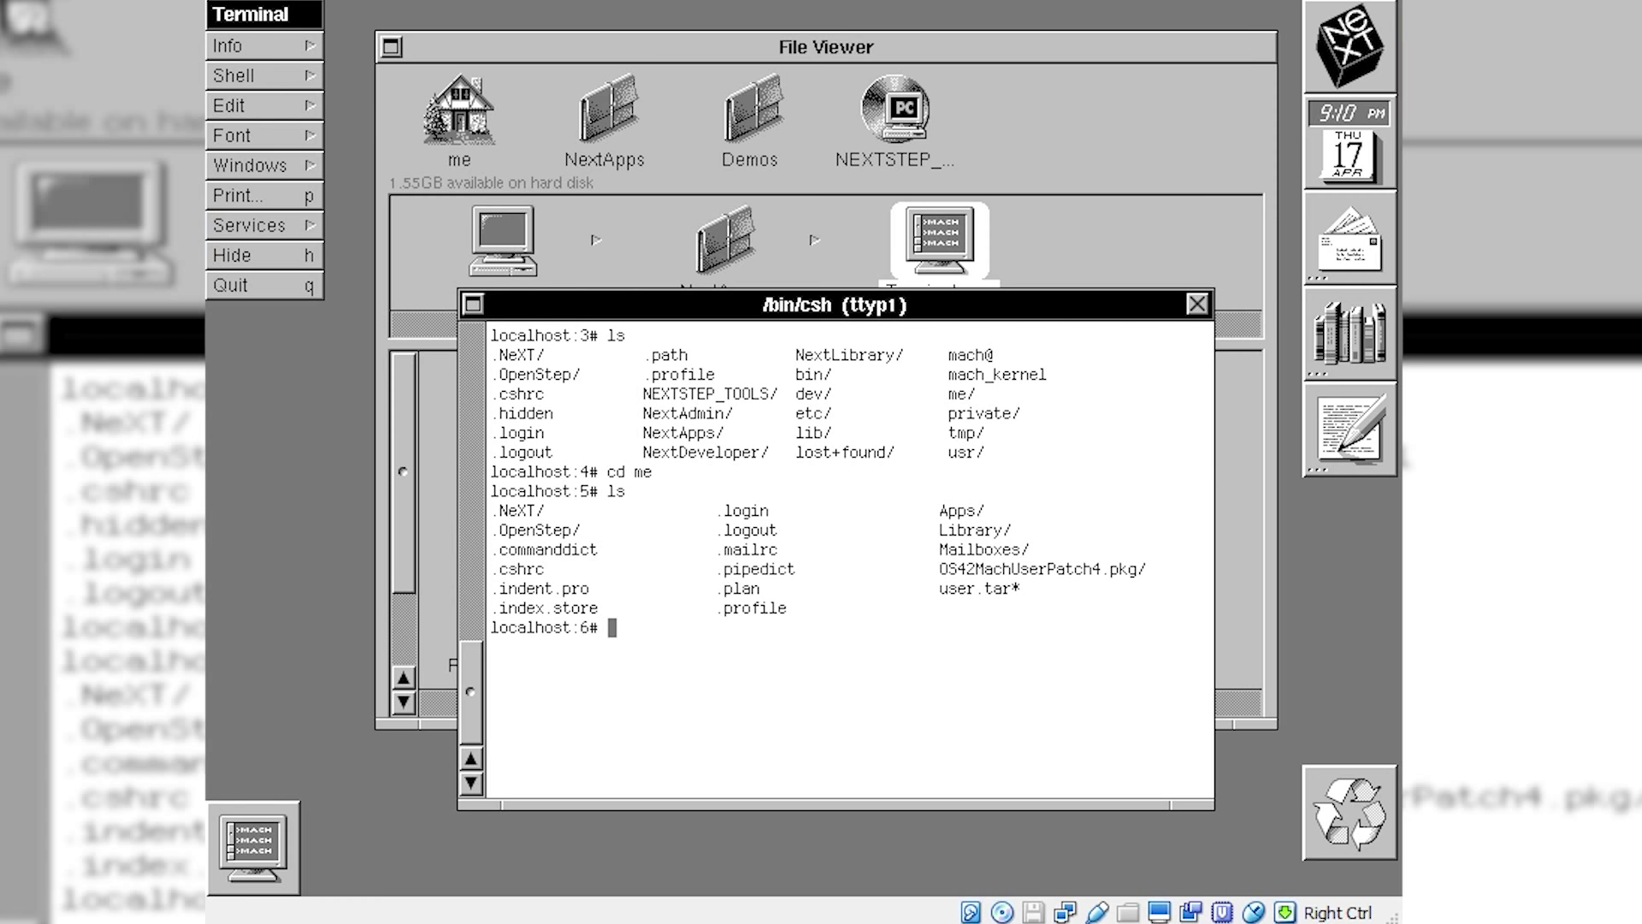
Launch Installer with root rights on the patch package by running /NextAdmin/Installer.app/Installer OS42MachUserPatch4.pkg.
{"action": "type", "text": "/NextAdmin/Installer"}
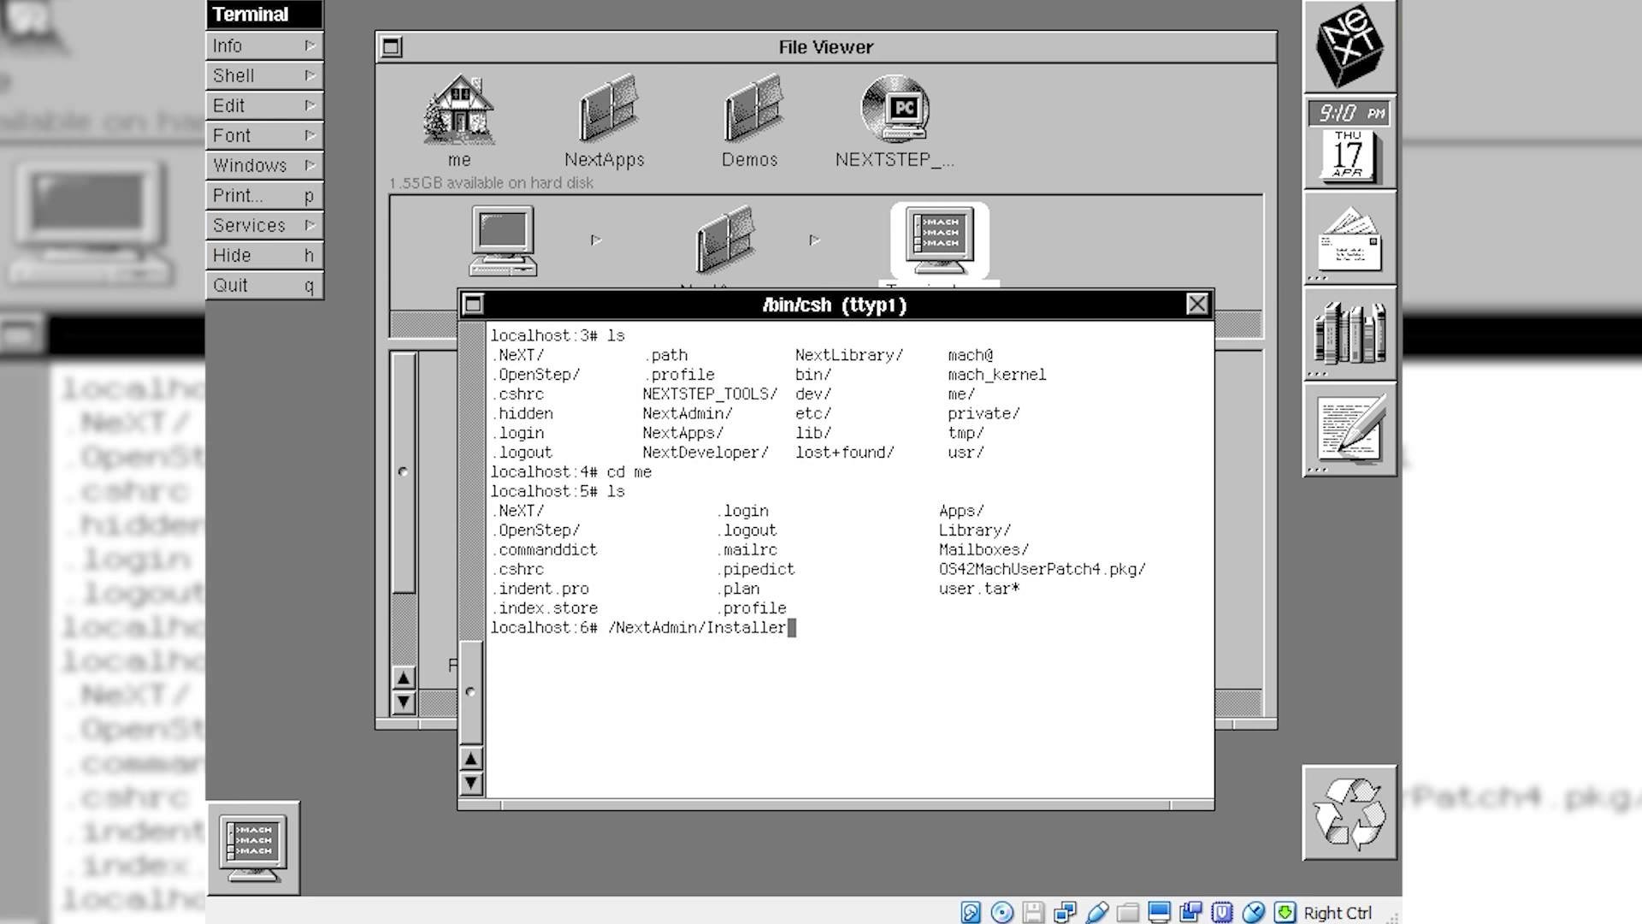
{"action": "type", "text": ".app/Installer OS"}
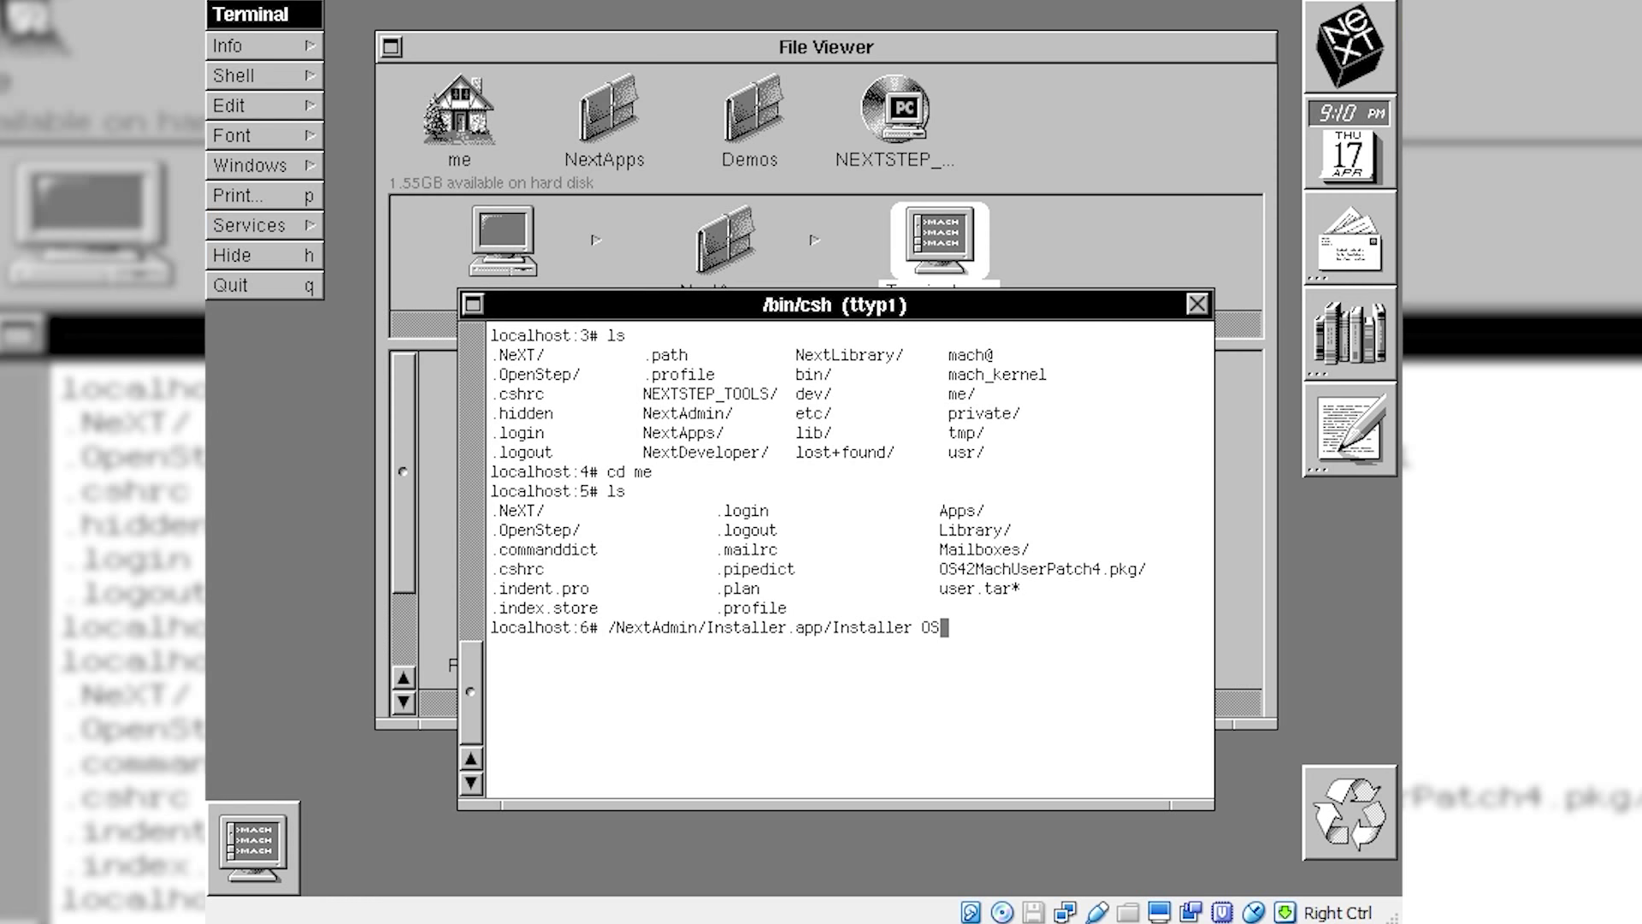
{"action": "type", "text": "42MachUserPat"}
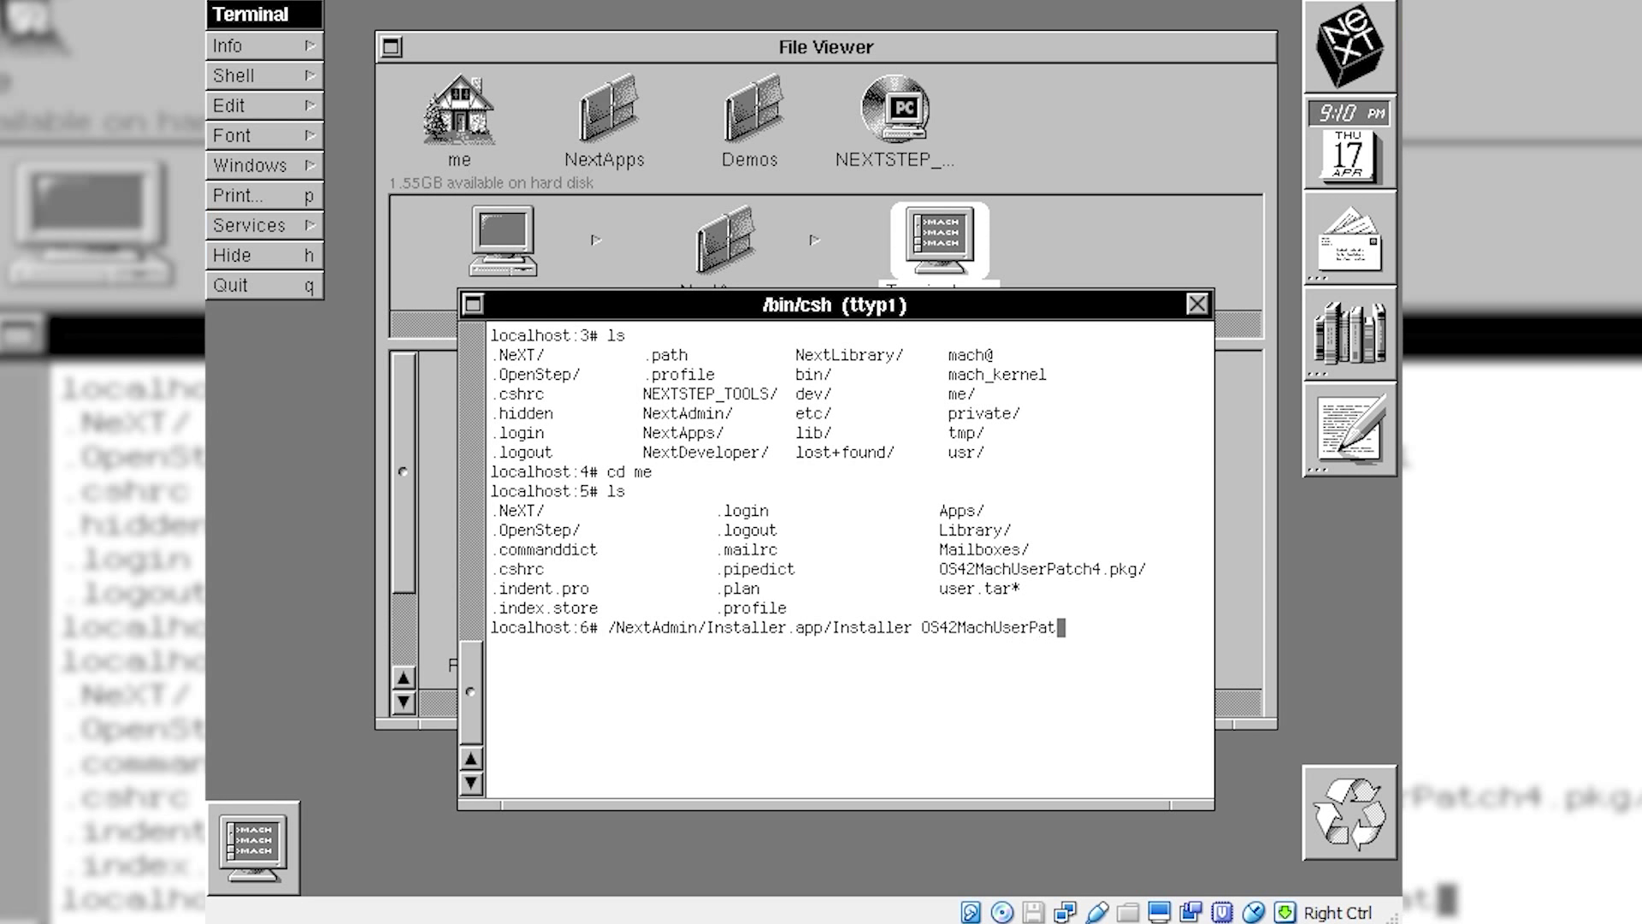
{"action": "type", "text": "ch4.pkg"}
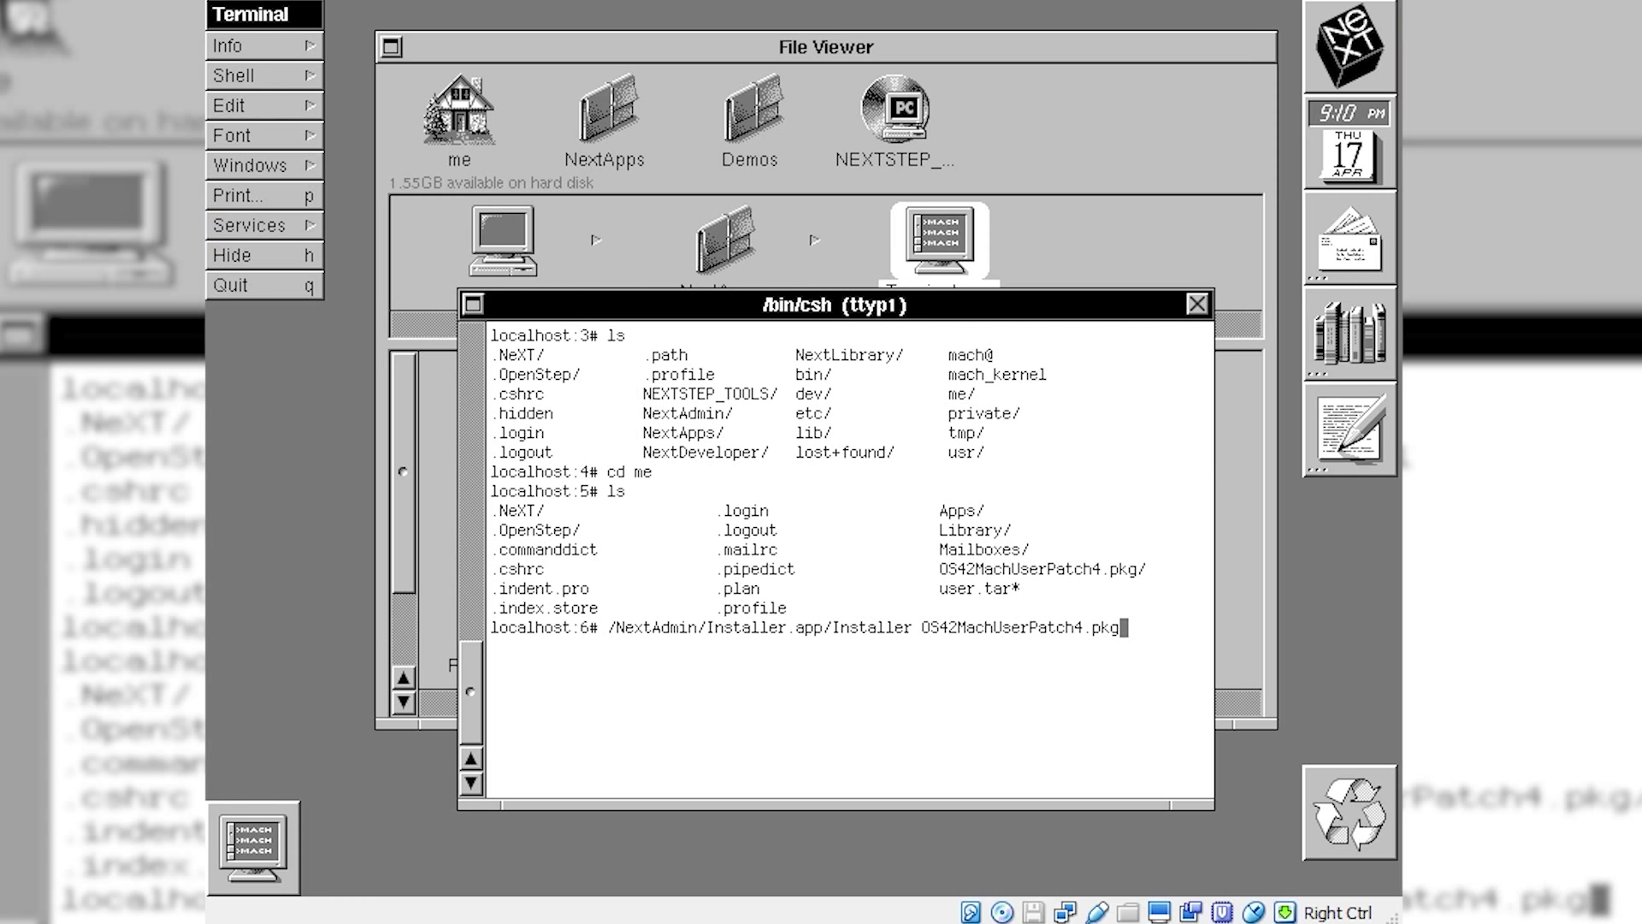
{"action": "key", "text": "Return"}
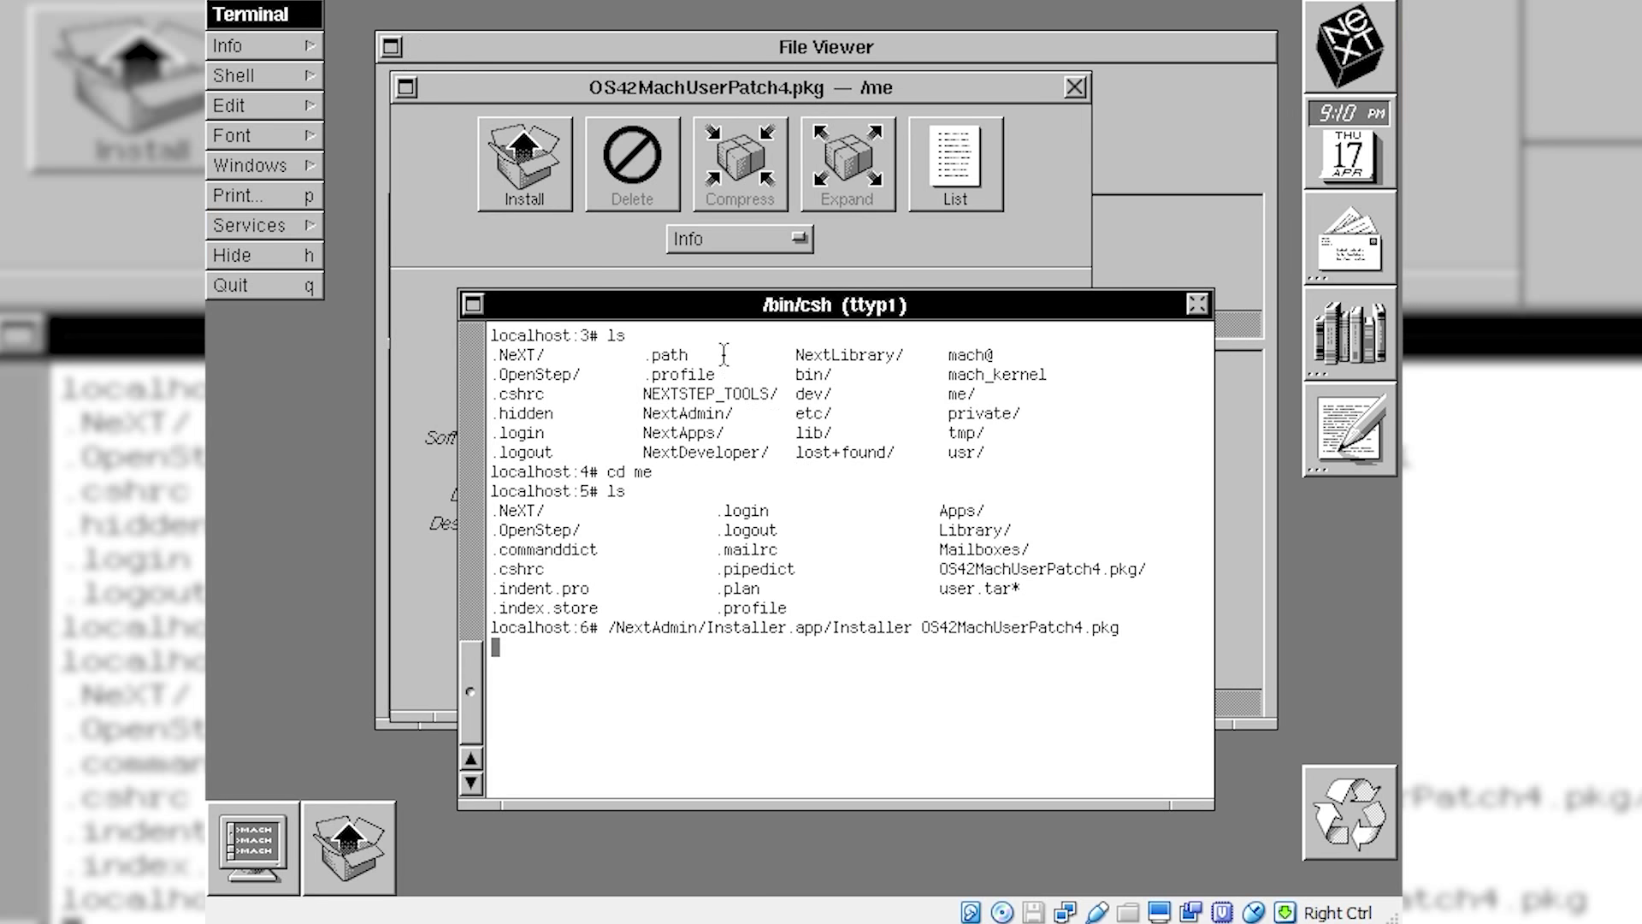
Install the OS42MachUserPatch4 package in / for Intel computers, allowing its programs to run and existing files to be overwritten.
{"action": "left_click", "coordinate": [509, 249]}
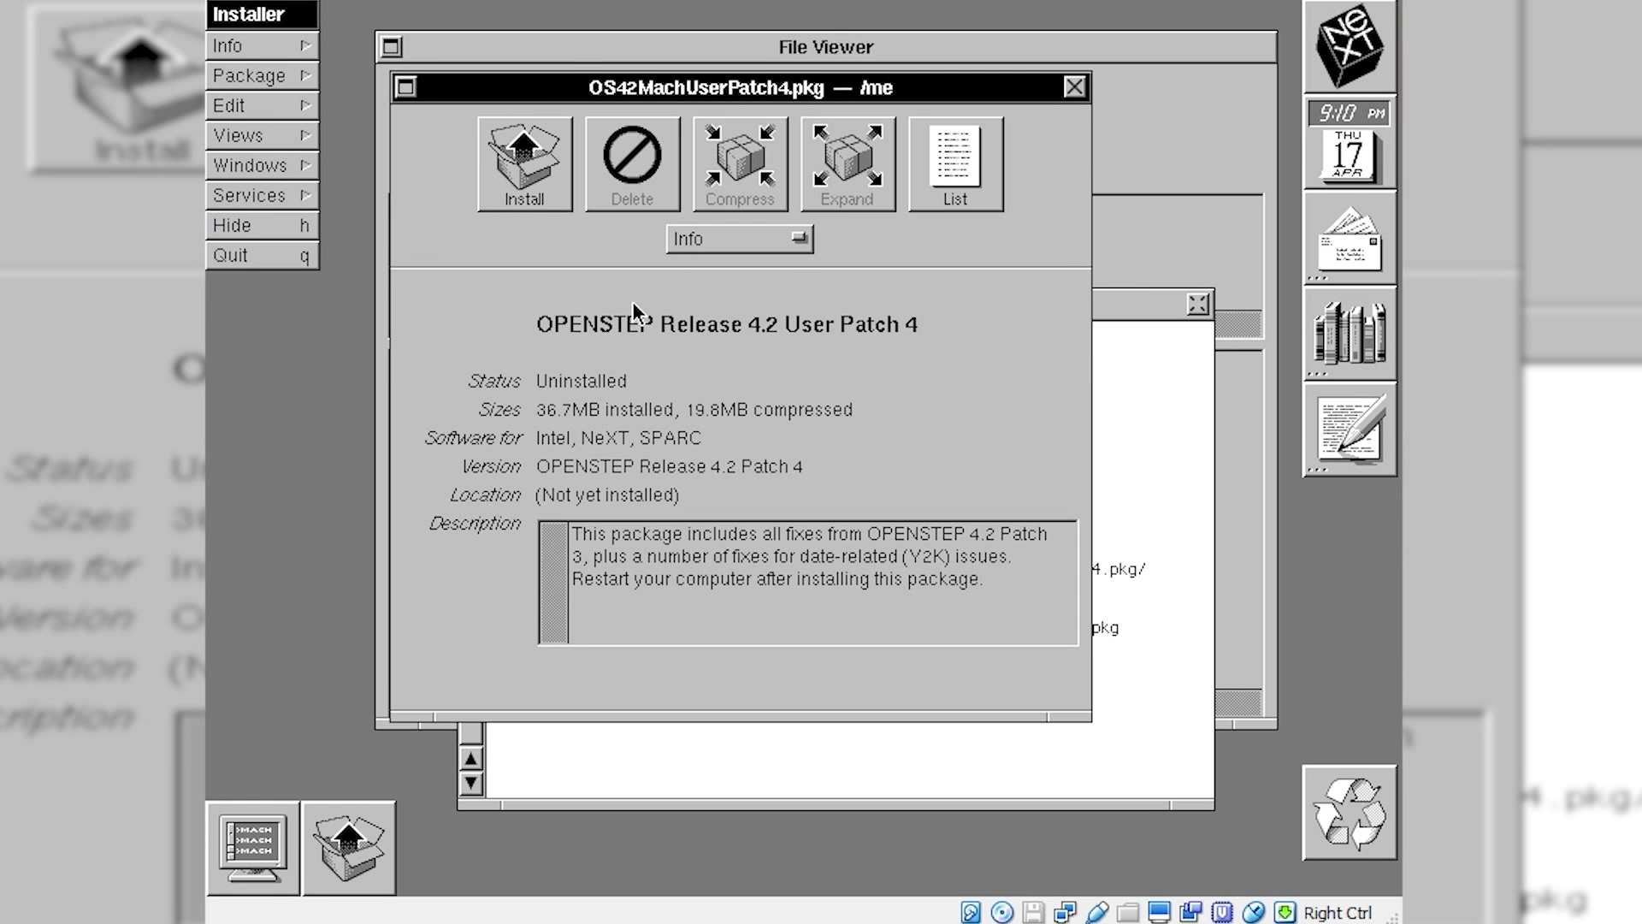
{"action": "left_click", "coordinate": [552, 192]}
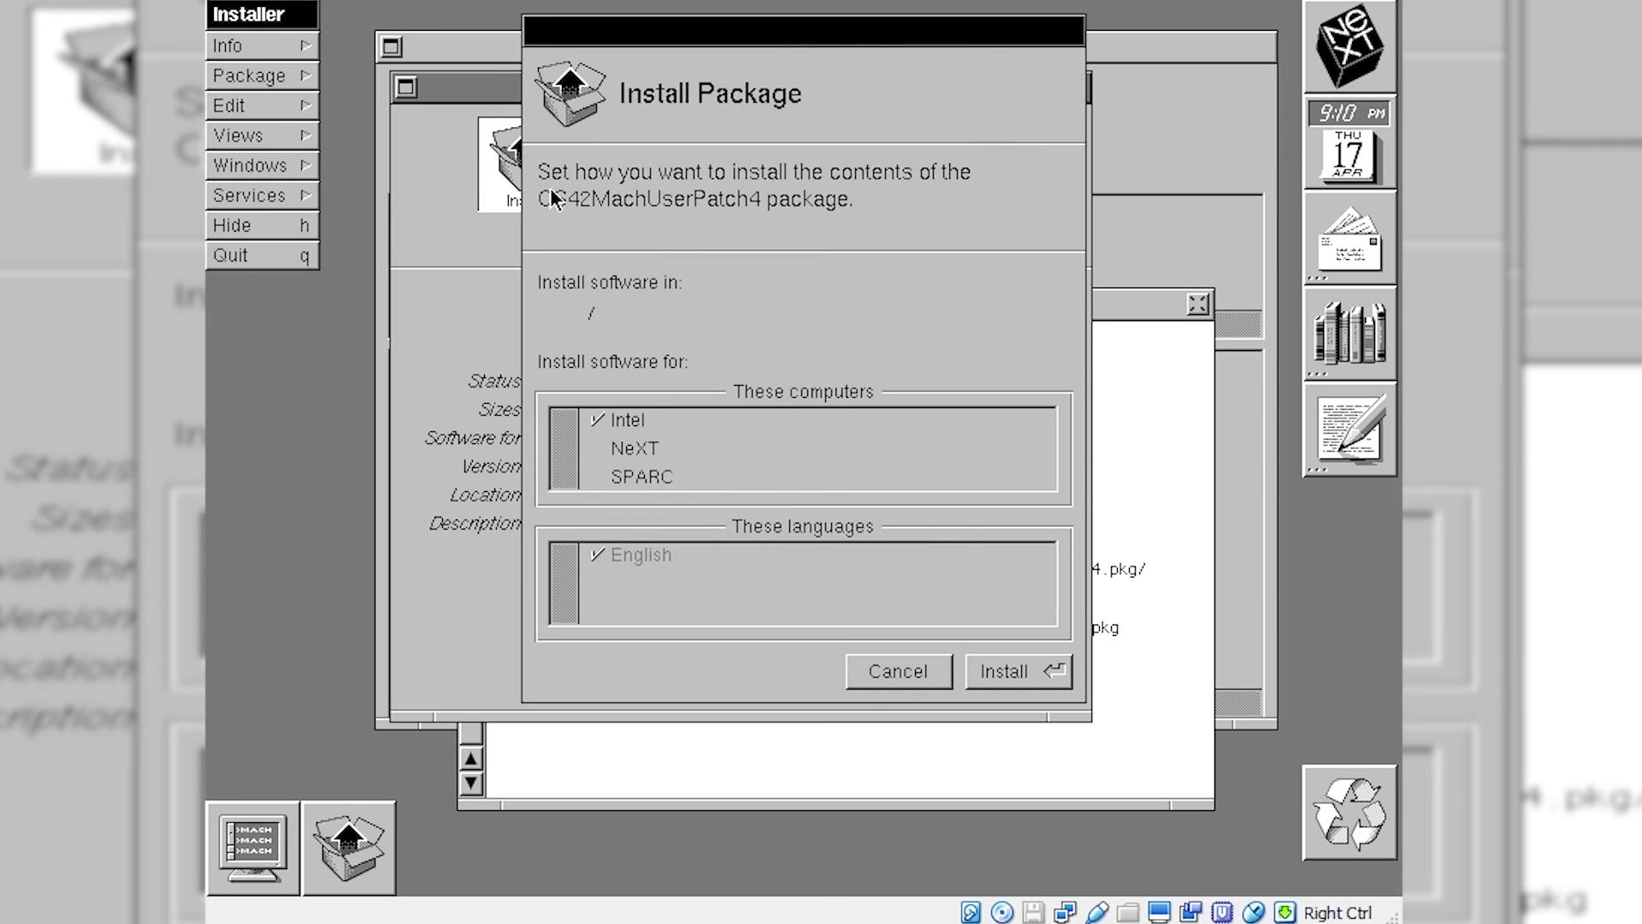
{"action": "left_click", "coordinate": [1001, 671]}
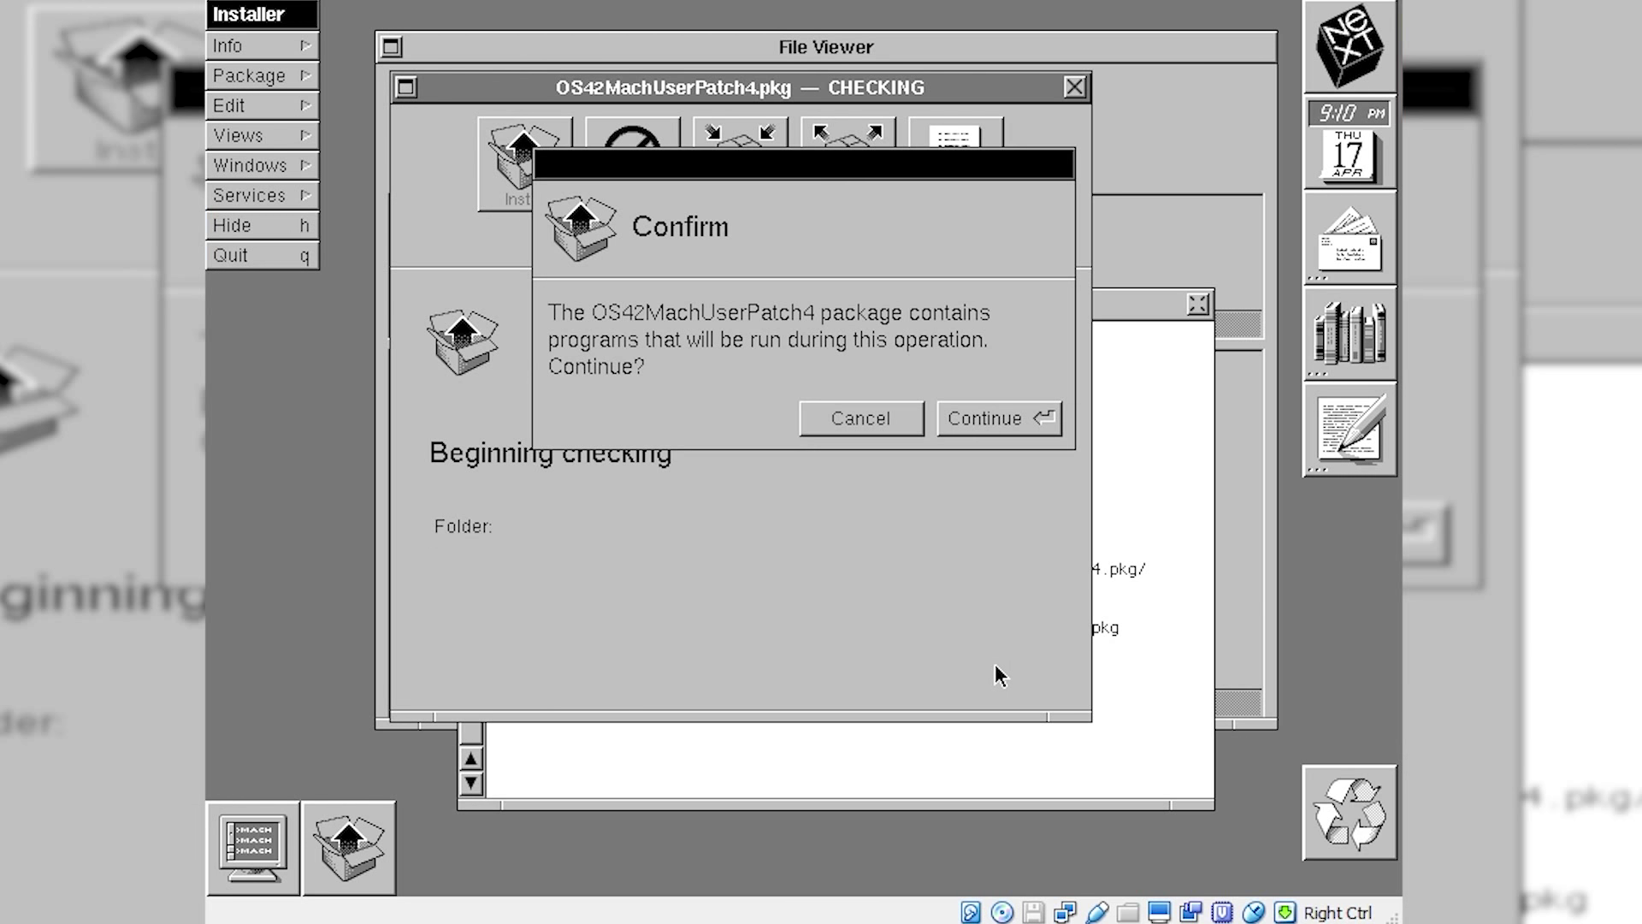
{"action": "left_click", "coordinate": [987, 421]}
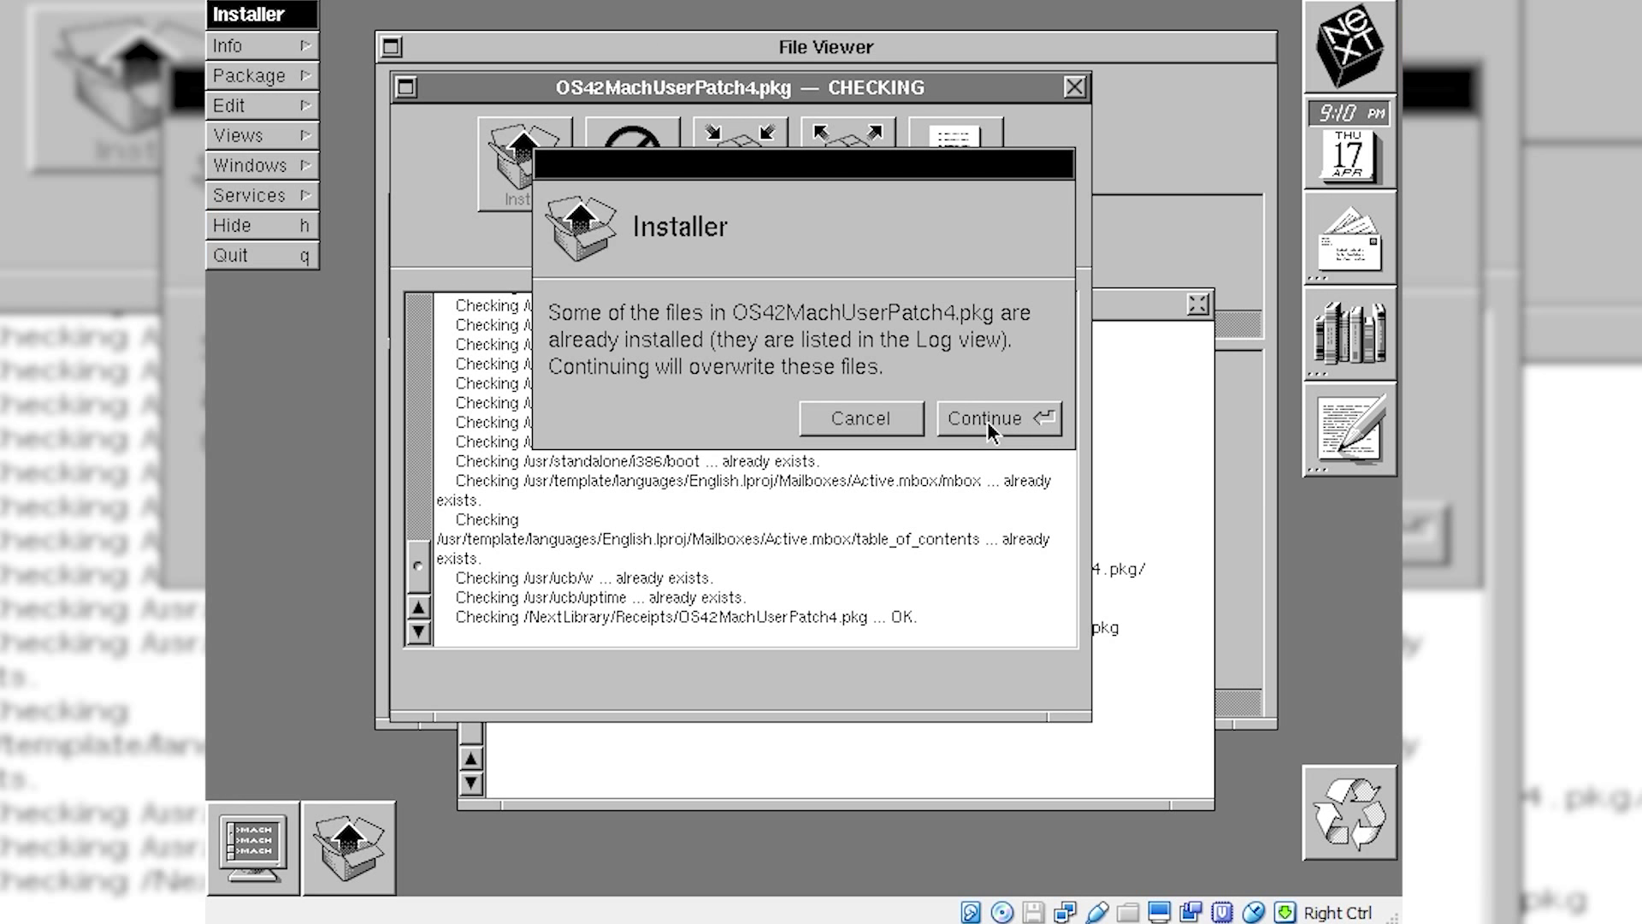
{"action": "left_click", "coordinate": [987, 421]}
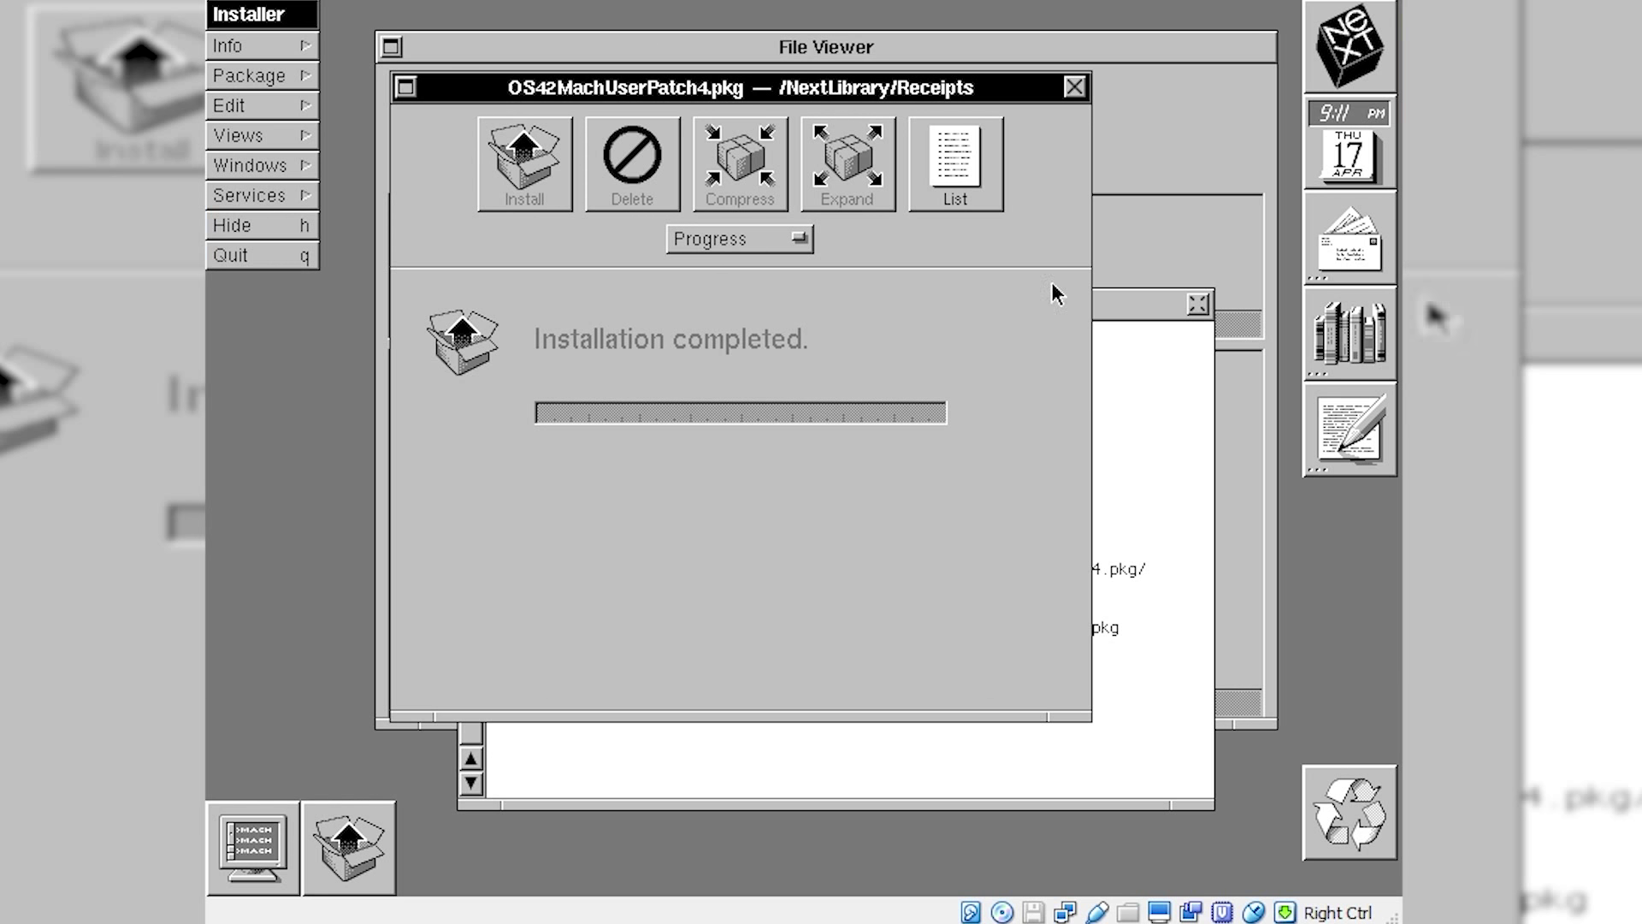
Quit Installer and Terminal, and show the computer's root folder in the File Viewer.
{"action": "left_click", "coordinate": [243, 254]}
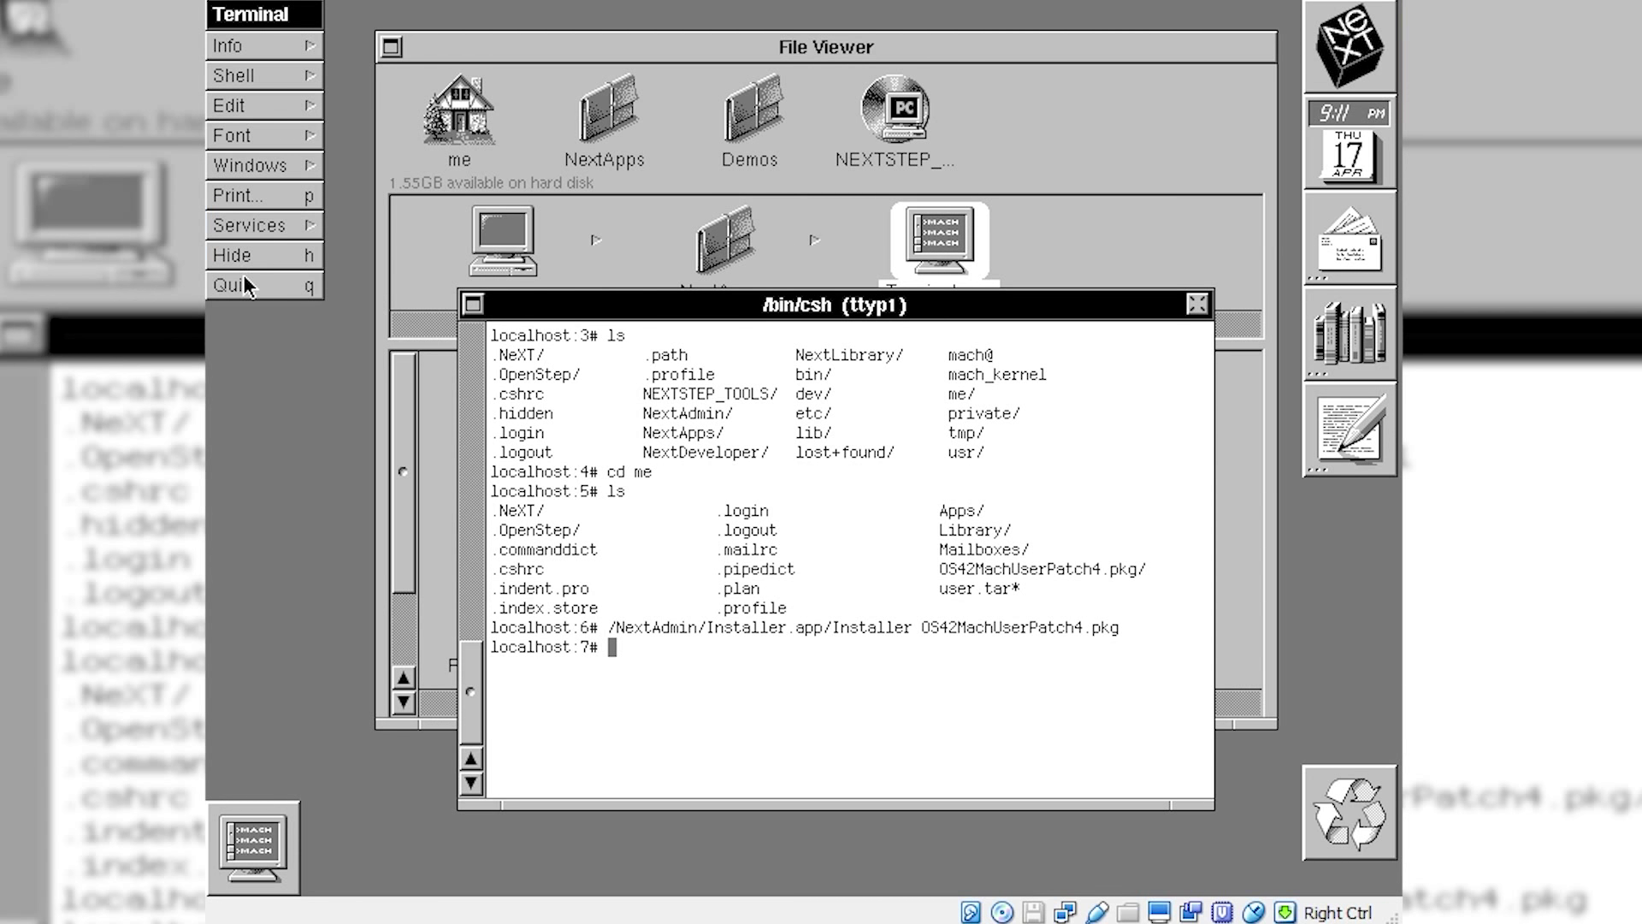
{"action": "left_click", "coordinate": [242, 286]}
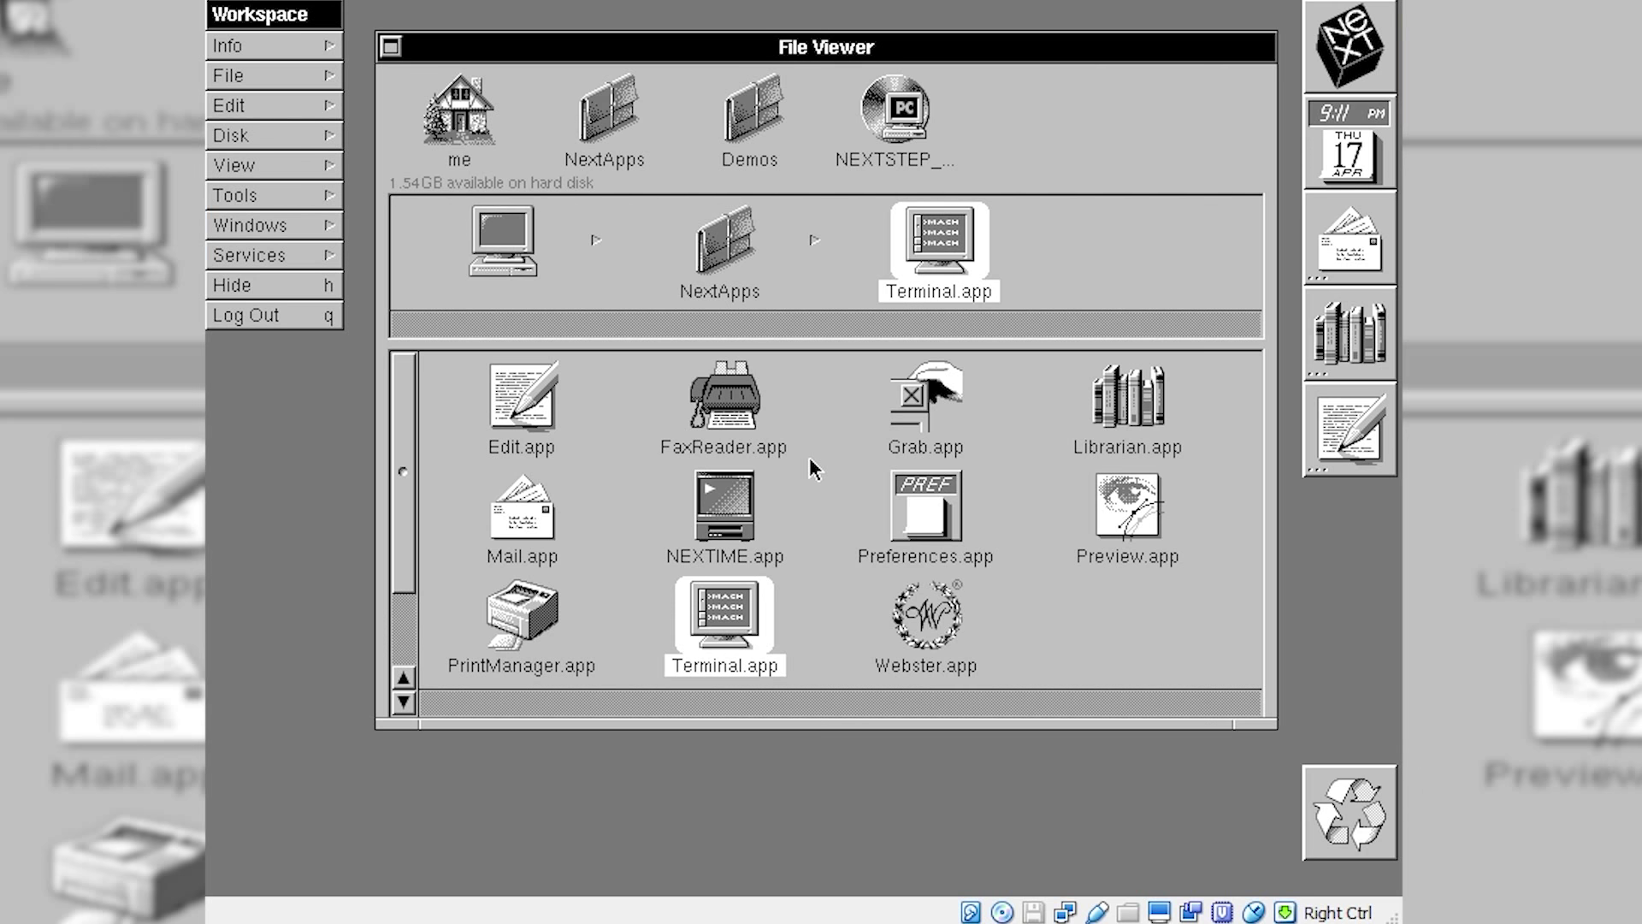
{"action": "left_click", "coordinate": [605, 111]}
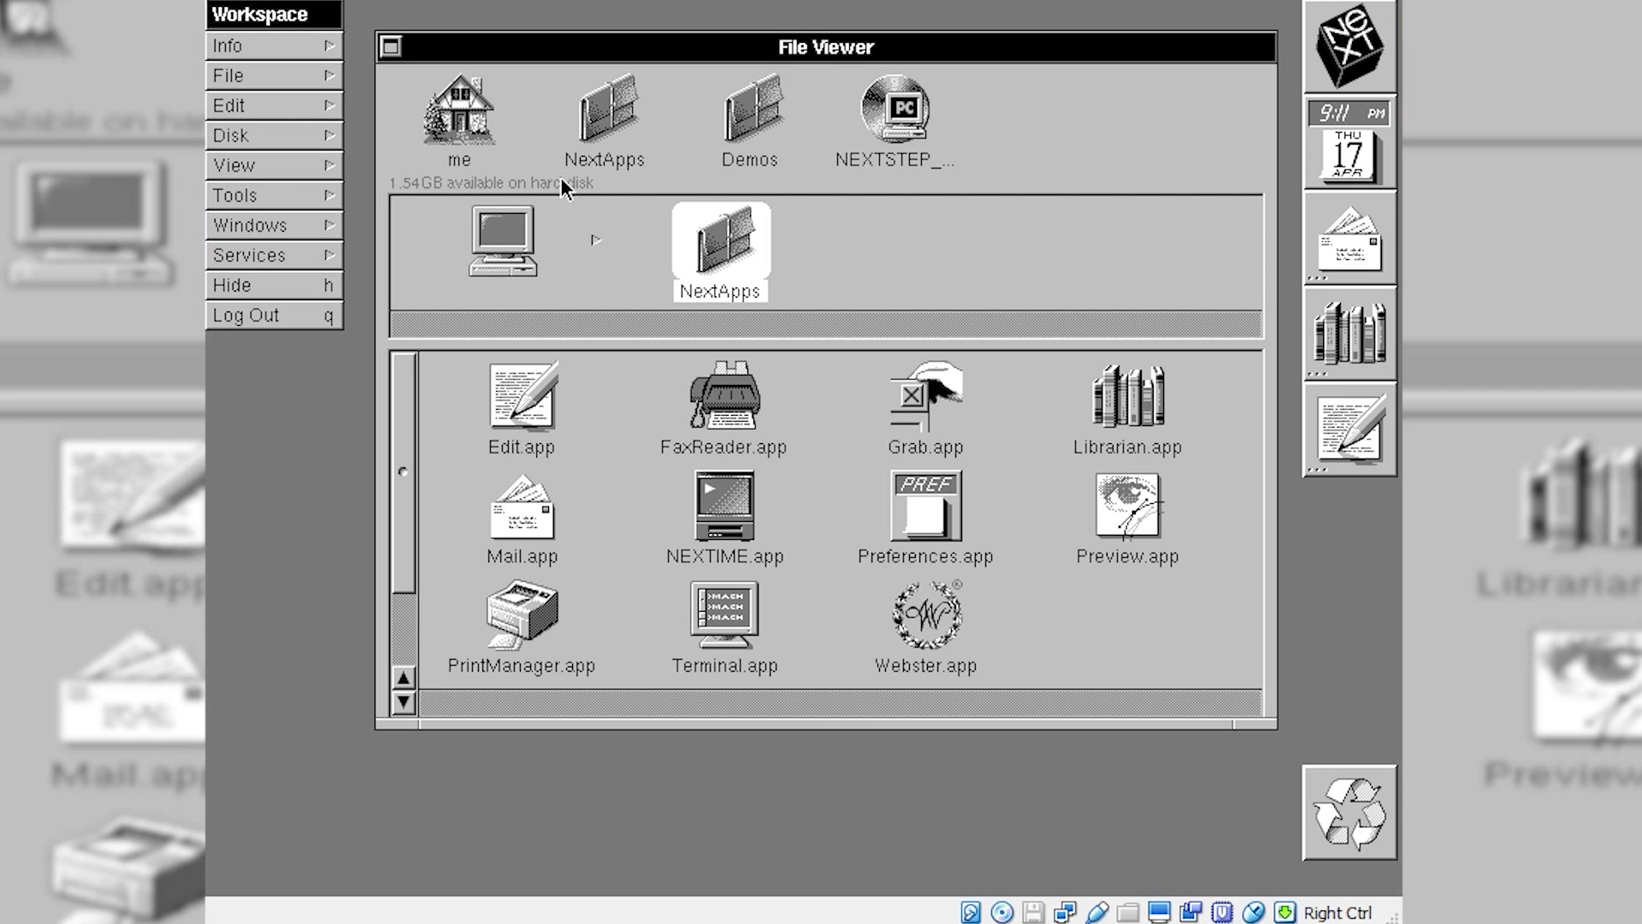
{"action": "left_click", "coordinate": [507, 239]}
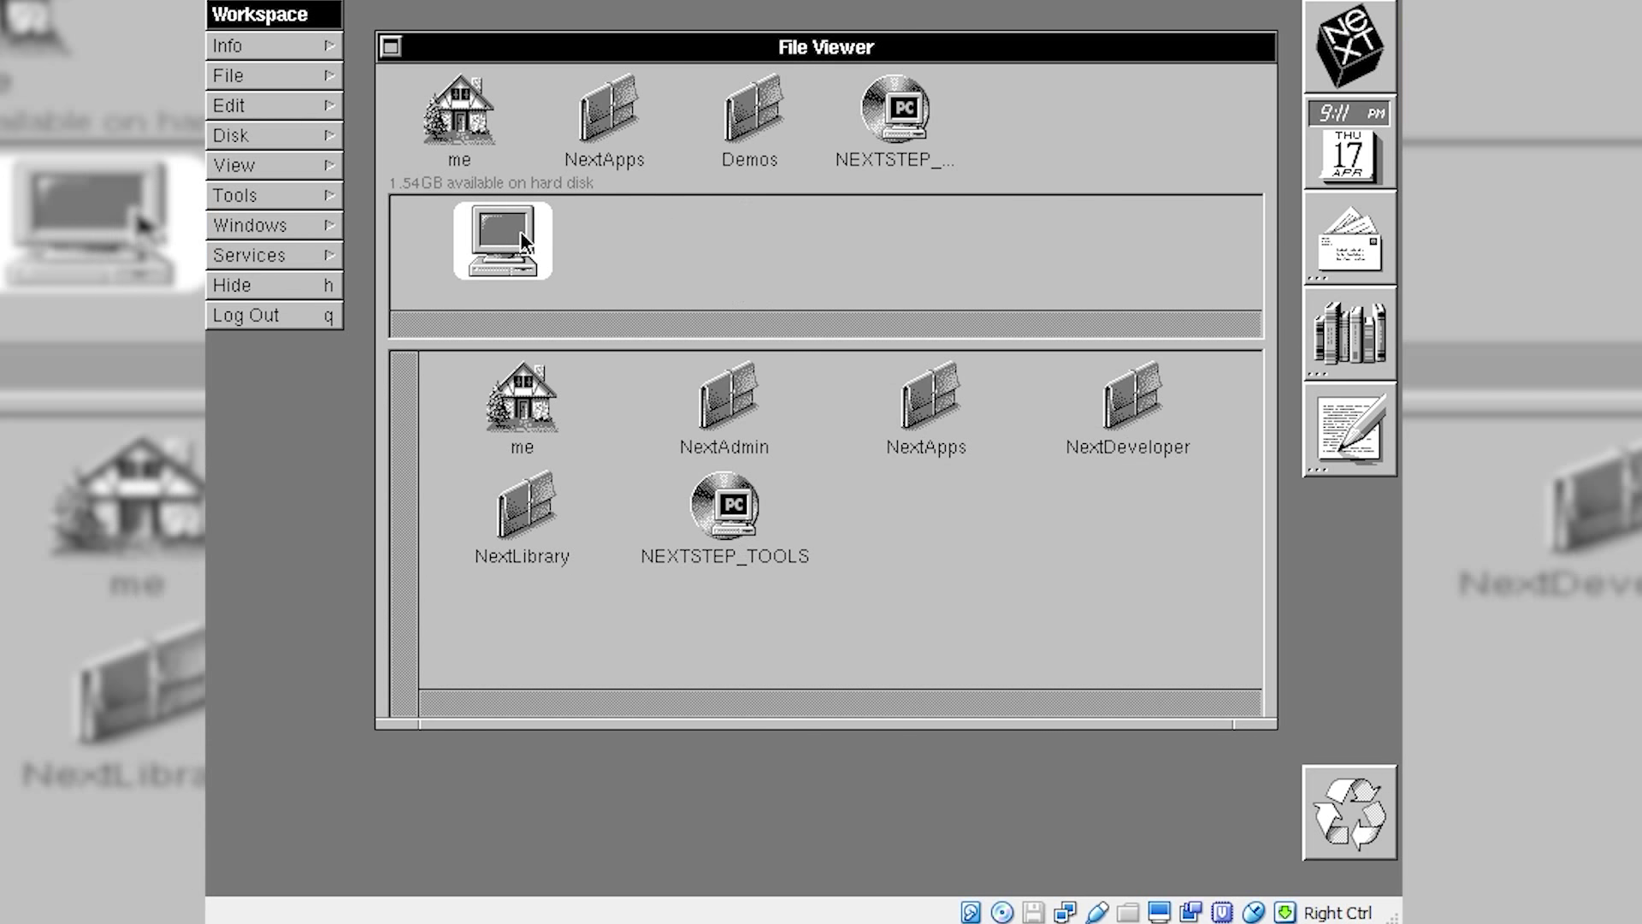
Open Configure.app from the NextAdmin folder and show its display device settings.
{"action": "double_click", "coordinate": [745, 428]}
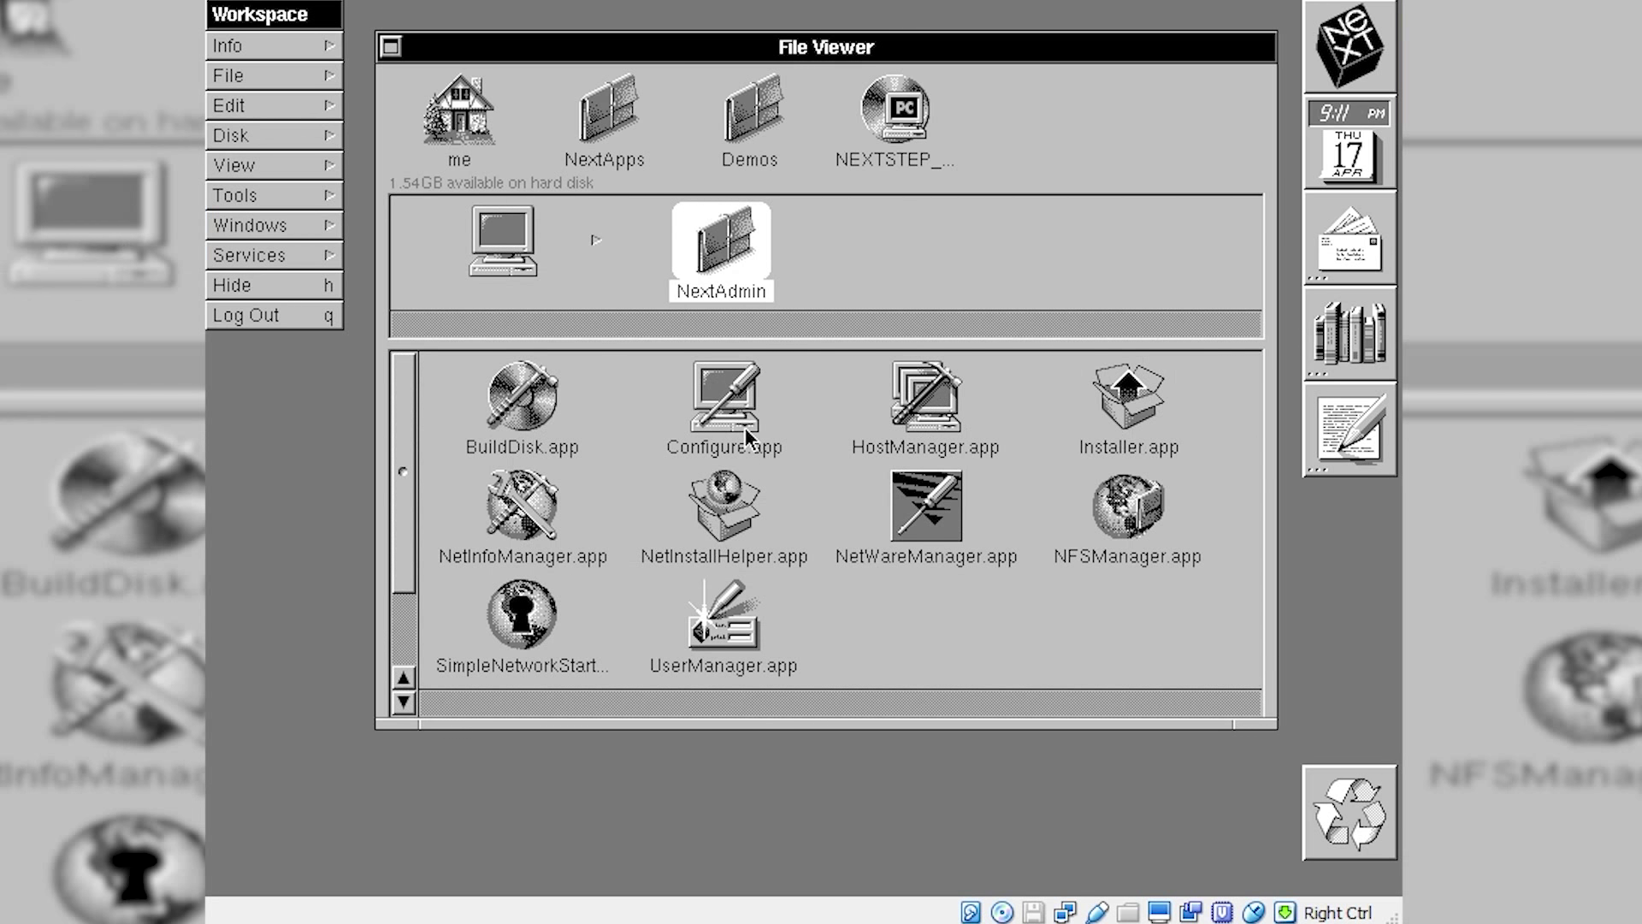
{"action": "double_click", "coordinate": [742, 425]}
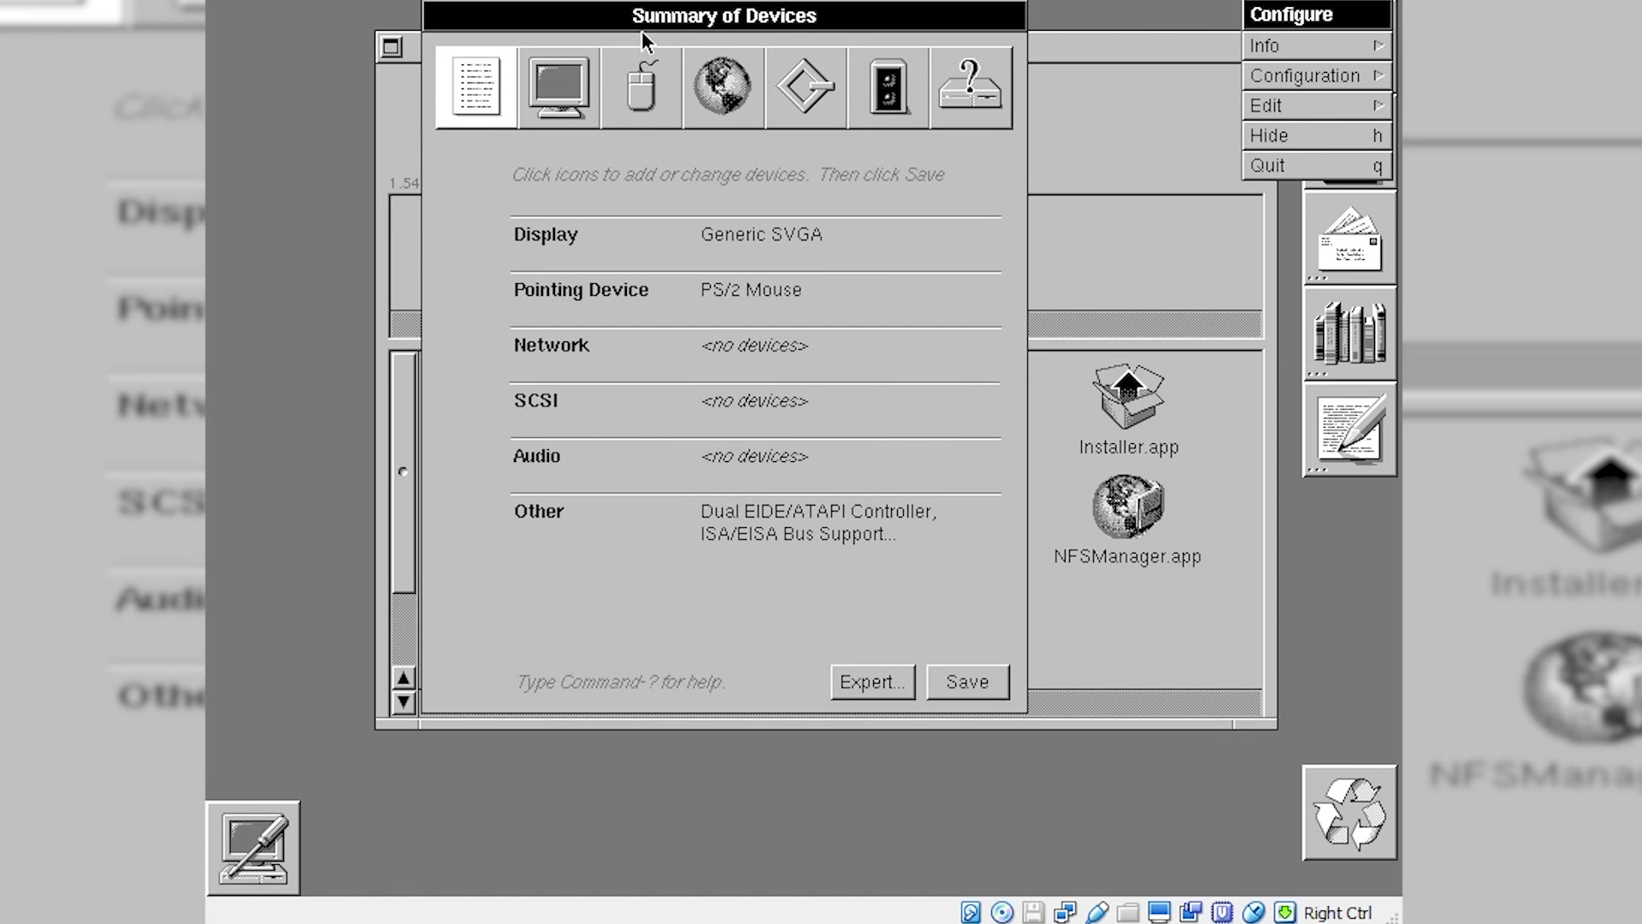
{"action": "left_click_drag", "start_coordinate": [643, 22], "coordinate": [691, 91]}
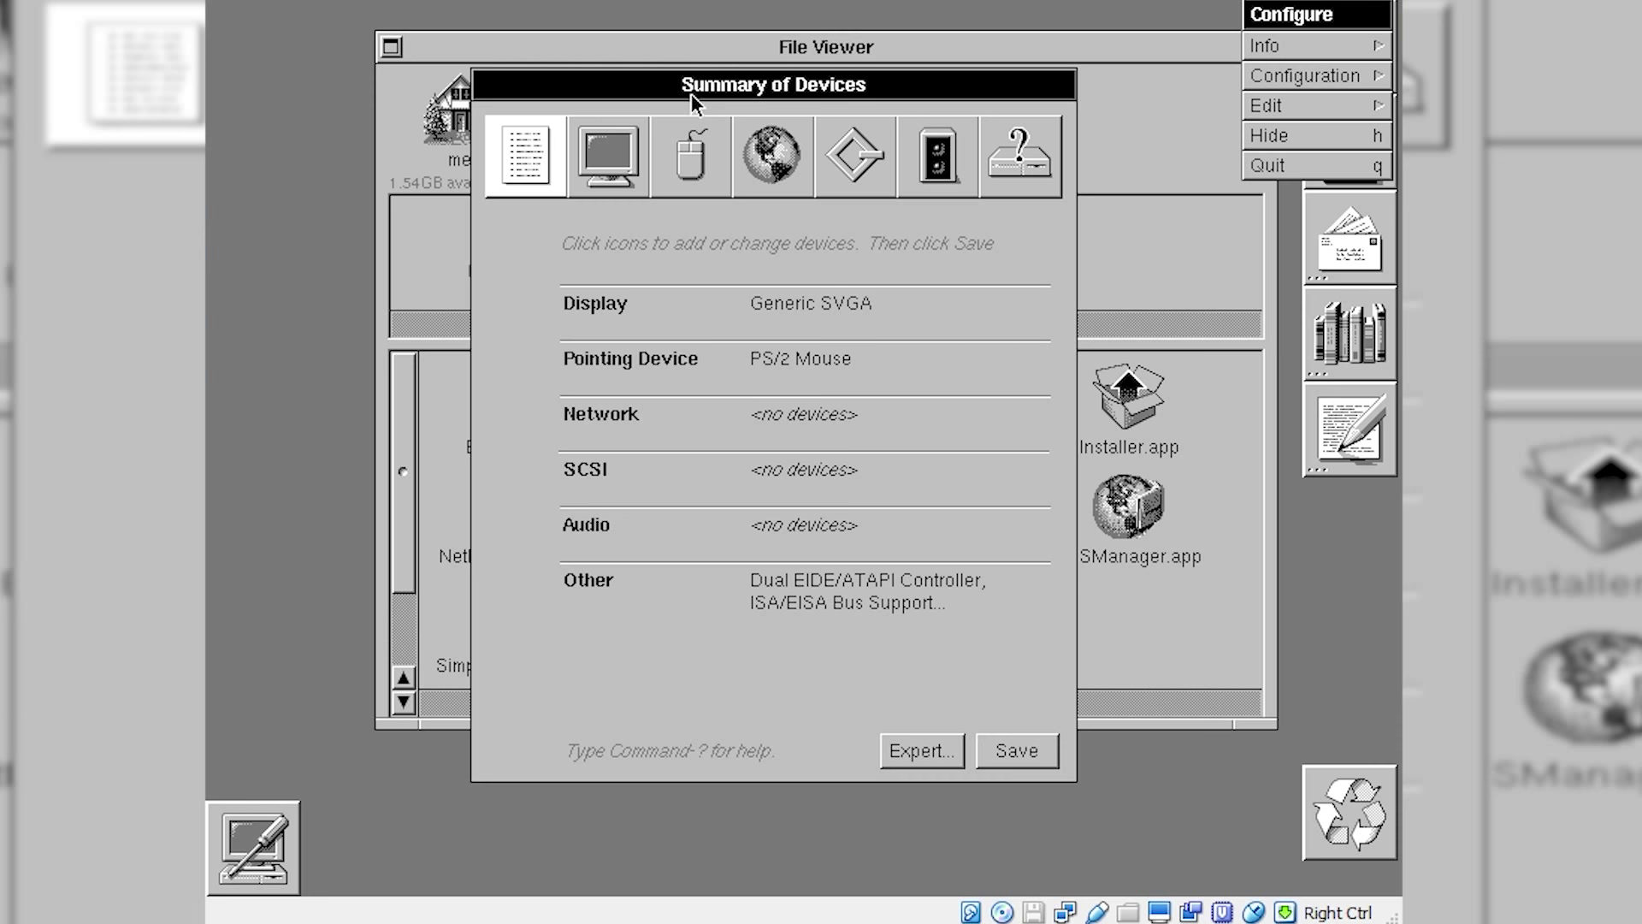
{"action": "left_click", "coordinate": [622, 167]}
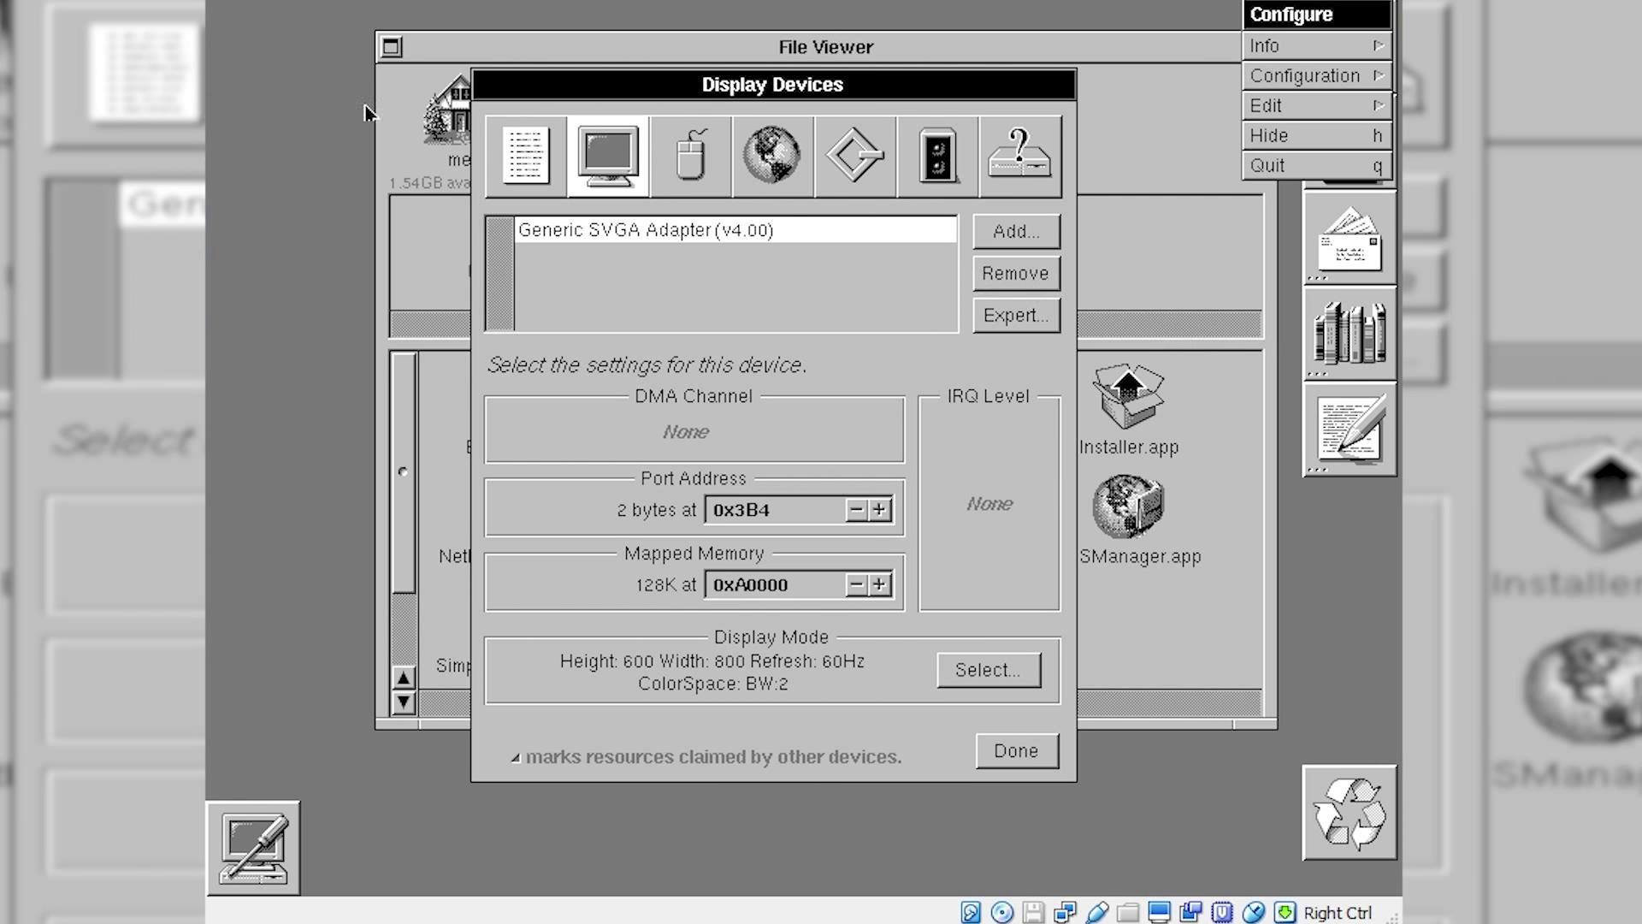
Replace the Generic SVGA Adapter with the VESA VBE 2.0 Display Driver (v1.00) from the available drivers.
{"action": "left_click", "coordinate": [1019, 274]}
{"action": "left_click", "coordinate": [979, 246]}
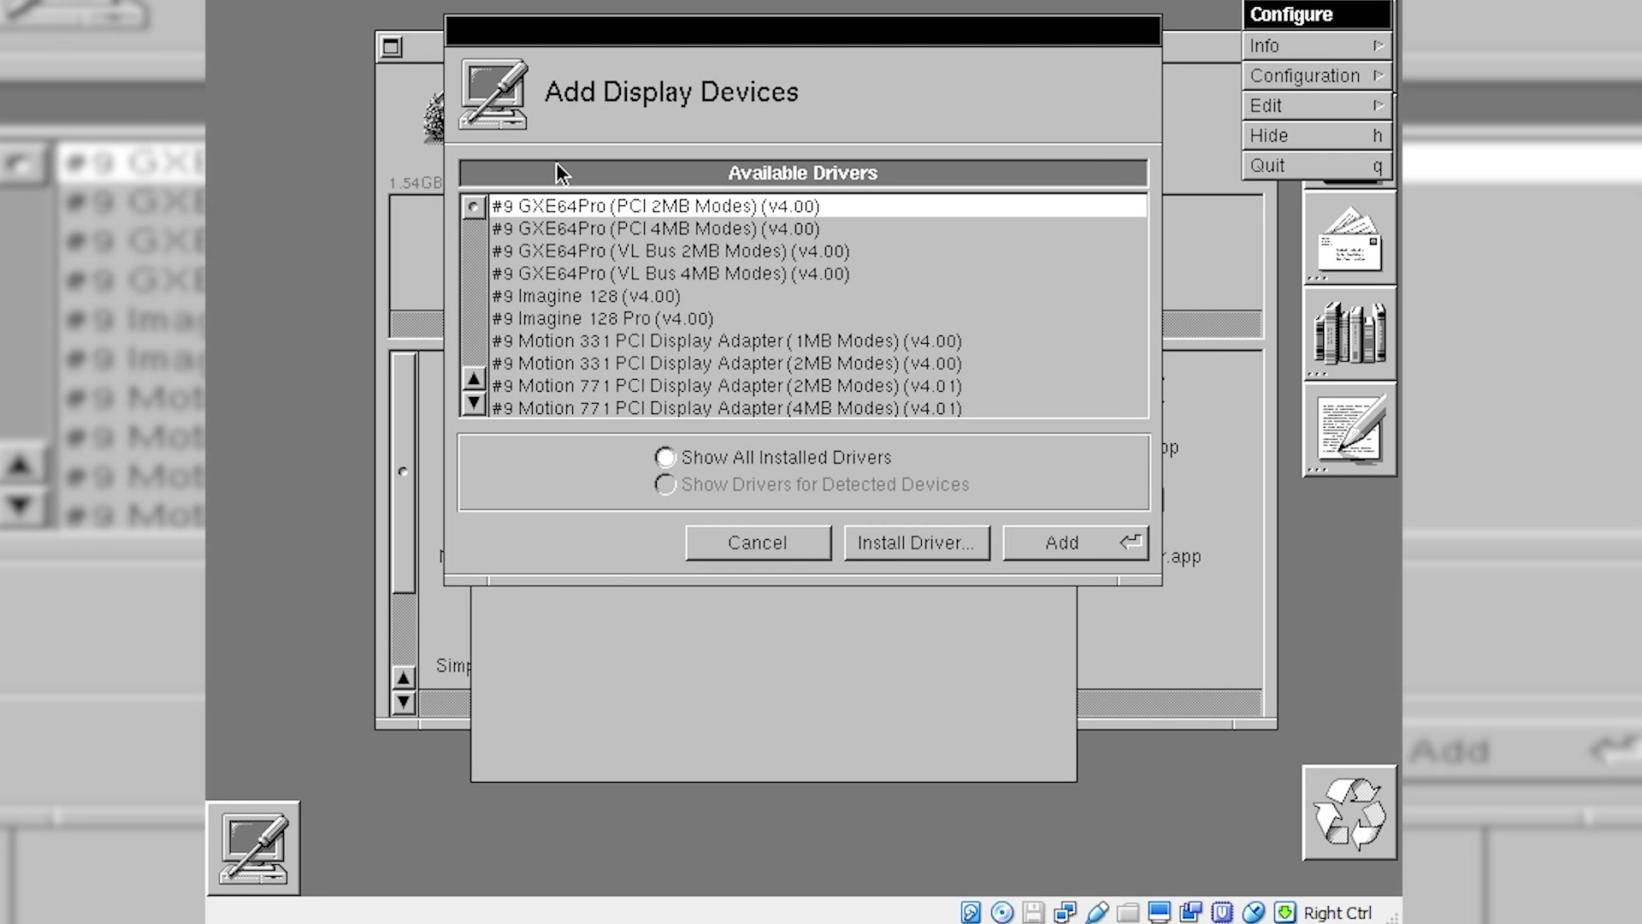
{"action": "left_click_drag", "start_coordinate": [476, 209], "coordinate": [477, 343]}
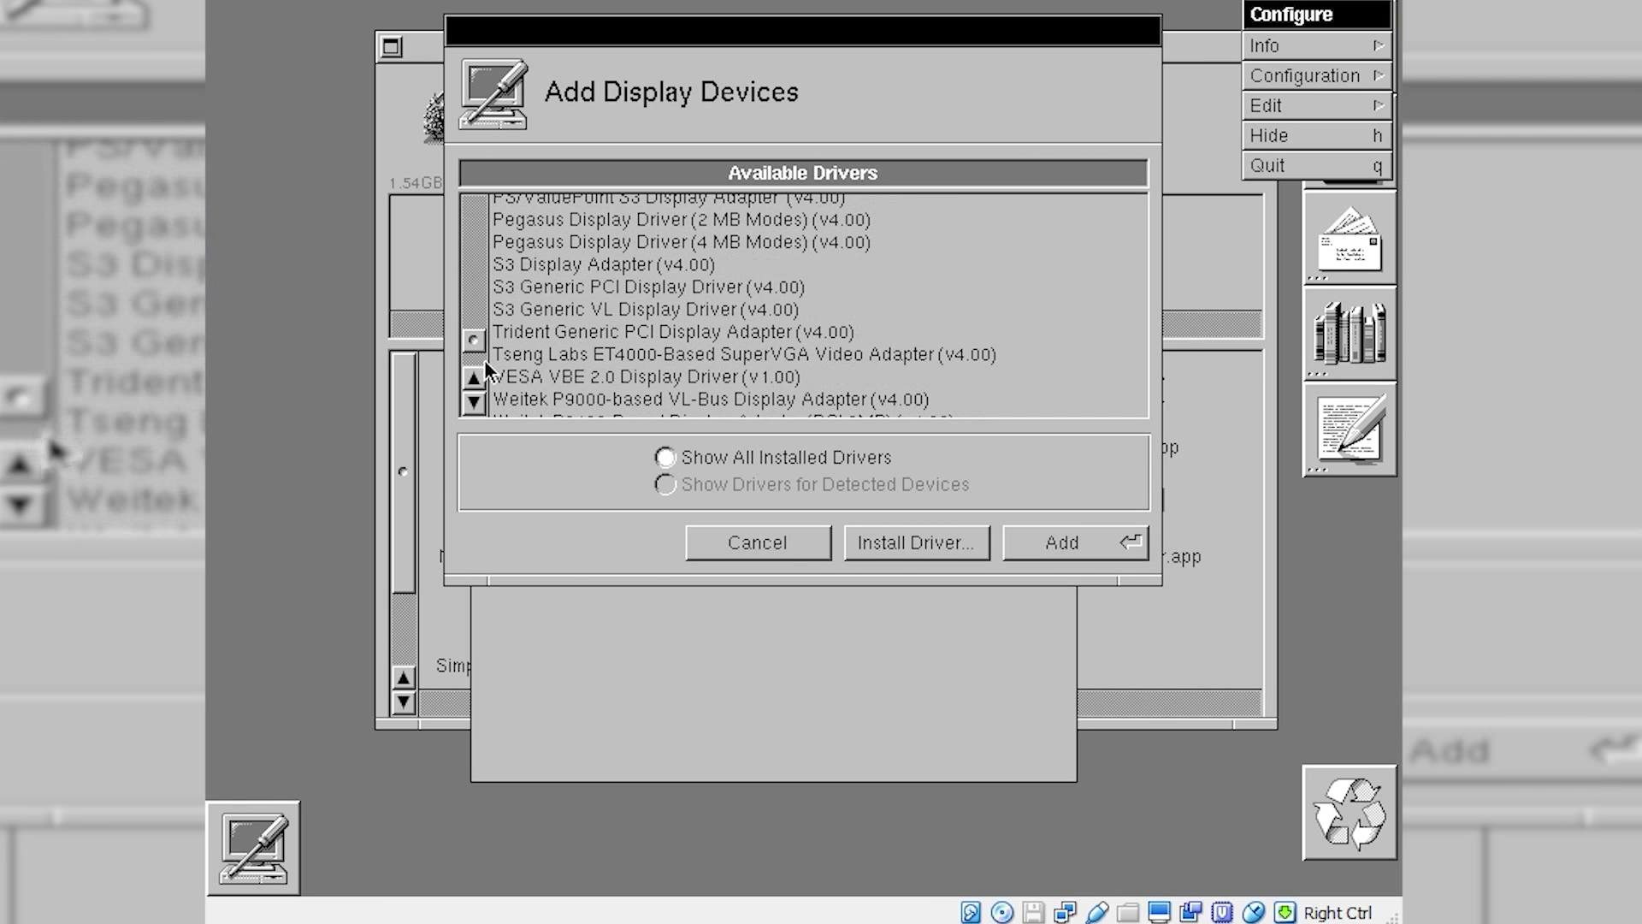
{"action": "left_click", "coordinate": [580, 377]}
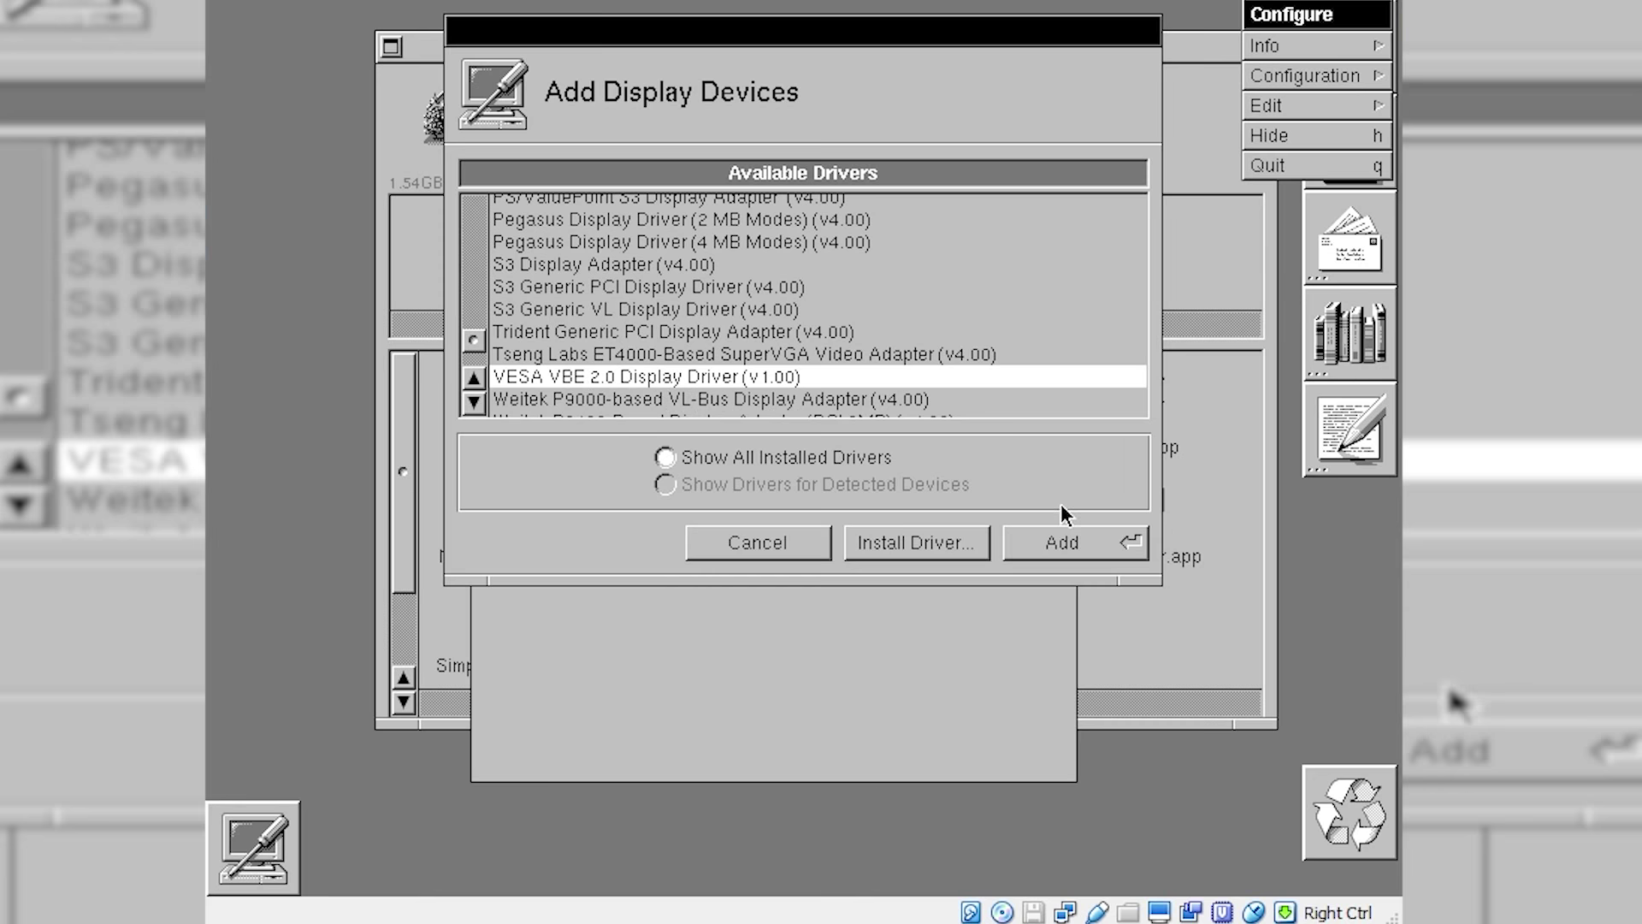
{"action": "left_click", "coordinate": [1055, 534]}
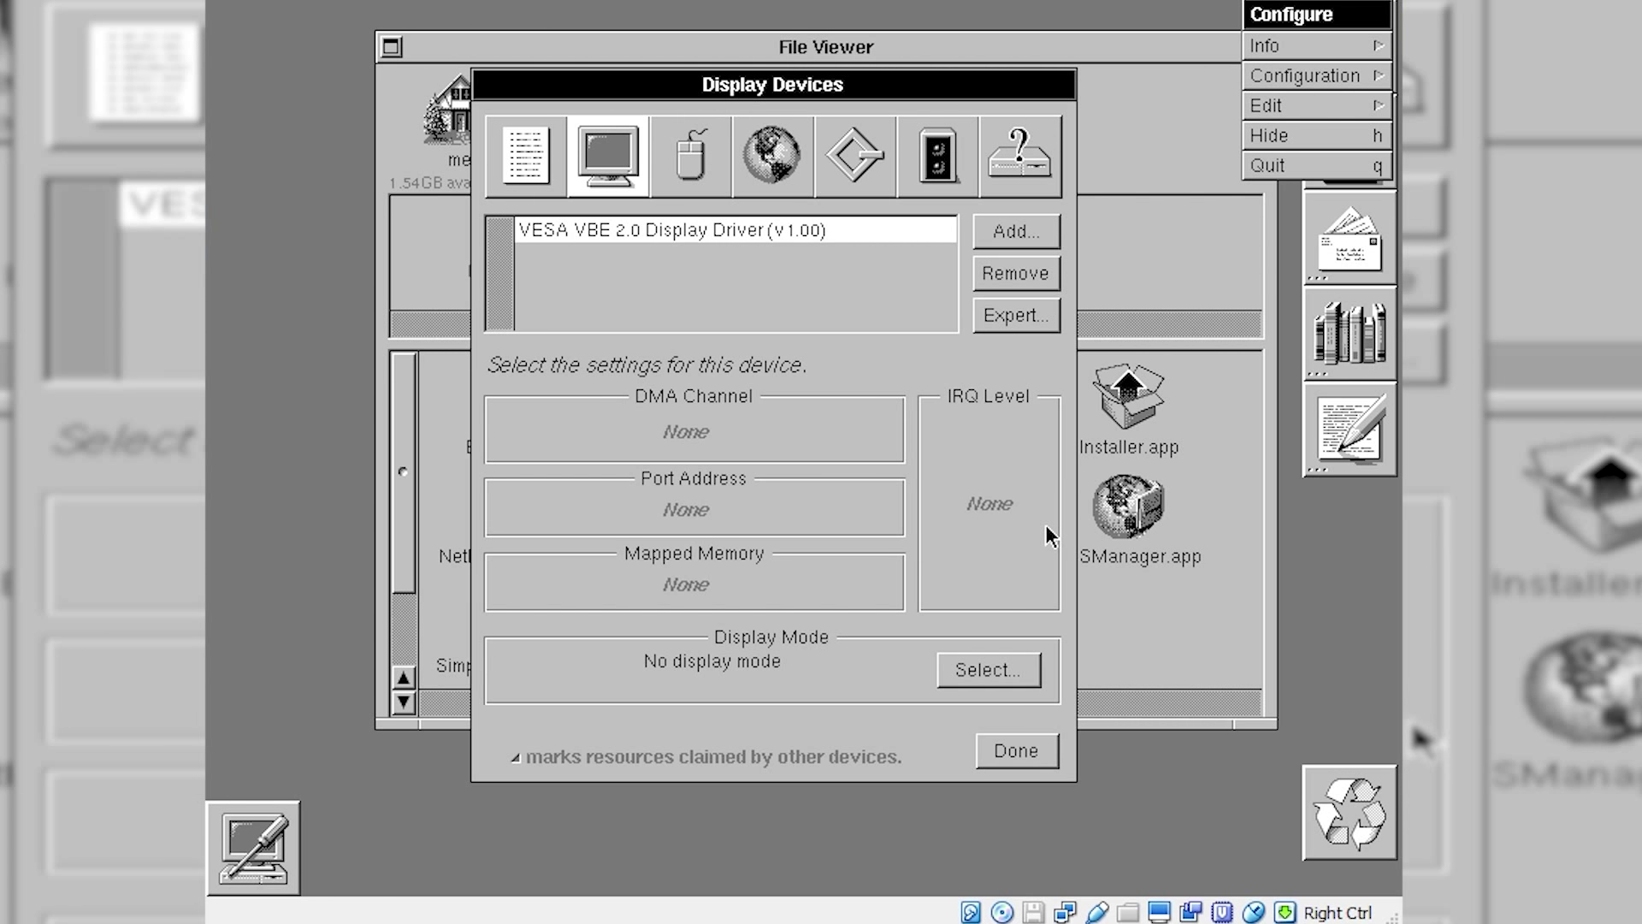
{"action": "left_click", "coordinate": [994, 751]}
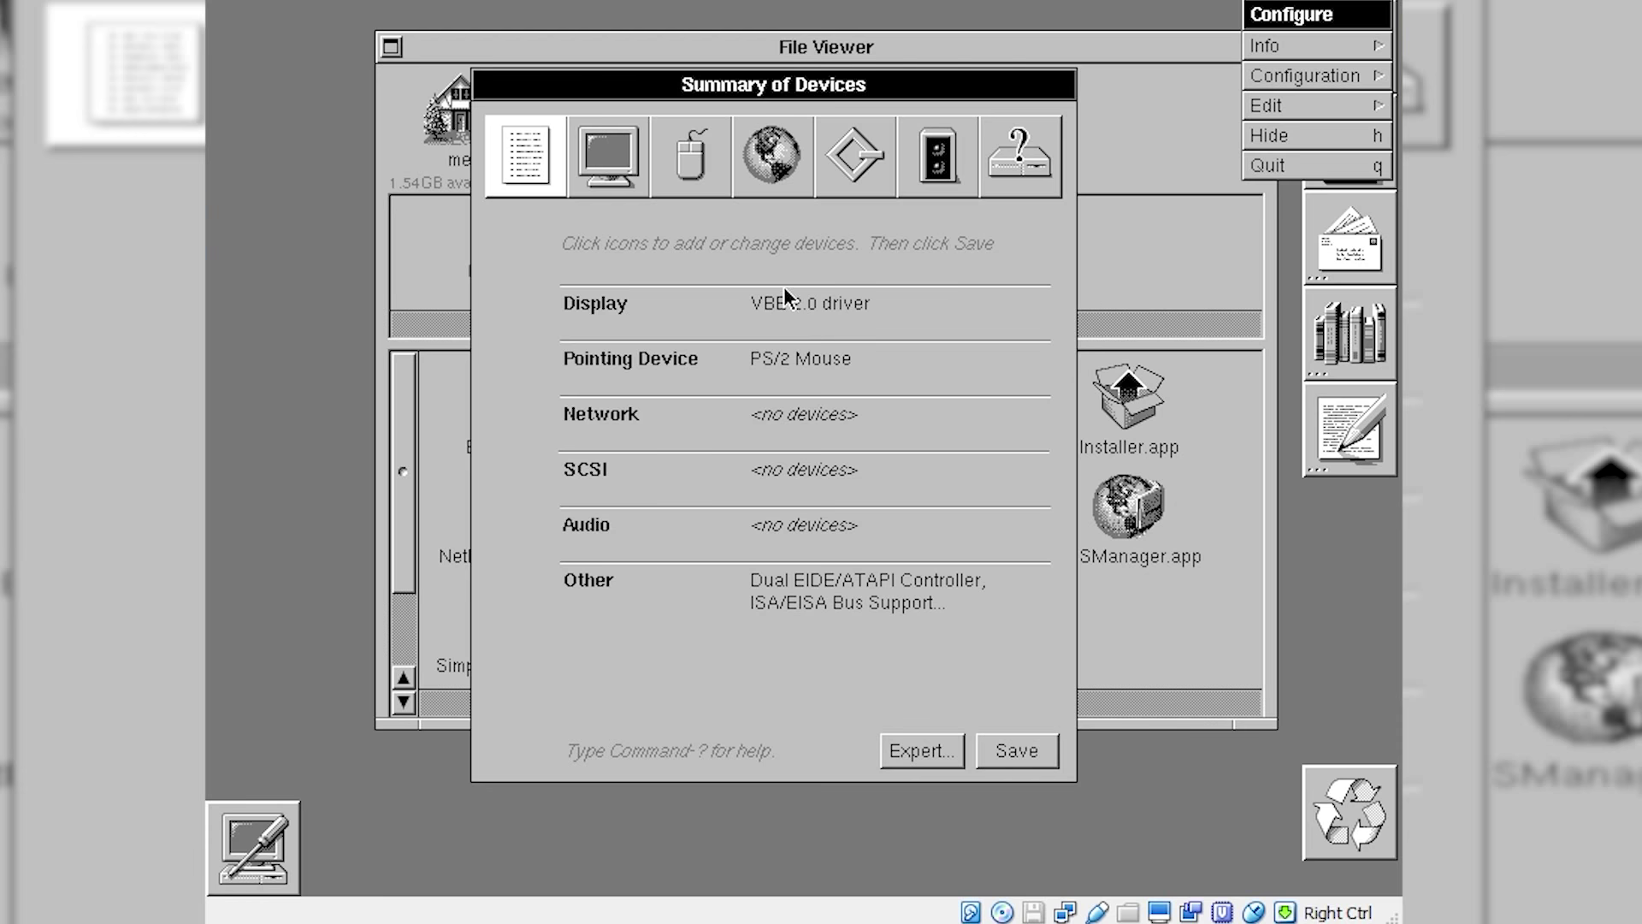
Add the detected AMD PCnet-32 PCI Ethernet Adapter as network device, and quit Configure with the configuration saved.
{"action": "left_click", "coordinate": [770, 155]}
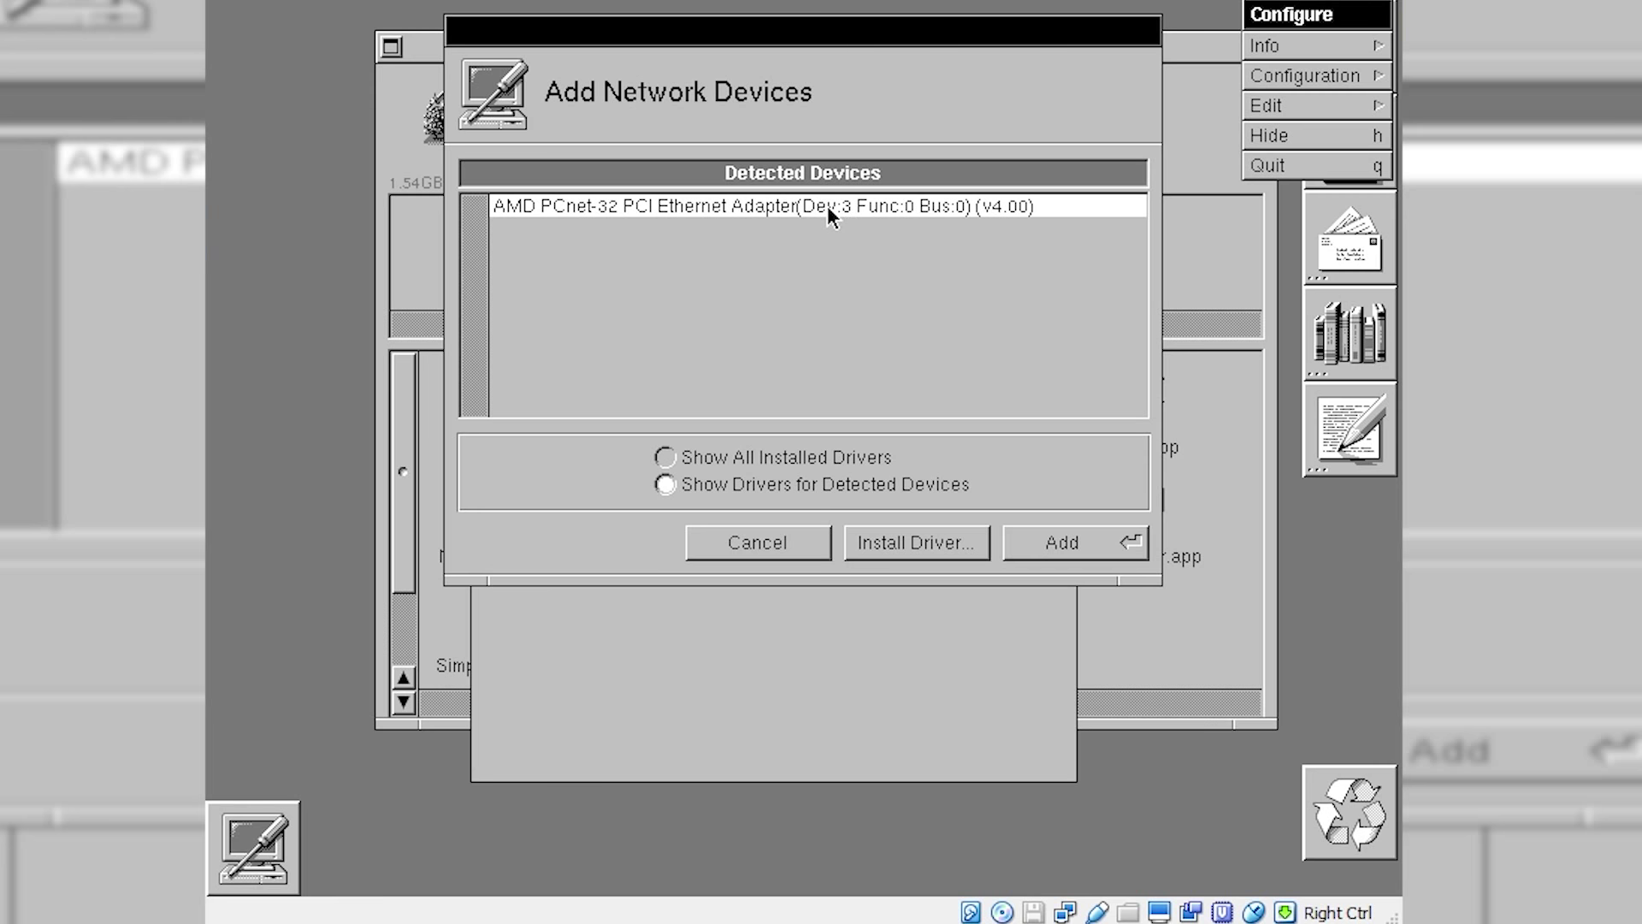
{"action": "left_click", "coordinate": [1056, 546]}
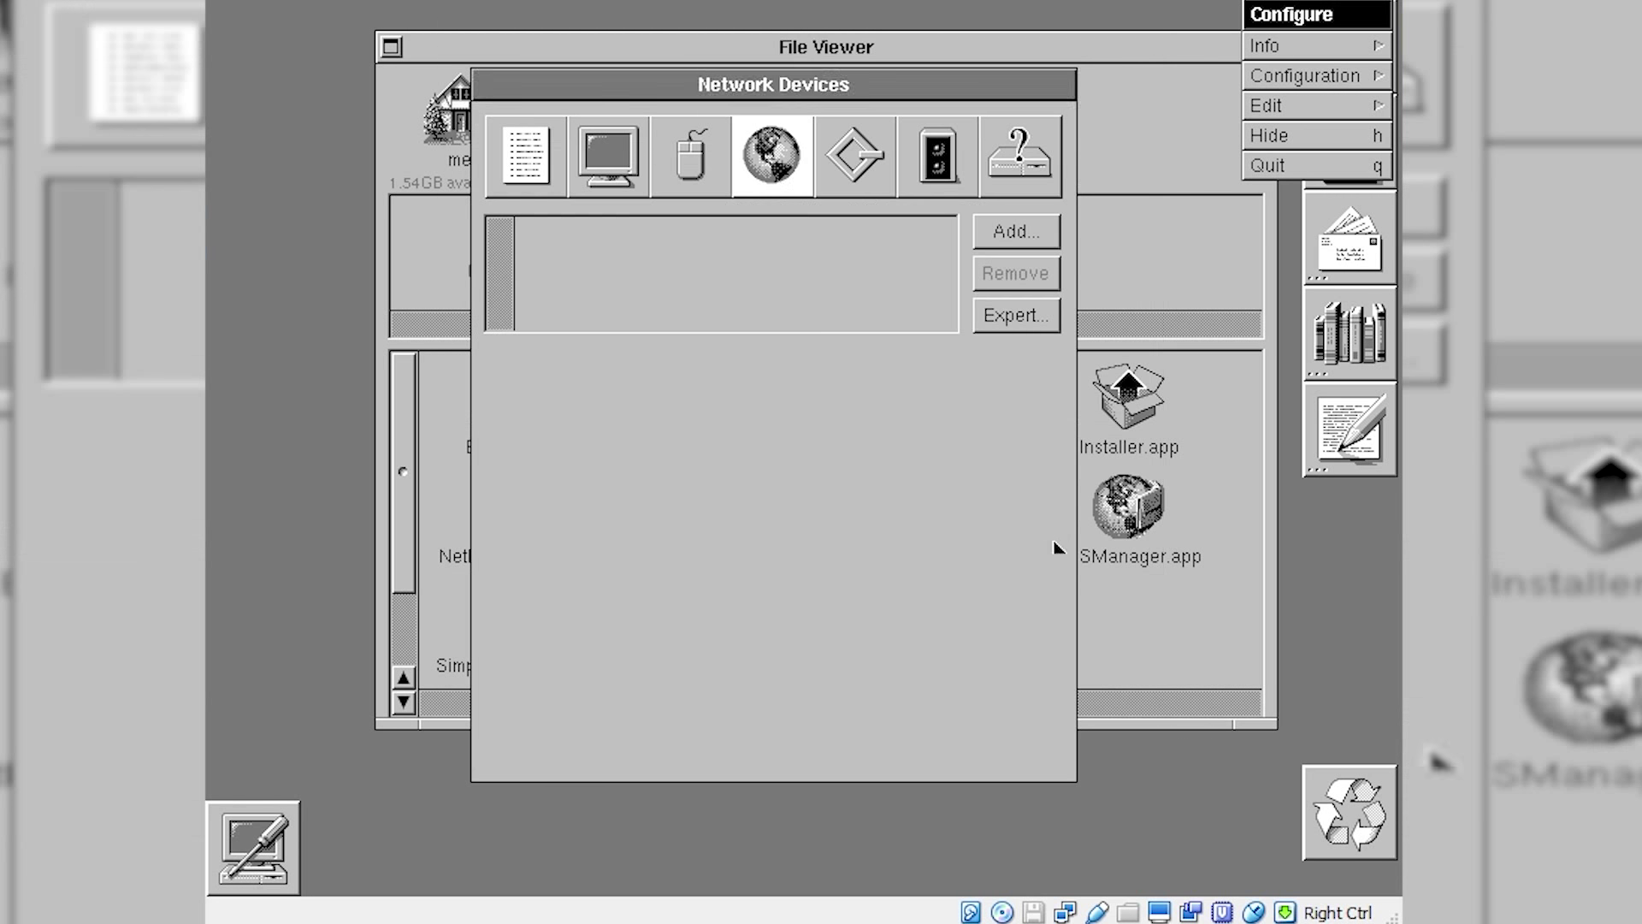
{"action": "left_click", "coordinate": [1036, 752]}
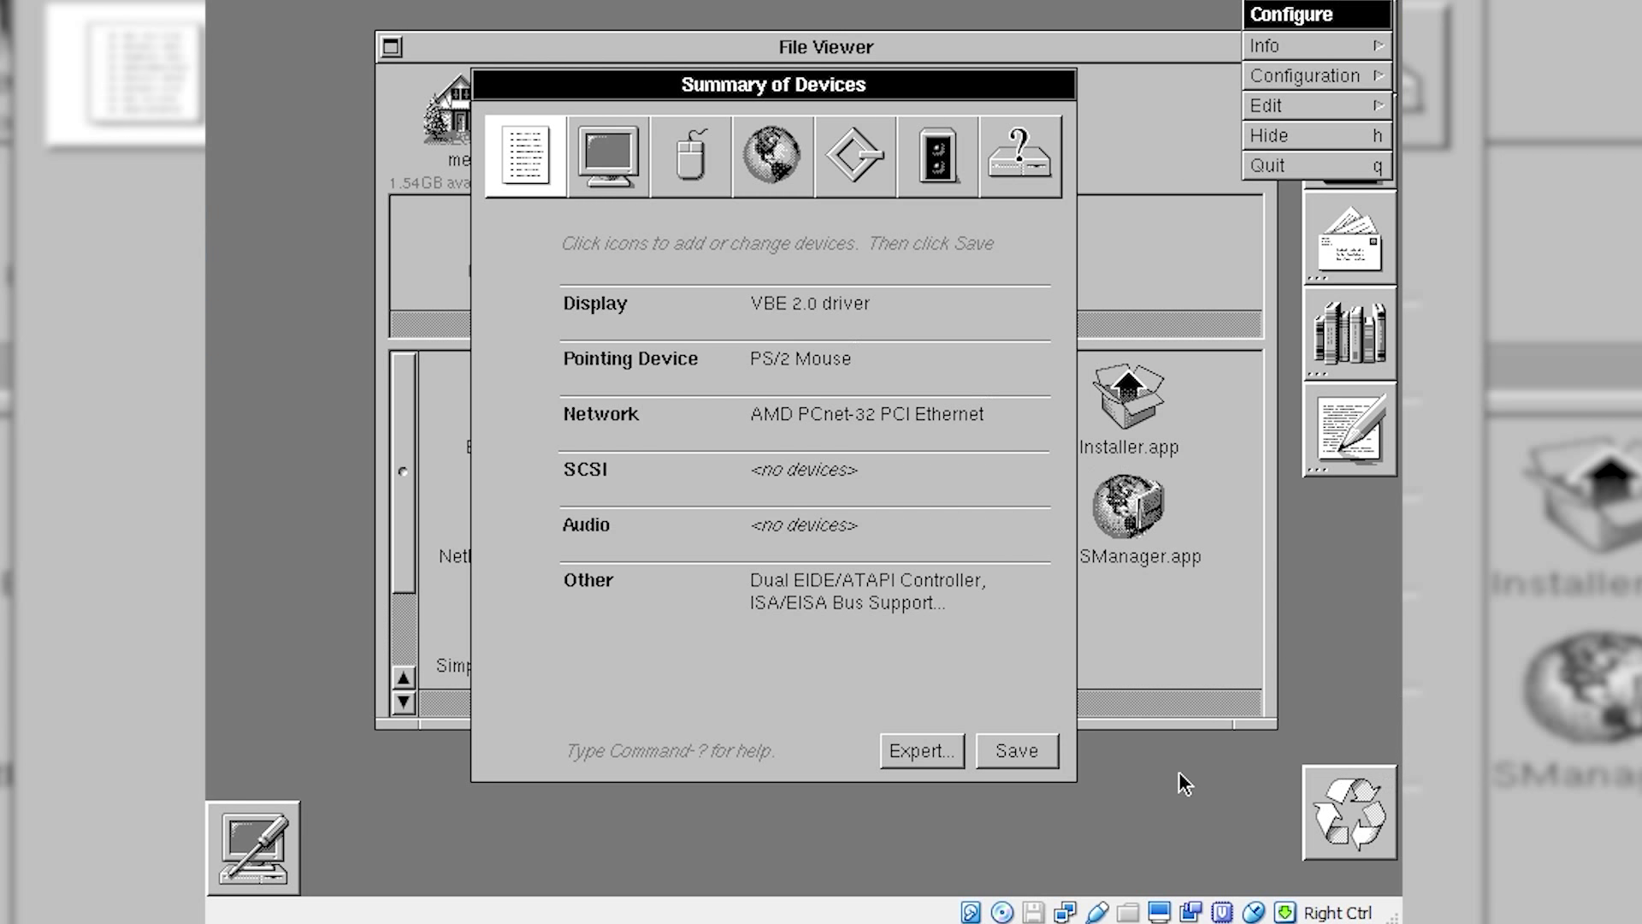
{"action": "left_click", "coordinate": [1045, 764]}
{"action": "left_click", "coordinate": [1283, 164]}
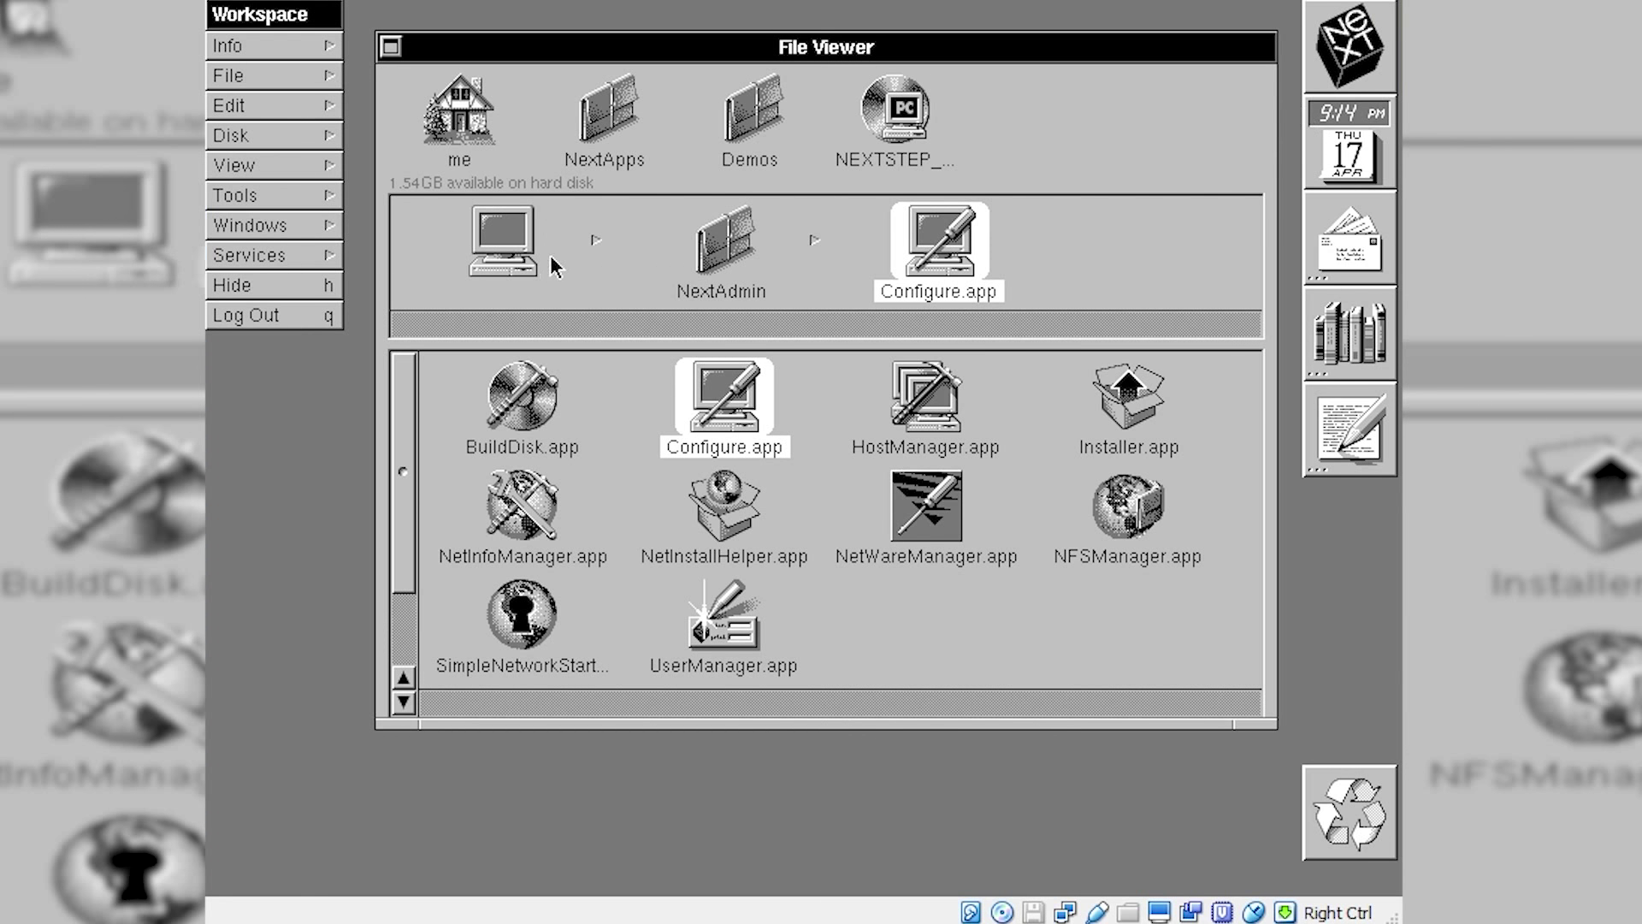
Shut down OPENSTEP from the Workspace and power off its virtual machine.
{"action": "left_click", "coordinate": [321, 316]}
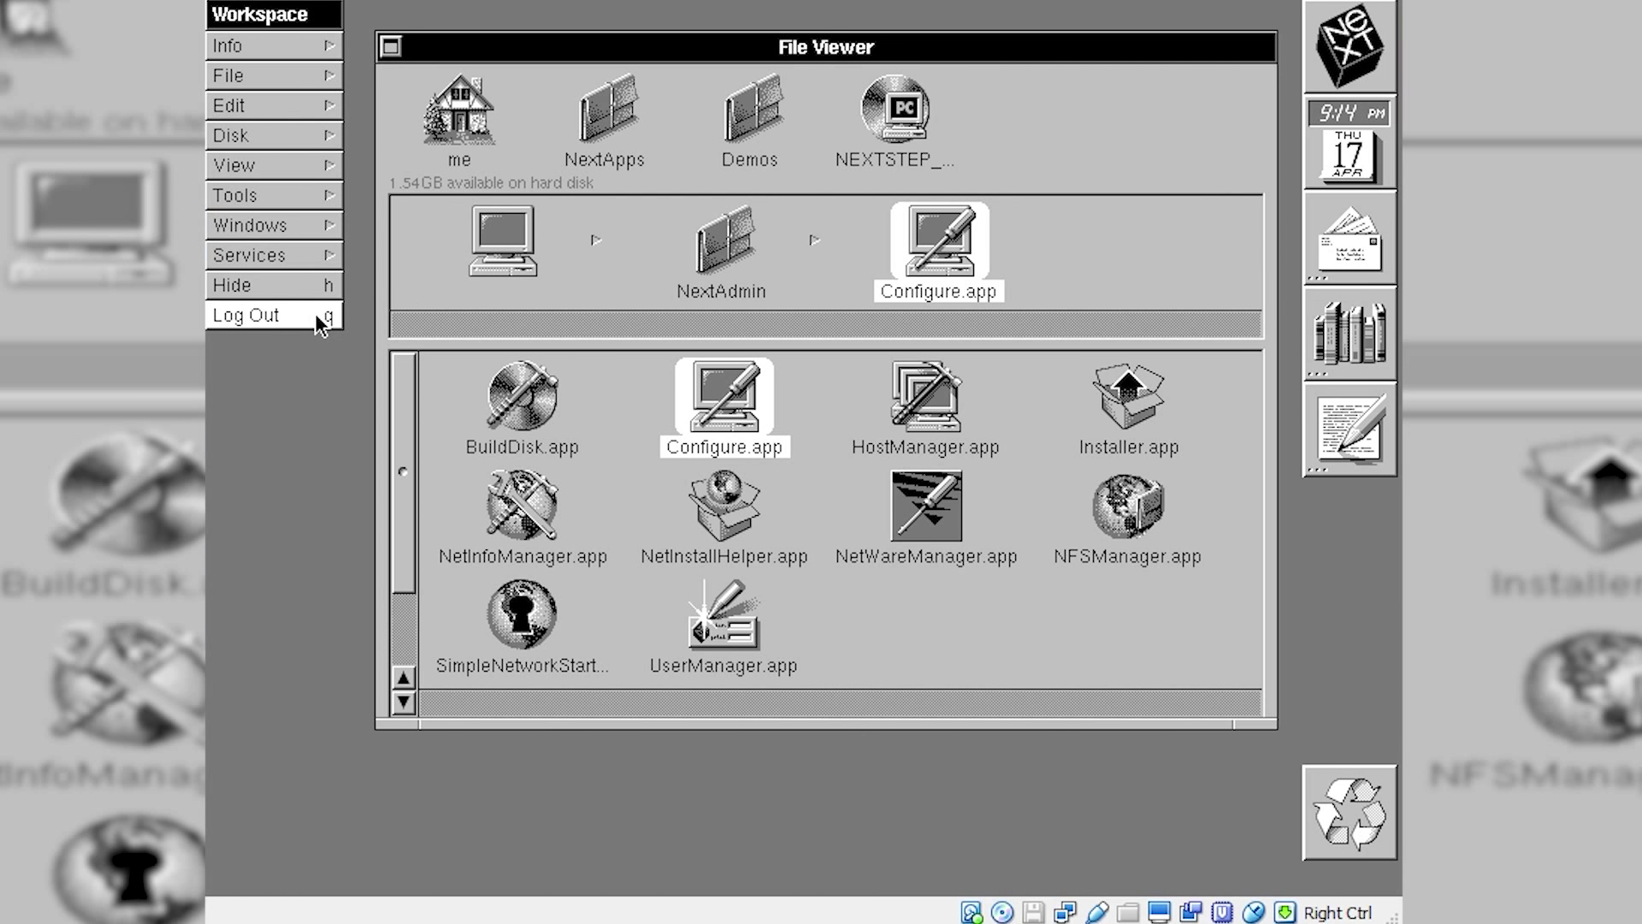
{"action": "left_click", "coordinate": [830, 402]}
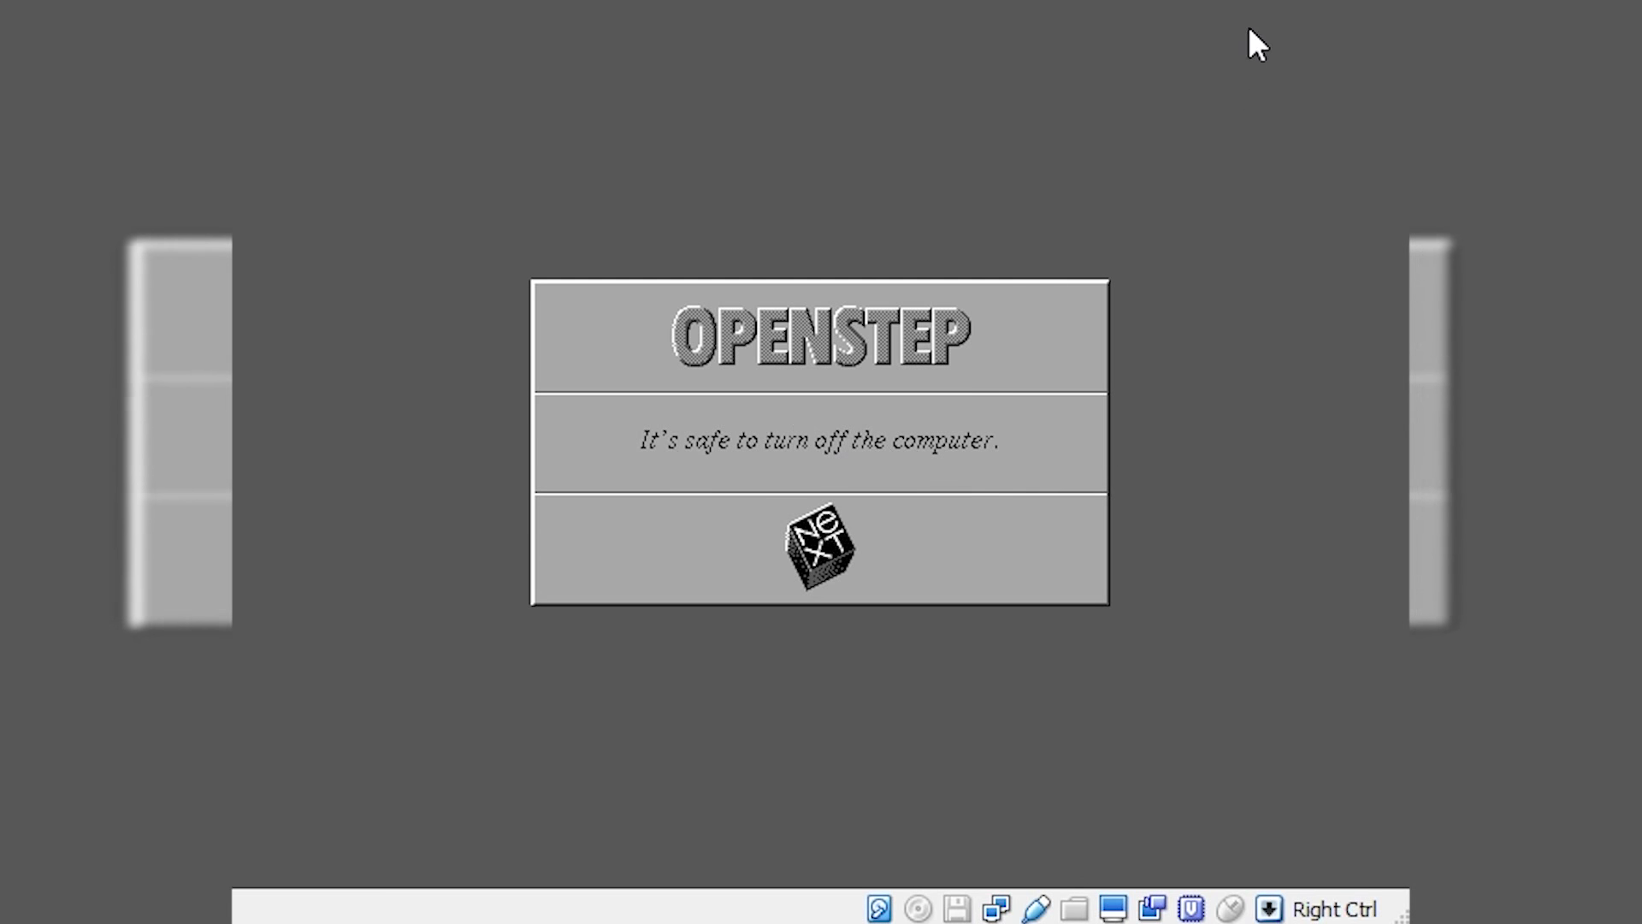
{"action": "key", "text": "Control_R+q"}
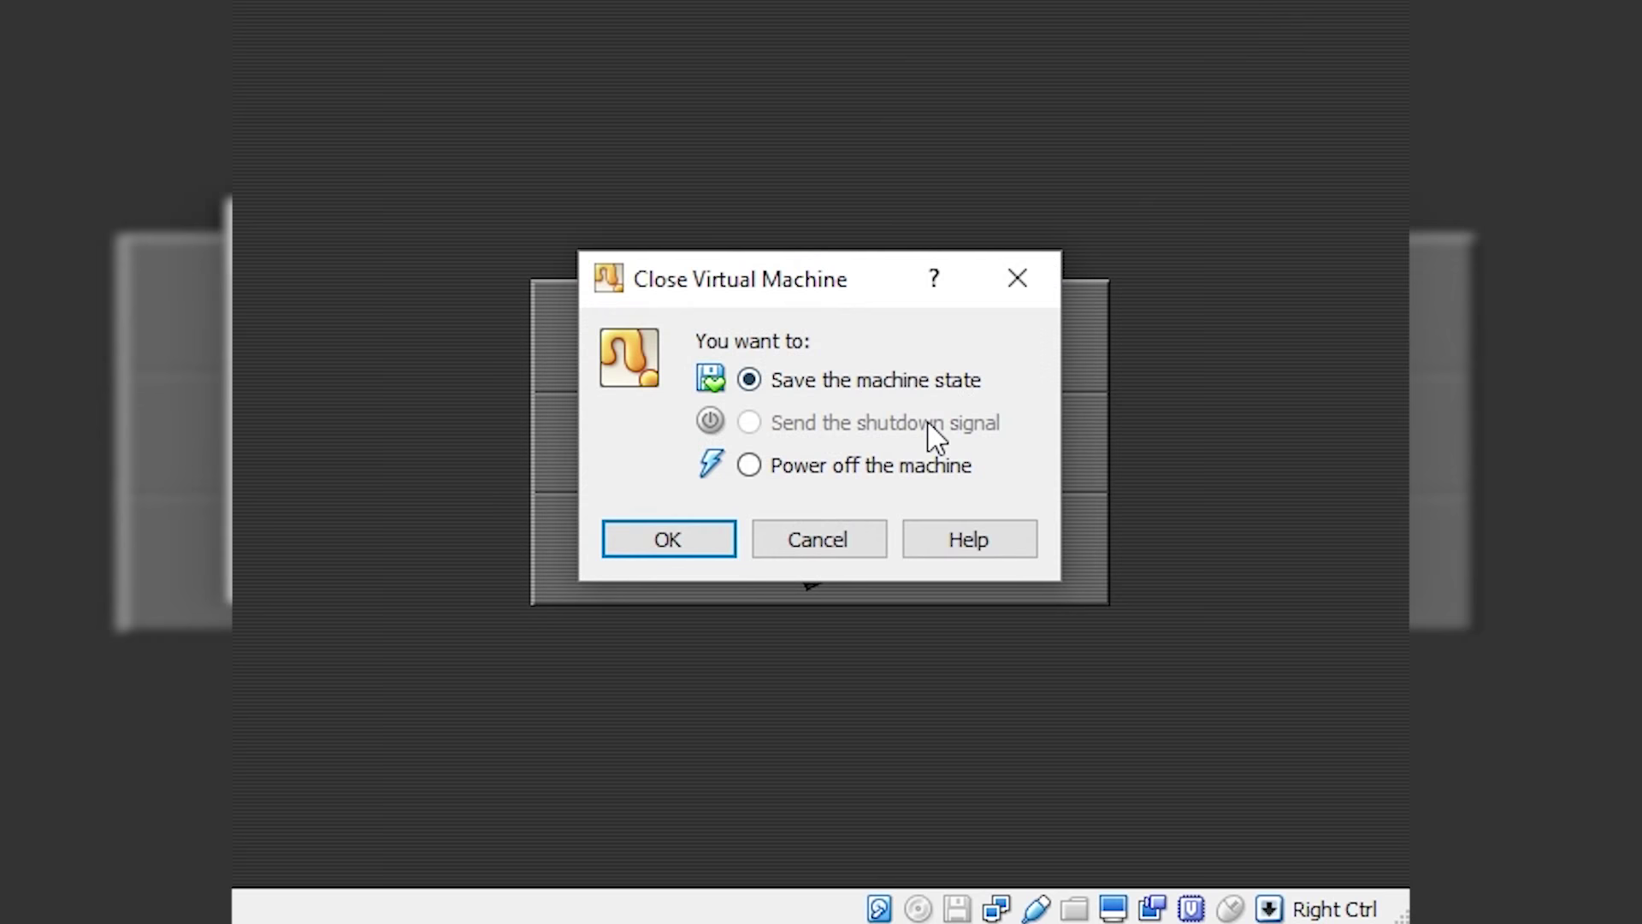
{"action": "left_click", "coordinate": [781, 467]}
{"action": "left_click", "coordinate": [715, 535]}
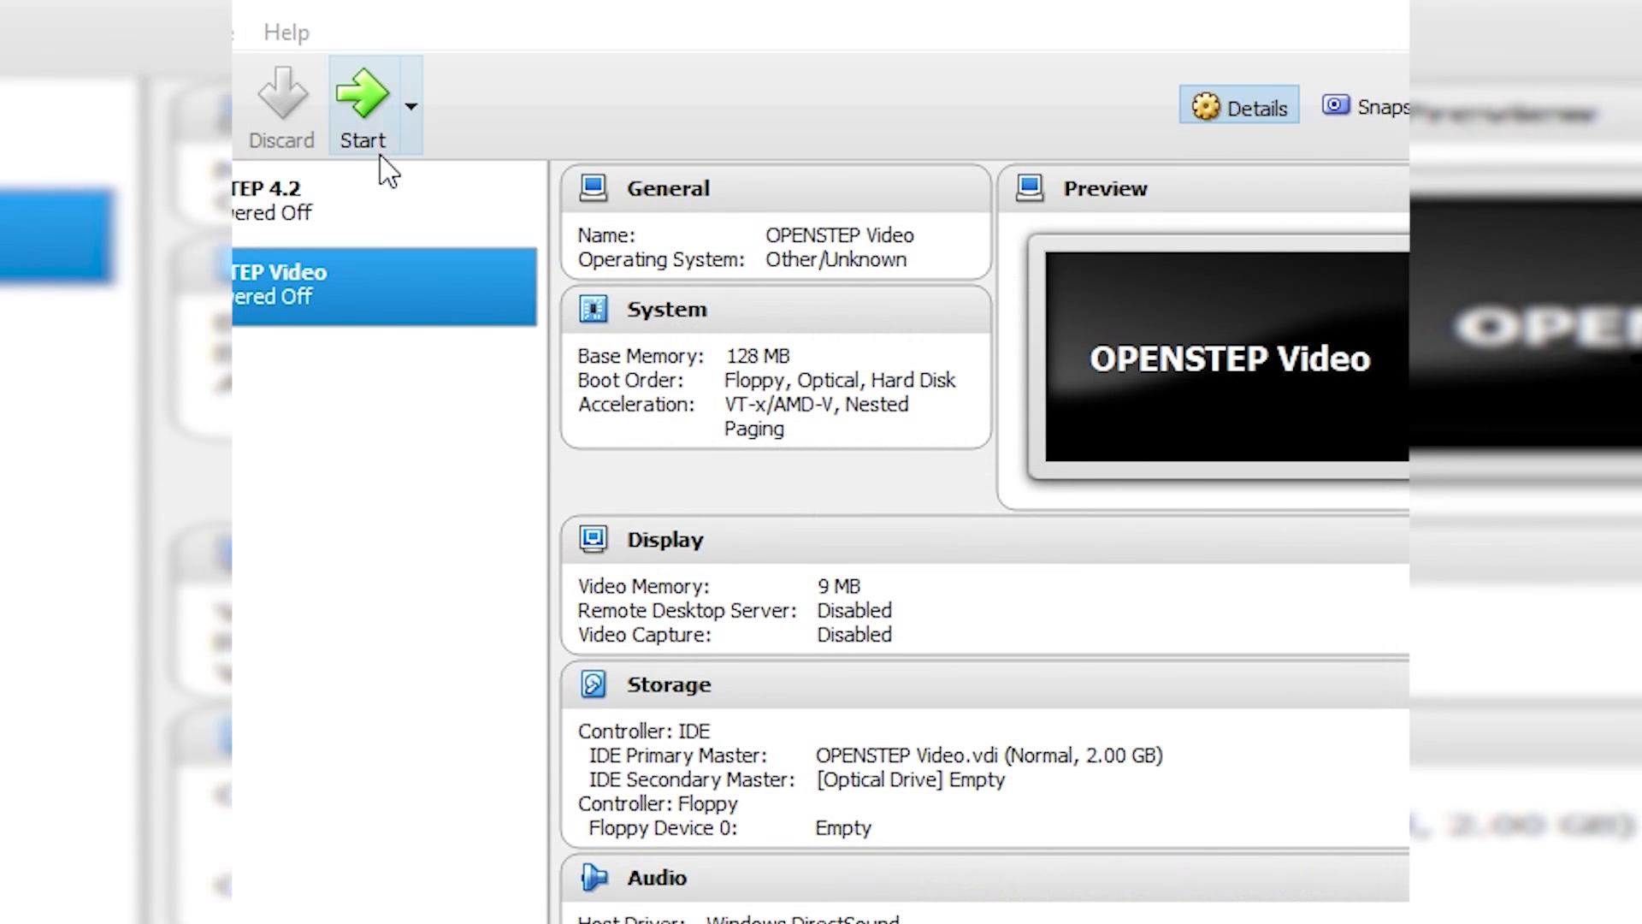
Boot the OPENSTEP Video virtual machine, and clear the mouse integration notice and the floppy disk alert by ejecting the disk.
{"action": "left_click", "coordinate": [376, 154]}
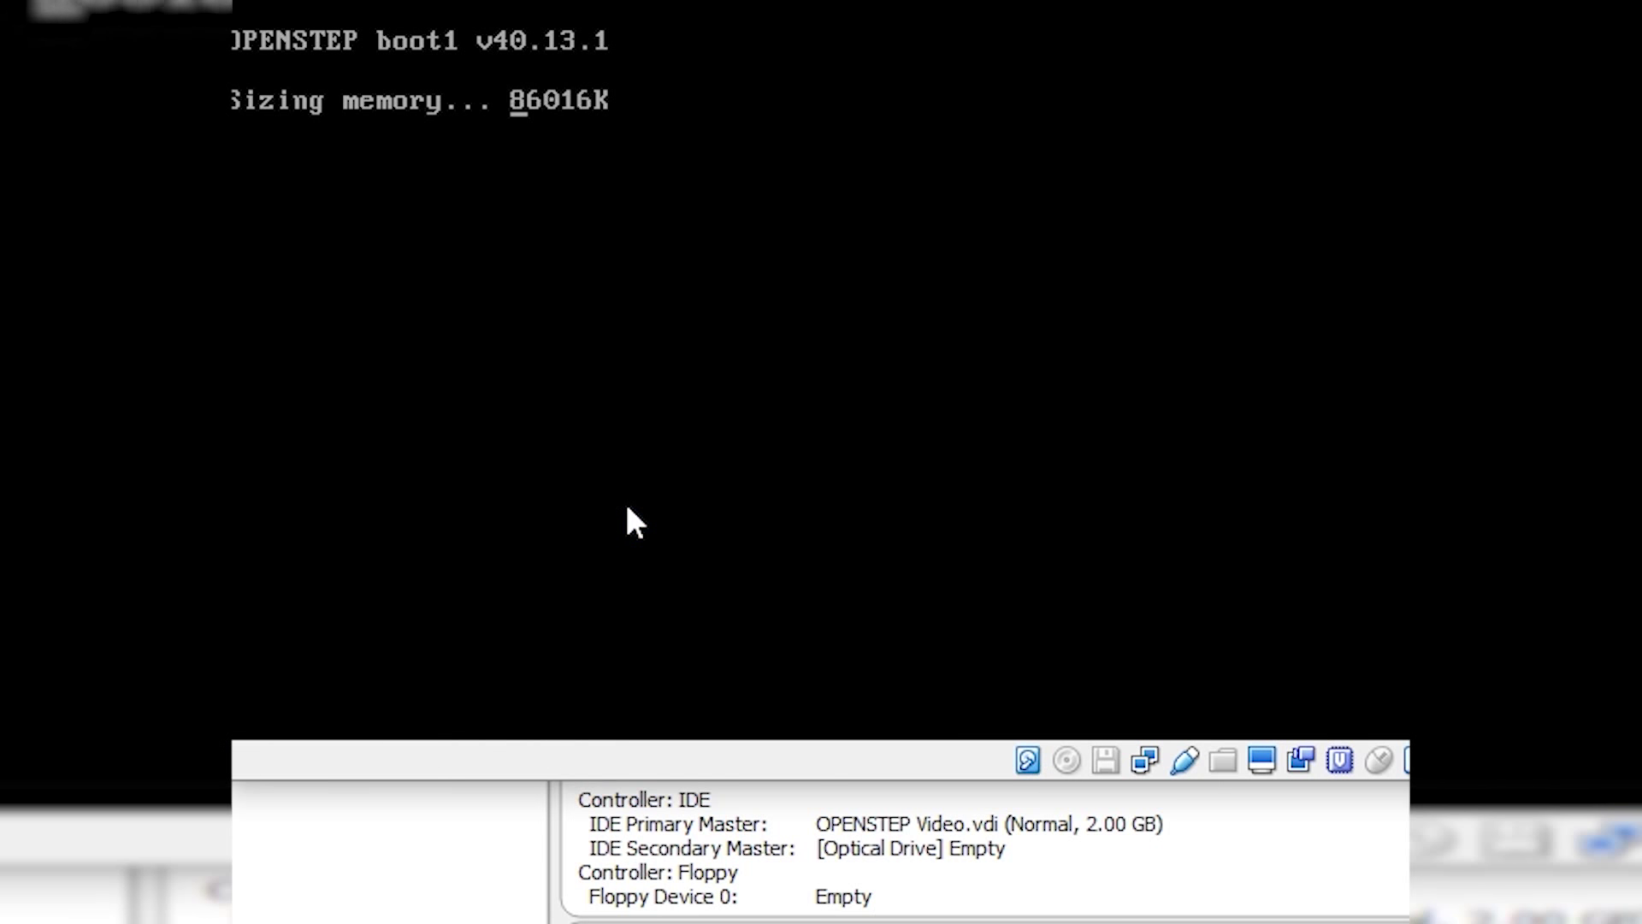
{"action": "left_click", "coordinate": [627, 507]}
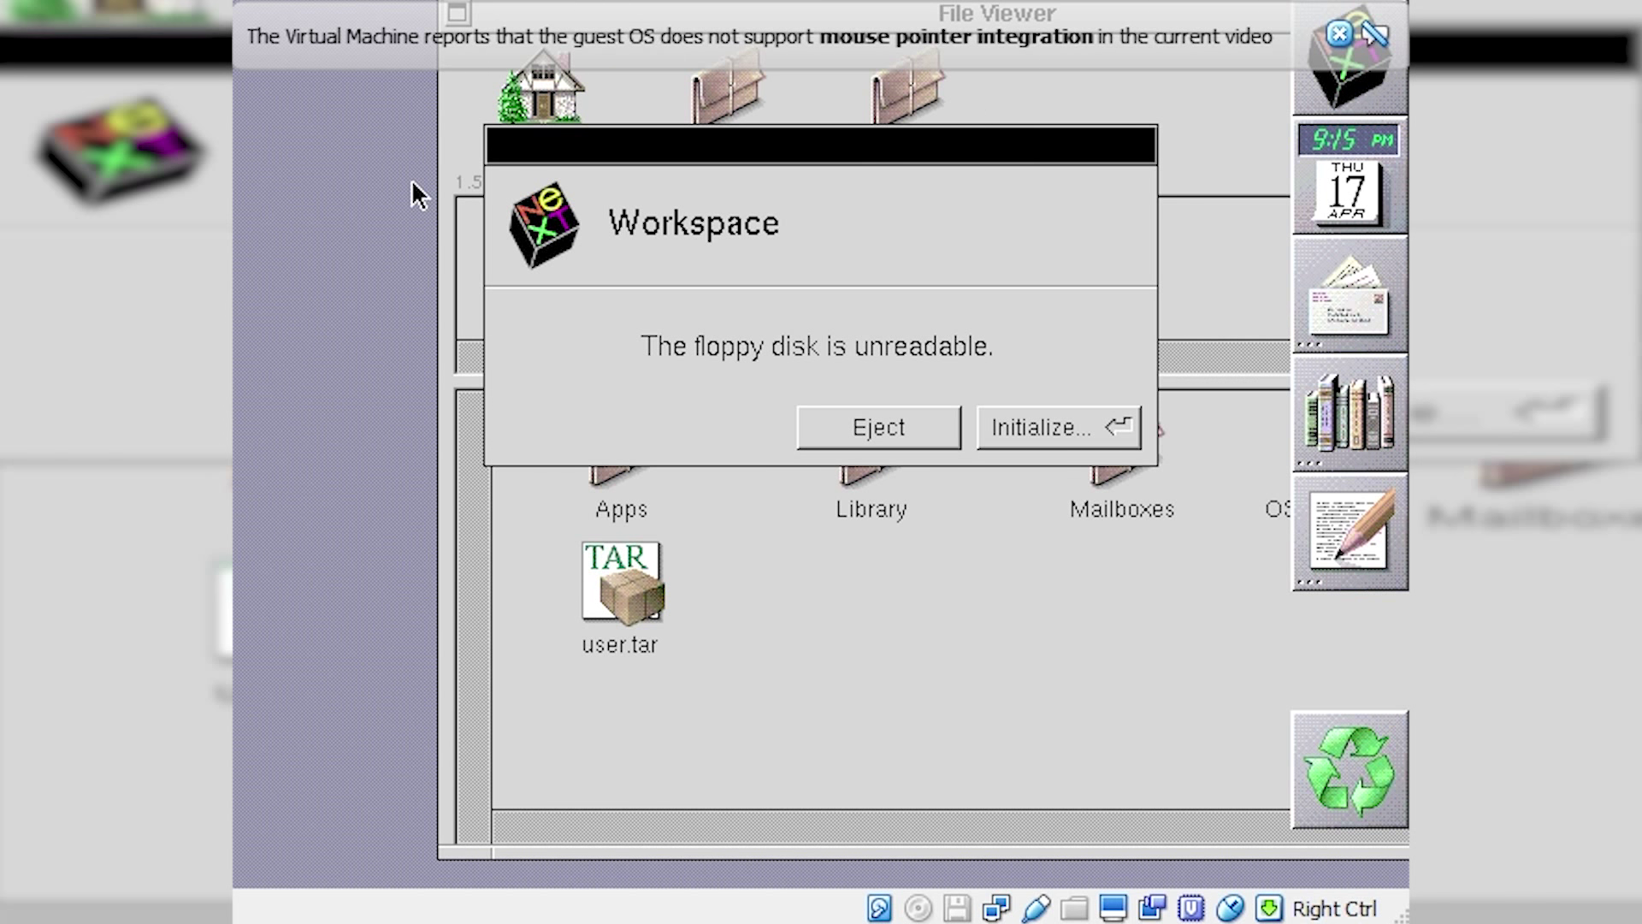
{"action": "key", "text": "Control_R"}
{"action": "left_click", "coordinate": [1337, 31]}
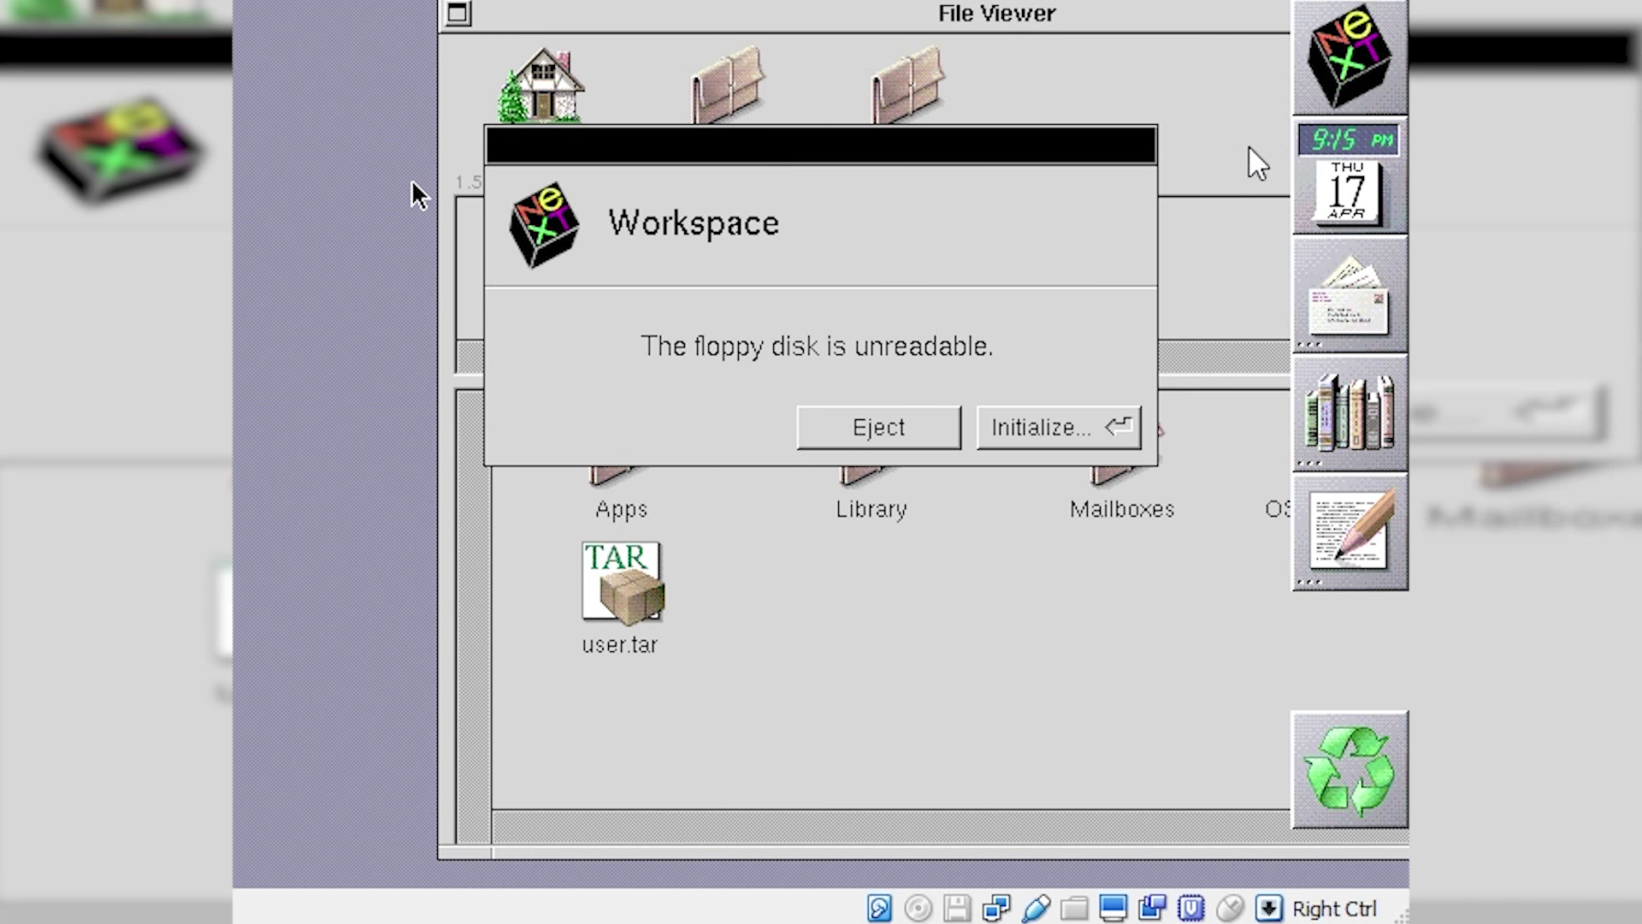
{"action": "left_click", "coordinate": [1248, 146]}
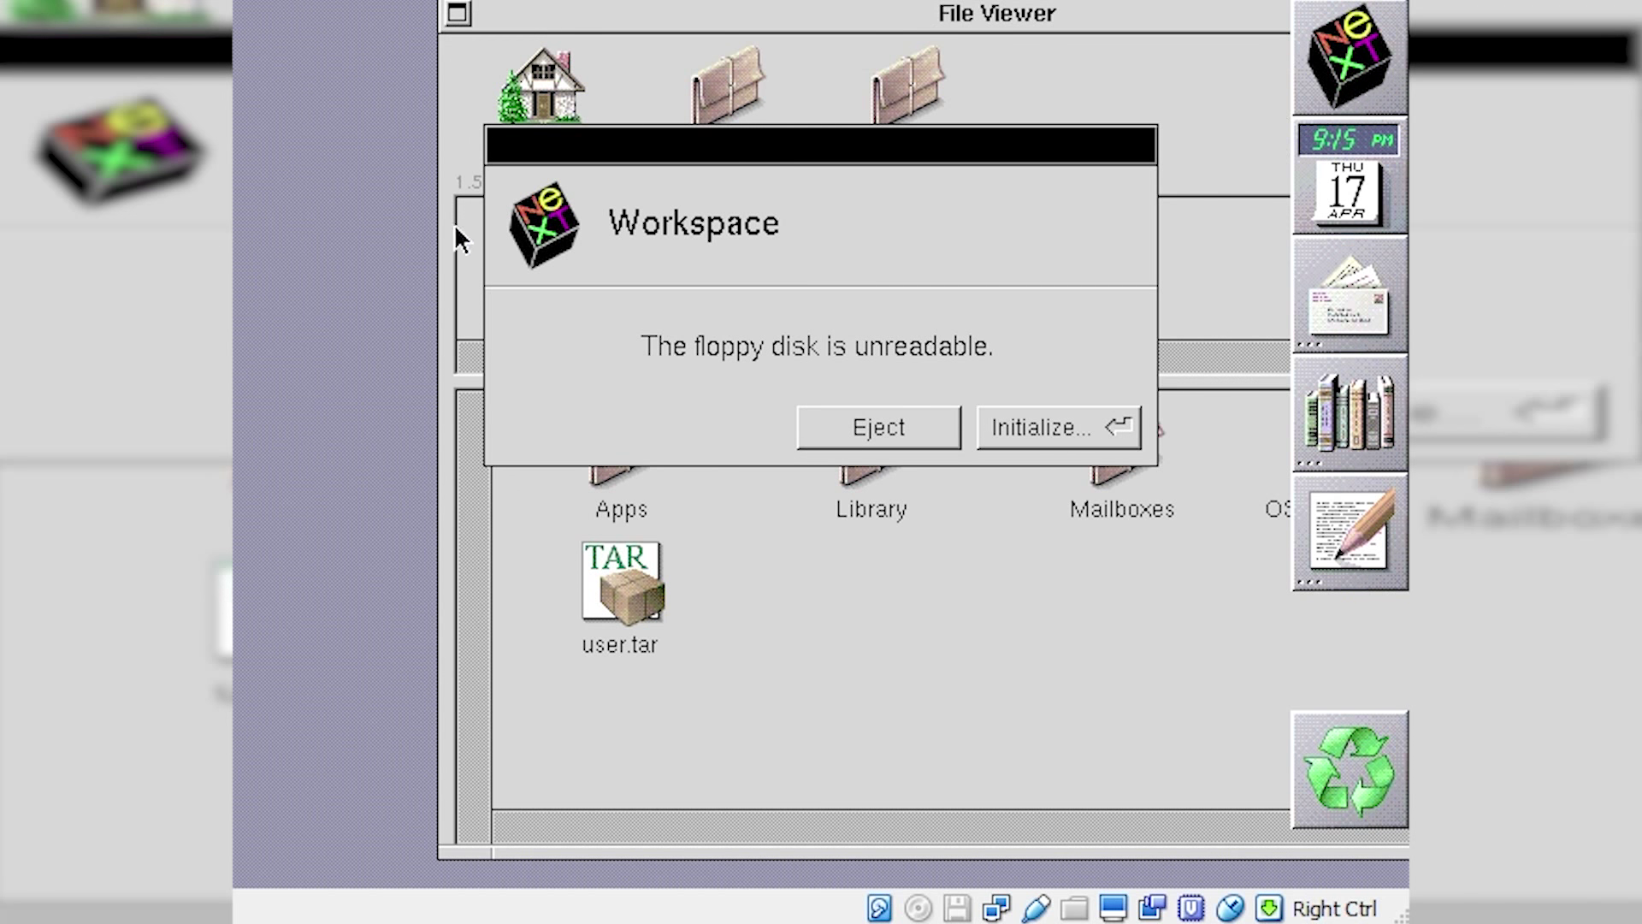
{"action": "left_click", "coordinate": [871, 436]}
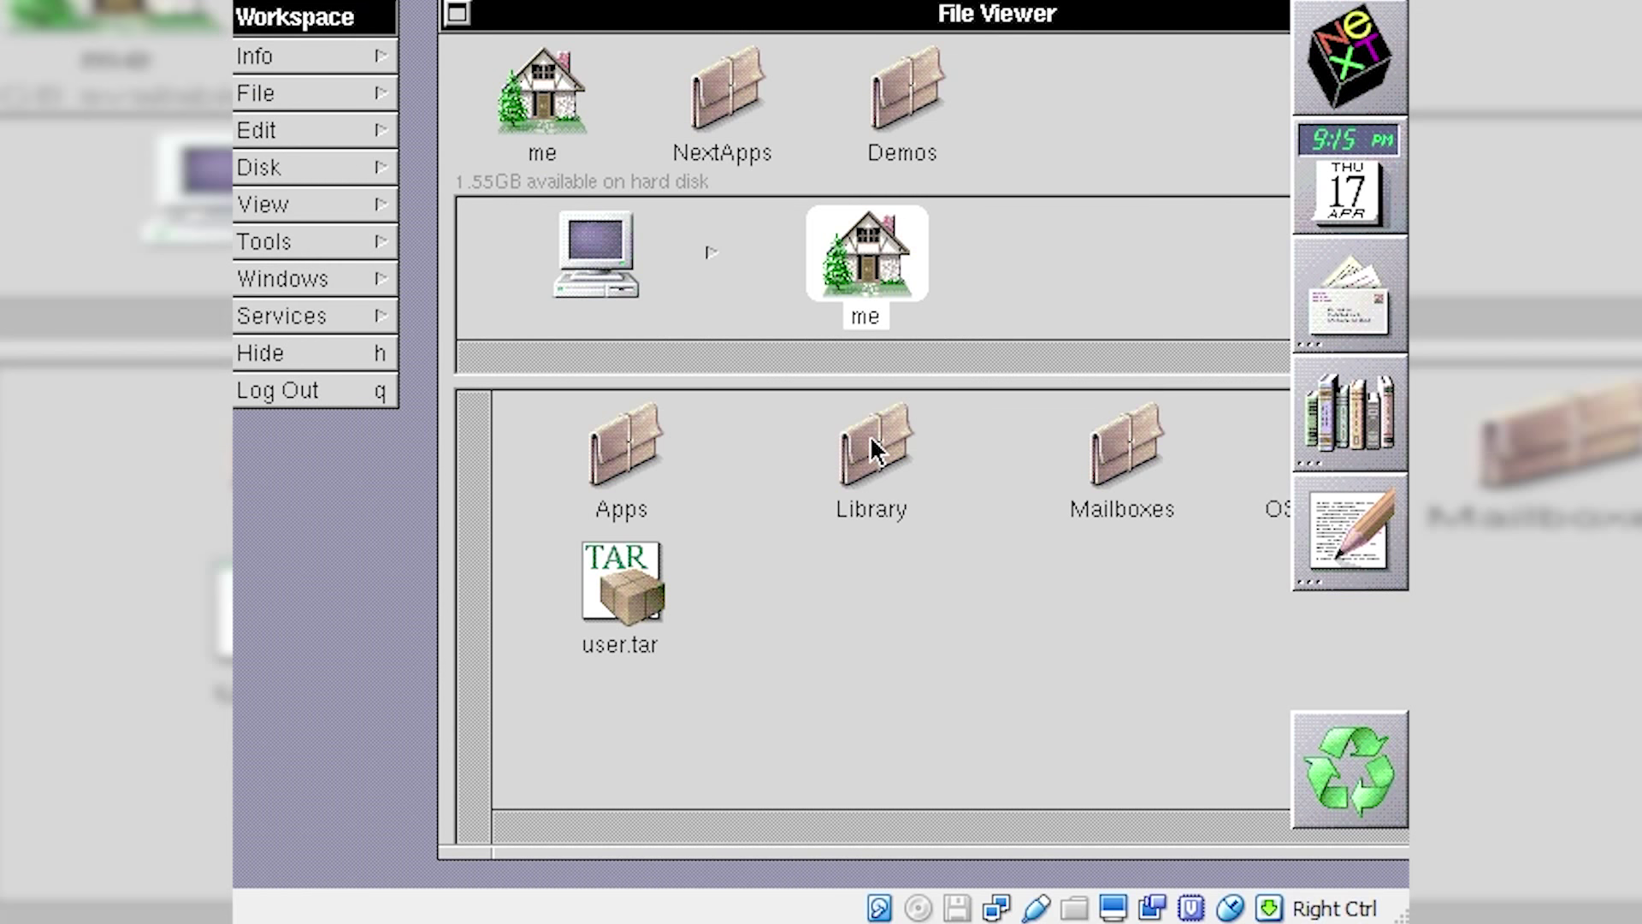
Show the computer's root folder in the File Viewer and launch Configure.app from NextAdmin.
{"action": "left_click", "coordinate": [1115, 425]}
{"action": "left_click", "coordinate": [610, 254]}
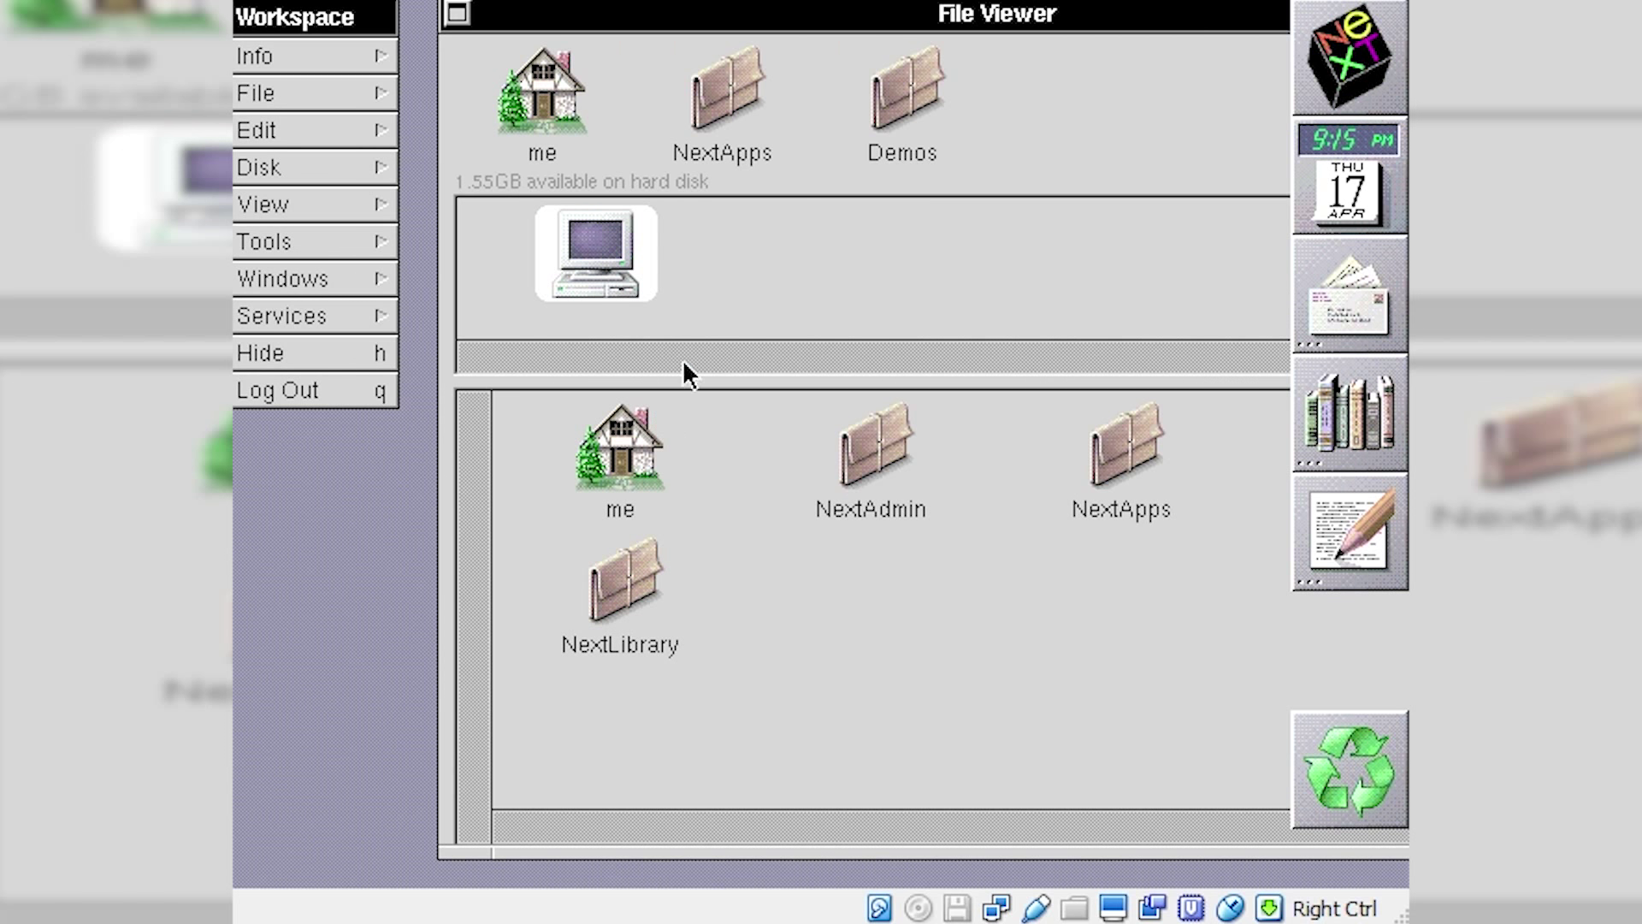
{"action": "left_click", "coordinate": [863, 477]}
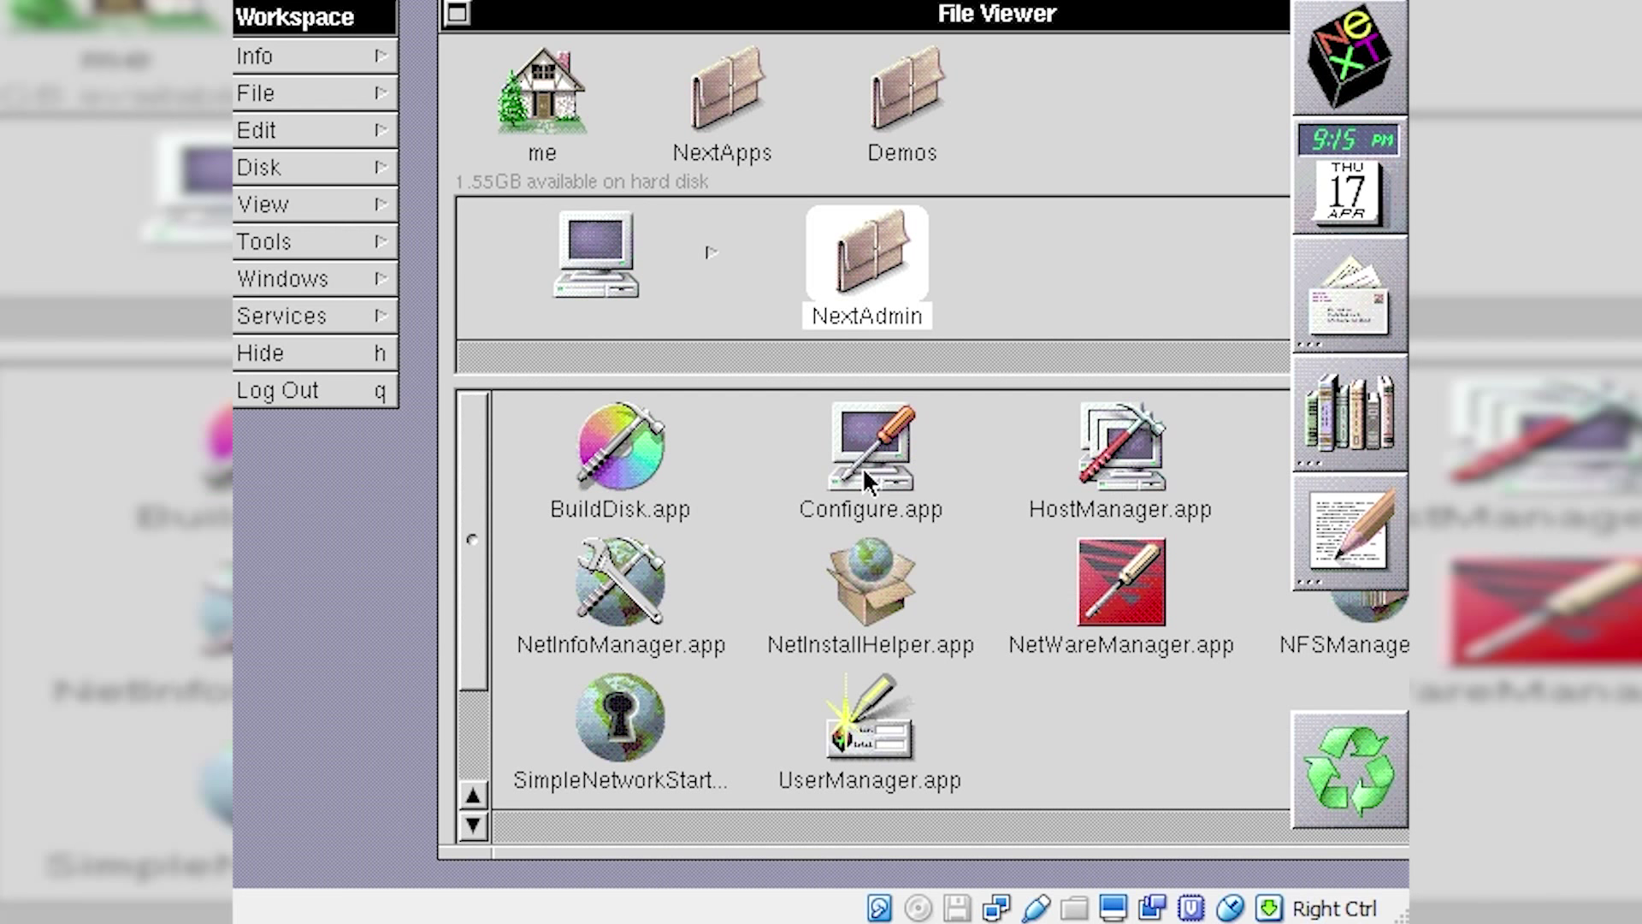
{"action": "double_click", "coordinate": [863, 471]}
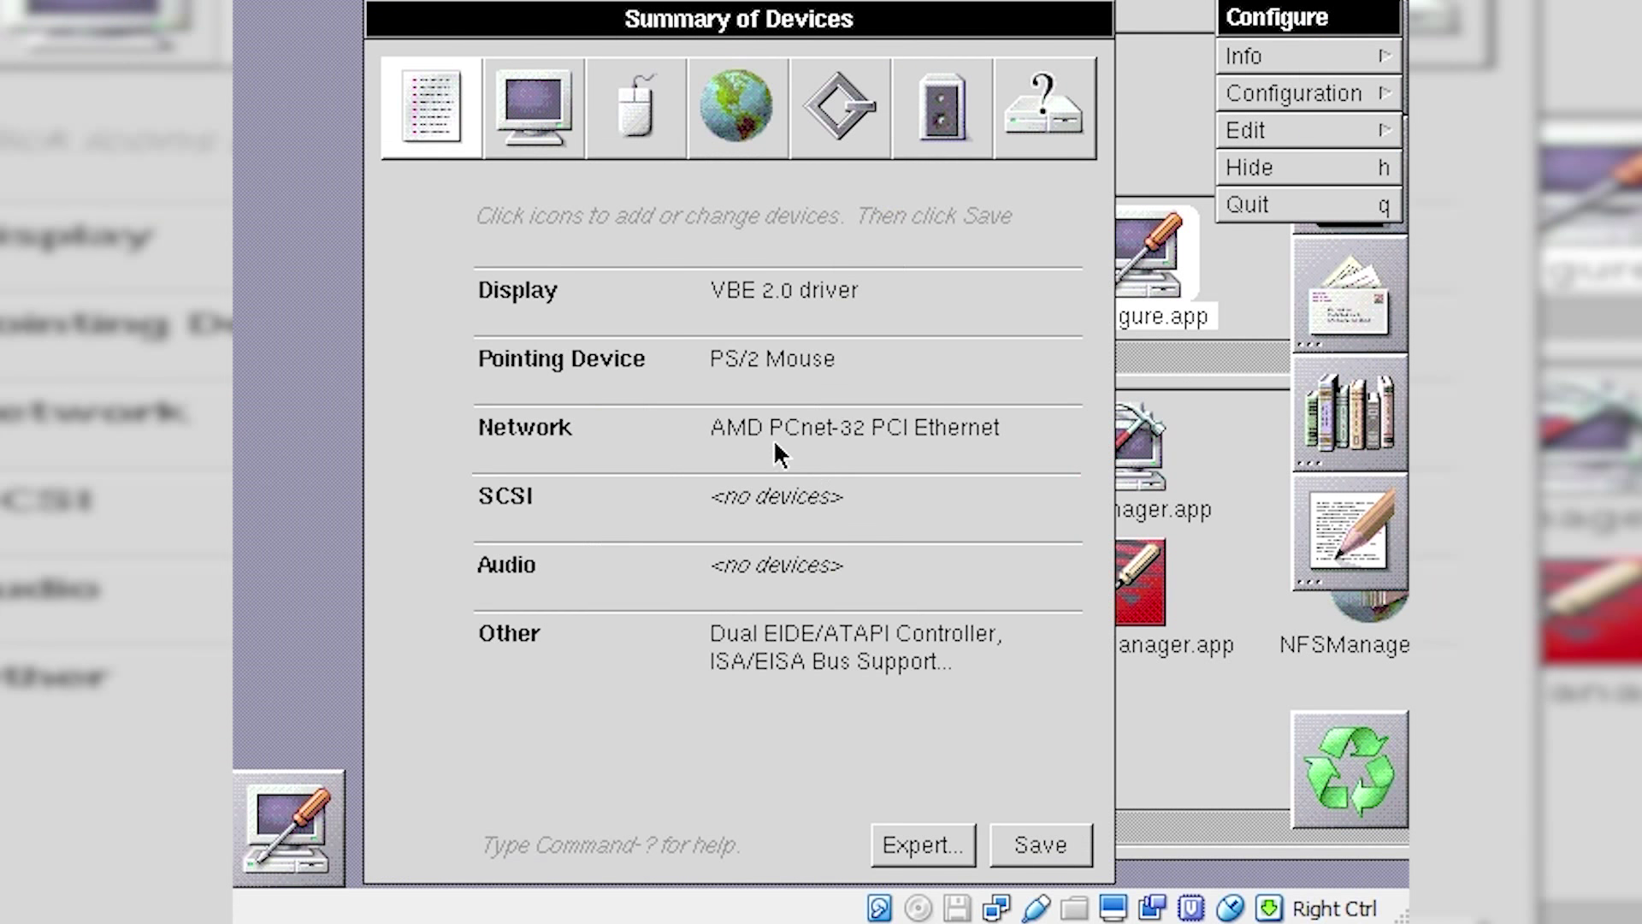
Set the VESA VBE 2.0 display driver's mode to 1024 x 768 with color space RGB:888/32.
{"action": "left_click", "coordinate": [548, 120]}
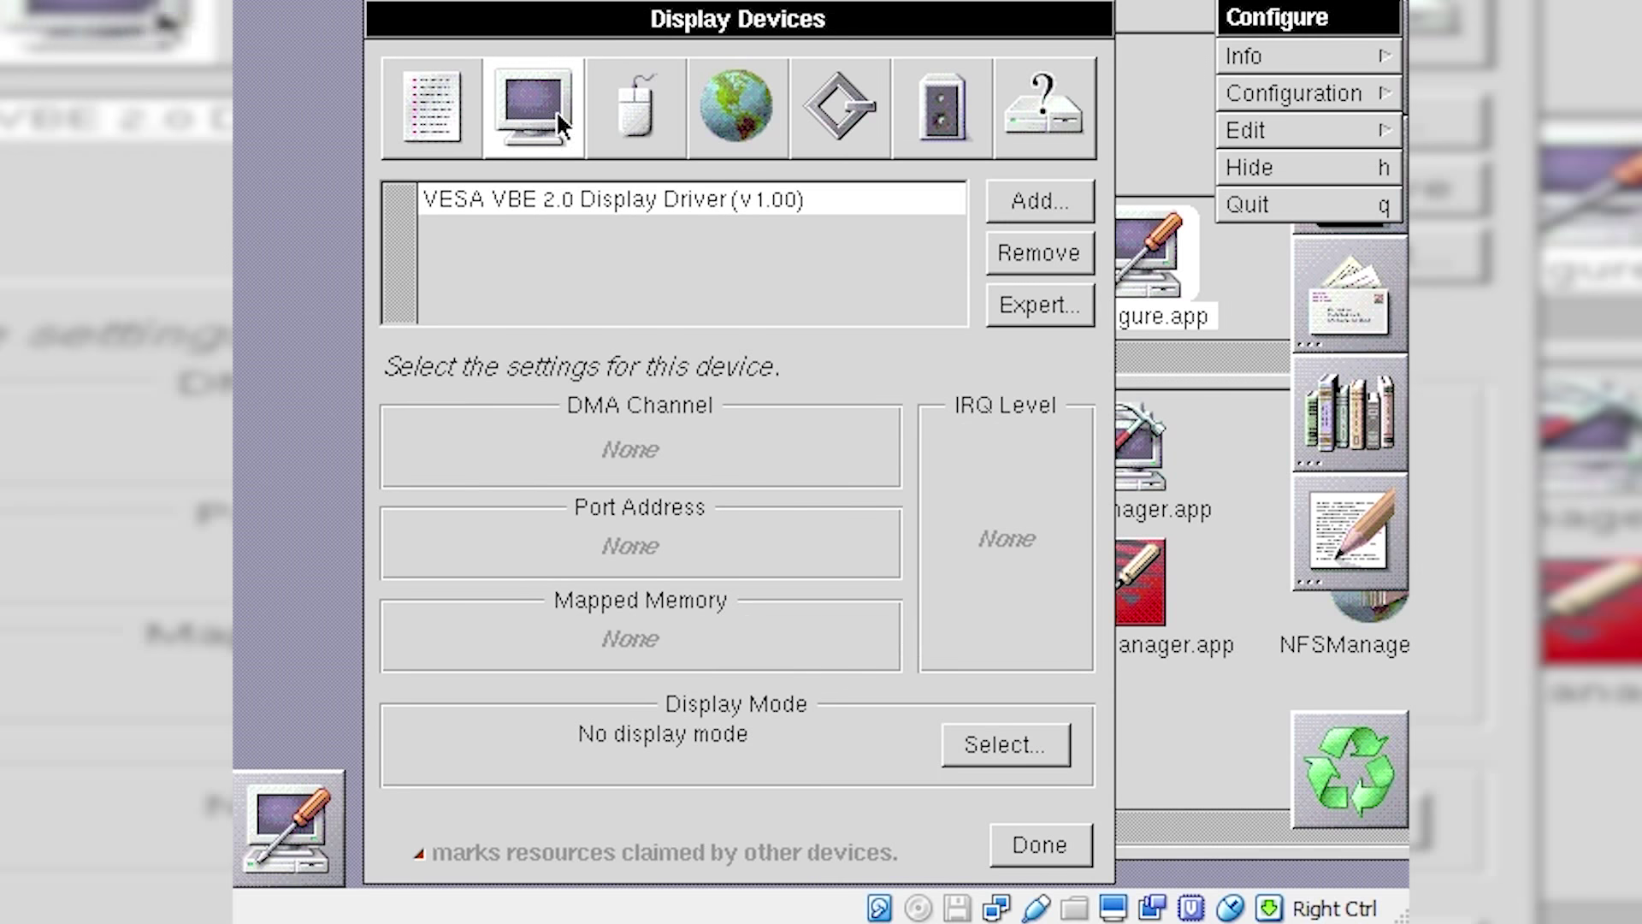
{"action": "left_click", "coordinate": [980, 747]}
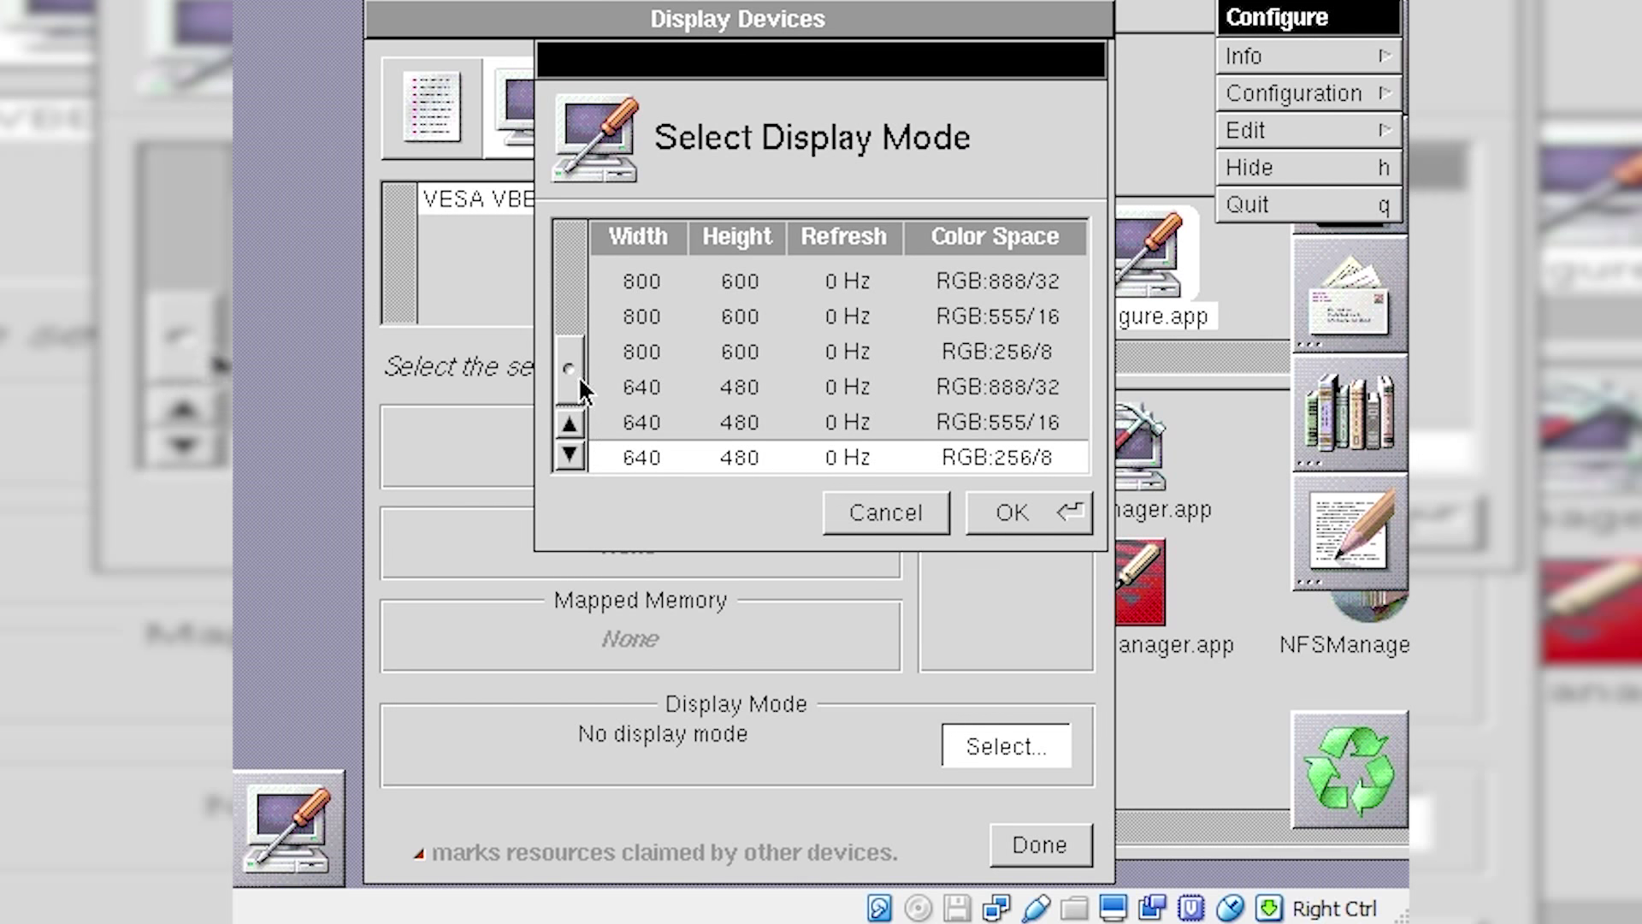
{"action": "left_click_drag", "start_coordinate": [571, 373], "coordinate": [571, 306]}
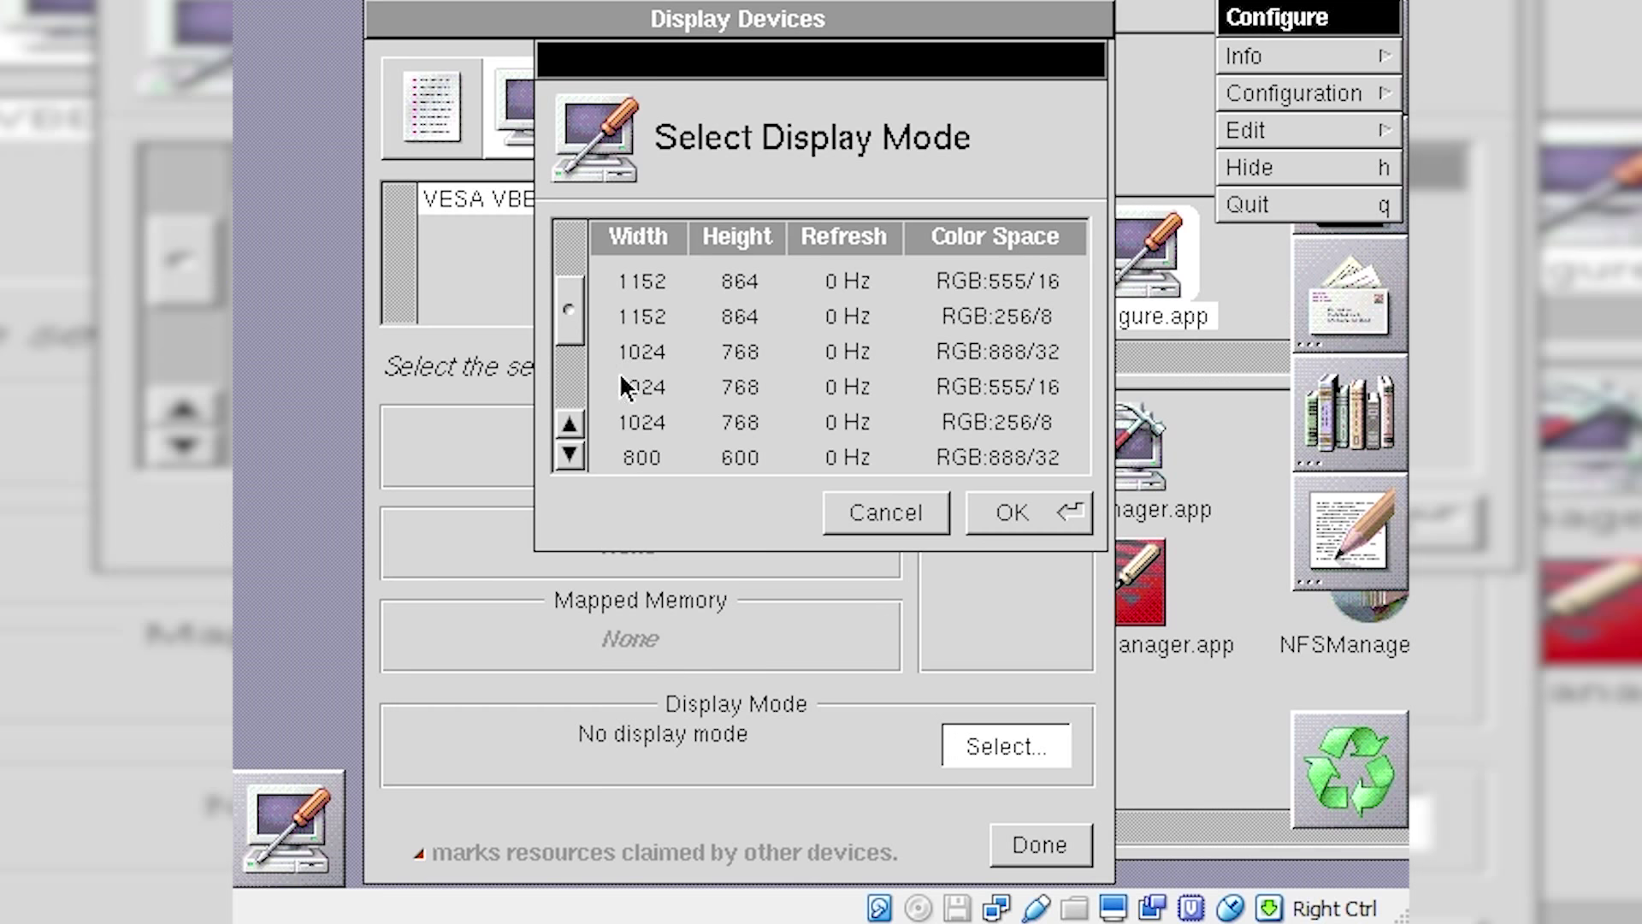
{"action": "left_click", "coordinate": [766, 354]}
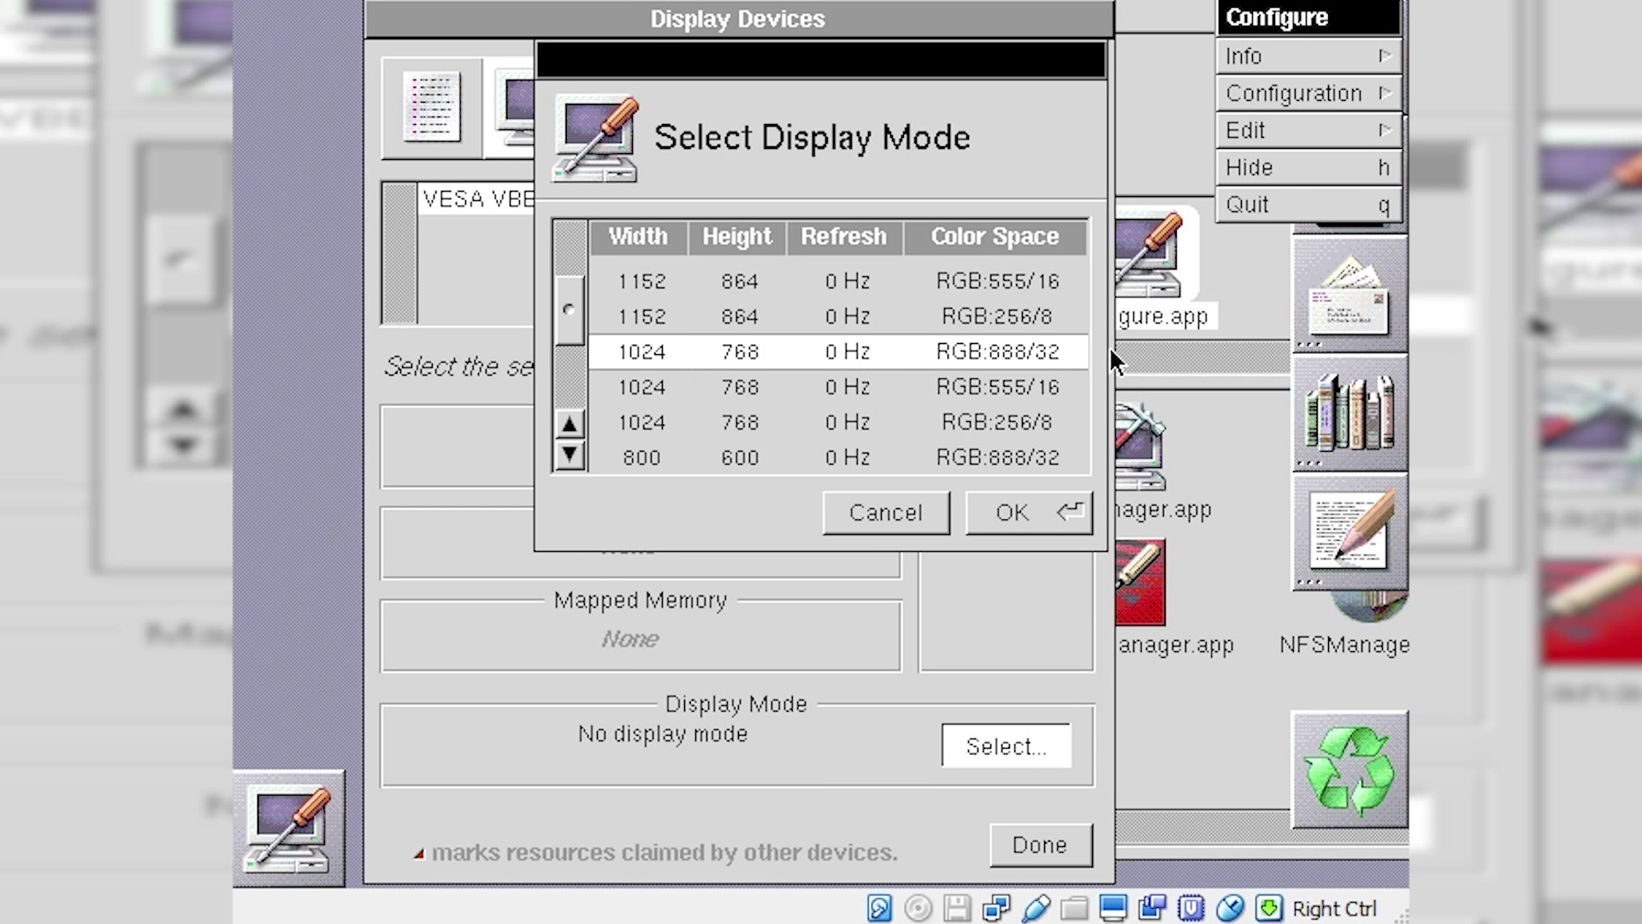
{"action": "left_click", "coordinate": [1029, 509]}
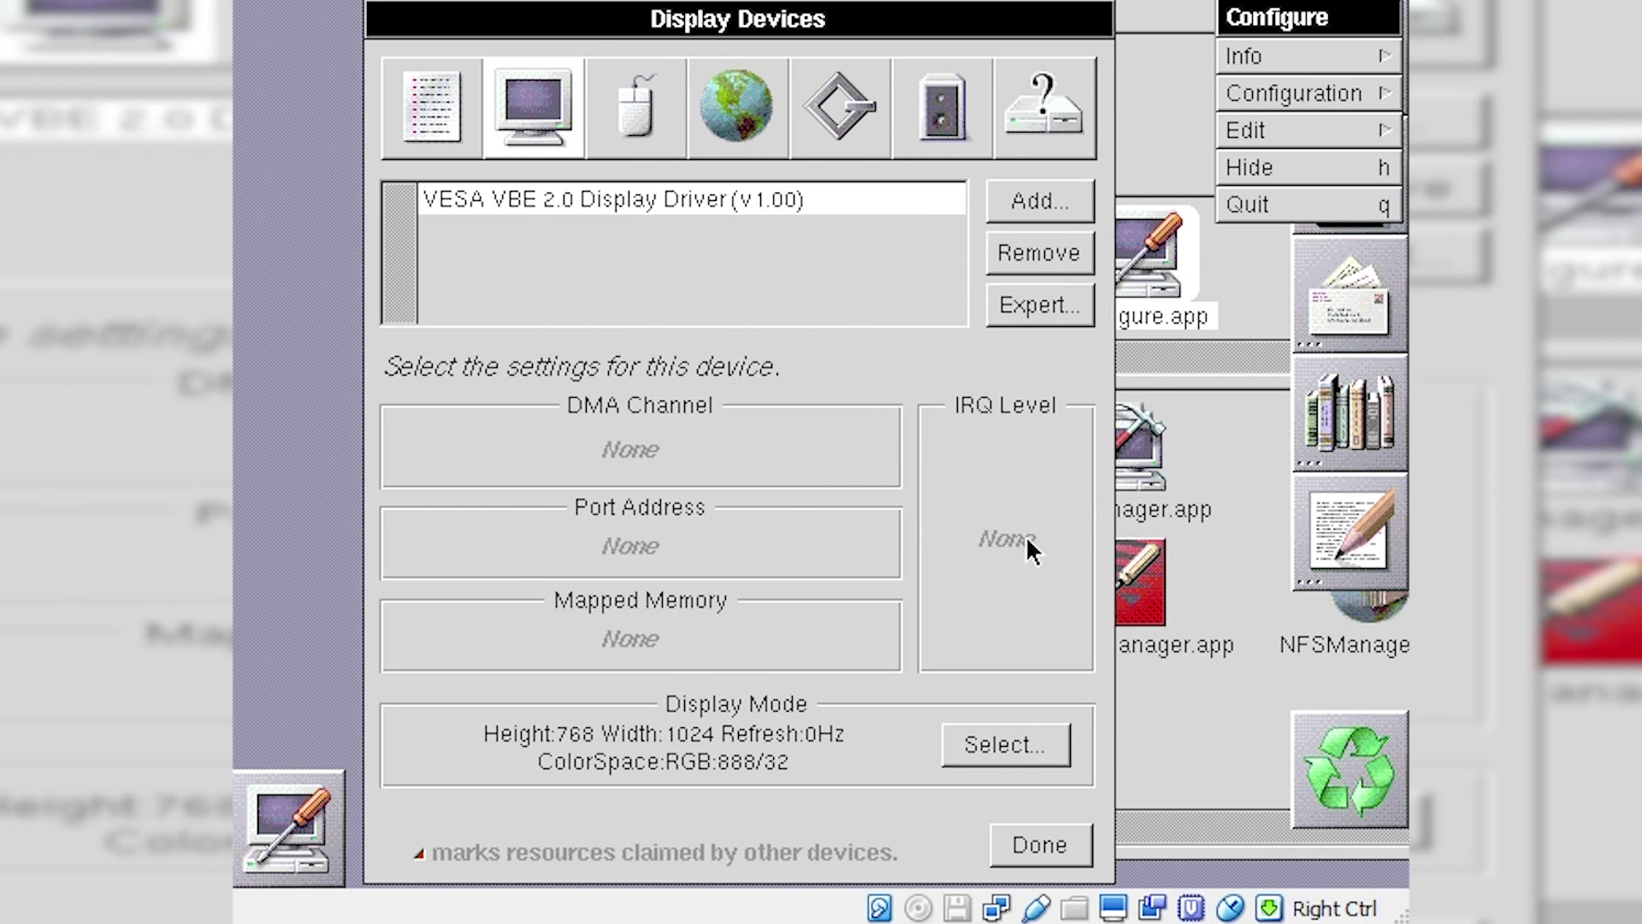
{"action": "left_click", "coordinate": [1052, 846]}
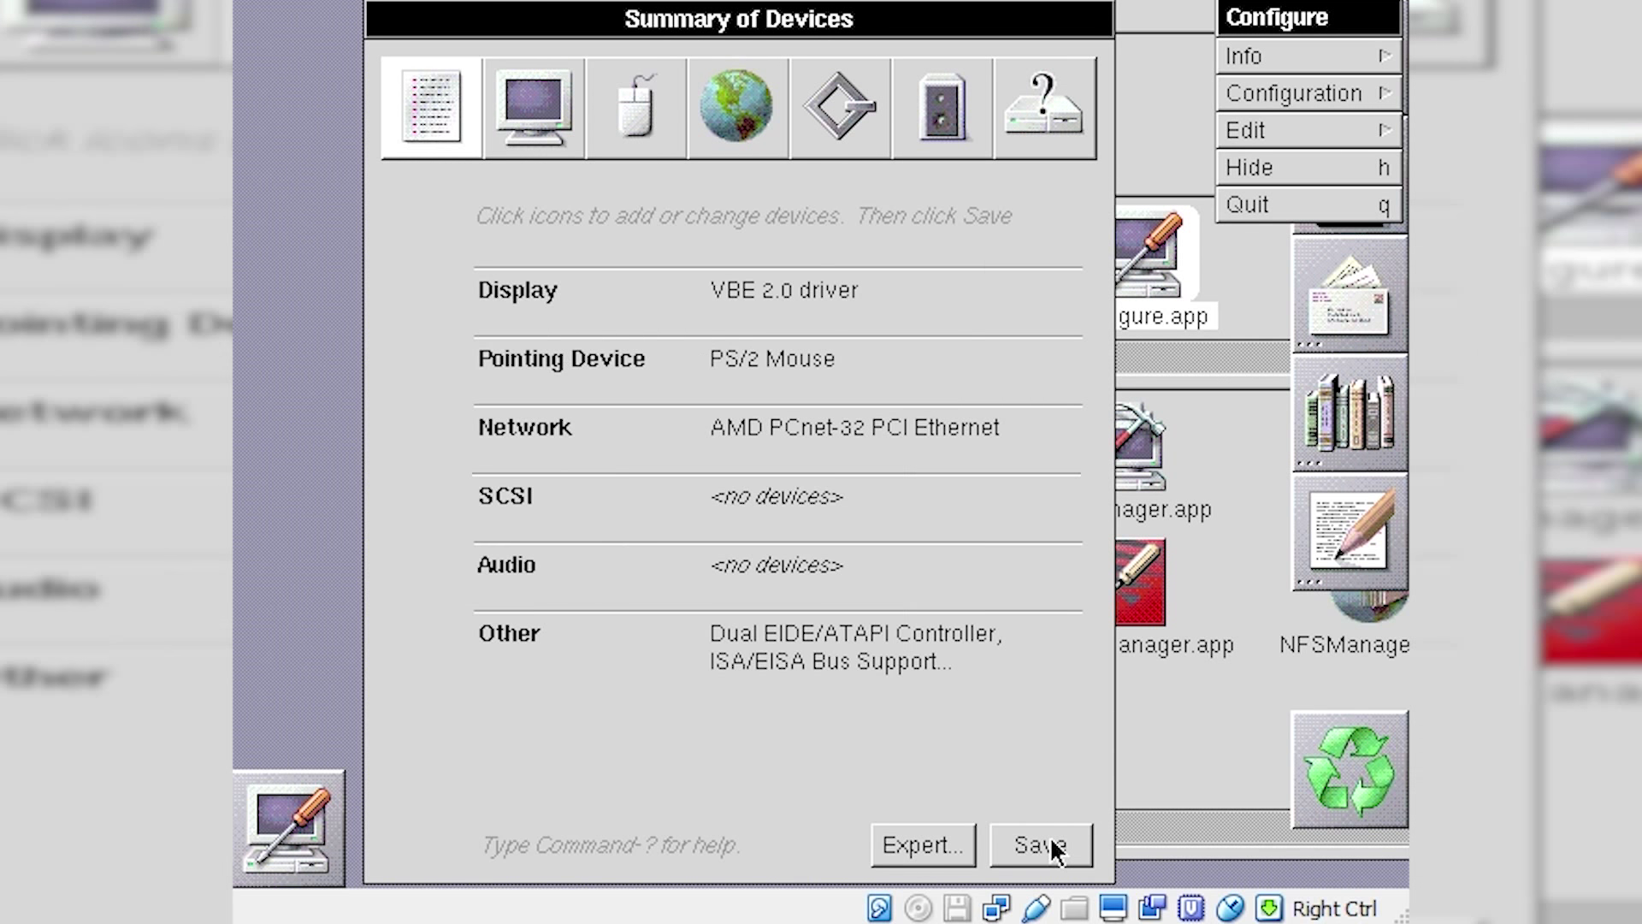
Quit Configure with the device configuration saved, and power off OPENSTEP from the Workspace.
{"action": "left_click", "coordinate": [1058, 849]}
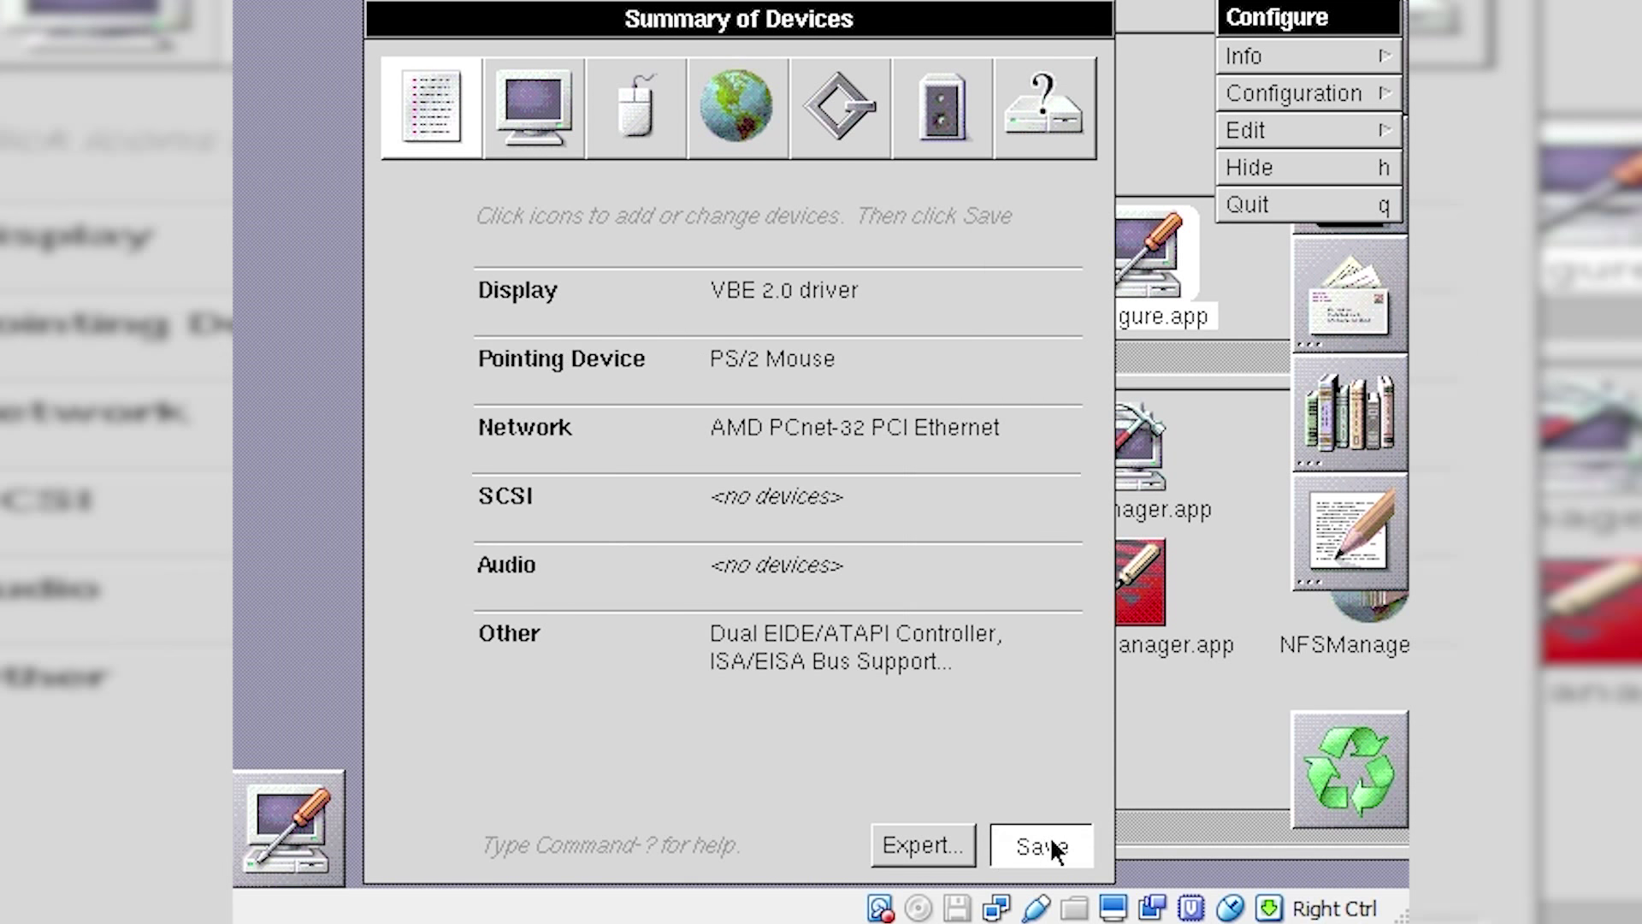
{"action": "left_click", "coordinate": [1273, 197]}
{"action": "left_click", "coordinate": [325, 393]}
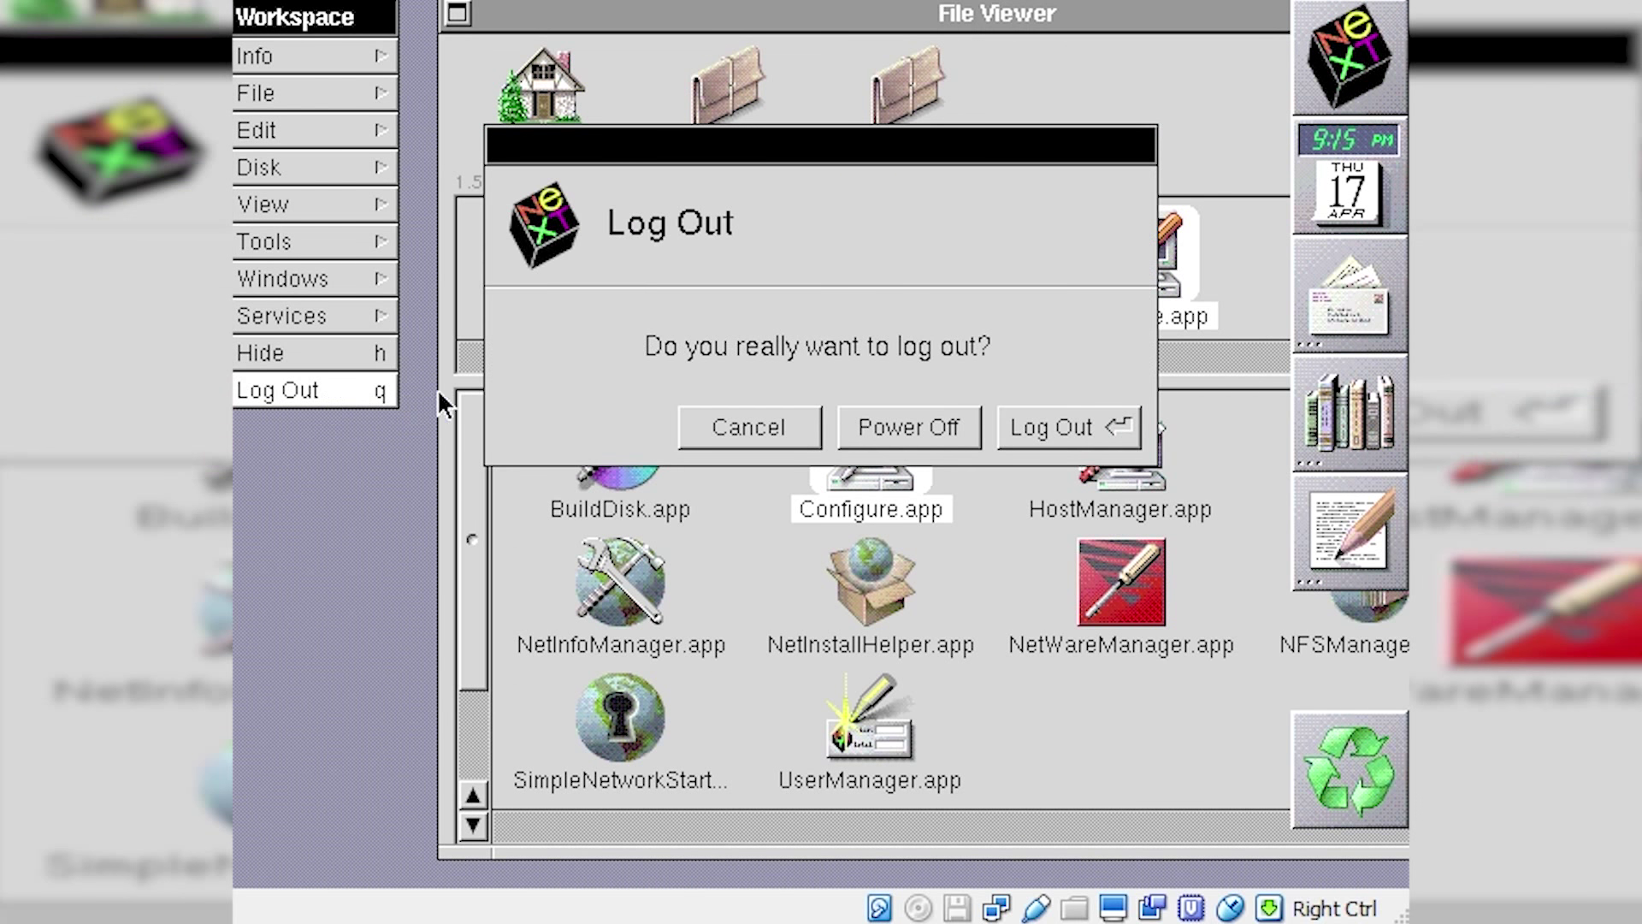
{"action": "left_click", "coordinate": [876, 429]}
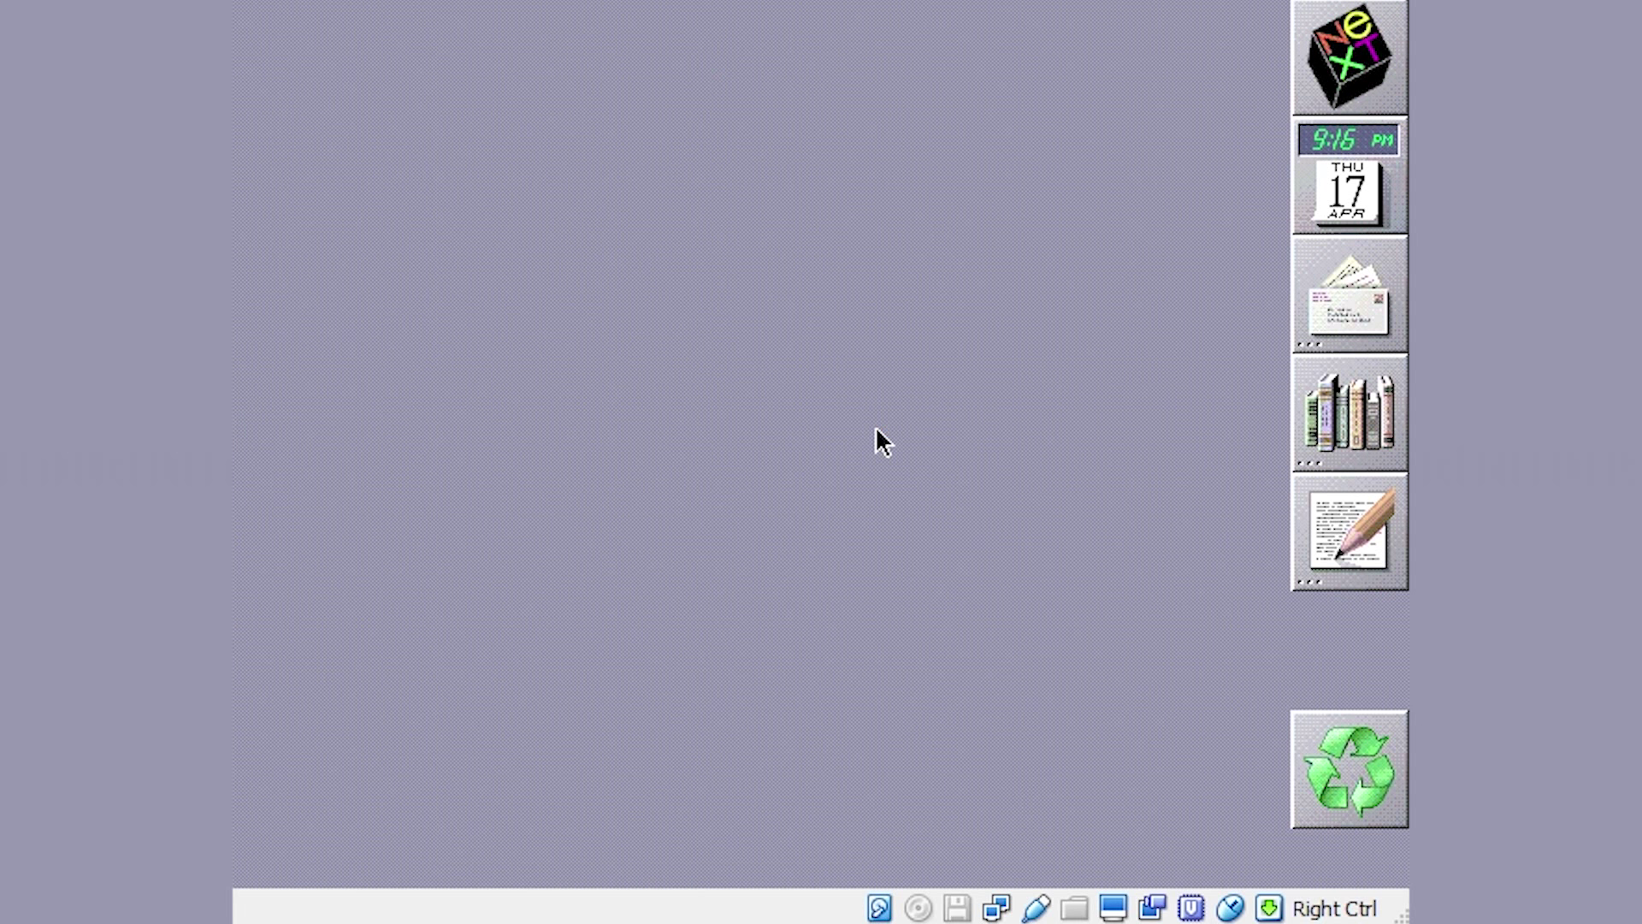